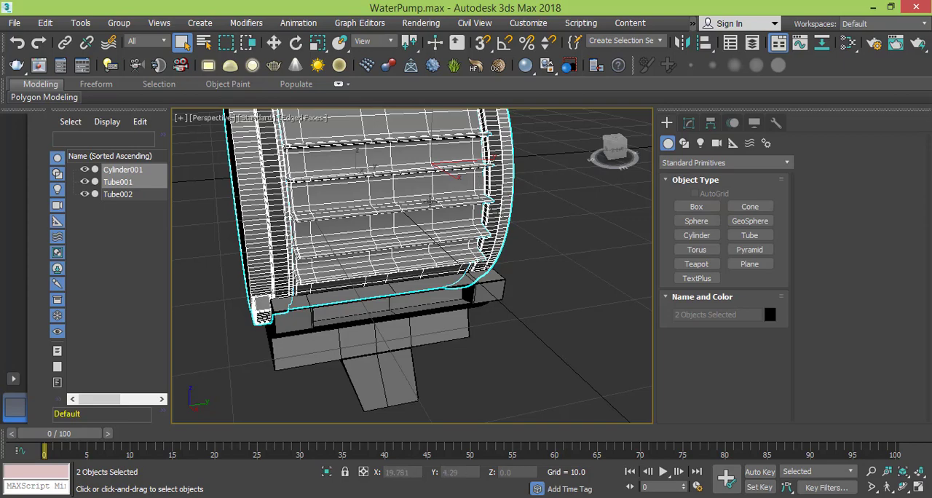
- Inspect the existing motor body, its cooling fins and its support foot from the front and side
alt+middle_drag(419, 206, 491, 187)
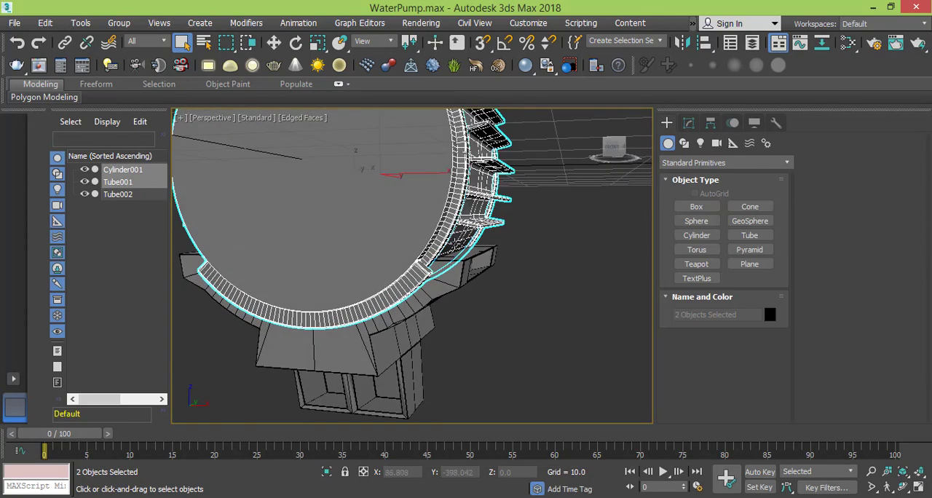
middle_drag(433, 190, 424, 214)
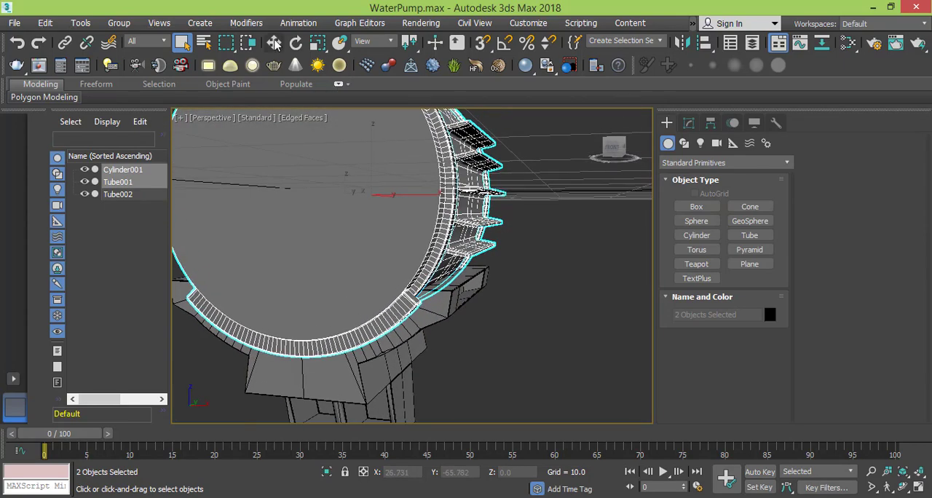
click(274, 42)
alt+middle_drag(389, 188, 326, 205)
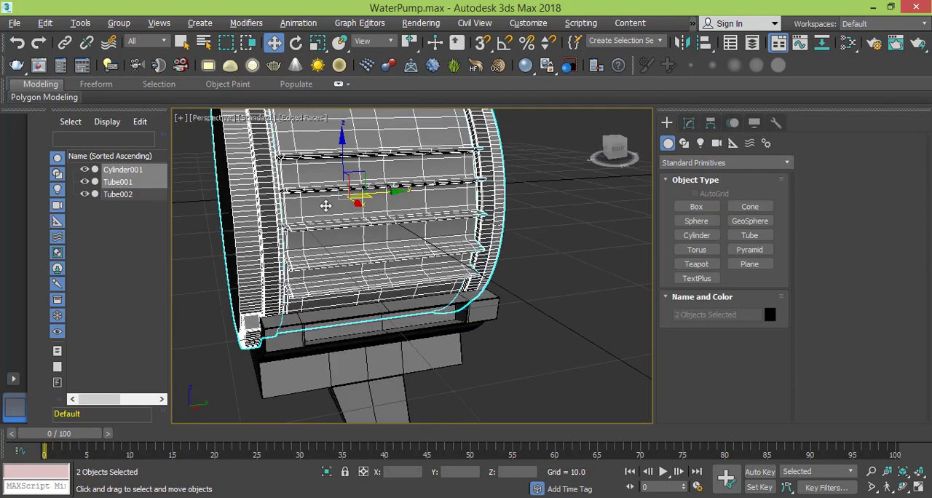
scroll(441, 219, down, 2)
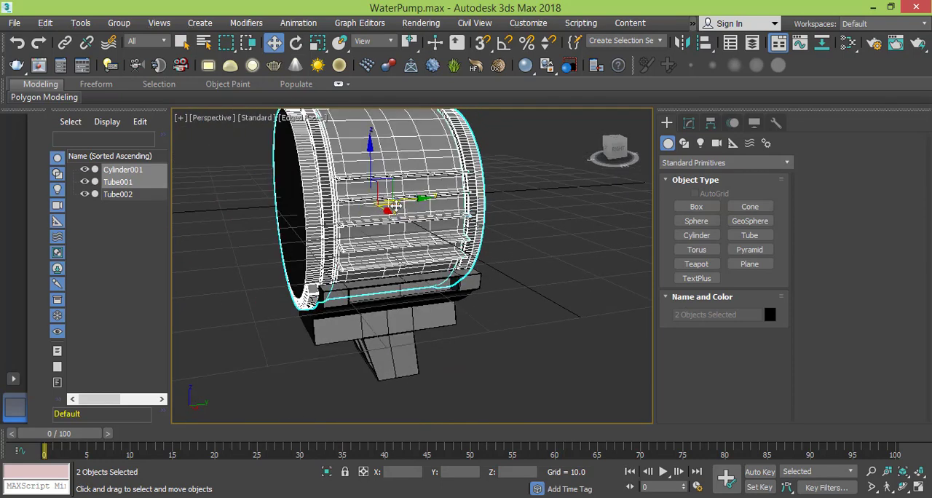
middle_drag(430, 248, 413, 273)
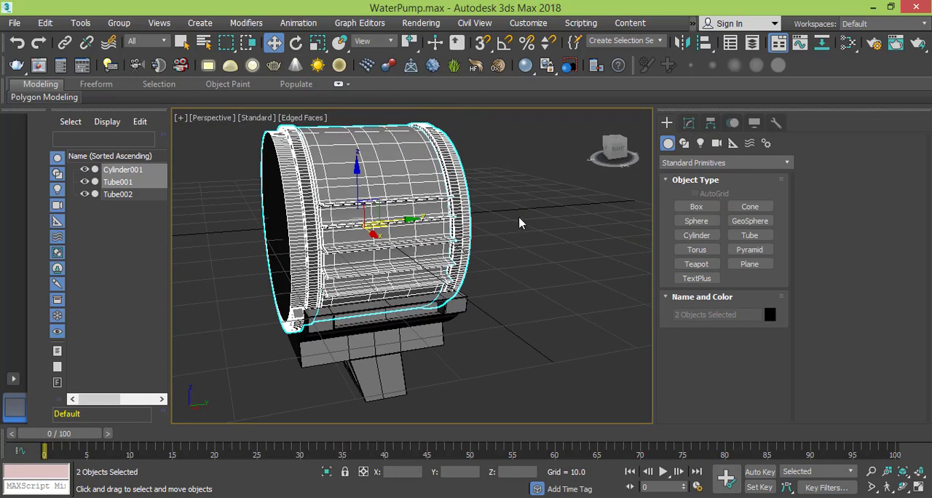
- Switch to the reference photo in Windows Photo Viewer and examine the pump's terminal box, front housing, ports and raised details up close
click(510, 497)
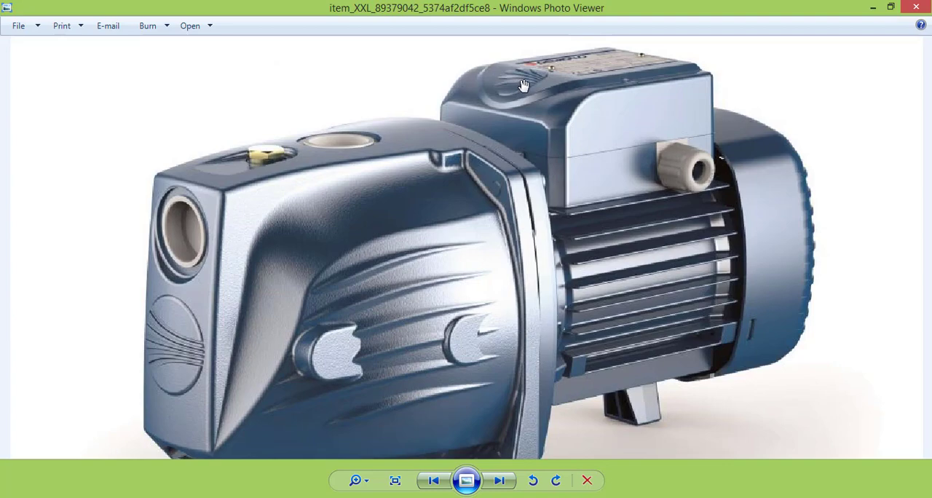
scroll(522, 84, up, 3)
drag(524, 98, 531, 140)
scroll(517, 176, down, 3)
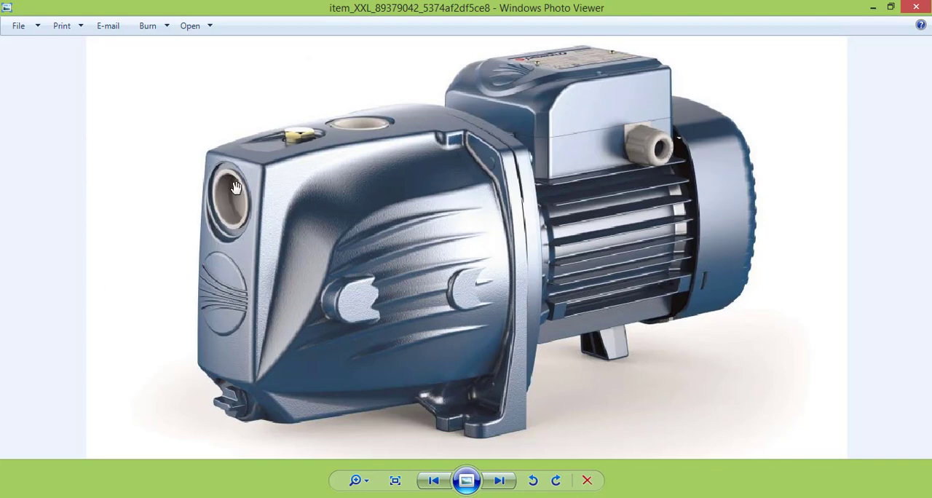
scroll(549, 118, up, 1)
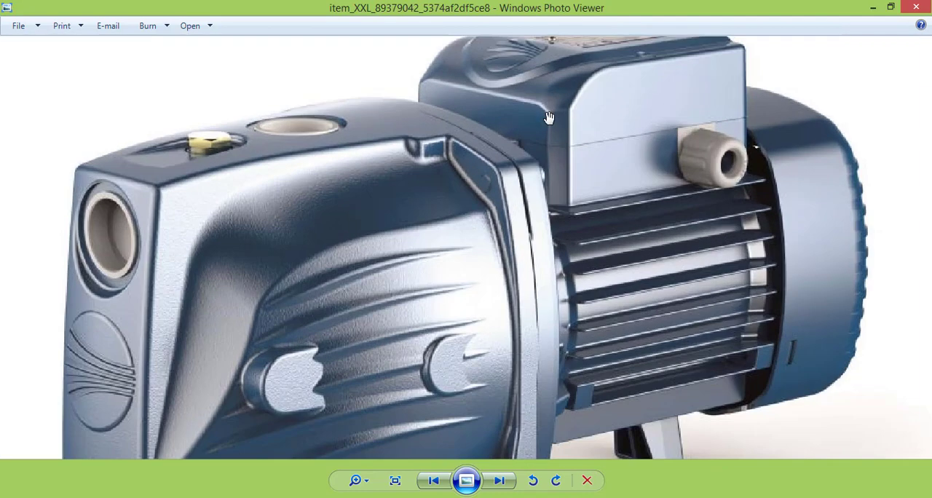
drag(201, 354, 300, 225)
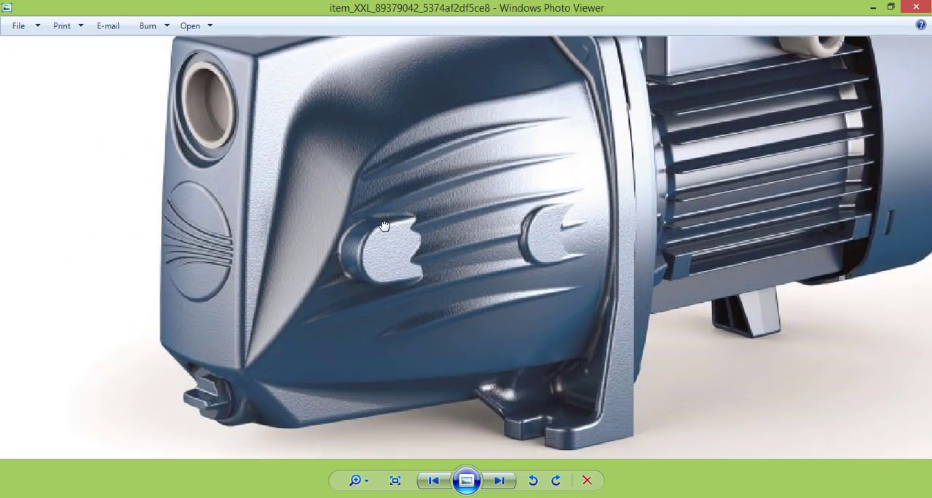
scroll(195, 244, up, 2)
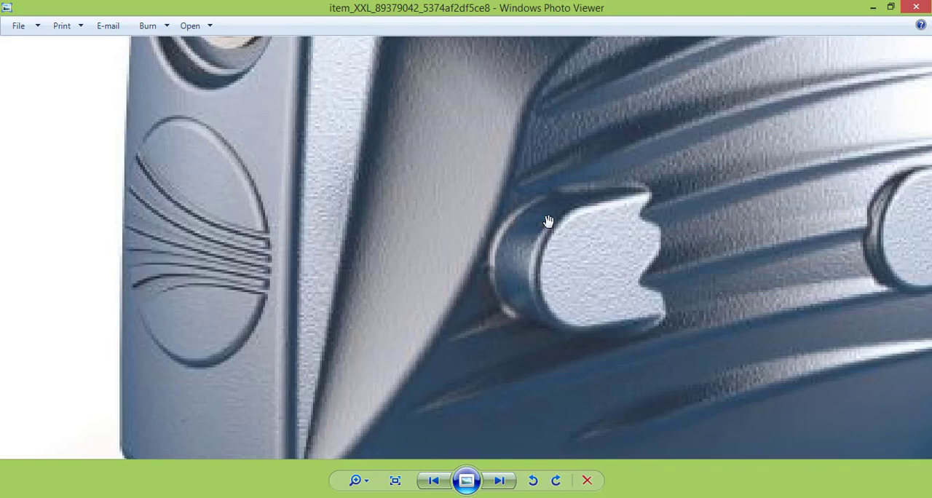
scroll(552, 276, down, 2)
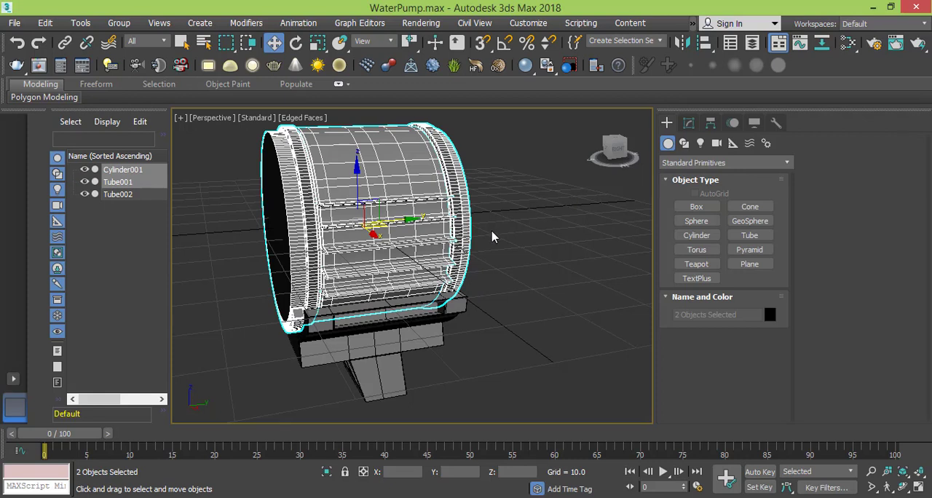
- Return to 3ds Max and create a new layer named "Upper part" with no objects selected
click(754, 45)
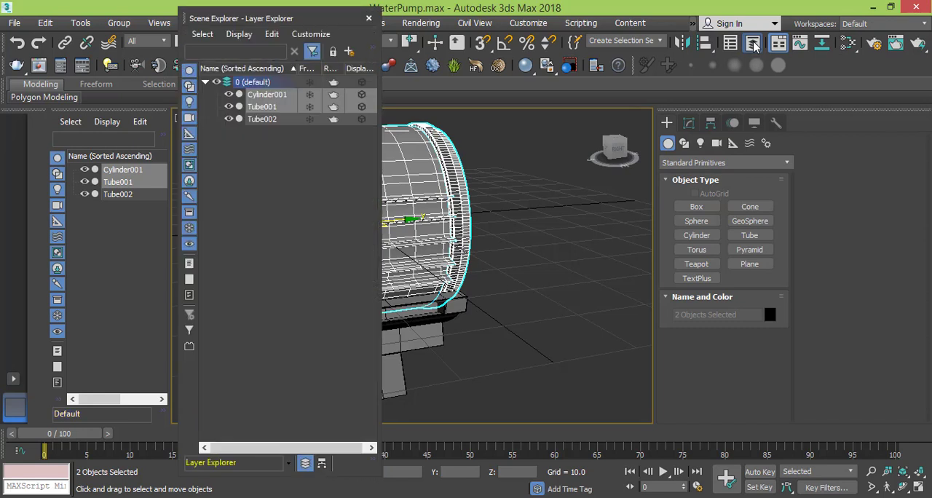
click(206, 83)
click(251, 112)
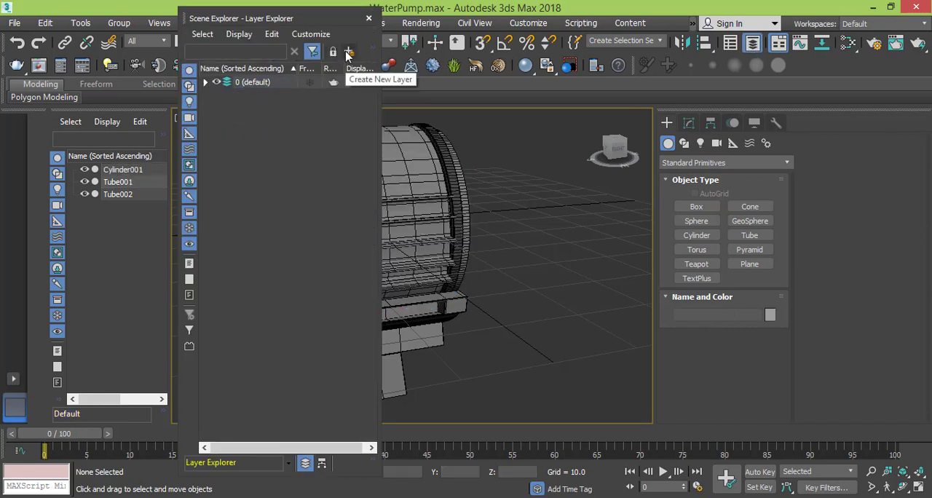
click(348, 51)
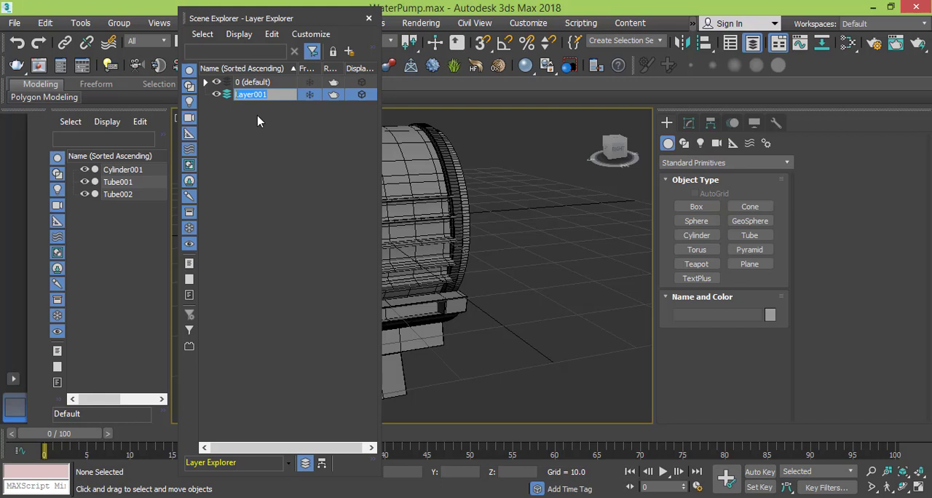
text(Upper part)
key(Return)
- Hide the 0 (default) layer containing the existing pump parts and close the Layer Explorer
click(246, 85)
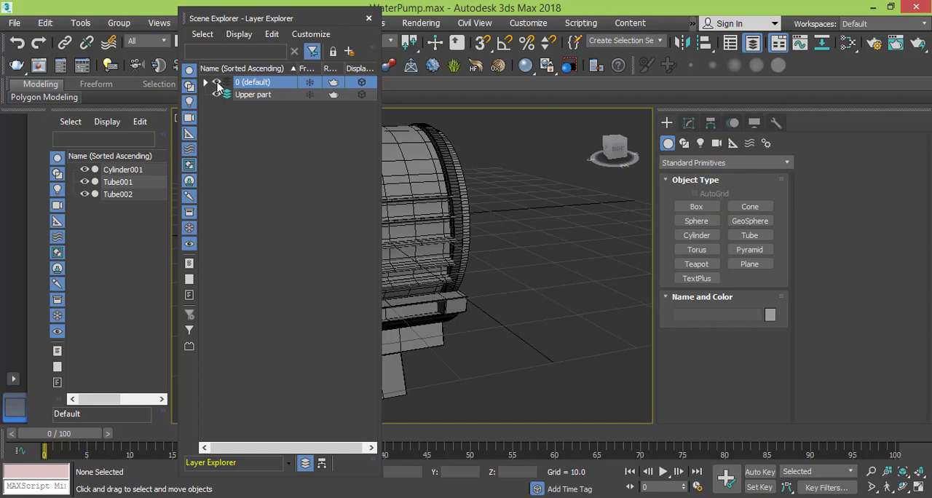
click(216, 83)
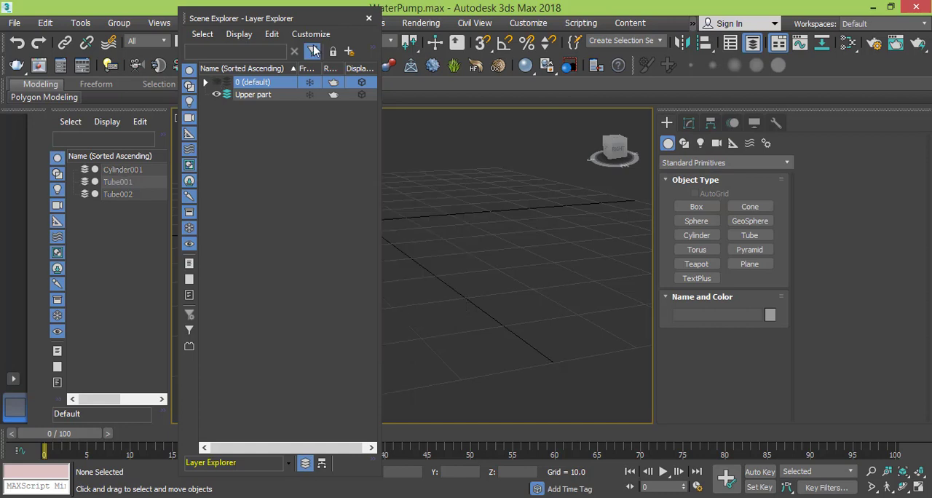
click(368, 20)
- Switch to the Top view and turn on 3D snapping, checking that it snaps to grid points
middle_drag(481, 193, 501, 226)
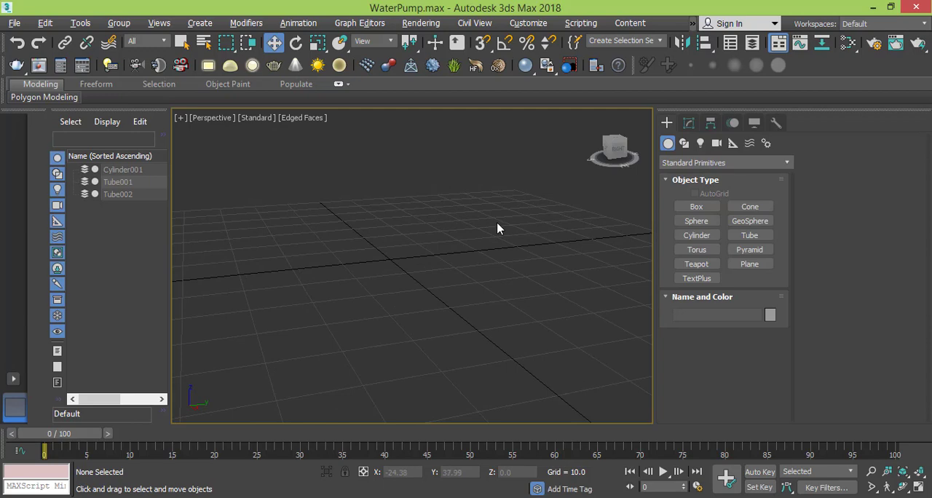
key(t)
middle_drag(474, 269, 455, 260)
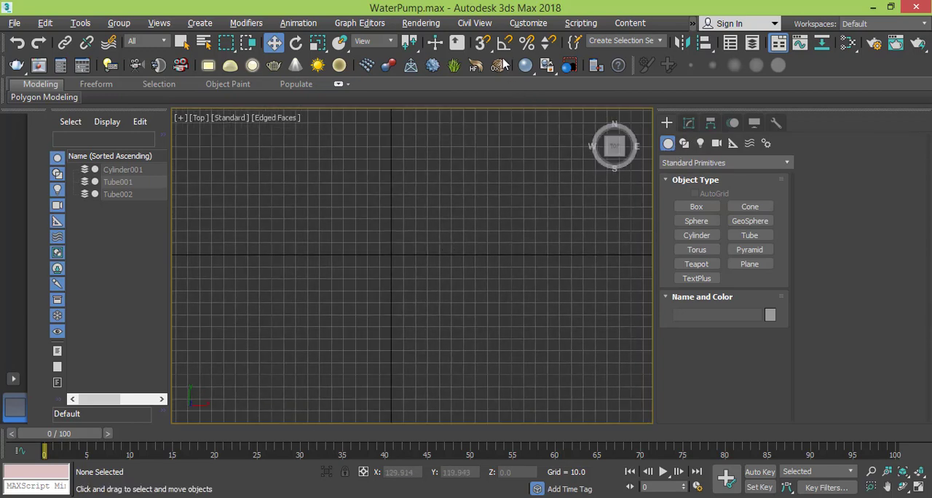
click(482, 43)
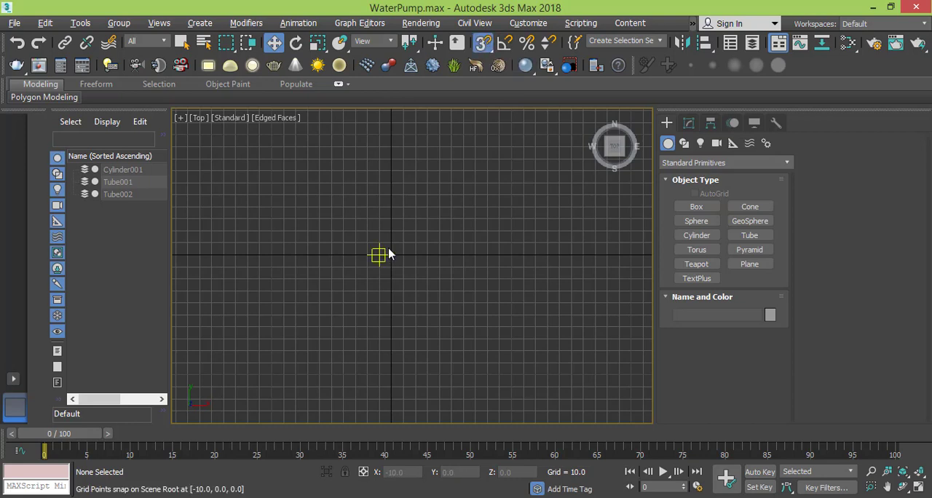
middle_drag(405, 242, 408, 246)
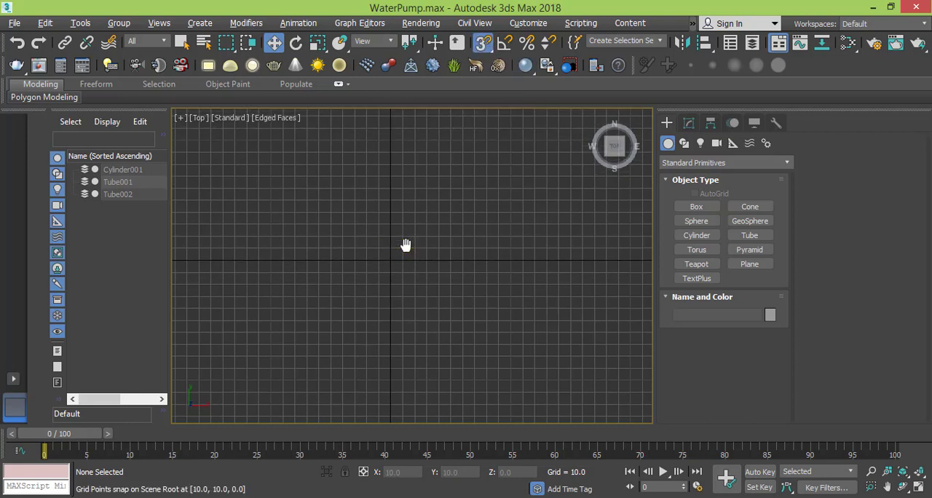
right_click(482, 43)
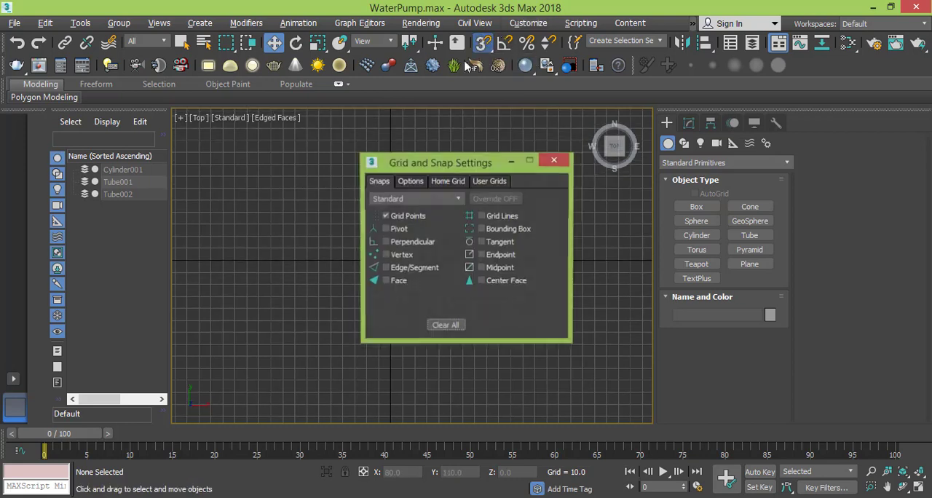
click(553, 161)
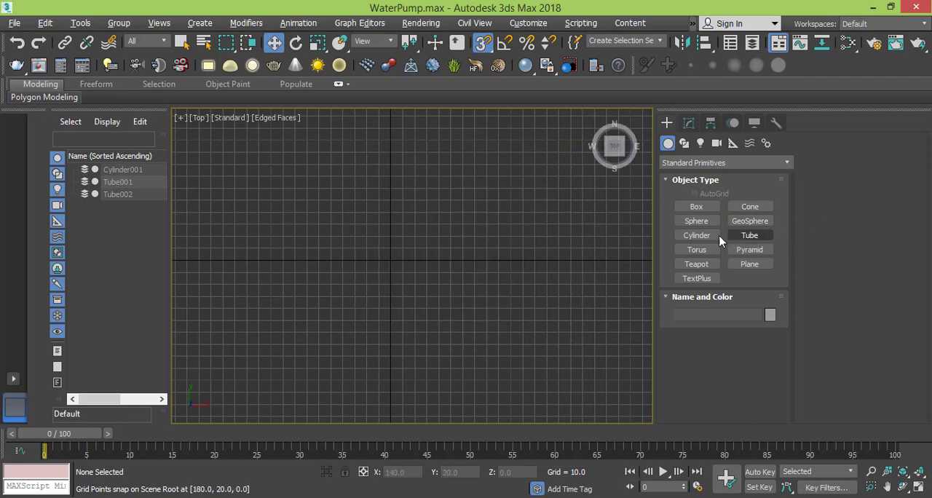
- Draw a flat cylinder with a radius of about 45, centred on the grid origin
click(696, 235)
middle_drag(416, 304, 414, 325)
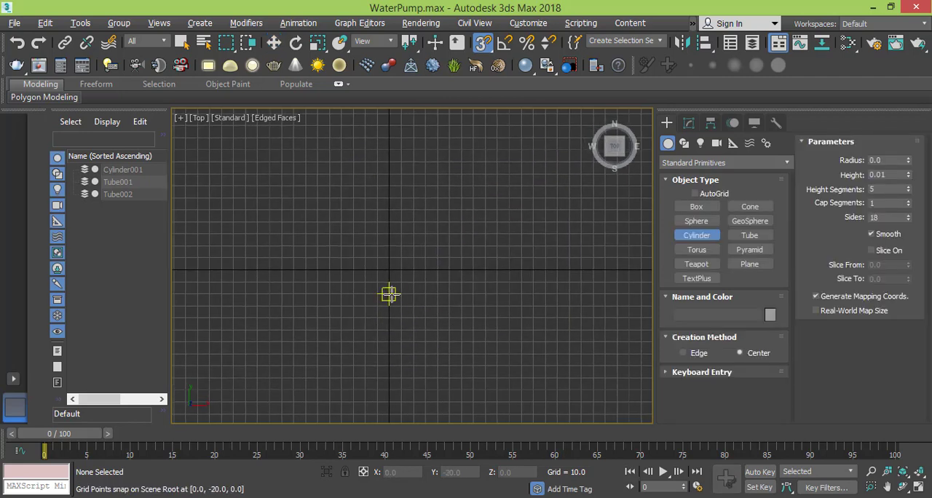
scroll(391, 294, up, 3)
drag(388, 247, 479, 206)
right_click(480, 206)
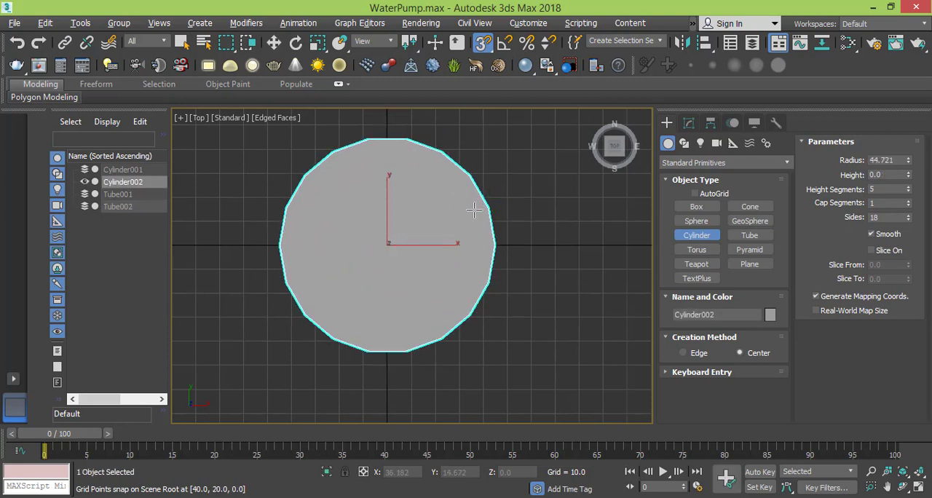
- Set the new cylinder's radius to 50, its height to 3 and its height segments to 1
key(w)
click(689, 124)
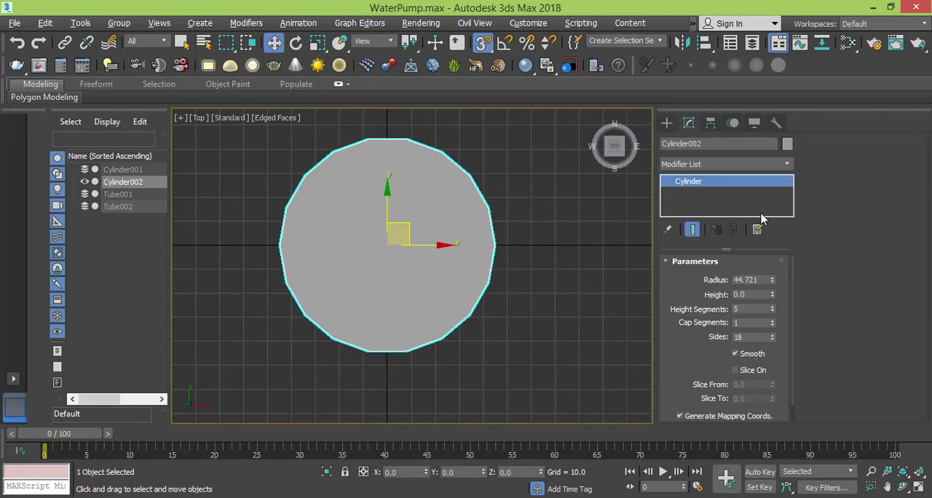
double_click(761, 283)
text(50)
key(Tab)
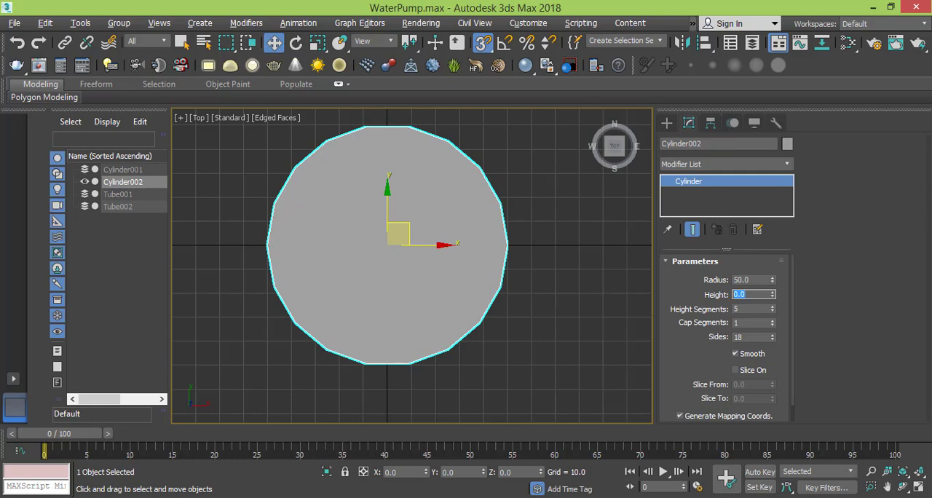
text(3)
key(Tab)
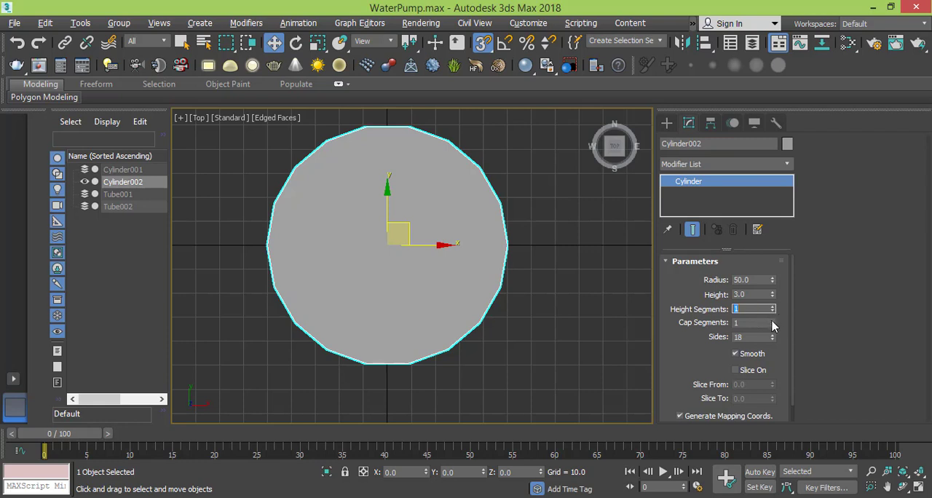
- Set the cylinder's cap segments to 4 and its sides to 24
click(773, 321)
click(773, 320)
click(774, 321)
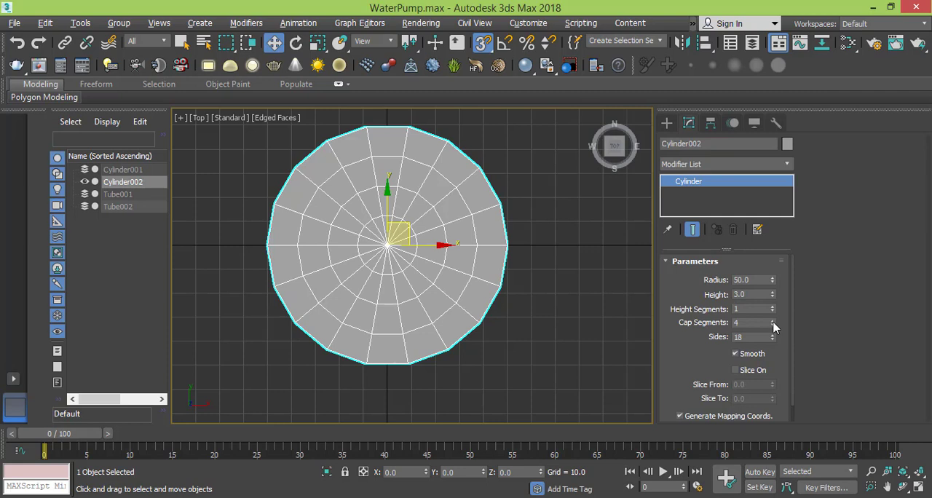
click(757, 336)
text(24)
key(Return)
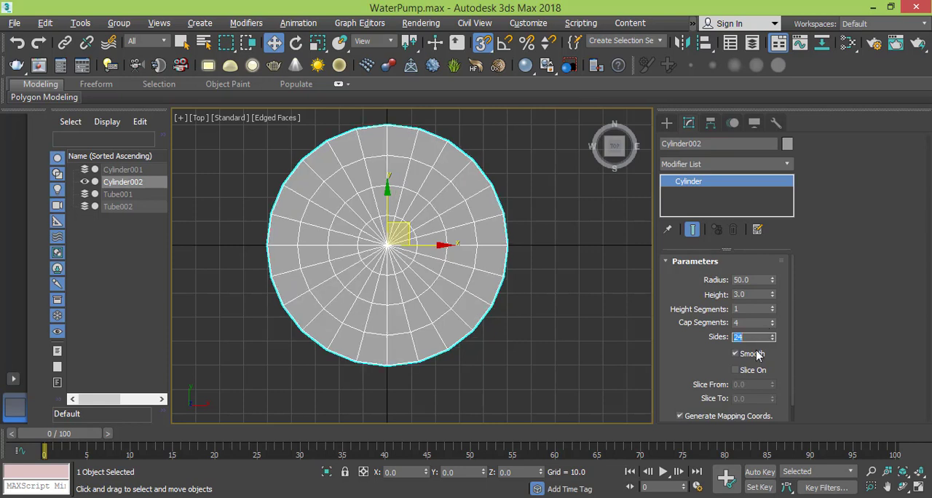
- With snapping turned off, convert the cylinder to an Editable Poly and show it in the Front view
scroll(681, 342, down, 1)
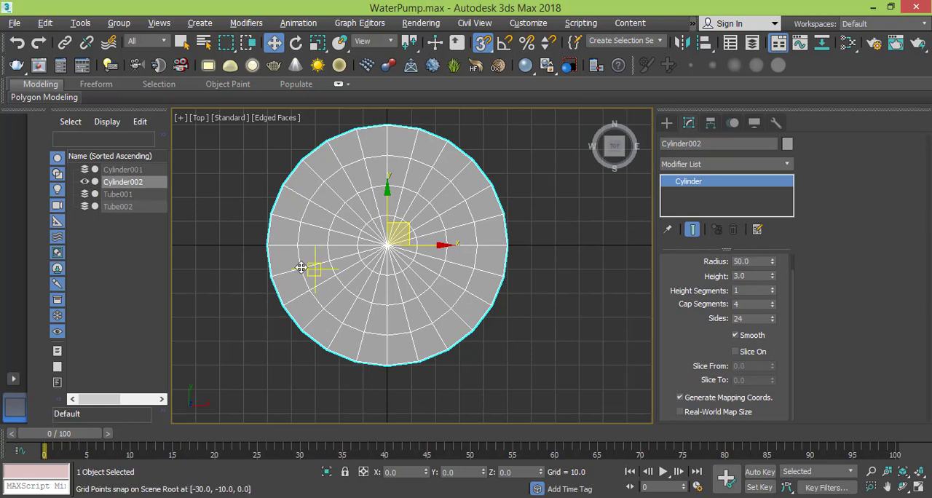
right_click(367, 241)
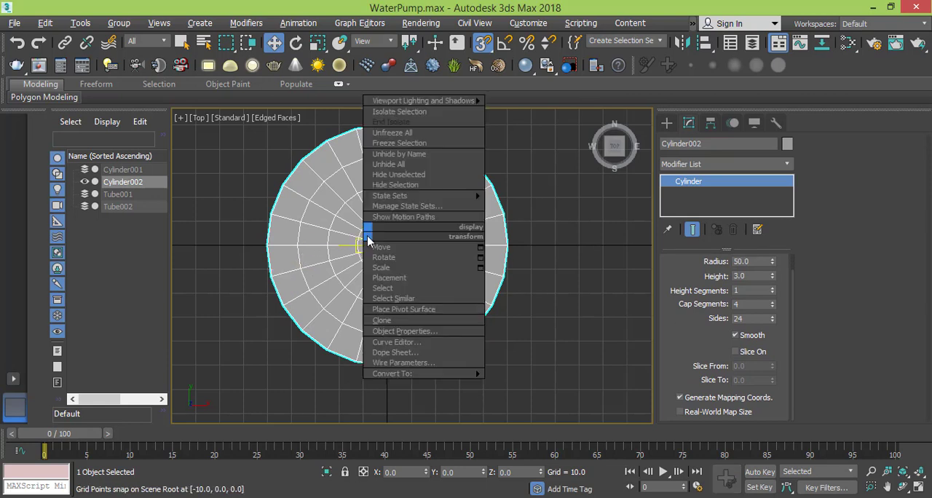
click(483, 42)
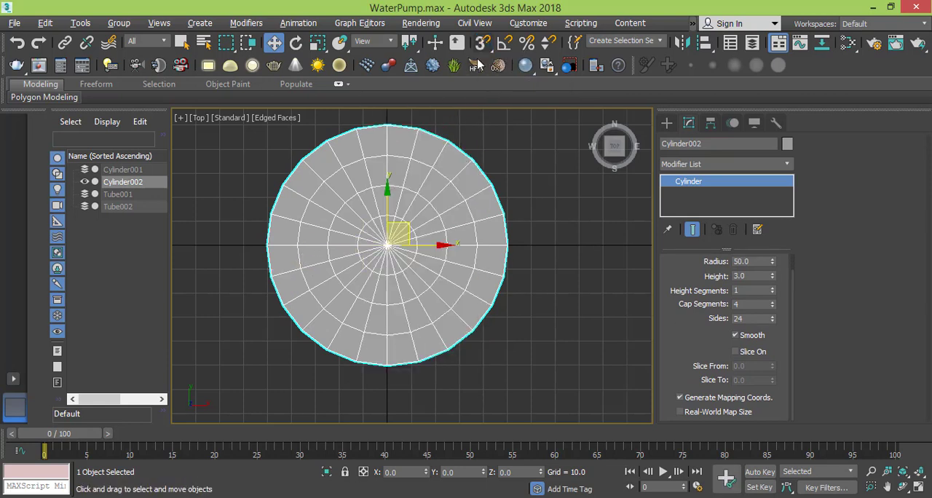
right_click(424, 199)
mouse_move(474, 340)
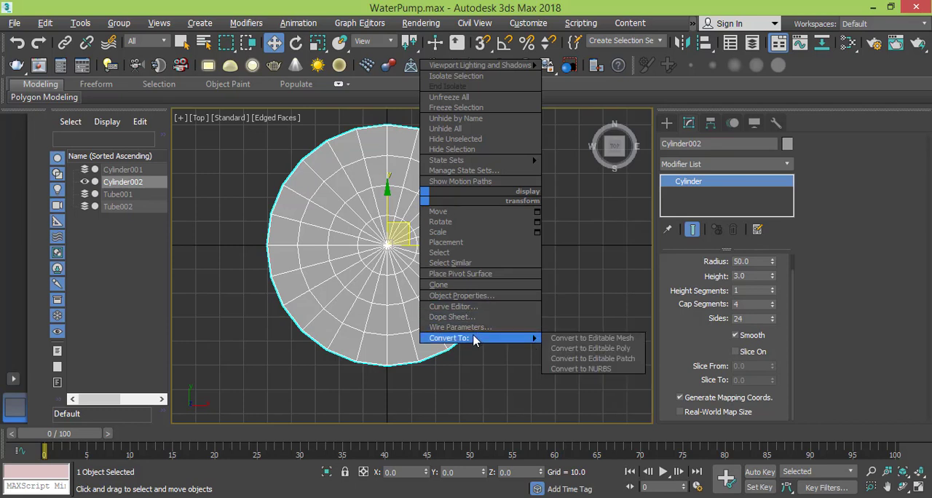
click(589, 349)
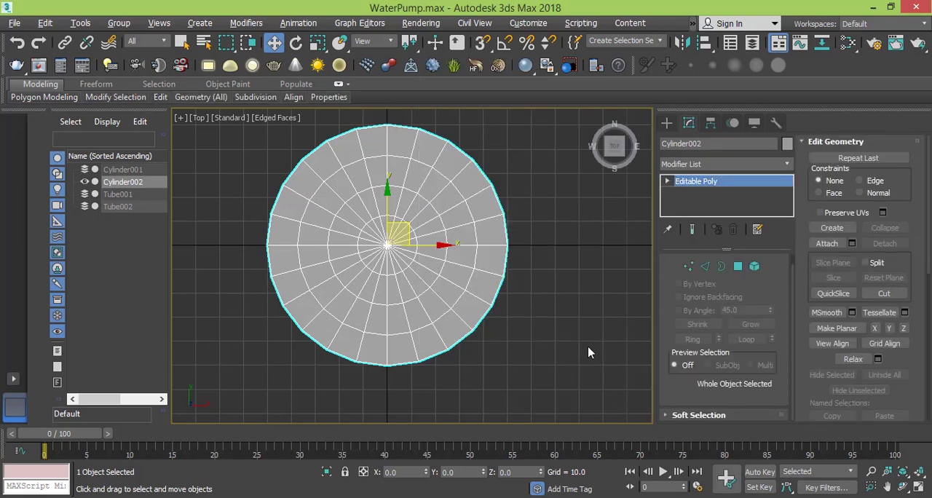
key(f)
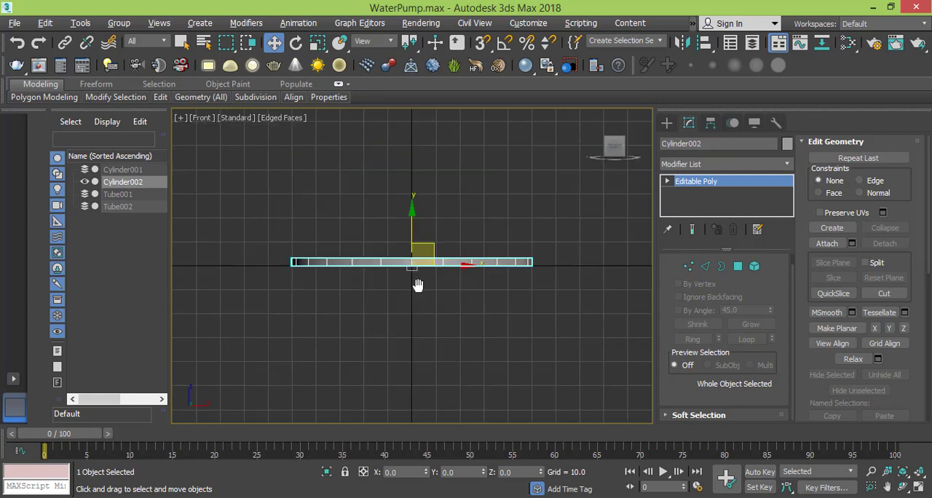
- Select the disc's bottom polygons, grow the selection to include the side polygons, and delete them so only the upper cap remains
middle_drag(417, 284, 415, 293)
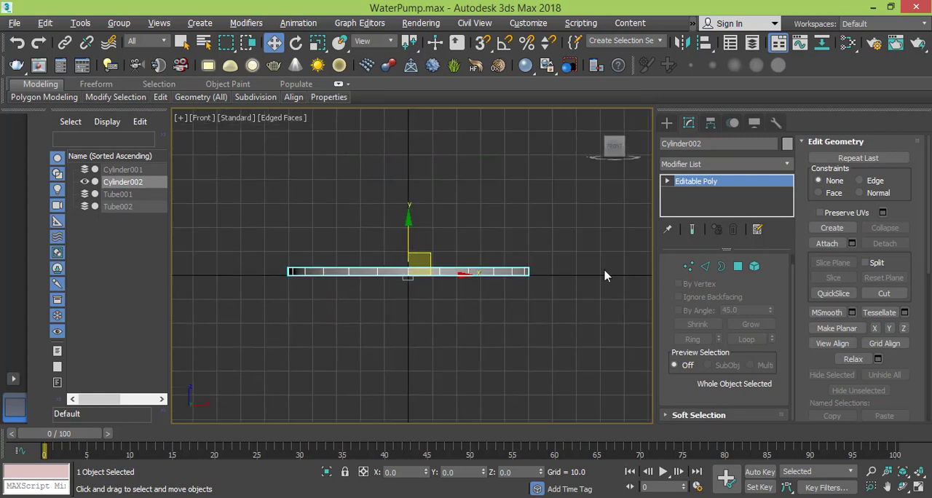
click(738, 270)
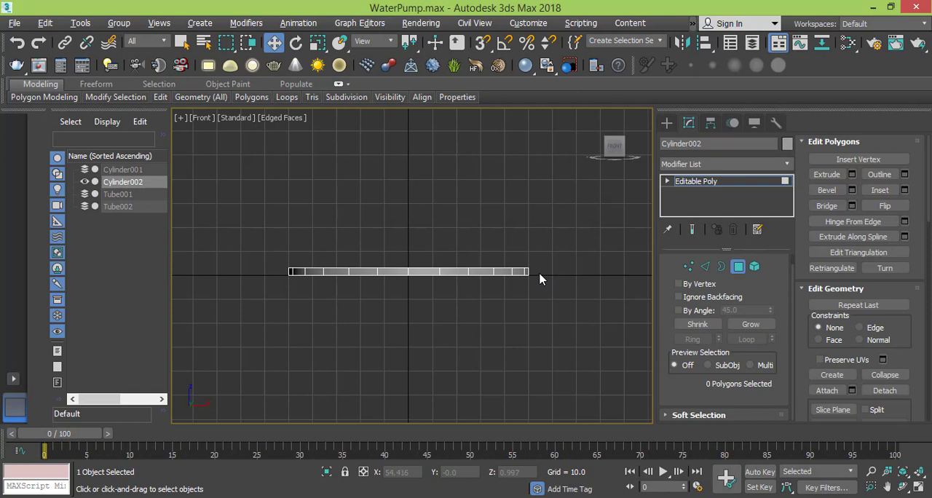
drag(540, 266, 267, 305)
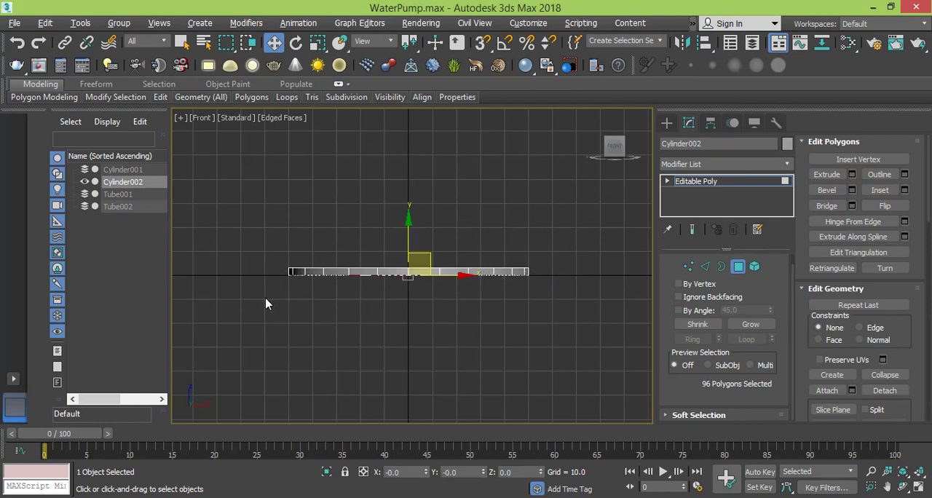
scroll(351, 290, up, 2)
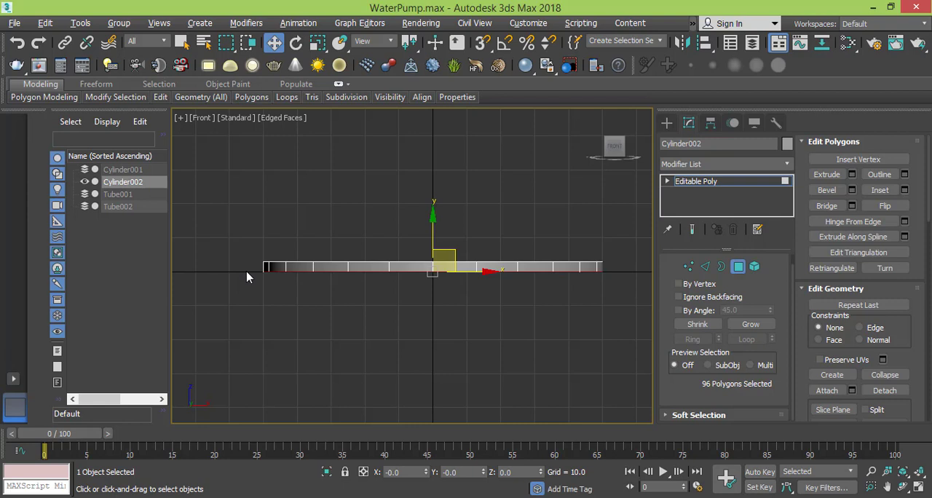
drag(248, 273, 644, 277)
click(750, 324)
mouse_move(538, 297)
alt+middle_down()
mouse_move(537, 316)
mouse_move(524, 272)
mouse_move(522, 299)
alt+middle_up()
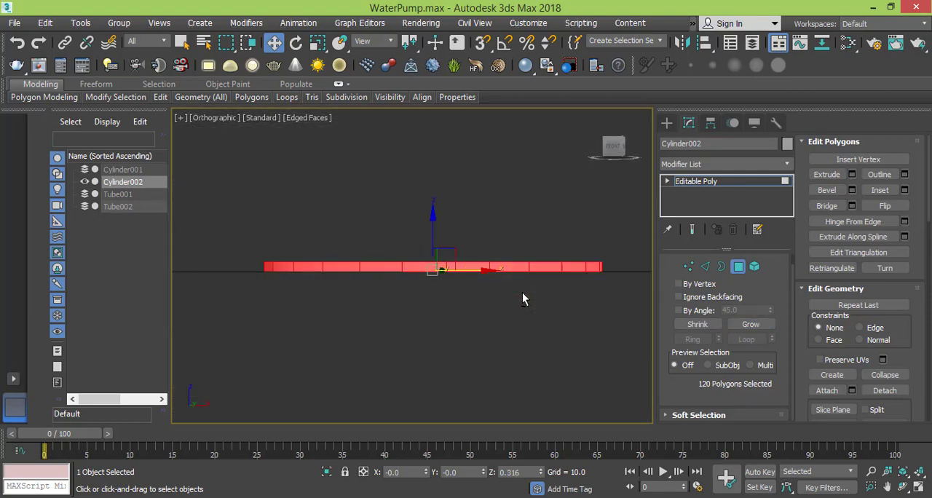
click(522, 293)
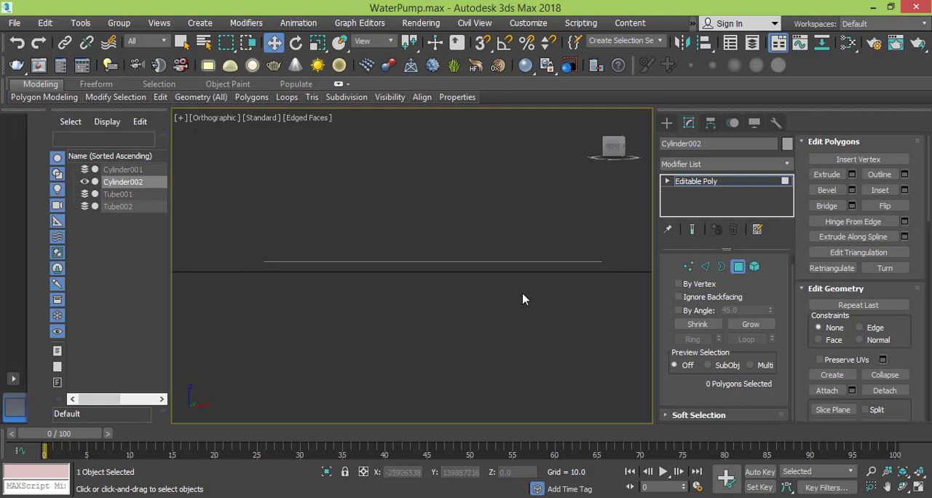
- In the Top view, select the 24 centre polygons, grow the selection by one ring, and delete both inner rings
key(t)
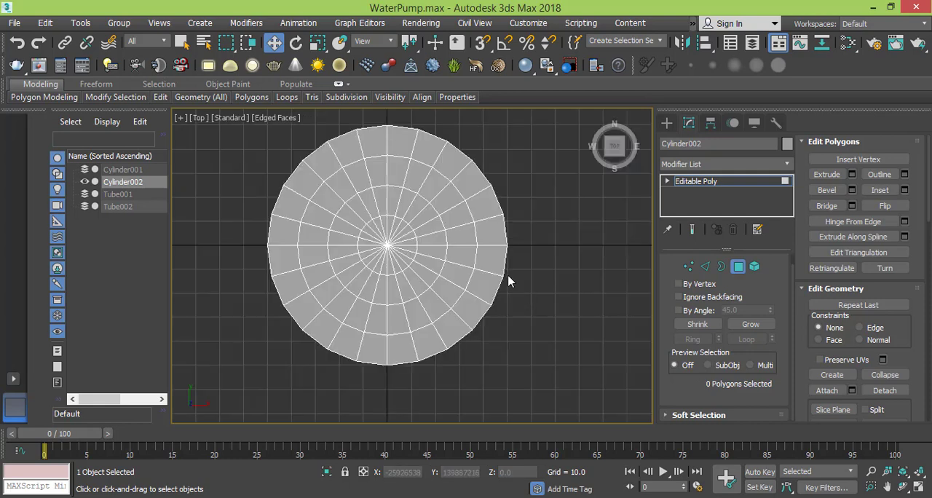
scroll(391, 219, down, 2)
scroll(393, 233, up, 3)
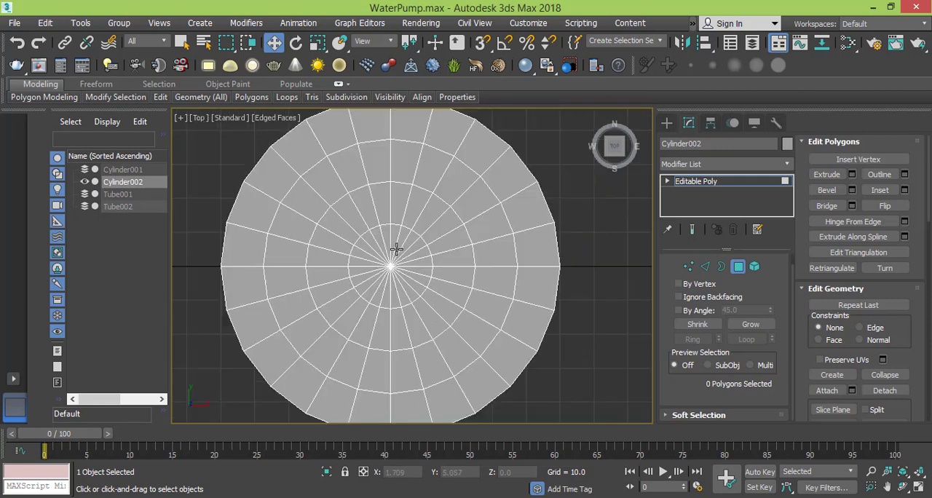
click(404, 236)
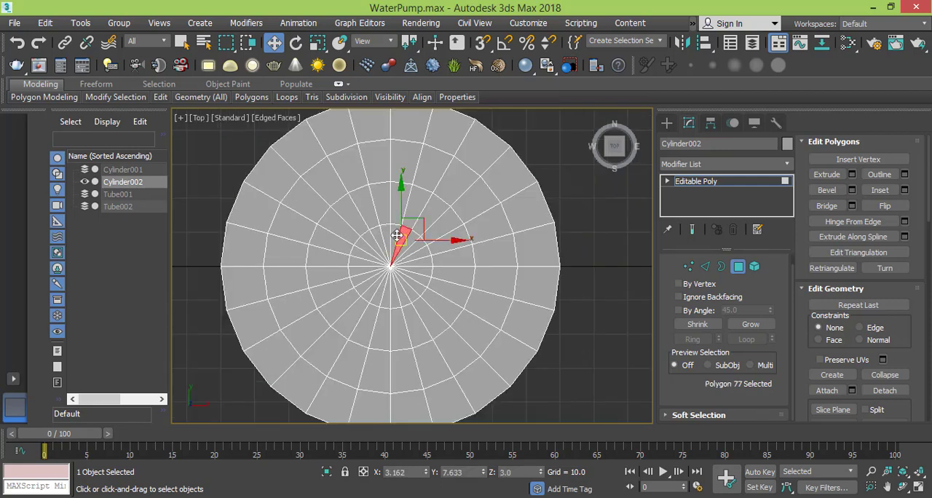
ctrl+click(388, 231)
ctrl+click(381, 233)
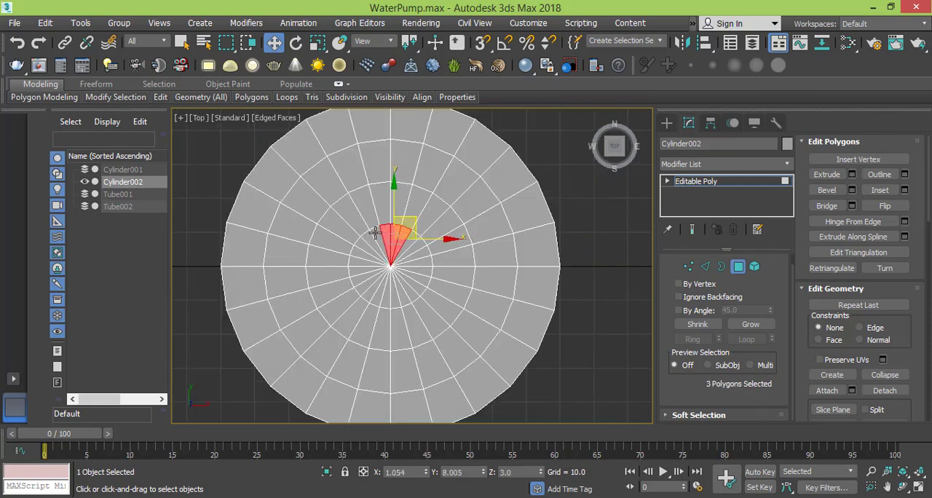
ctrl+click(374, 233)
ctrl+click(367, 241)
ctrl+click(364, 247)
ctrl+click(361, 253)
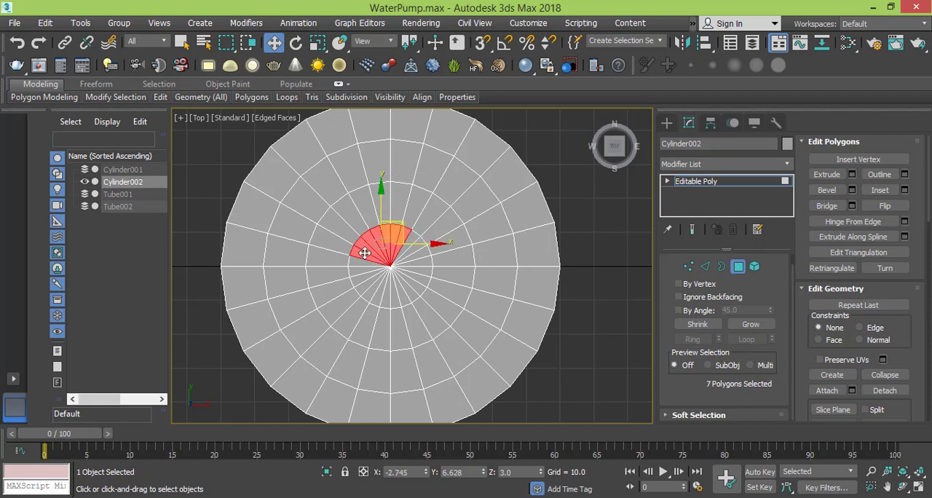
ctrl+click(360, 262)
ctrl+click(360, 271)
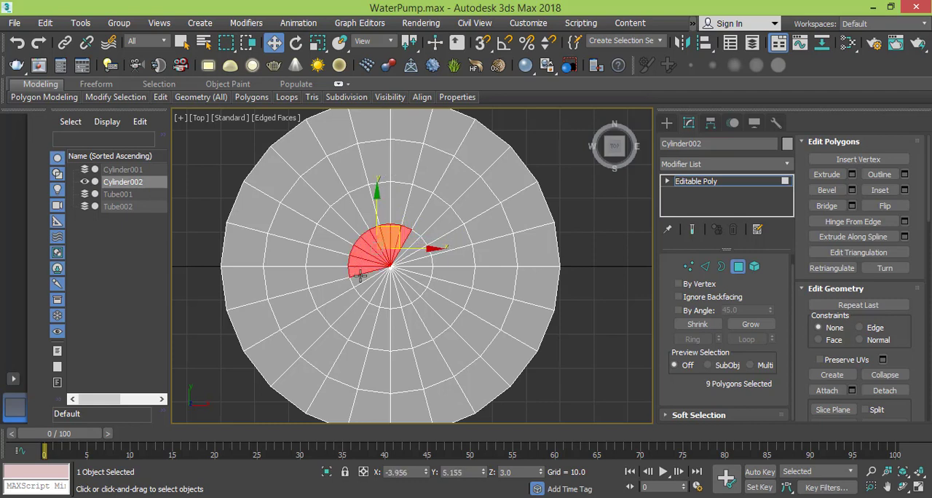
ctrl+click(360, 278)
ctrl+click(368, 285)
ctrl+click(373, 289)
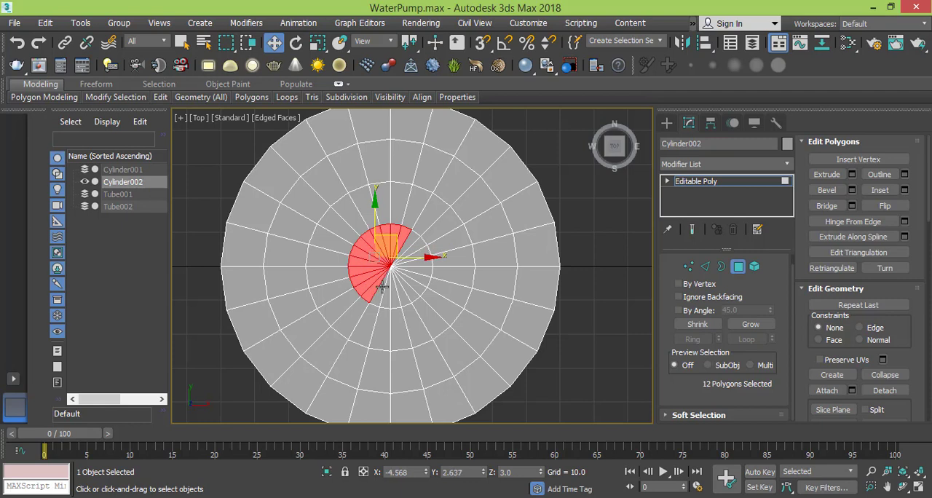
ctrl+click(383, 290)
ctrl+click(393, 294)
ctrl+click(399, 292)
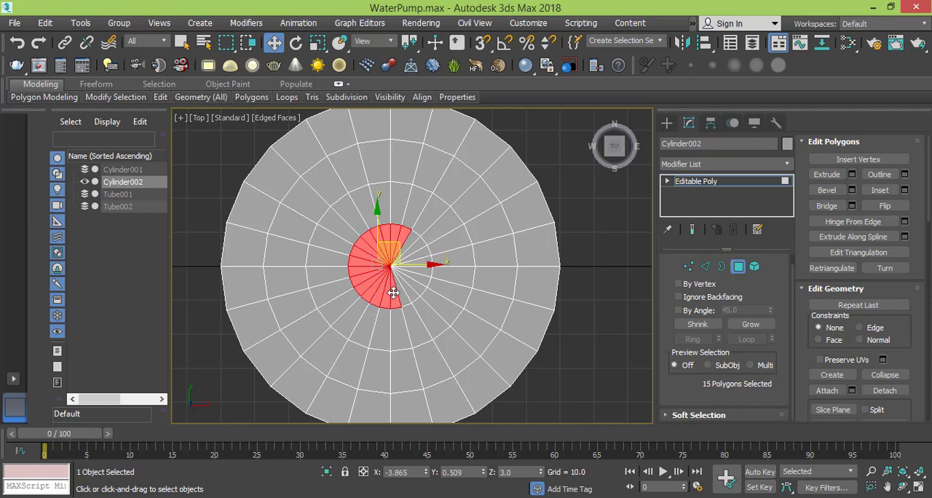
ctrl+click(408, 293)
ctrl+click(412, 284)
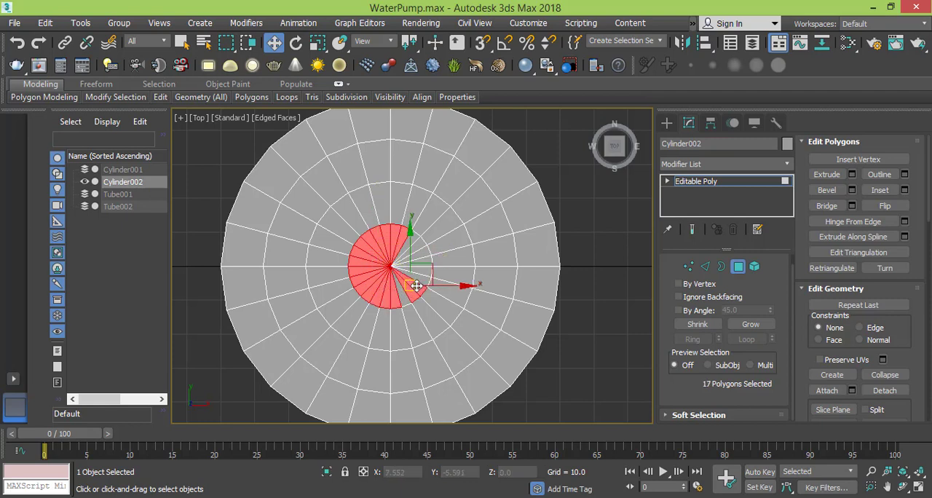
ctrl+click(418, 276)
ctrl+click(427, 271)
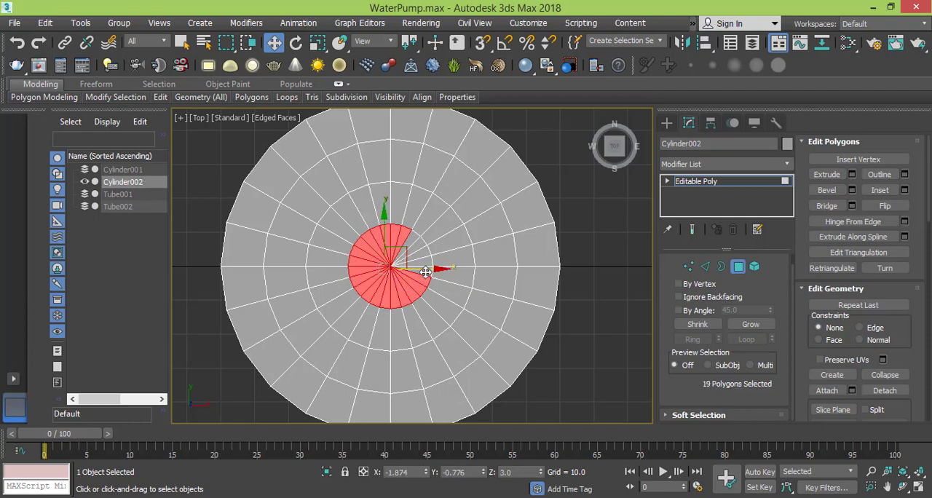
ctrl+click(427, 264)
ctrl+click(424, 251)
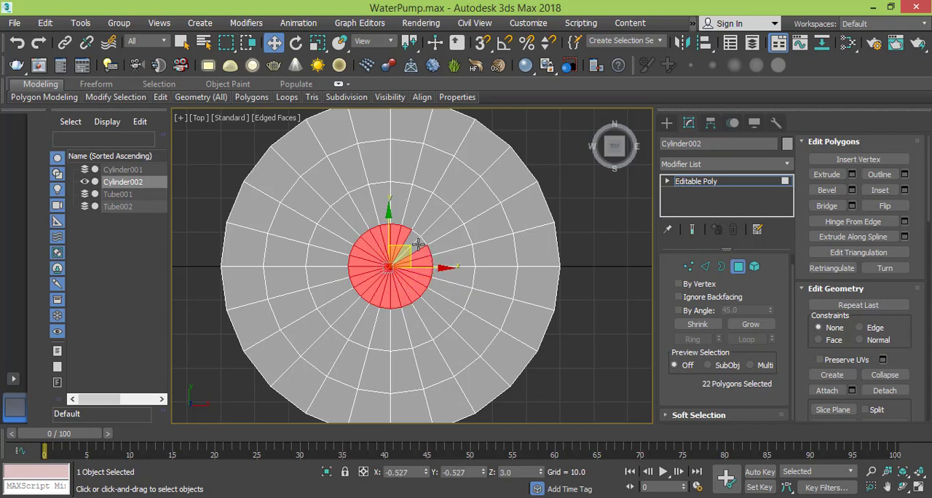
ctrl+click(418, 244)
ctrl+click(411, 237)
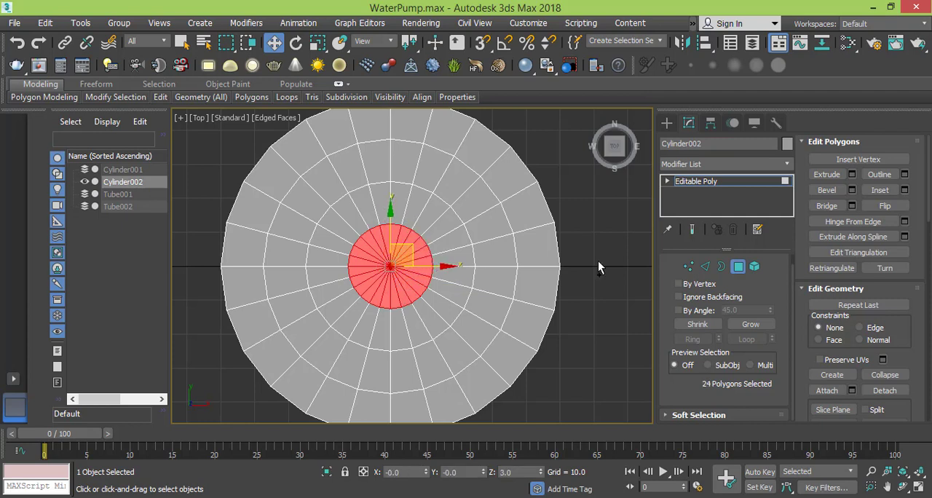
click(750, 324)
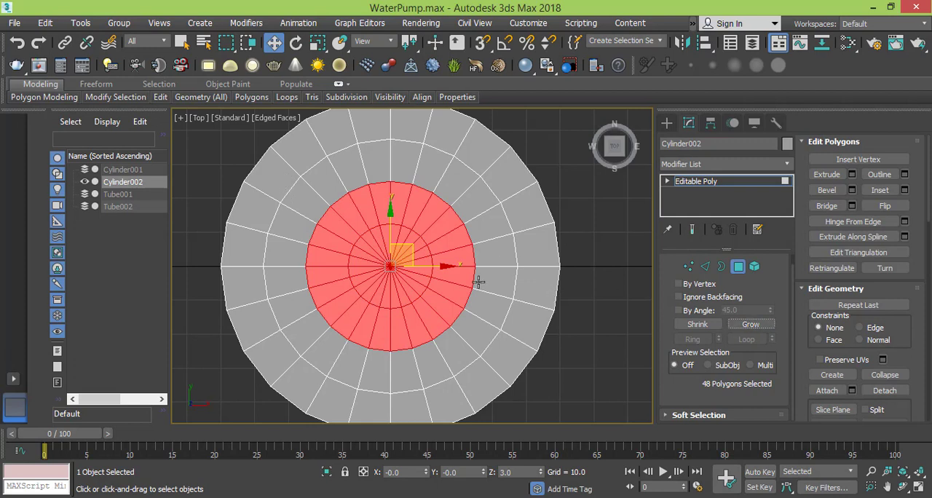
key(Delete)
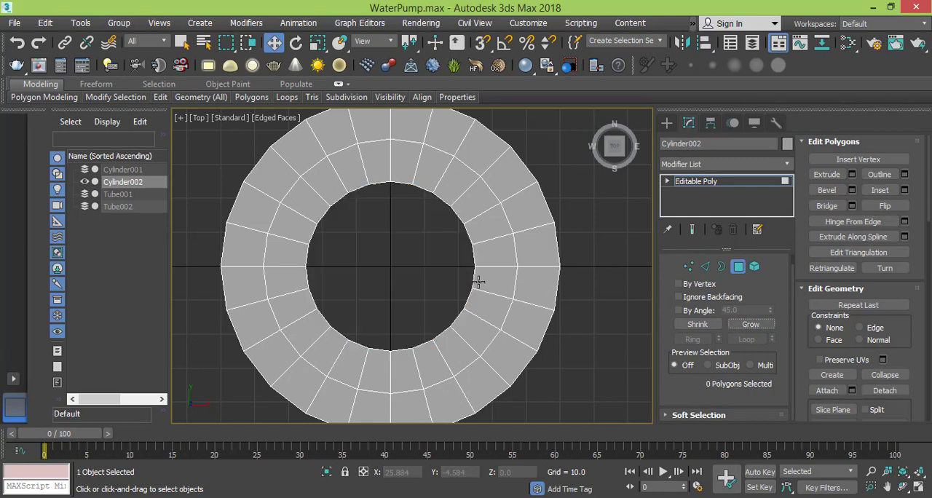
- Select the border of the disc's central hole and cap it with a single polygon
click(722, 267)
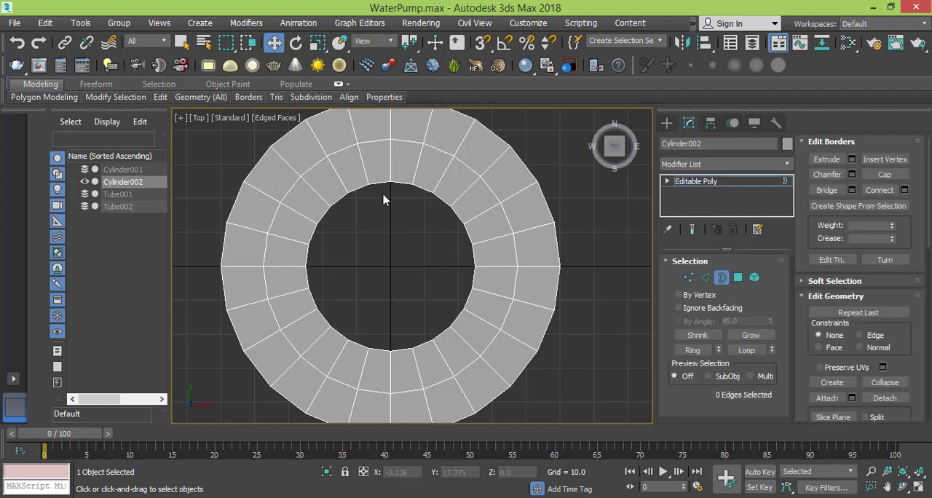
click(386, 185)
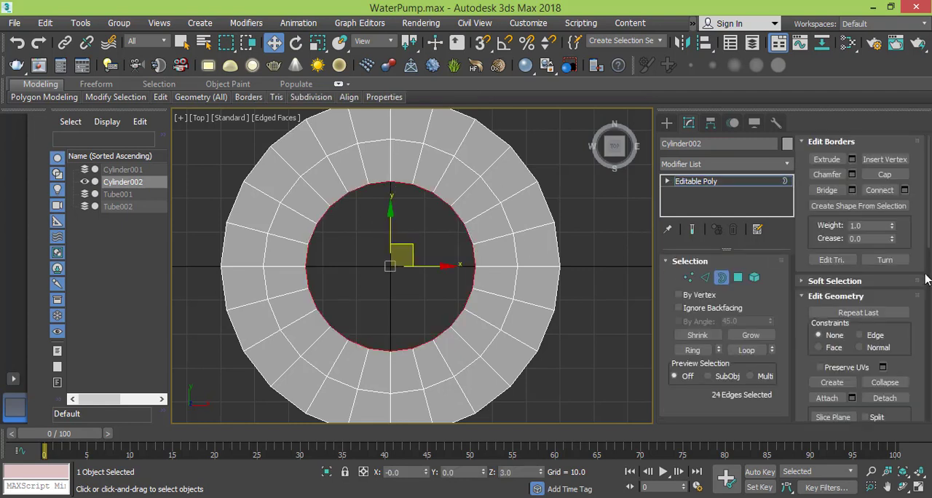
click(884, 174)
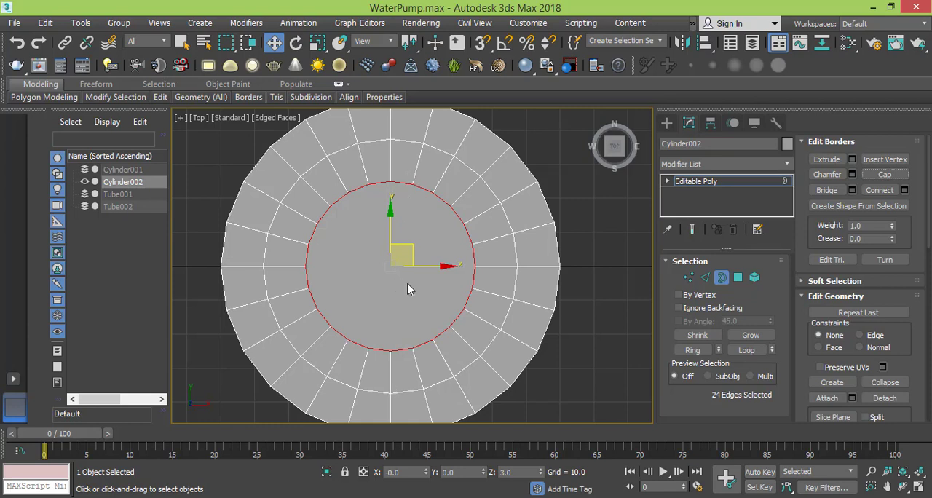
- Connect the capped circle's vertex pair on the vertical centreline and the adjacent pair on its right with parallel vertical edges
click(689, 278)
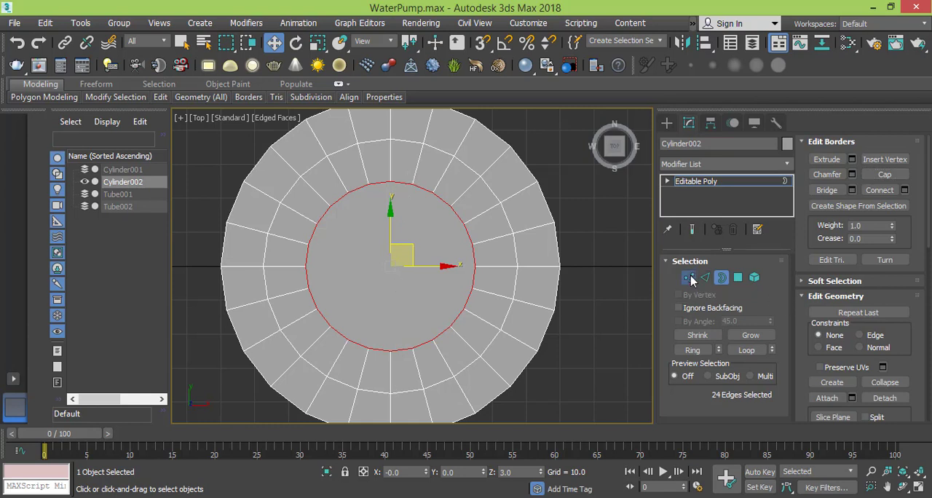
click(391, 182)
ctrl+click(392, 349)
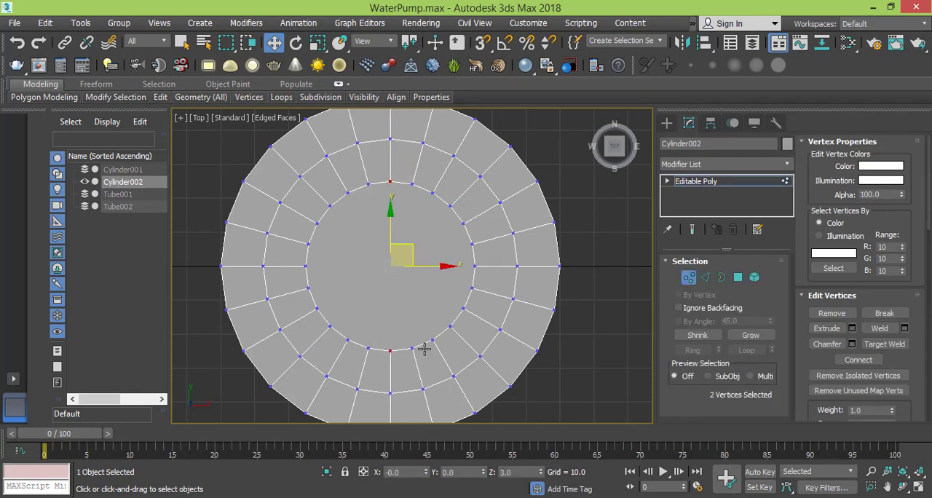
click(859, 359)
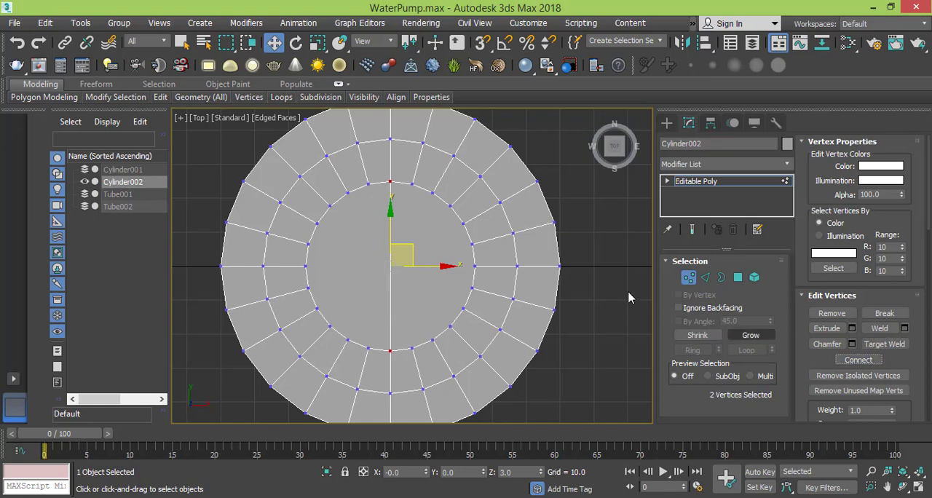
click(411, 184)
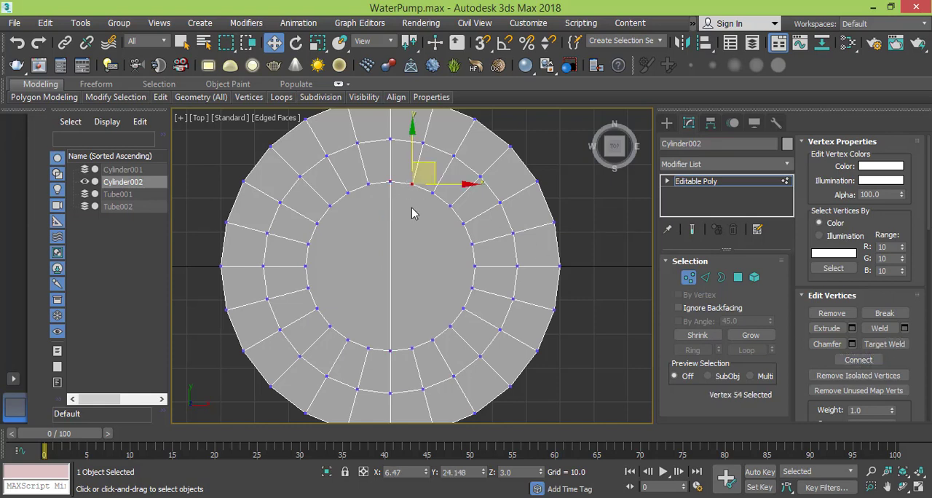
ctrl+click(412, 349)
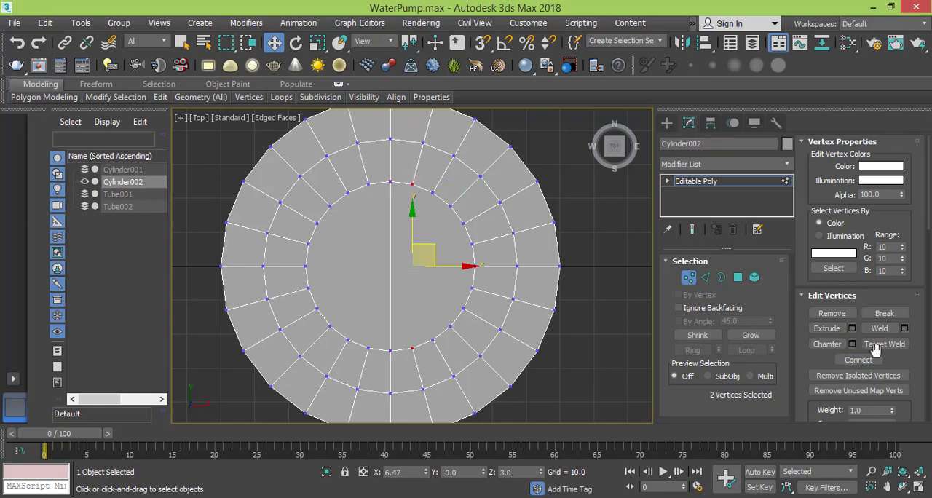
click(860, 360)
- Connect the next three facing vertex pairs on the right half of the capped circle with vertical edges, working outward
click(433, 192)
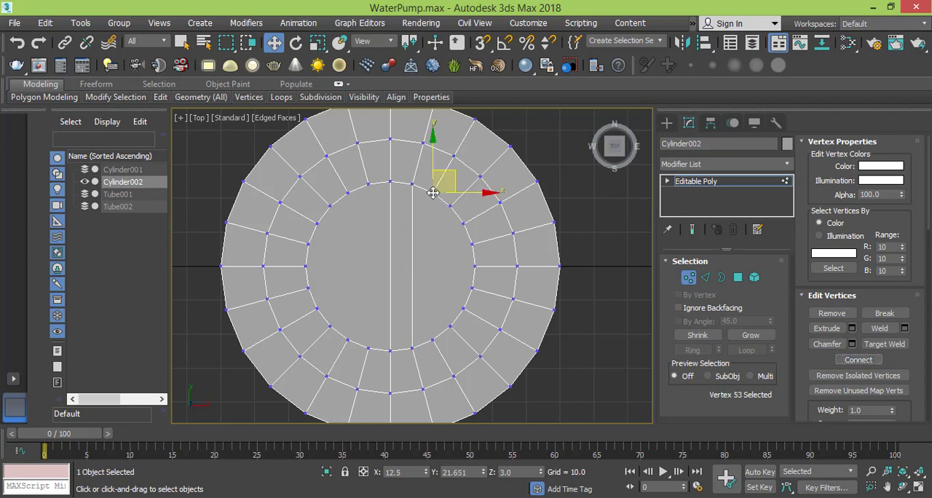
ctrl+click(432, 340)
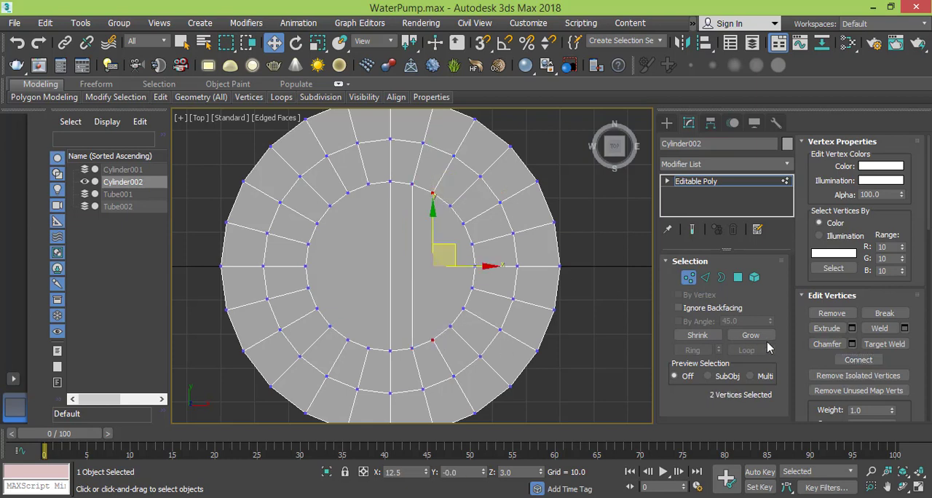
click(859, 360)
click(450, 206)
ctrl+click(450, 325)
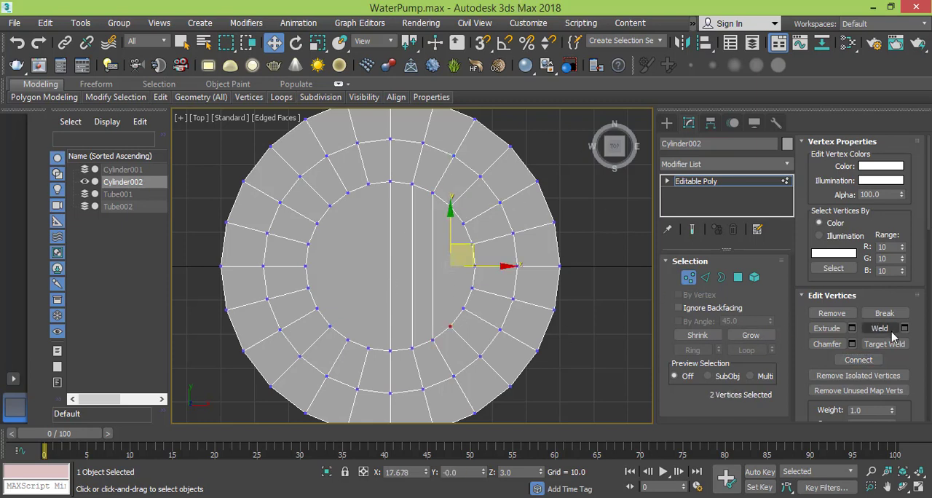
click(874, 359)
click(464, 308)
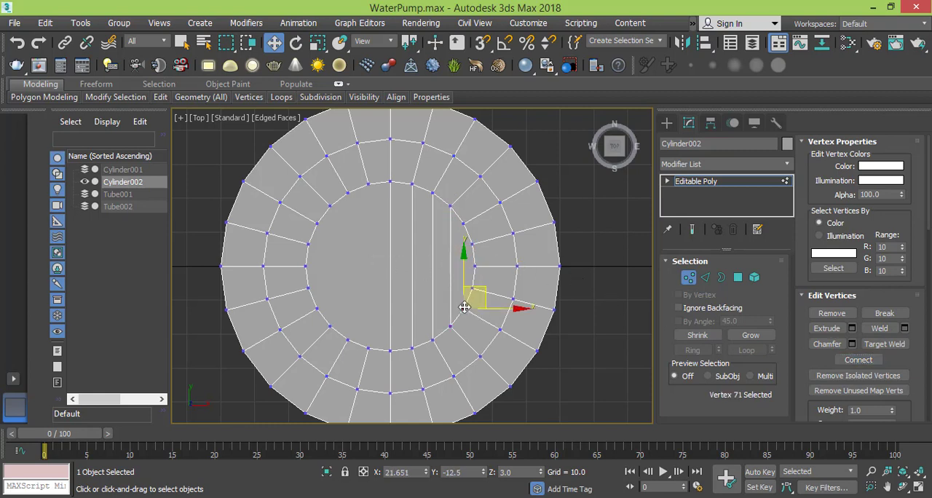
ctrl+click(463, 223)
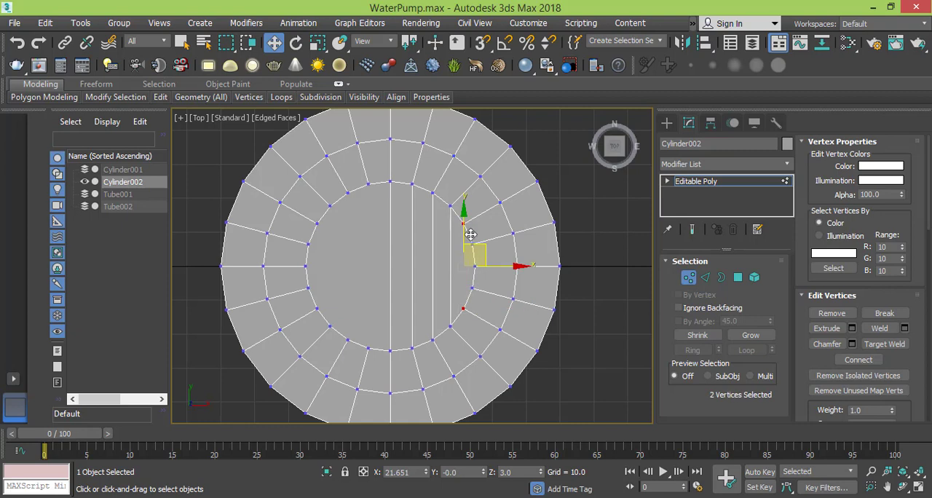
click(859, 359)
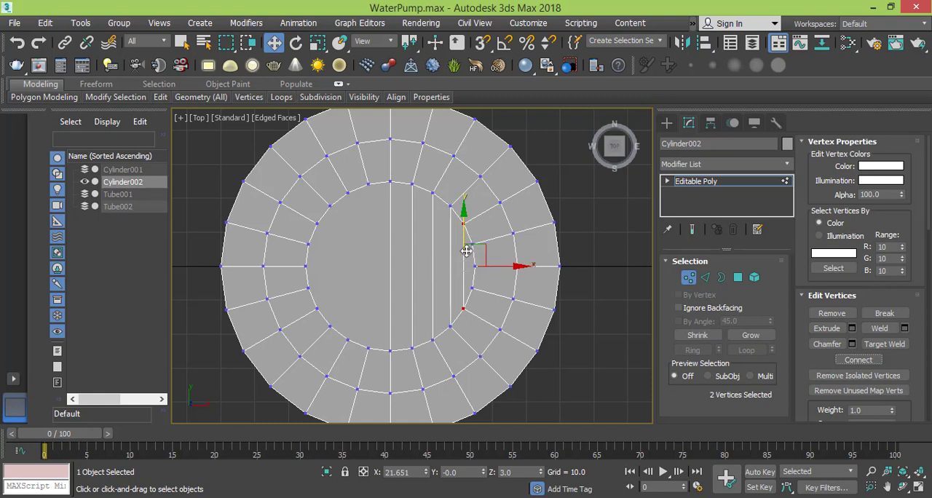
- Insert an edge loop around the disc very close to its outer rim with Swift Loop
middle_drag(466, 252, 466, 253)
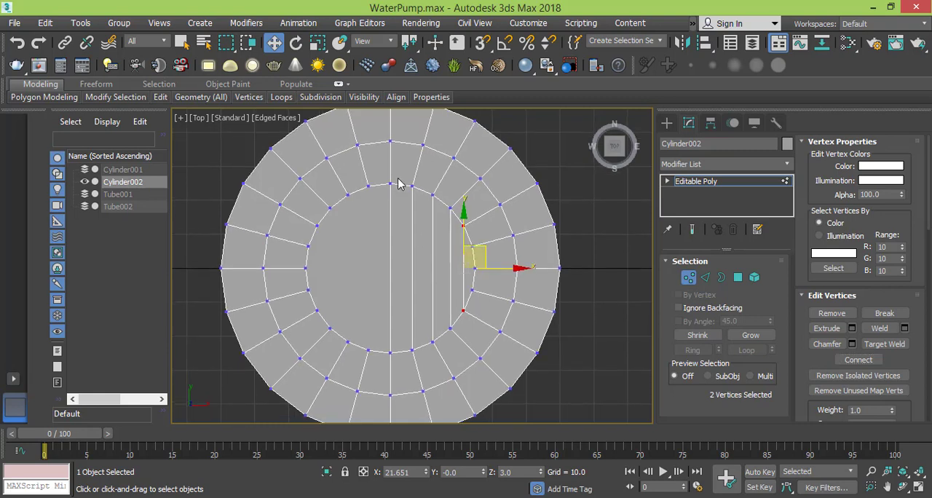
scroll(379, 197, down, 3)
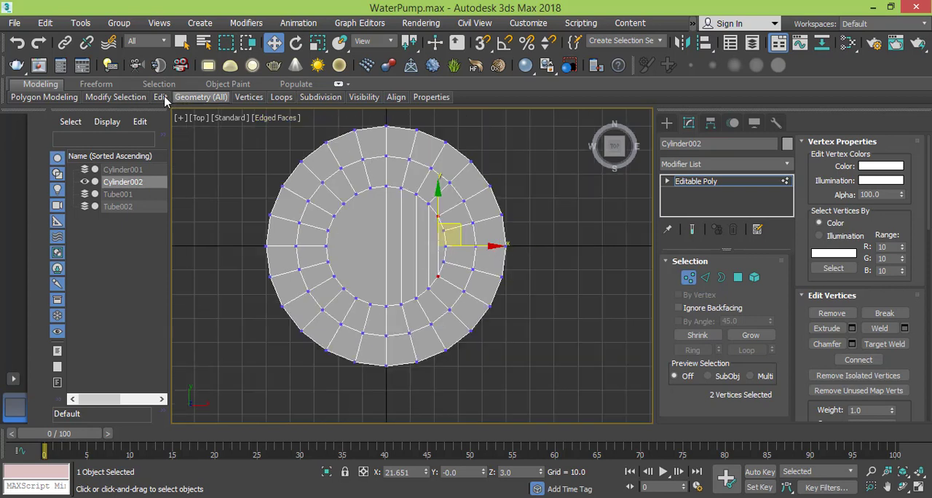
mouse_move(159, 99)
click(281, 120)
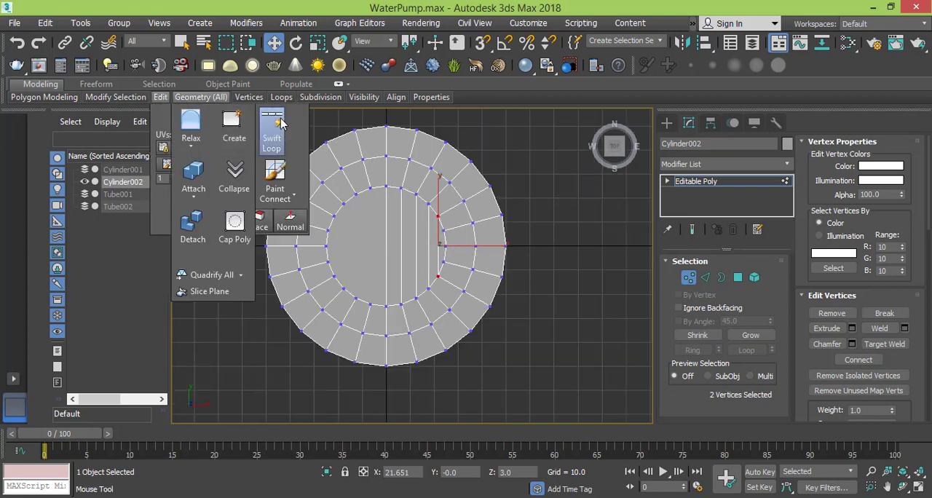
middle_drag(343, 138, 351, 179)
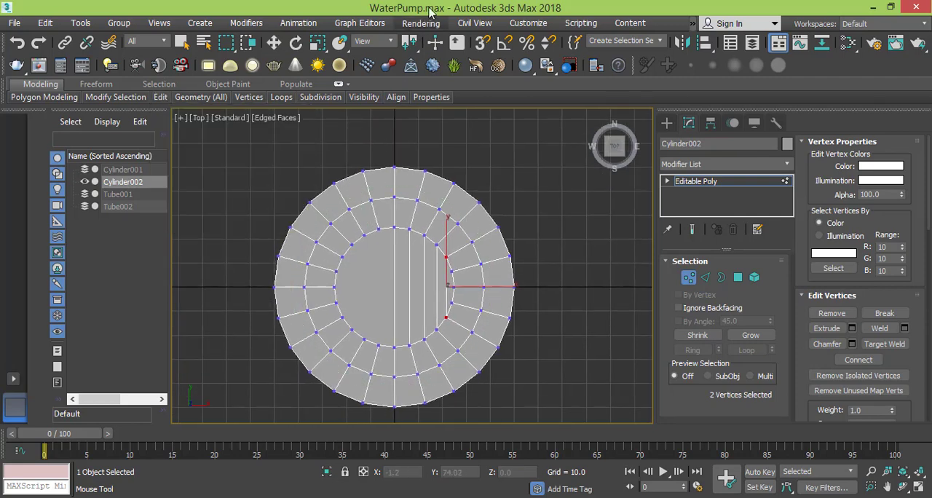
scroll(396, 175, up, 5)
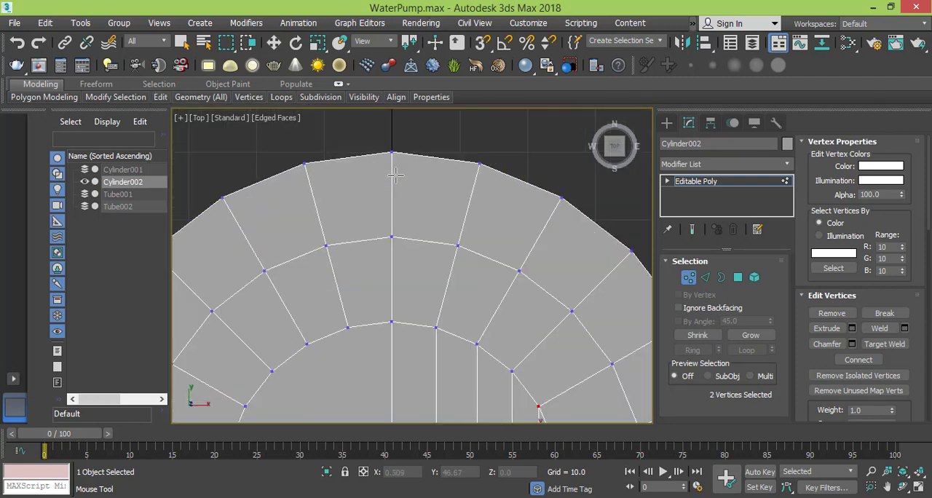
scroll(395, 175, up, 3)
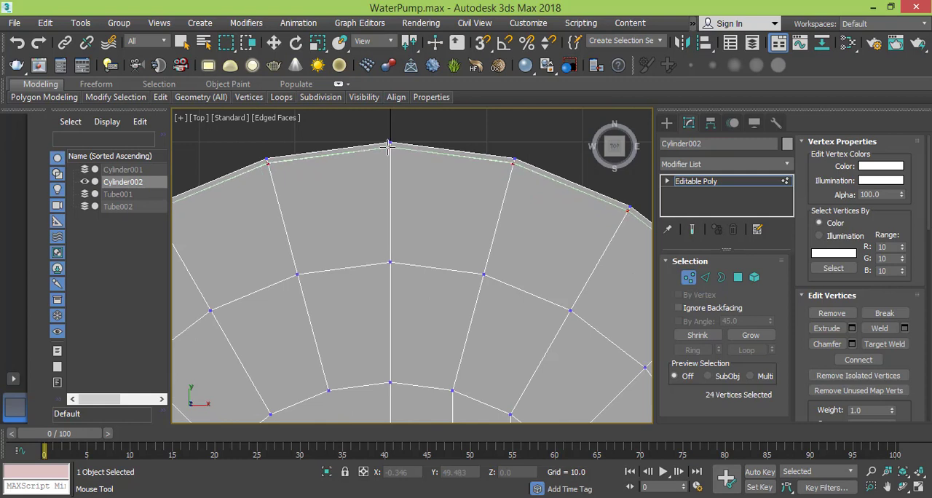
scroll(431, 232, down, 4)
middle_drag(434, 263, 426, 190)
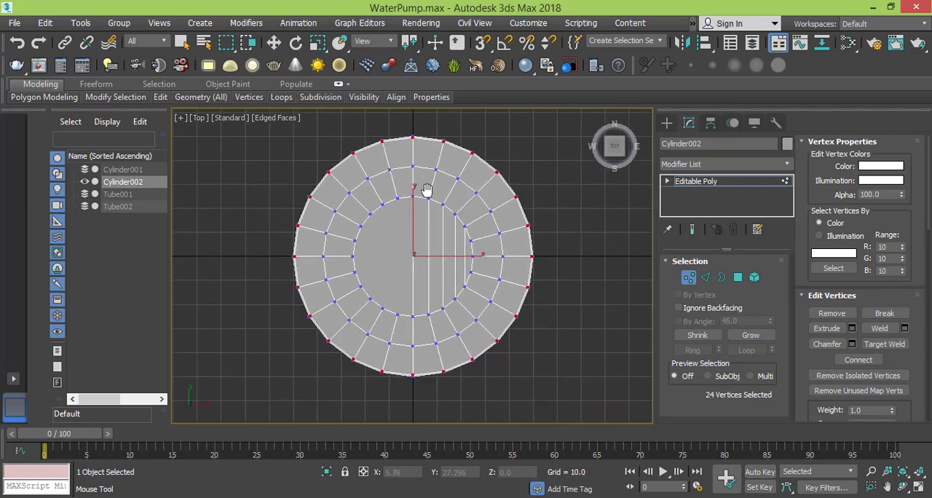
key(w)
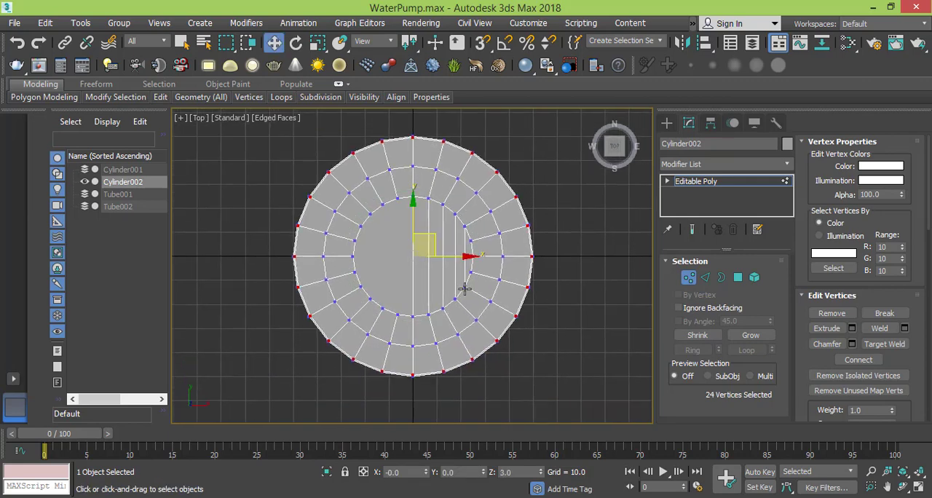
- Select all the polygons on the left half of the disc, including the rim sliver, and delete them
click(738, 277)
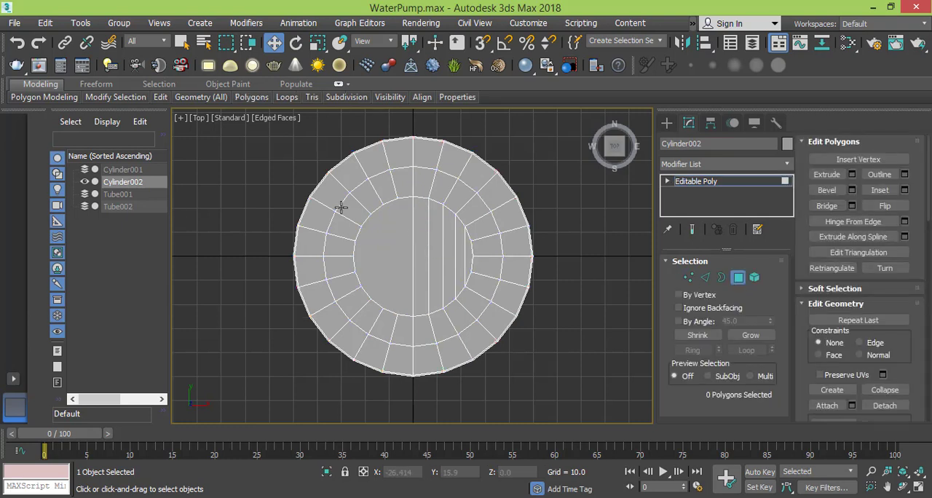
drag(397, 135, 295, 421)
ctrl+click(395, 359)
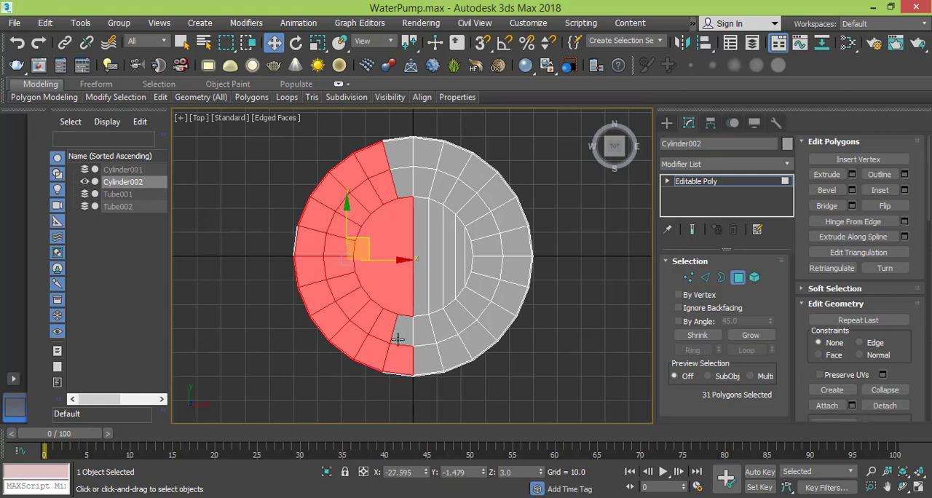
ctrl+click(399, 335)
ctrl+click(401, 186)
ctrl+click(402, 165)
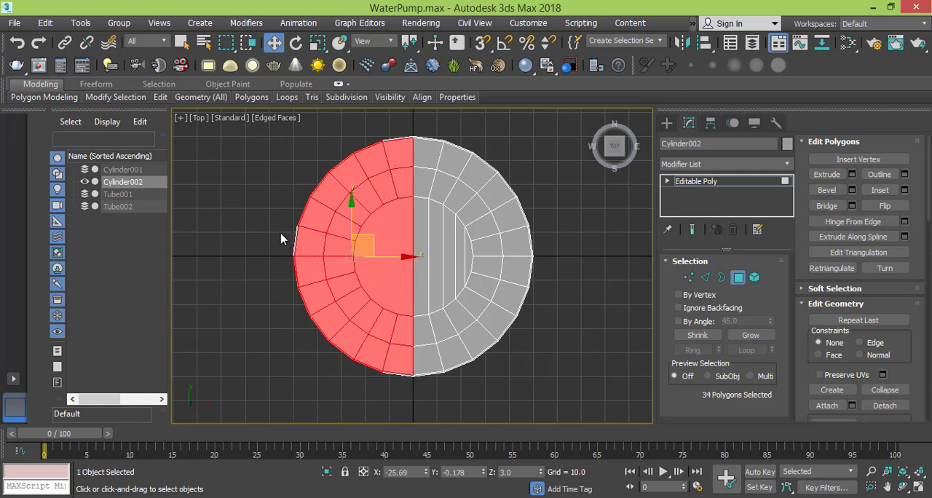
scroll(296, 249, up, 5)
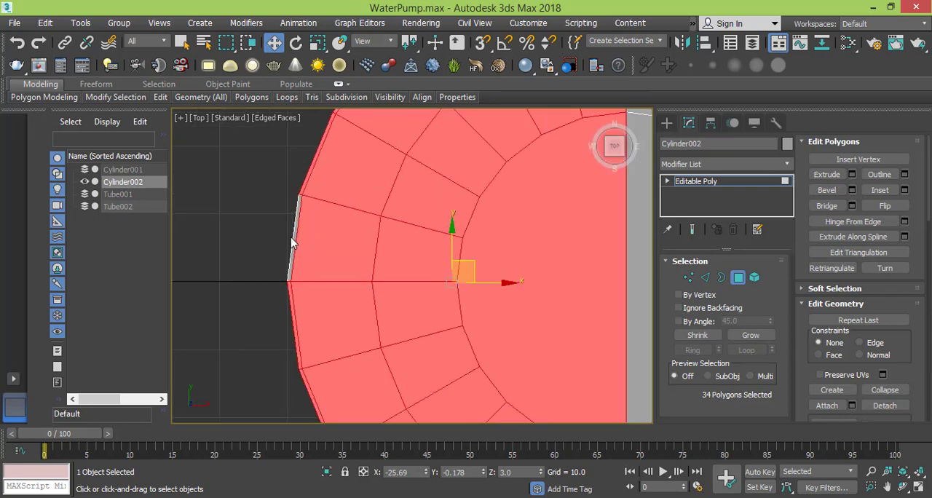
ctrl+click(295, 235)
scroll(354, 249, down, 5)
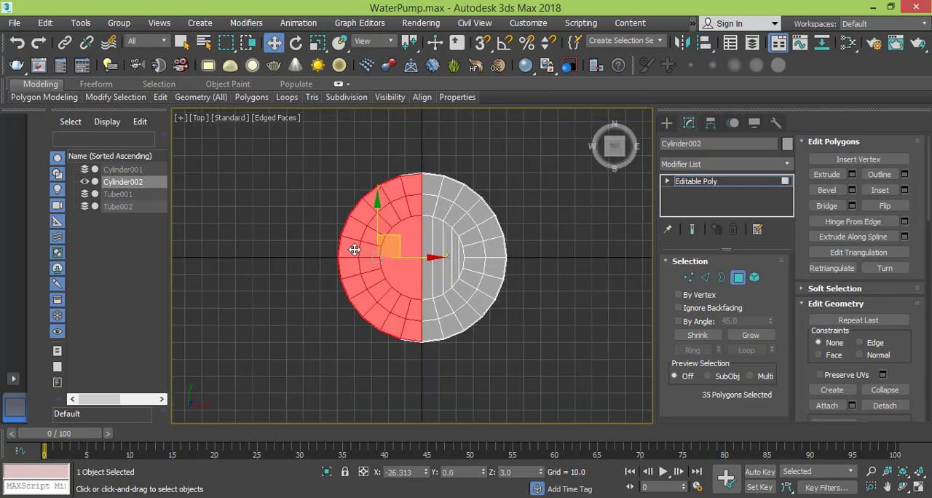
key(Delete)
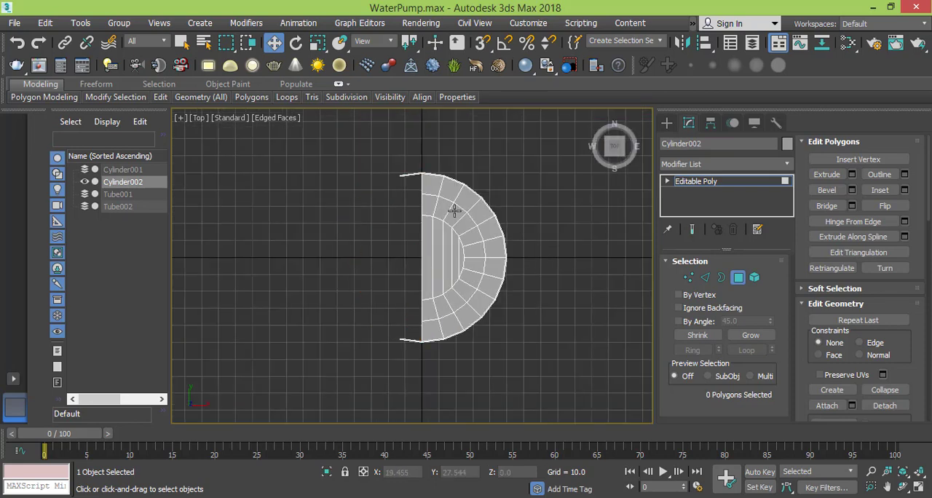
- Delete the two leftover side polygons that stick out past the vertical centreline at the upper and lower ends
click(408, 175)
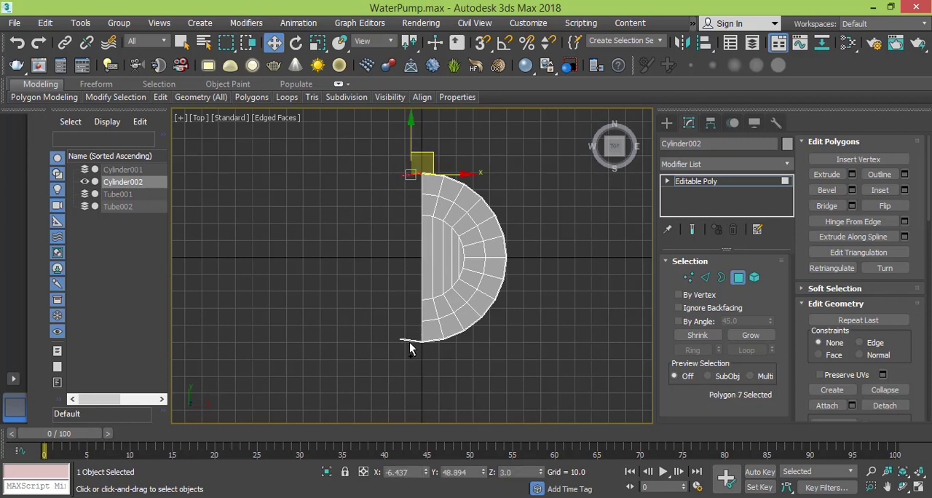
click(410, 340)
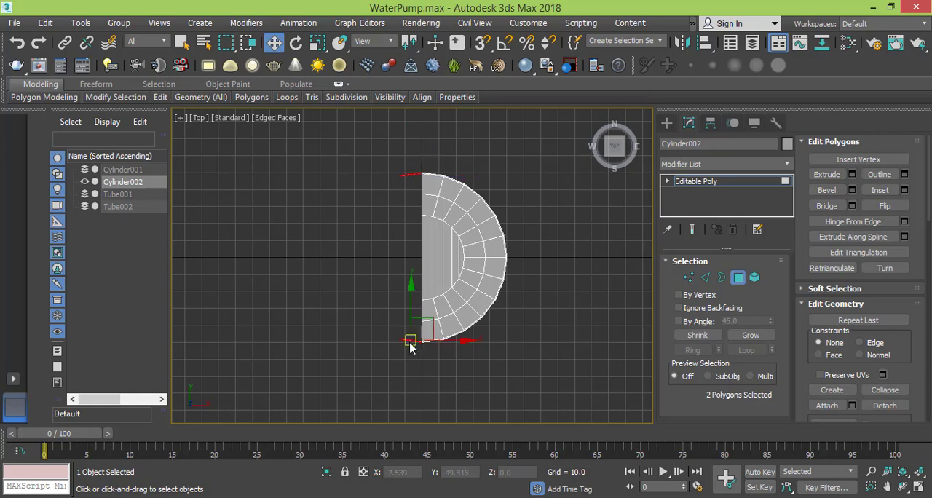
key(Delete)
- Cut horizontal edges from the second and first inner-circle vertices above the horizontal centreline across to the half-disc's straight edge
middle_drag(475, 241, 433, 241)
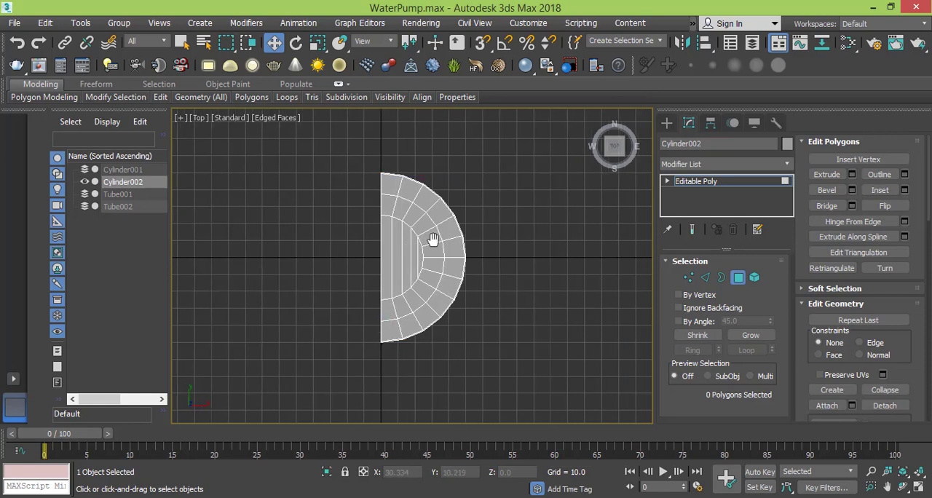
scroll(433, 241, up, 3)
scroll(434, 240, up, 1)
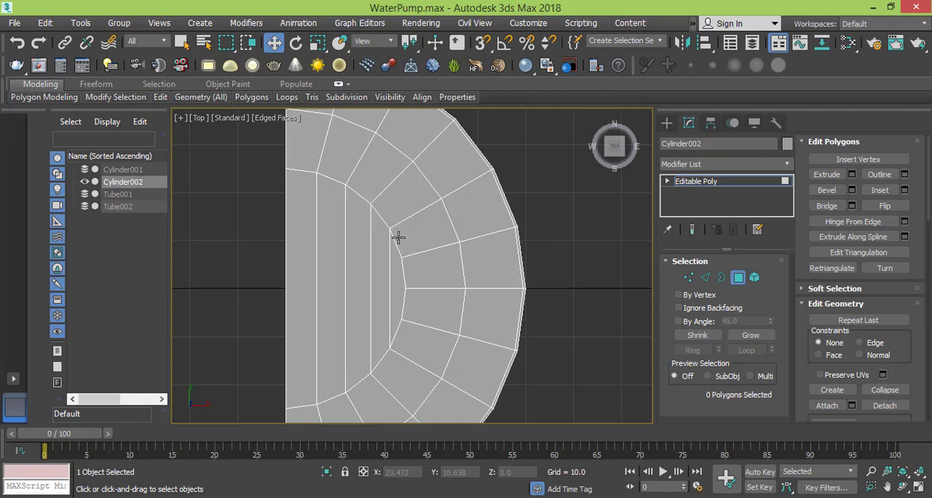
scroll(398, 237, down, 1)
right_click(396, 237)
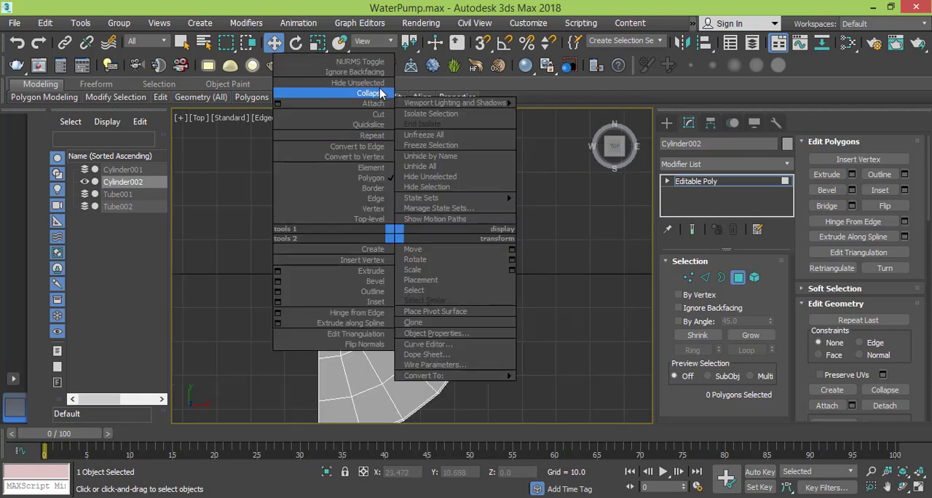
click(380, 114)
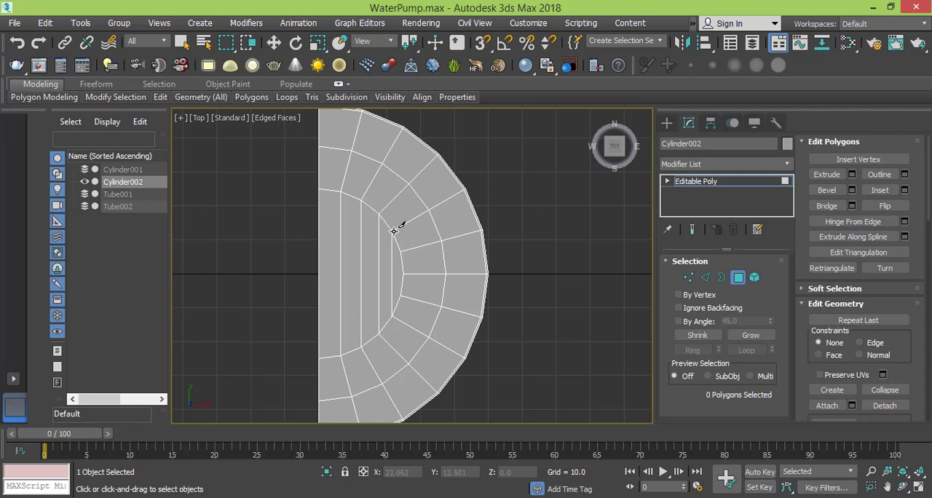
click(688, 277)
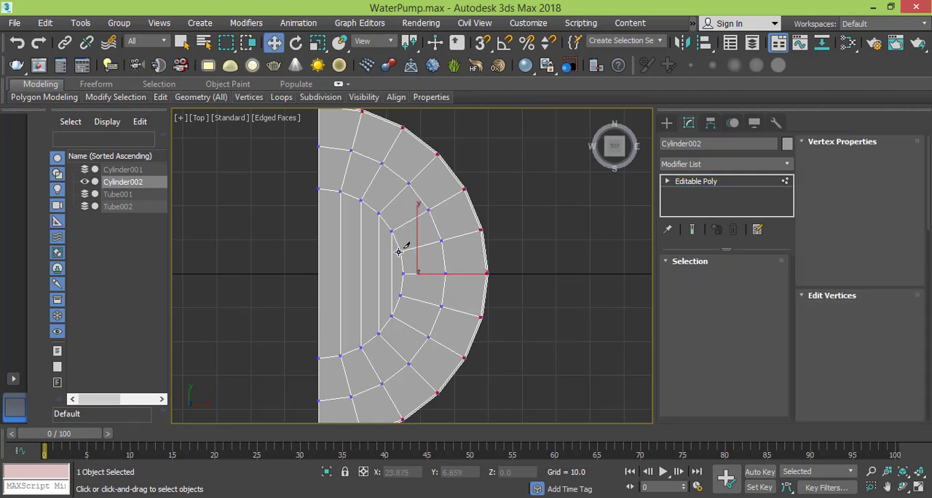
middle_drag(434, 247, 496, 253)
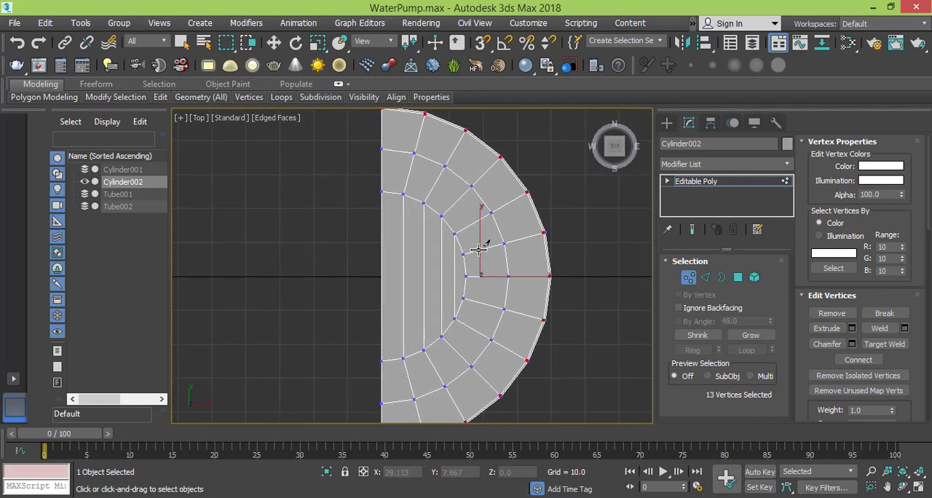
scroll(496, 252, up, 3)
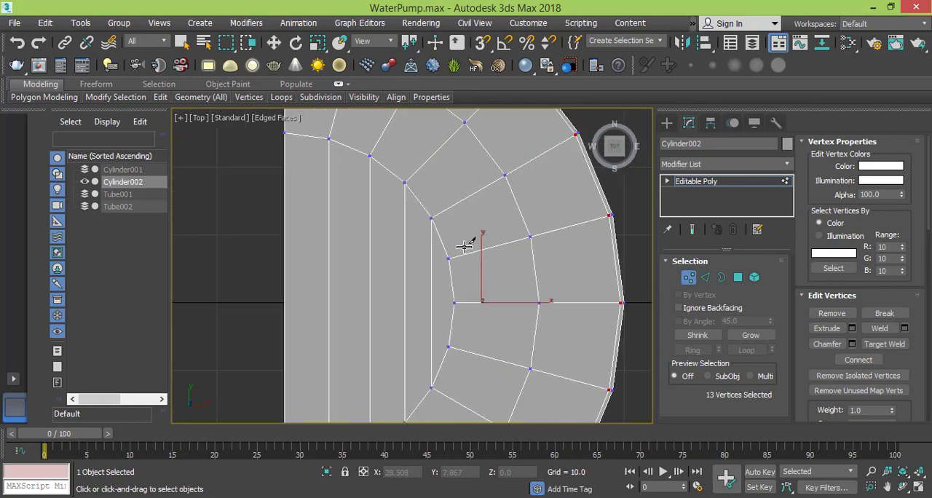
click(432, 217)
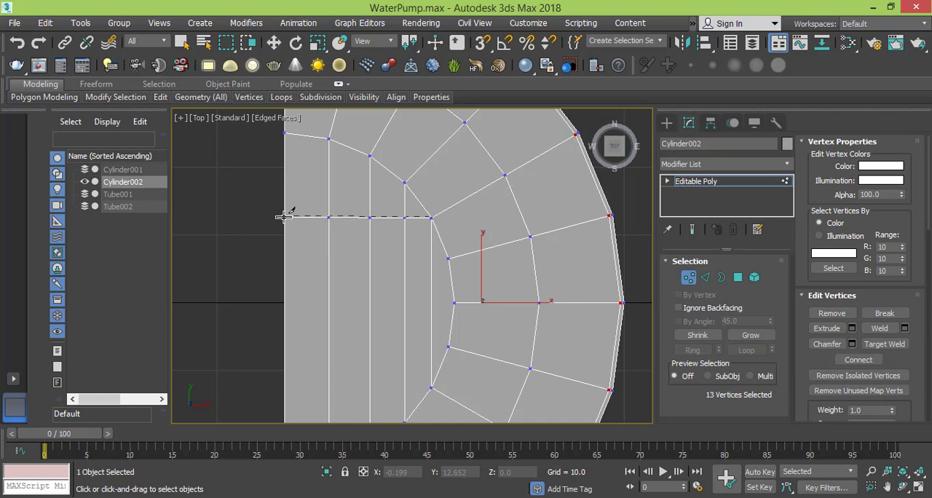
click(284, 216)
right_click(333, 279)
click(449, 258)
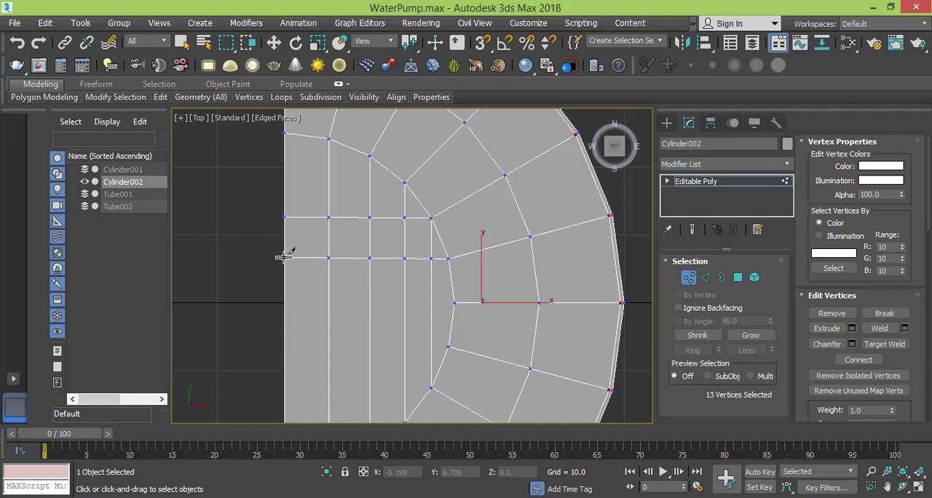
- Cut horizontal edges to the straight edge from the inner-circle vertex on the horizontal centreline and the first two vertices below it
middle_drag(396, 318, 378, 239)
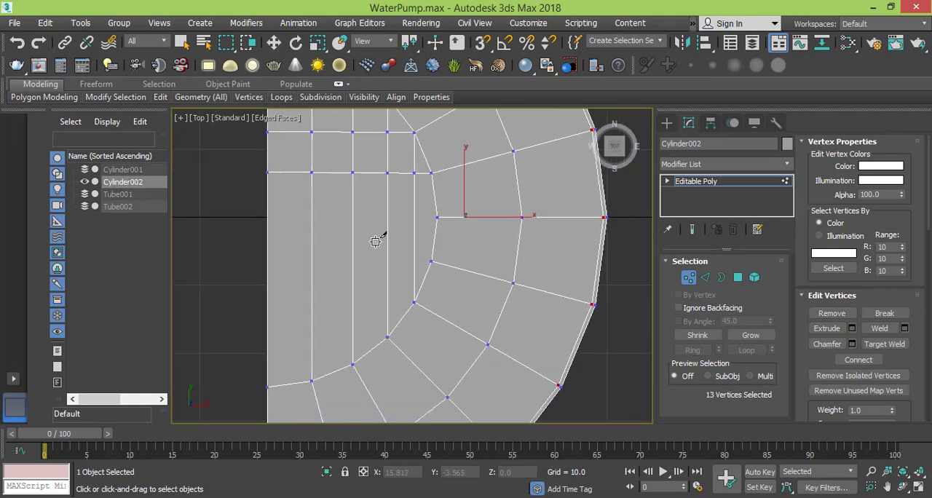
click(438, 218)
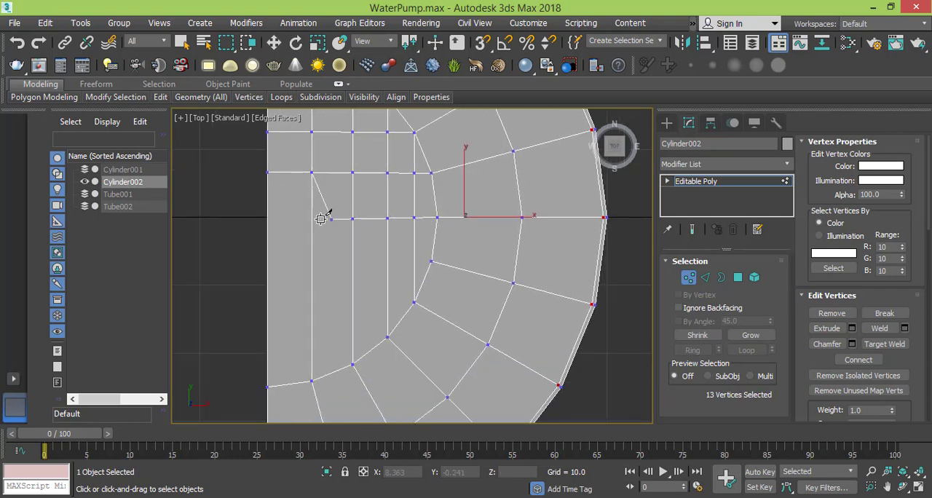
click(268, 219)
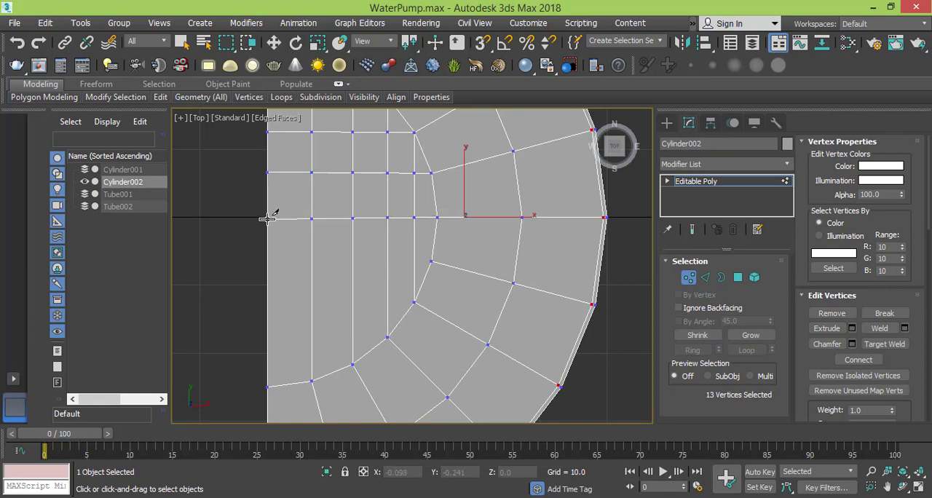
click(431, 261)
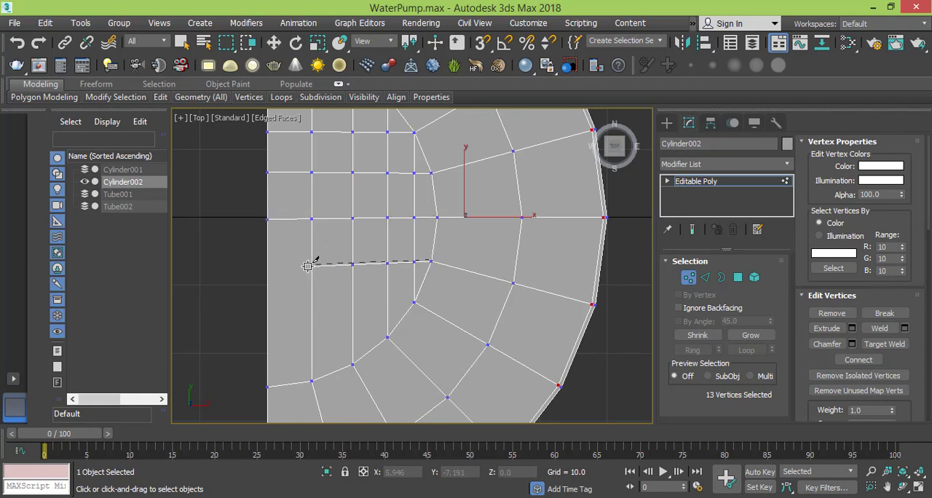
click(267, 262)
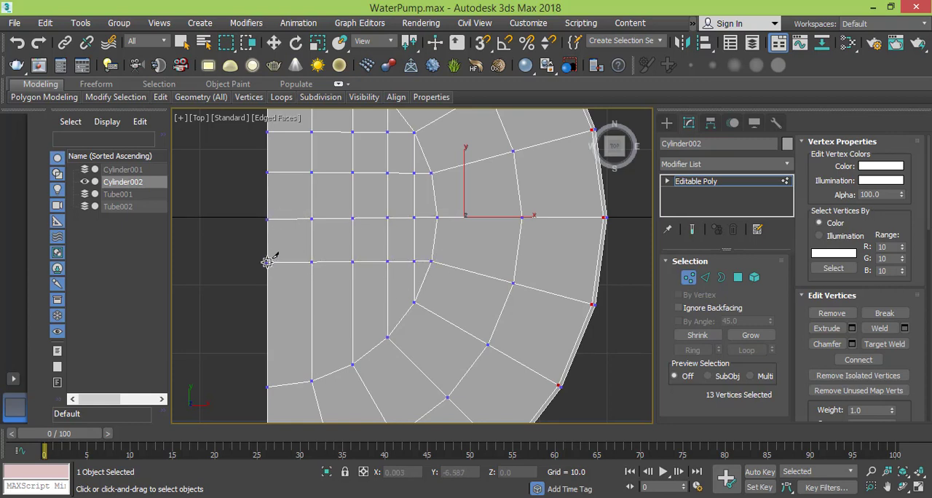
click(415, 303)
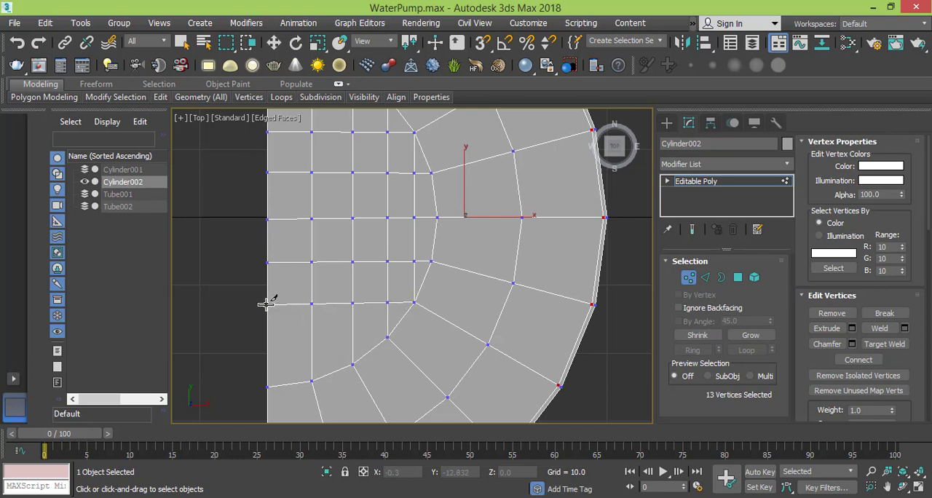
- Cut horizontal edges to the straight edge from the third inner-circle vertices below and above the horizontal centreline
scroll(324, 315, down, 2)
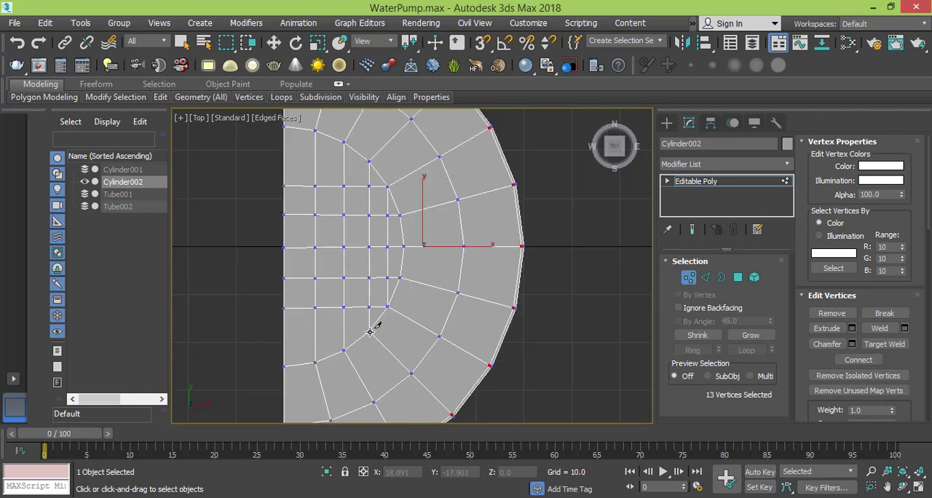
click(369, 331)
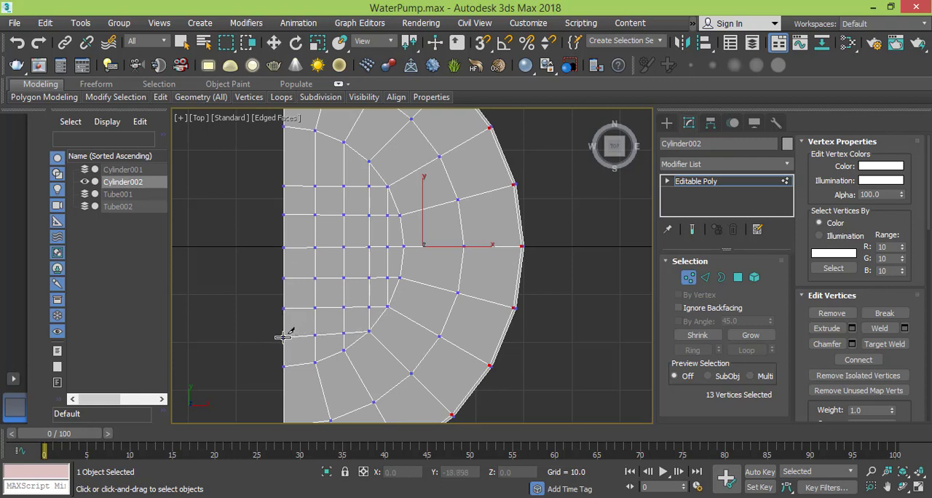
click(284, 335)
right_click(287, 322)
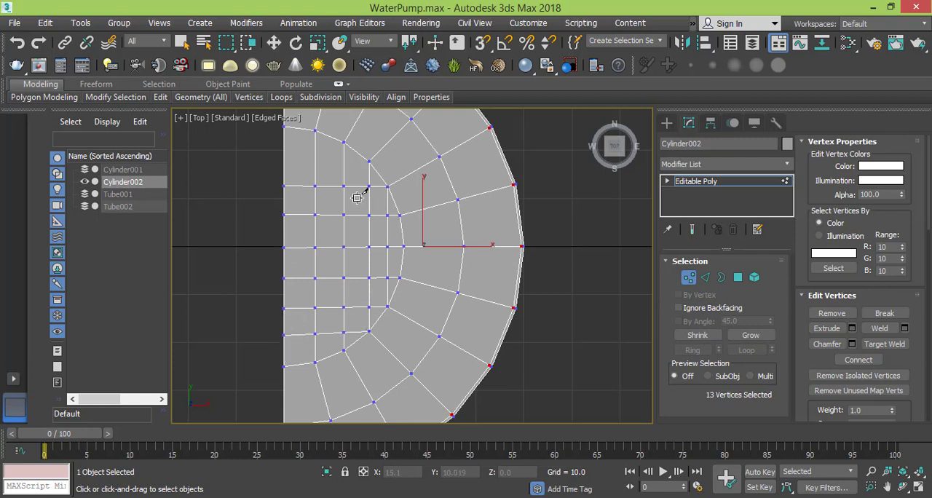
click(369, 161)
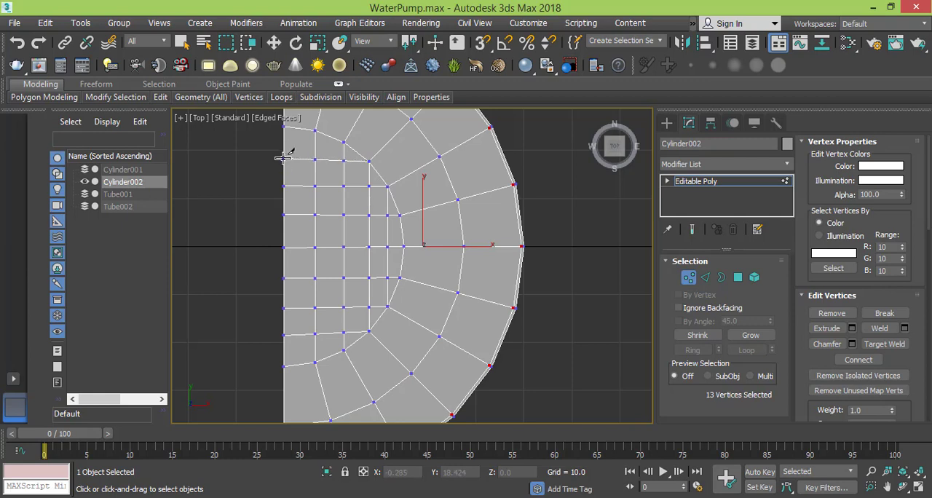
- Select the edge loop nearest the half-disc's straight edge and slide its vertices closer to that edge, to X about 6.2, using the Edge constraint
middle_drag(341, 284, 341, 288)
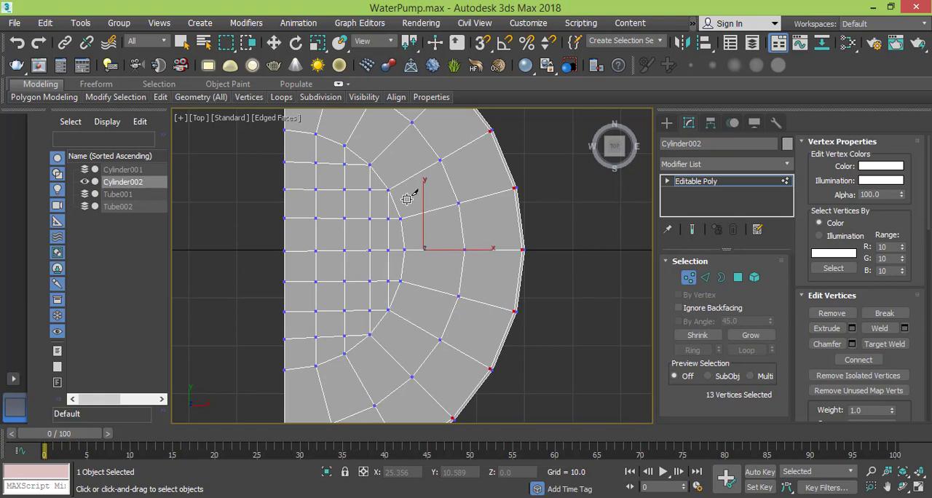
middle_drag(404, 217, 401, 244)
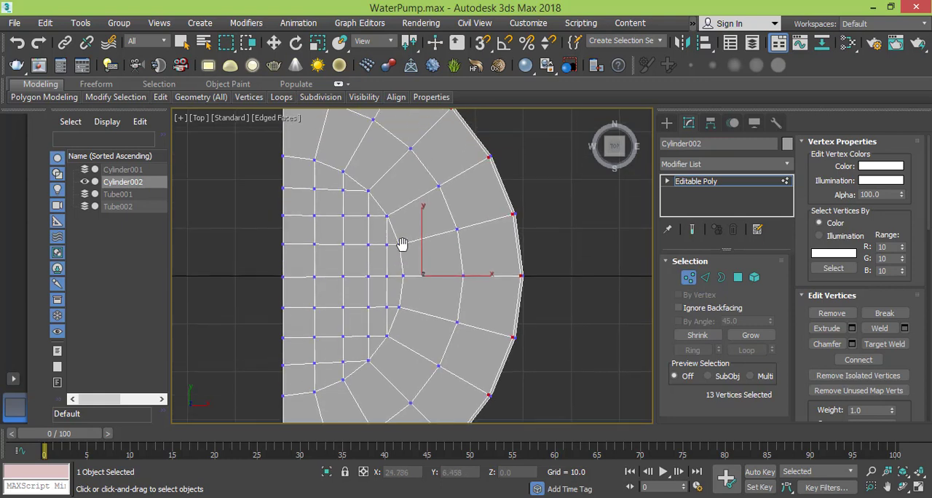
scroll(403, 244, down, 2)
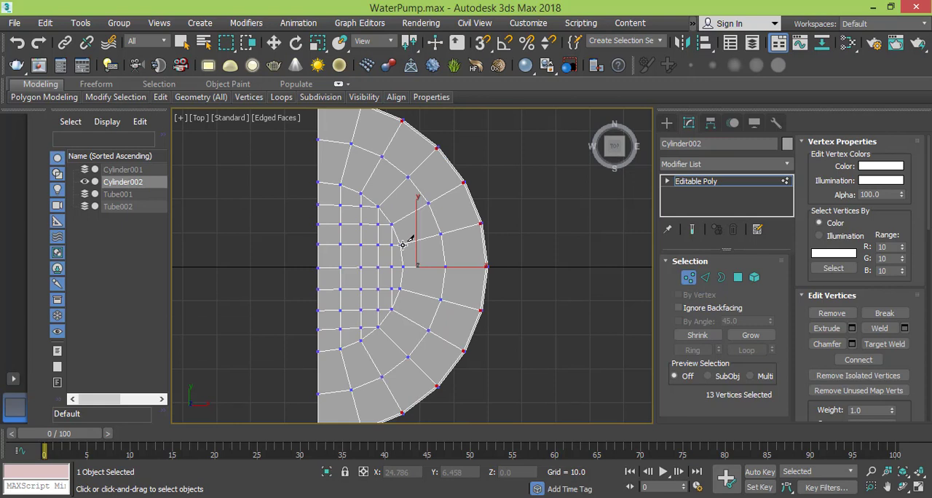
click(705, 279)
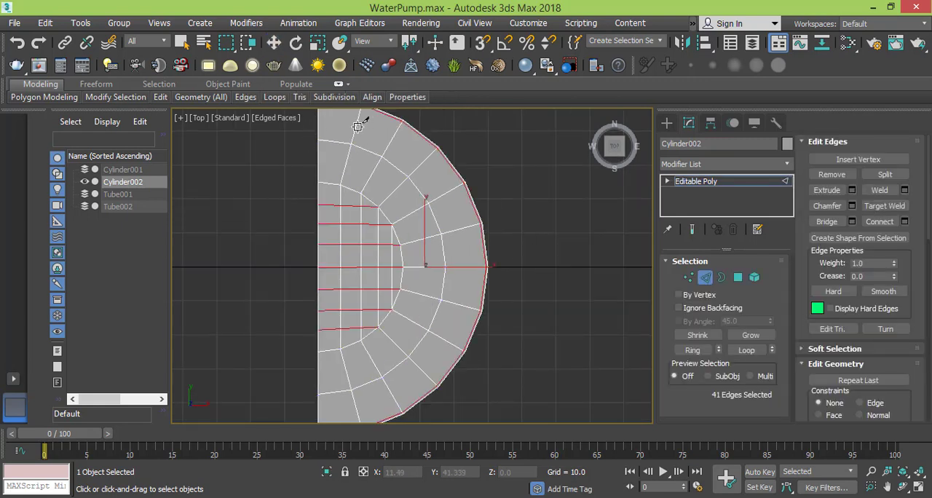
click(274, 43)
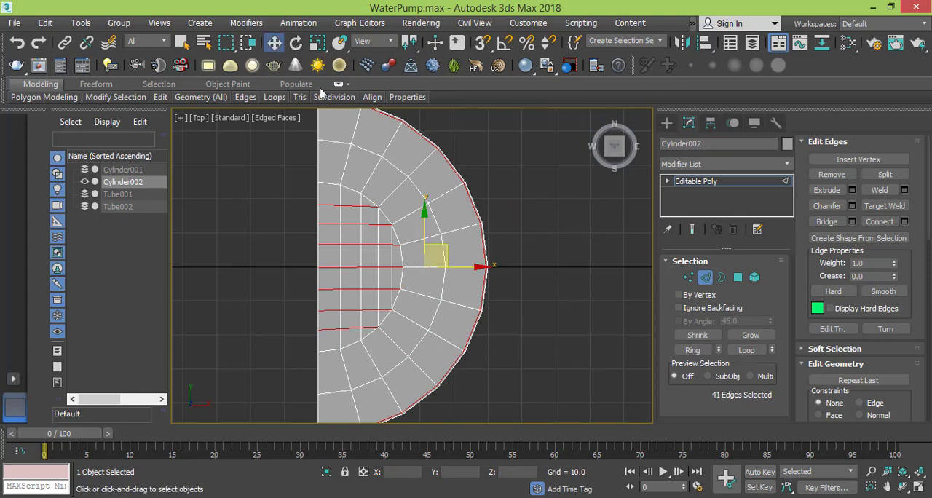
double_click(353, 132)
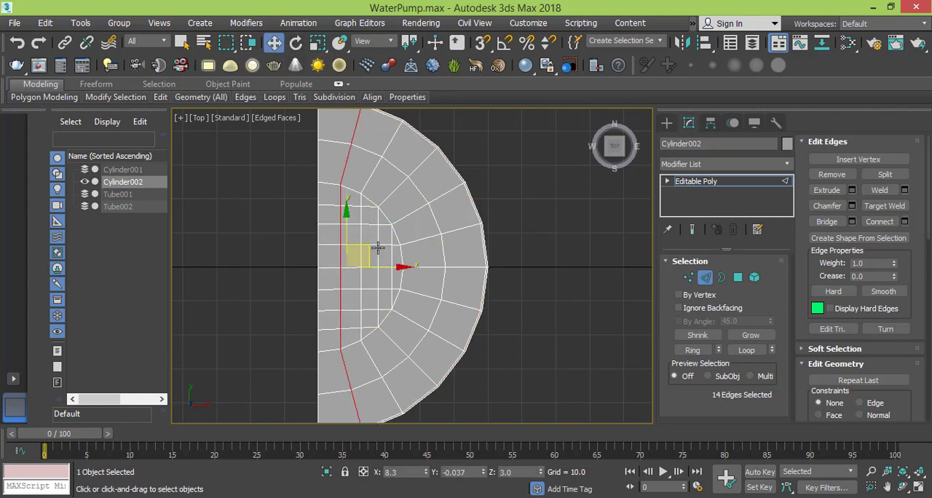
middle_drag(378, 253, 379, 269)
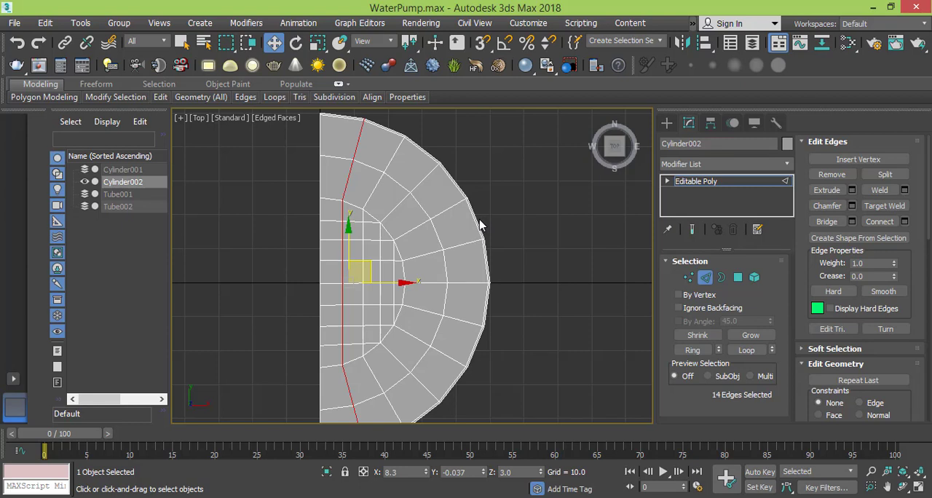
click(399, 284)
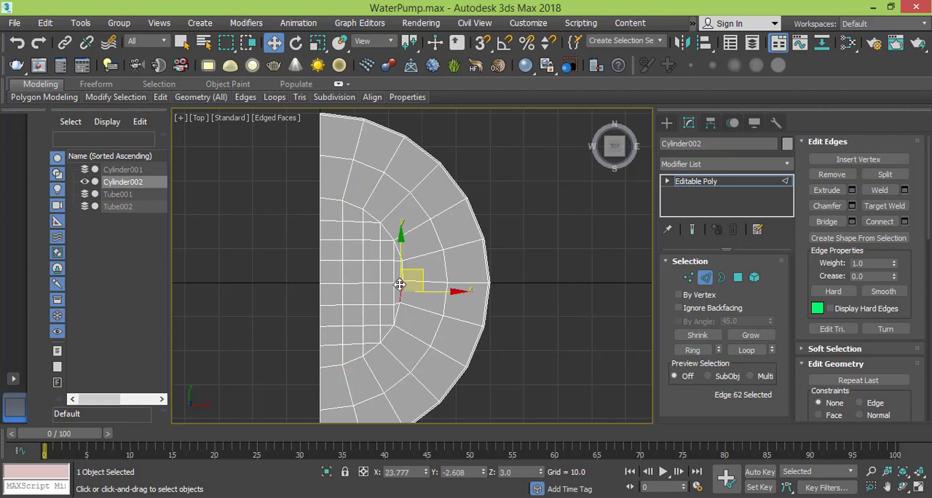
key(ctrl+z)
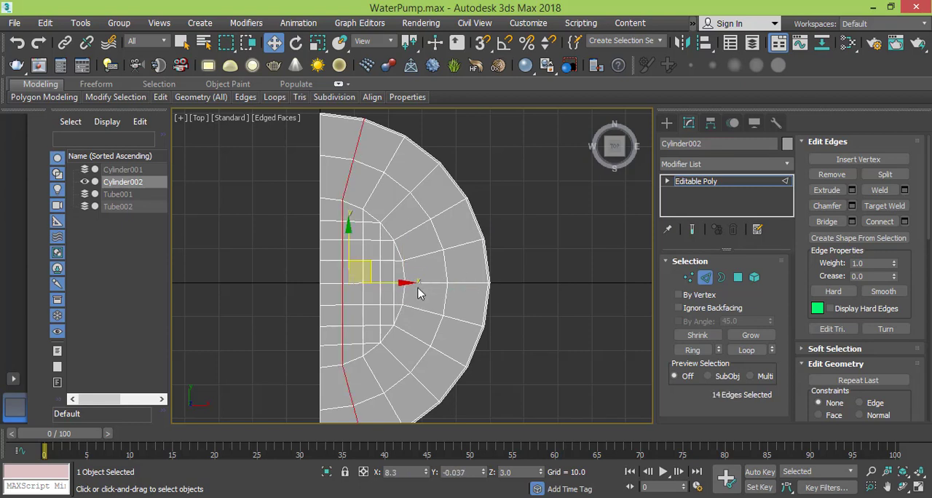
mouse_move(407, 283)
mouse_down()
mouse_move(394, 283)
mouse_move(408, 279)
mouse_up()
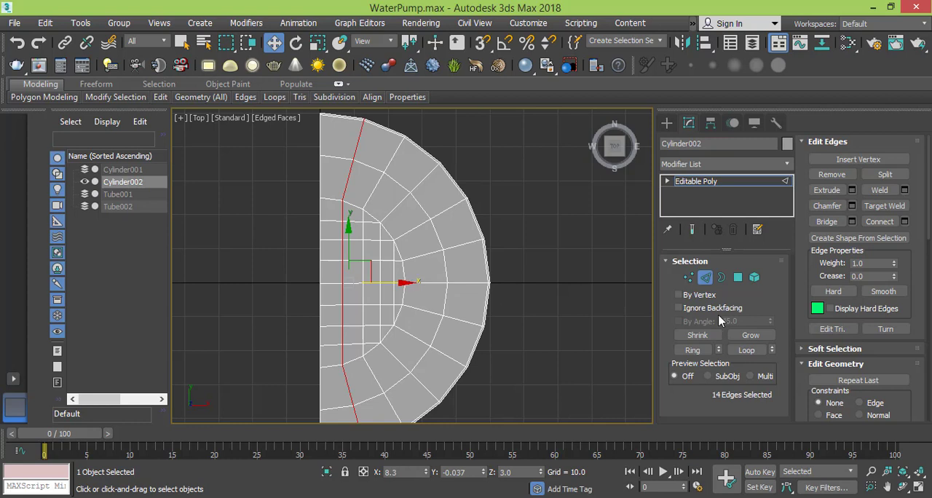
click(686, 277)
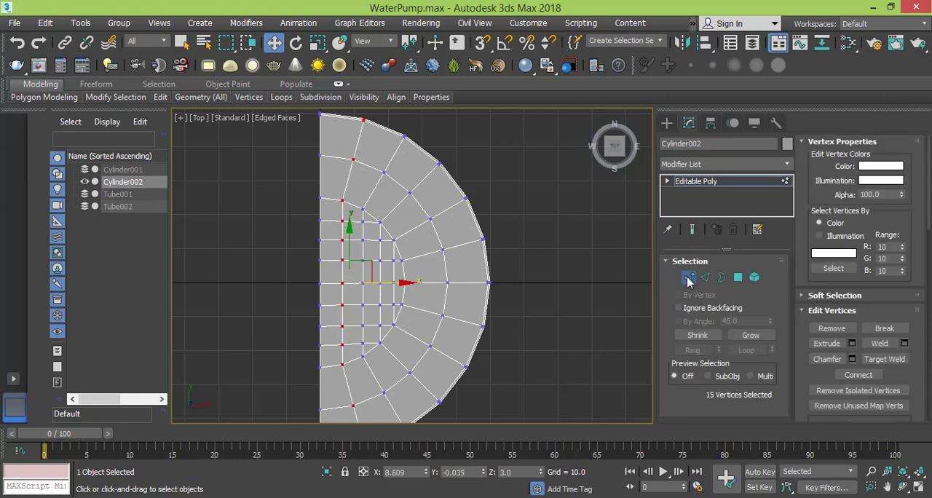
drag(806, 375, 805, 151)
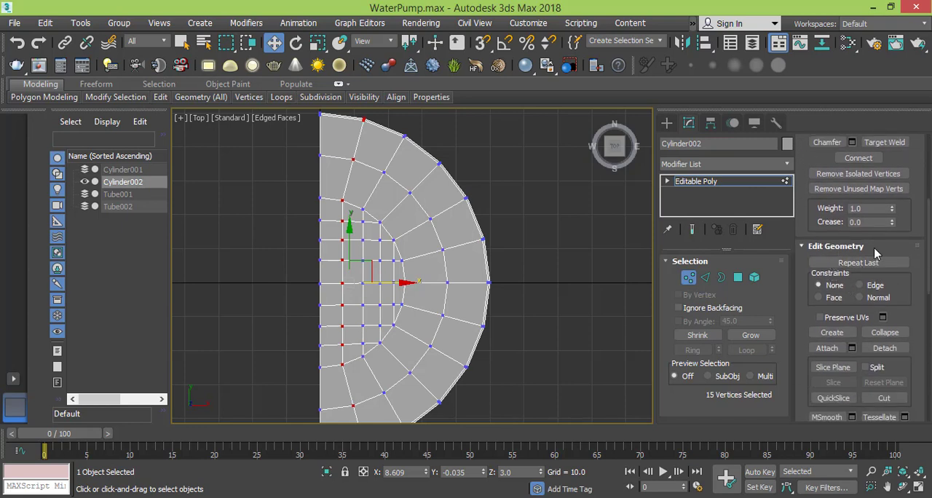
click(860, 285)
drag(403, 282, 396, 281)
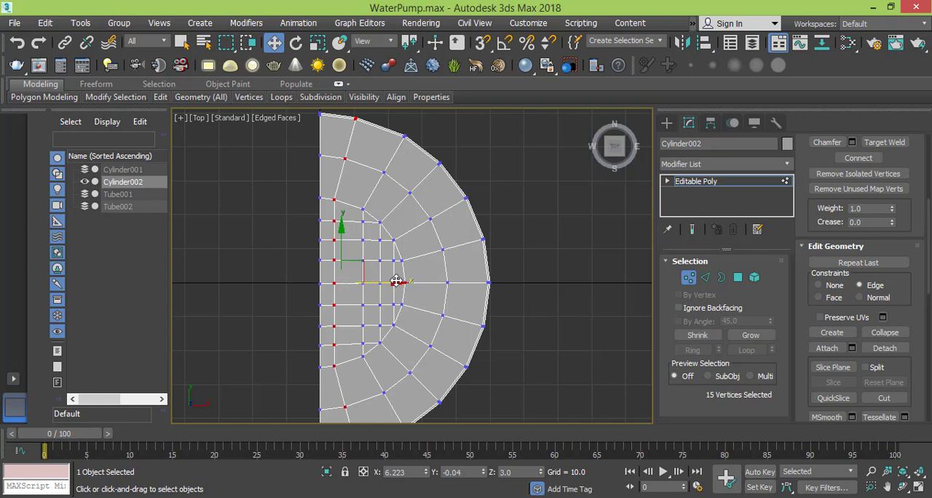
- Select the second vertical edge loop from the straight edge and slide it toward that edge, to X about 13.8
click(705, 279)
double_click(379, 184)
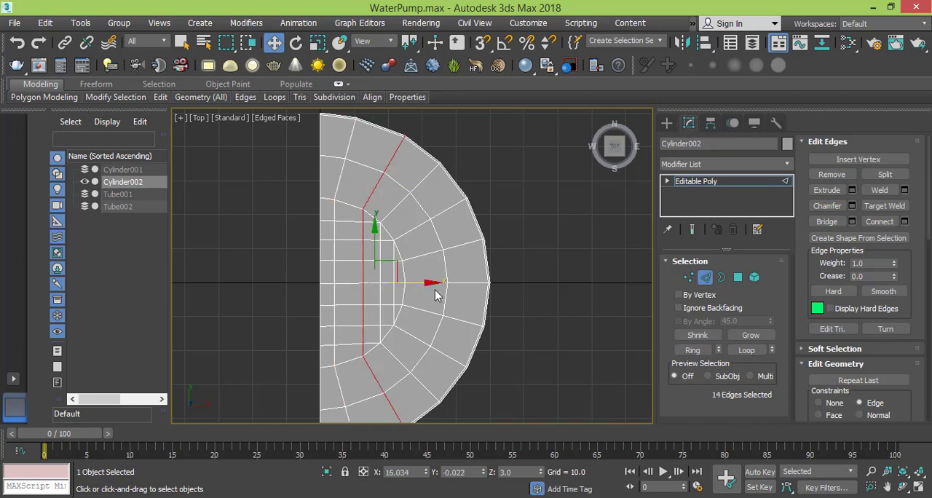
drag(432, 283, 425, 283)
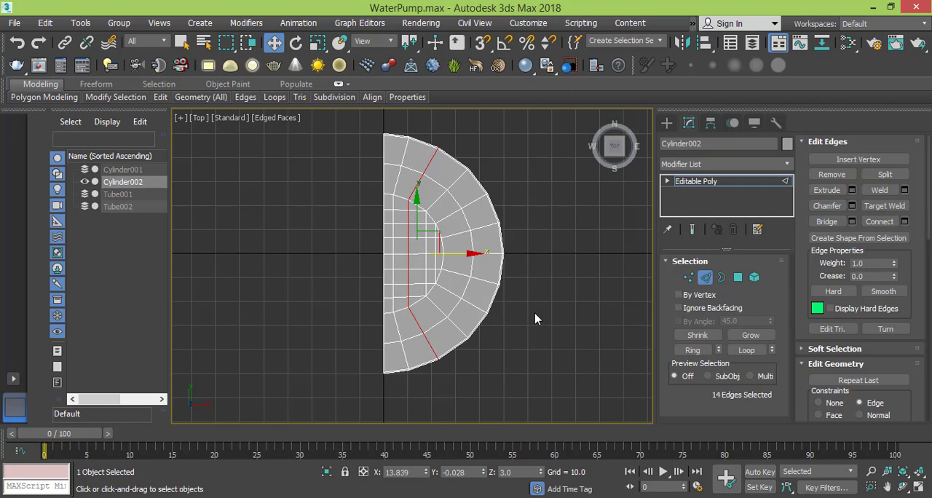
- Select the two vertices just below the grid on the edge line nearest the straight edge and try rotating them to make the line vertical
click(689, 277)
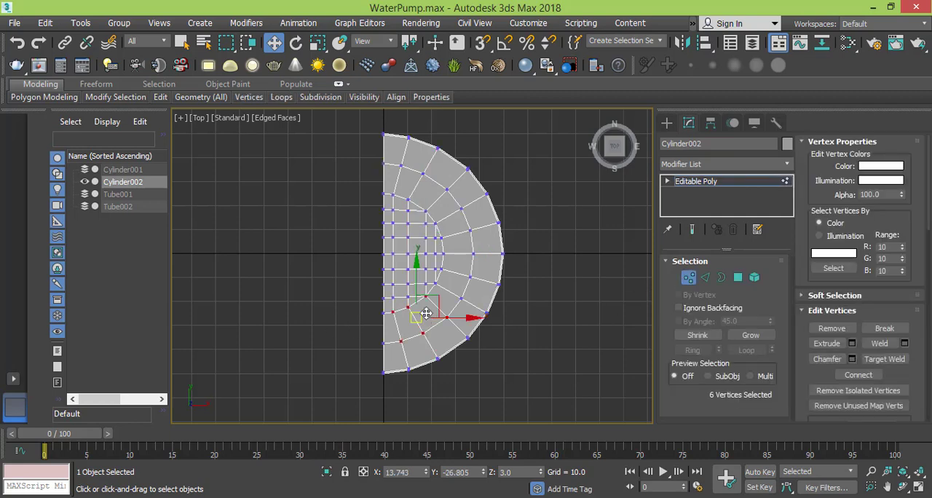
middle_drag(426, 312, 437, 289)
scroll(416, 310, up, 4)
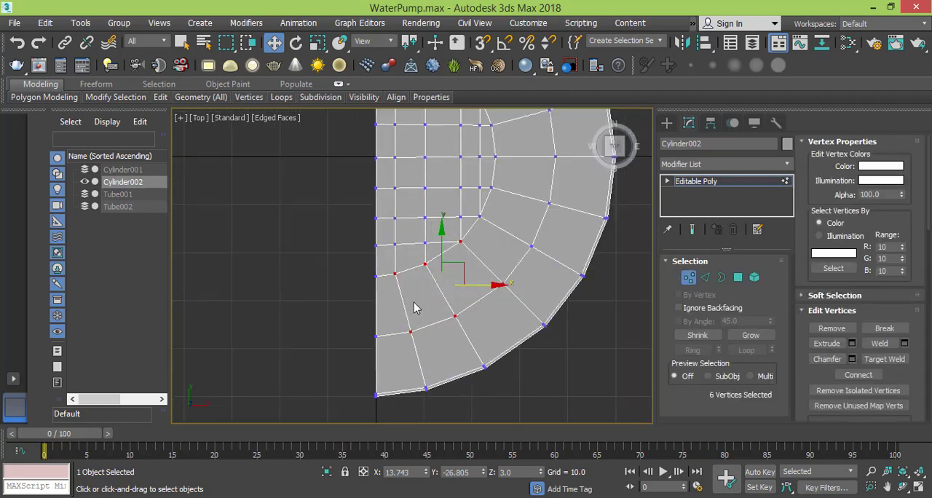
click(394, 274)
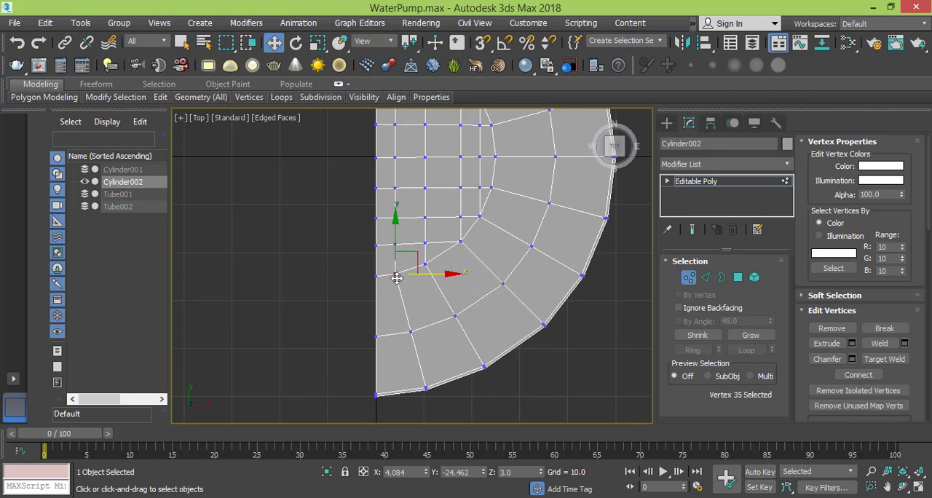
ctrl+click(409, 332)
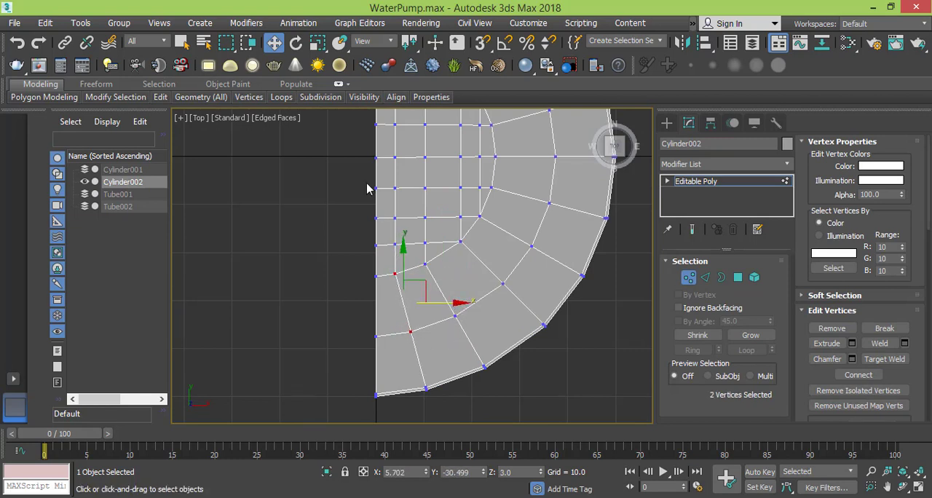
click(296, 43)
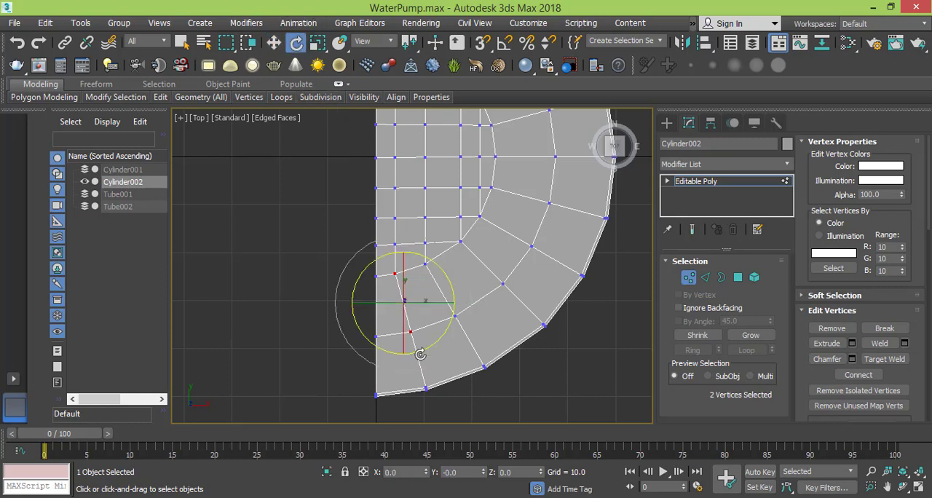
drag(421, 353, 402, 356)
key(ctrl+z)
- Add the line's rim vertex to the selection, rotate the three vertices upright and move them under the first grid column, at X about 3.8
ctrl+click(427, 387)
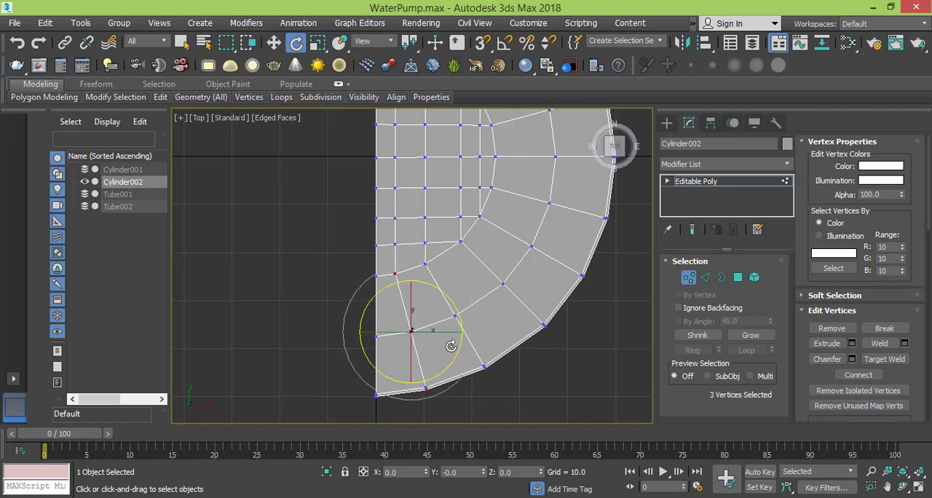
scroll(426, 388, up, 3)
alt+click(413, 400)
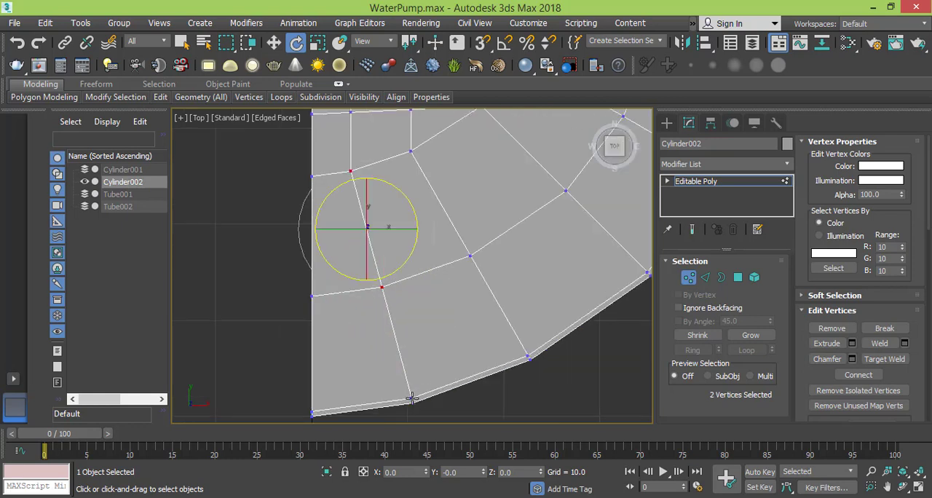
ctrl+click(412, 399)
scroll(399, 313, down, 3)
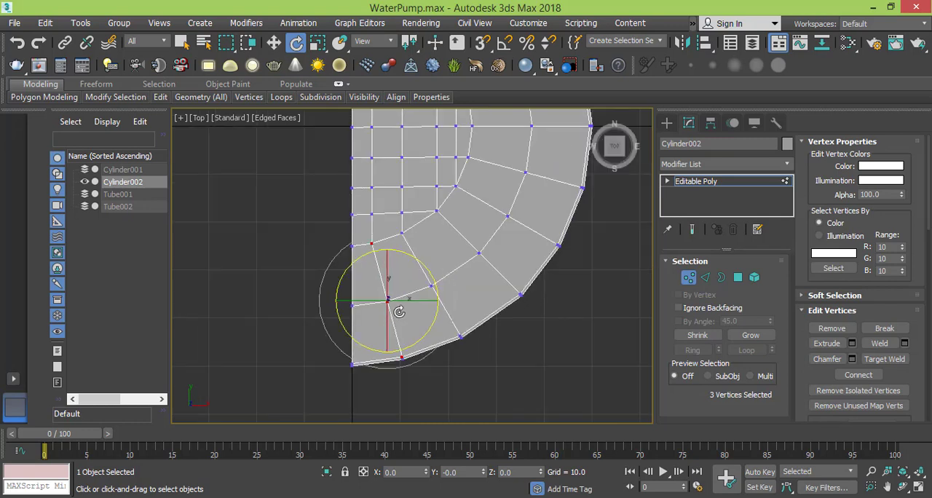
drag(435, 316, 427, 335)
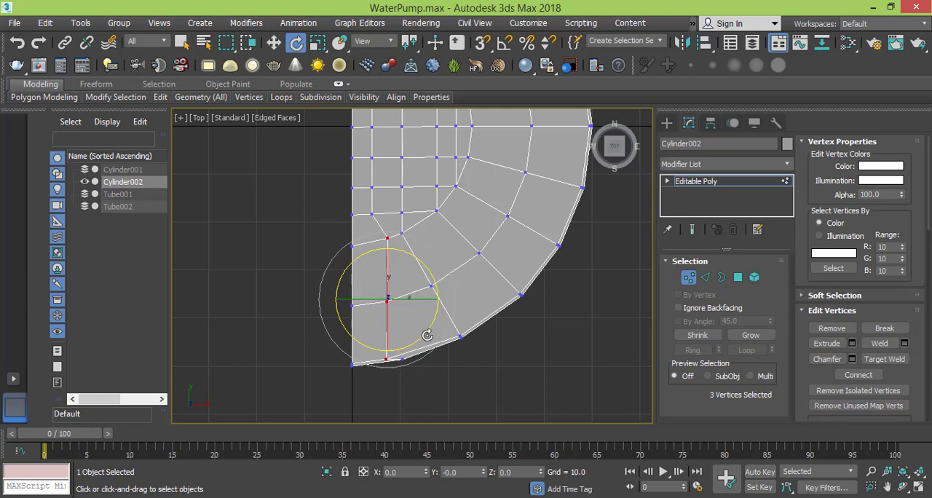
click(274, 42)
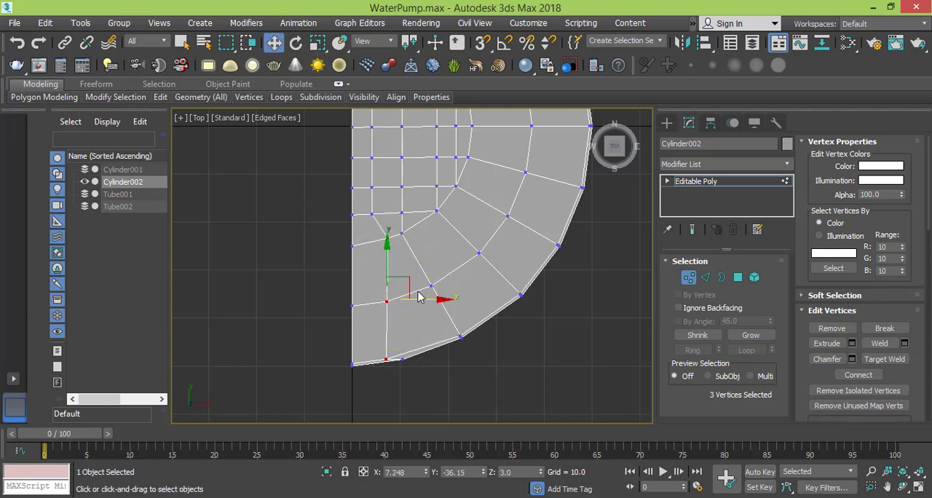
drag(443, 300, 427, 301)
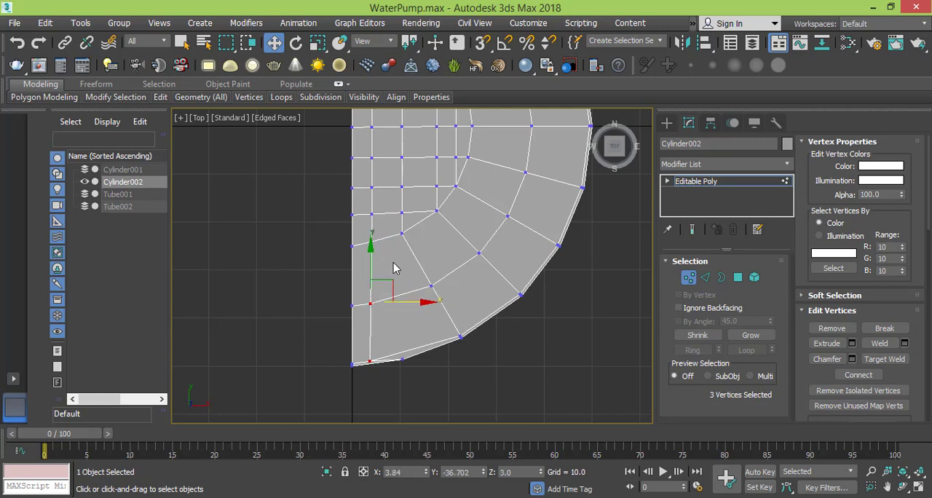
- Try to straighten the column of vertices nearest the straight edge with the Scale tool
scroll(396, 268, down, 3)
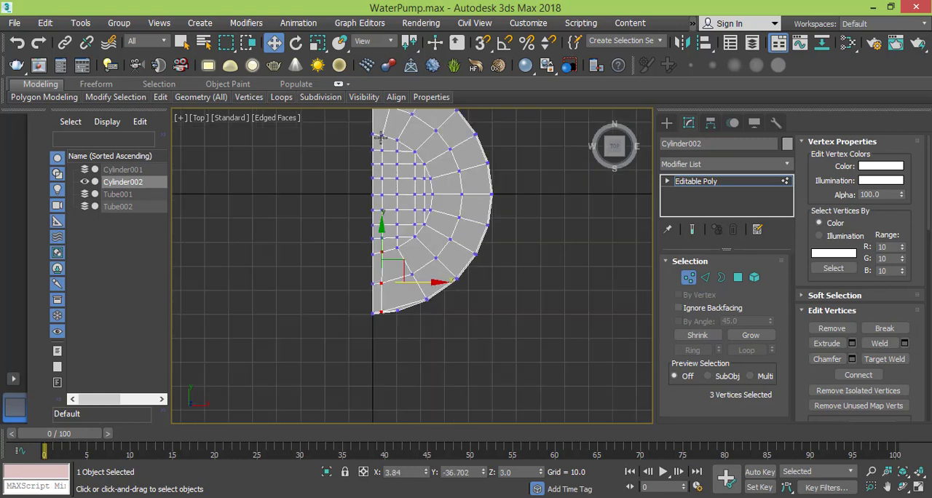
drag(379, 163, 388, 317)
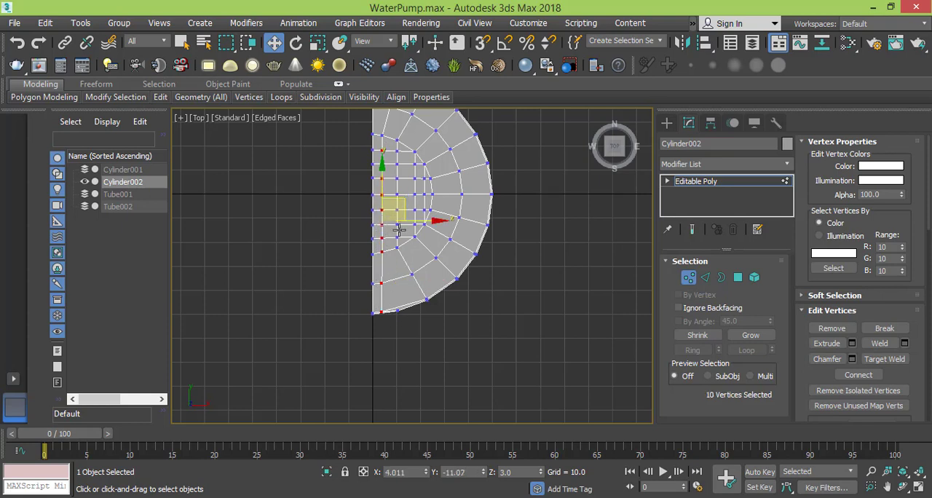
scroll(397, 266, up, 5)
scroll(395, 280, down, 4)
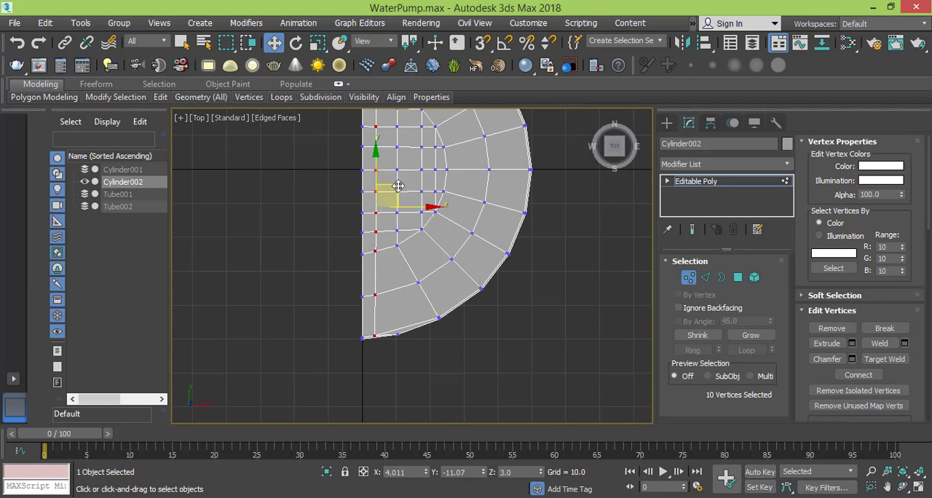
middle_drag(386, 192, 391, 222)
click(318, 45)
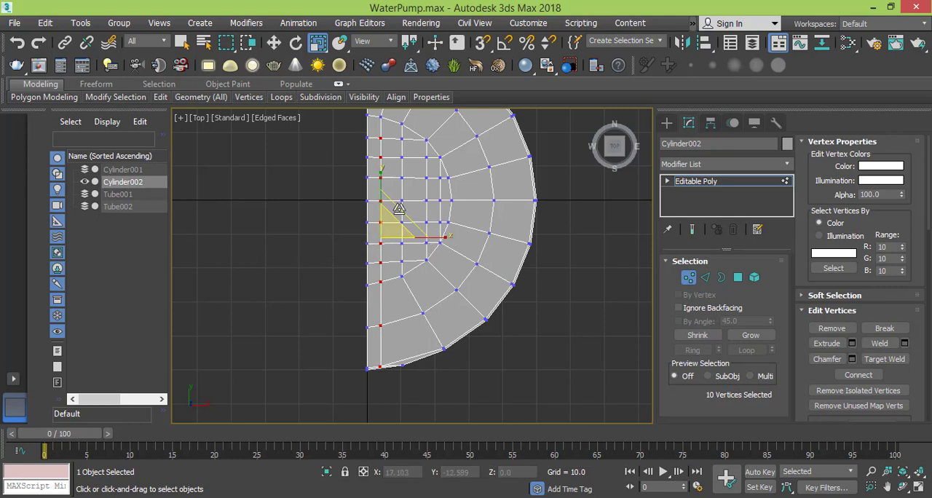
click(413, 298)
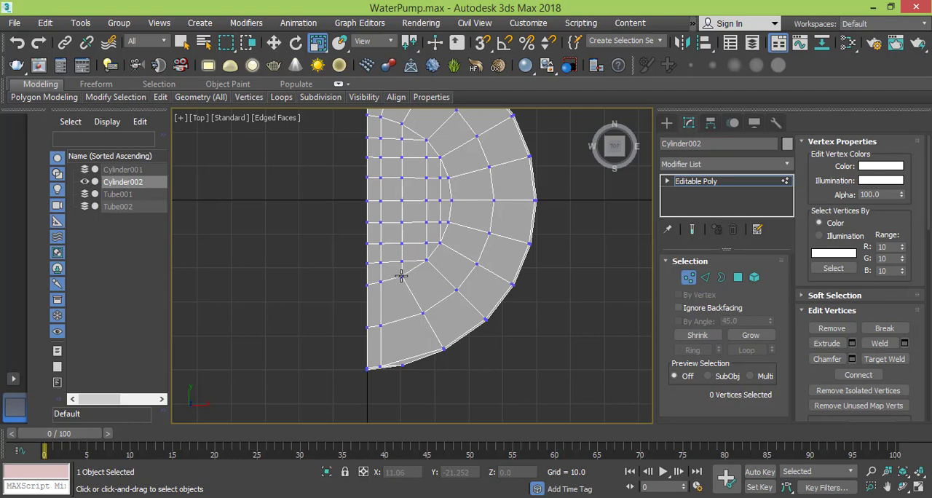
- Select the three vertices of the slanted edge line below the second grid column, including the inner rim vertex
click(423, 314)
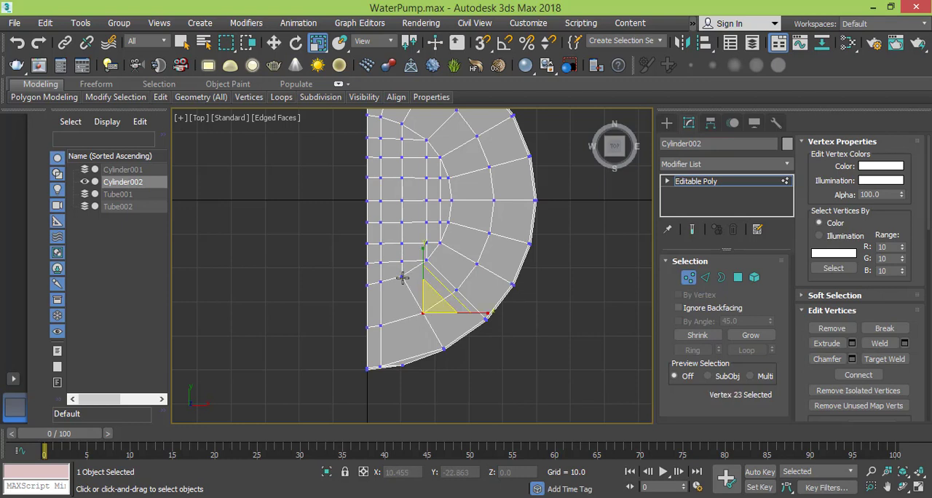
ctrl+click(402, 278)
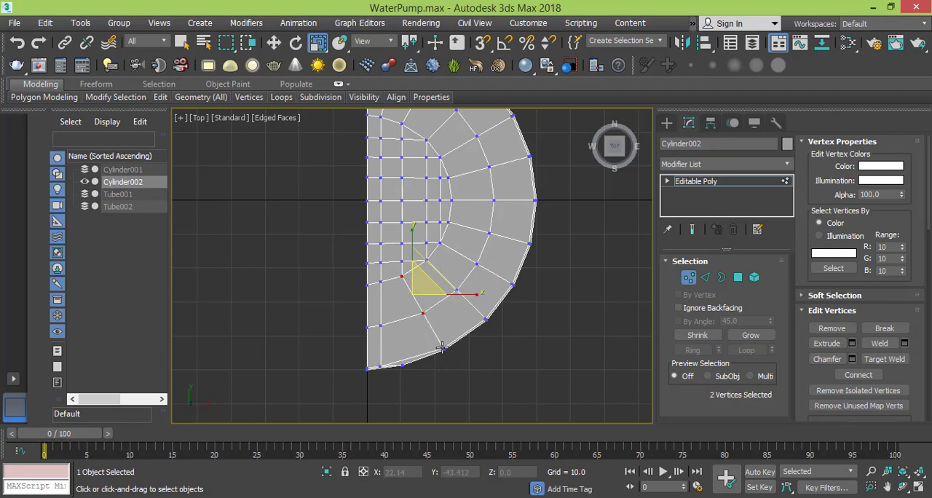
ctrl+click(441, 348)
scroll(457, 372, up, 5)
alt+click(429, 329)
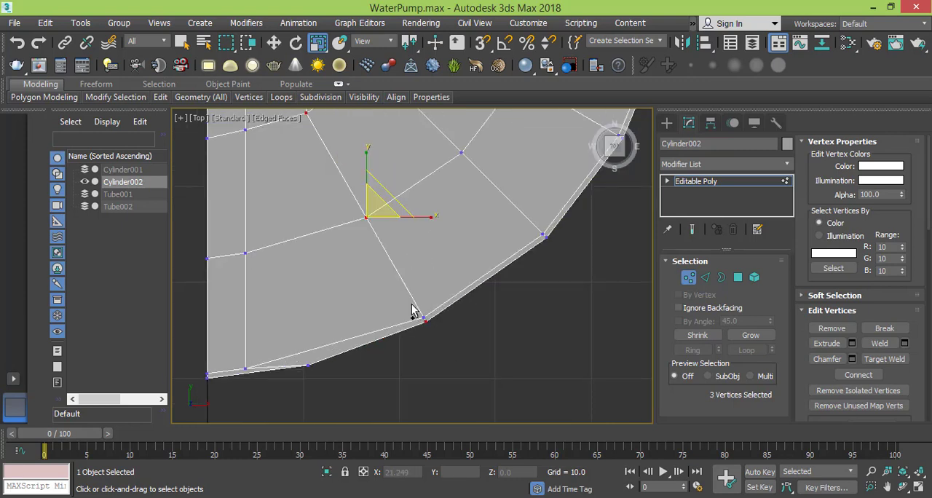
ctrl+click(423, 315)
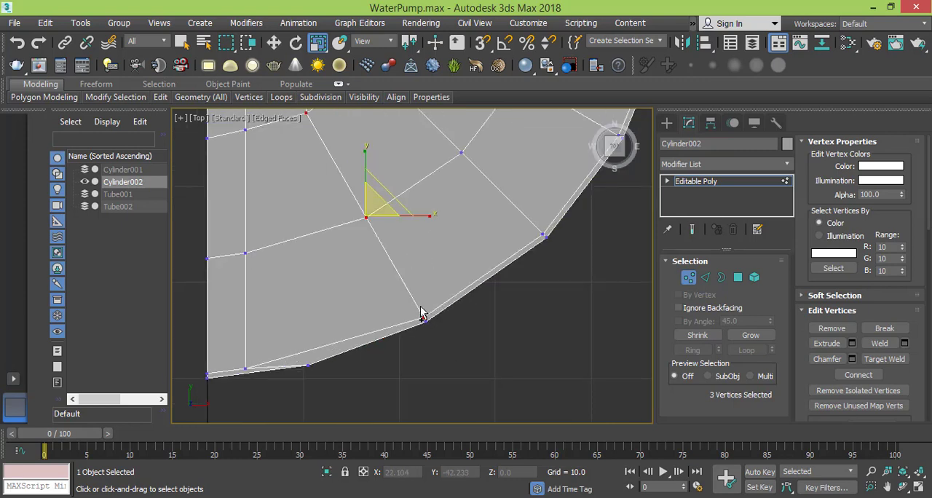
scroll(362, 256, down, 3)
middle_drag(366, 254, 393, 313)
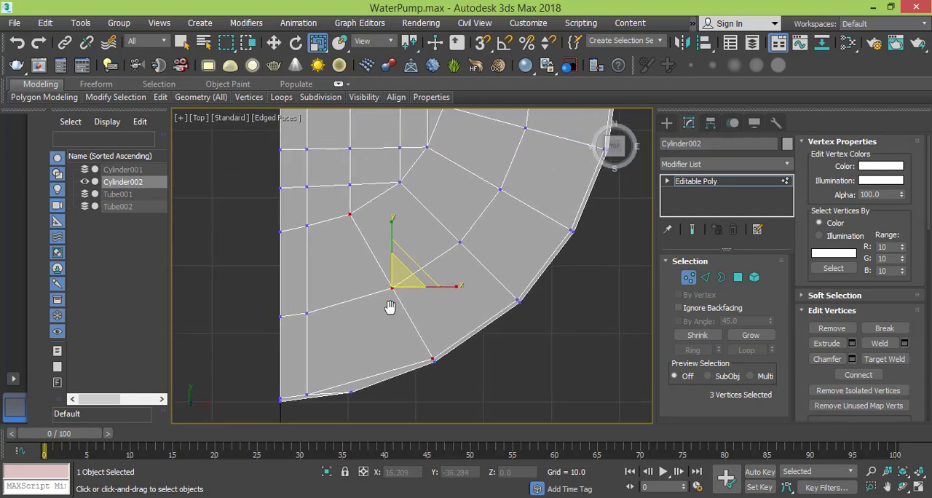
- Rotate the three vertices upright with angle snap on and move them under the second grid column, at X about 10.3
click(296, 43)
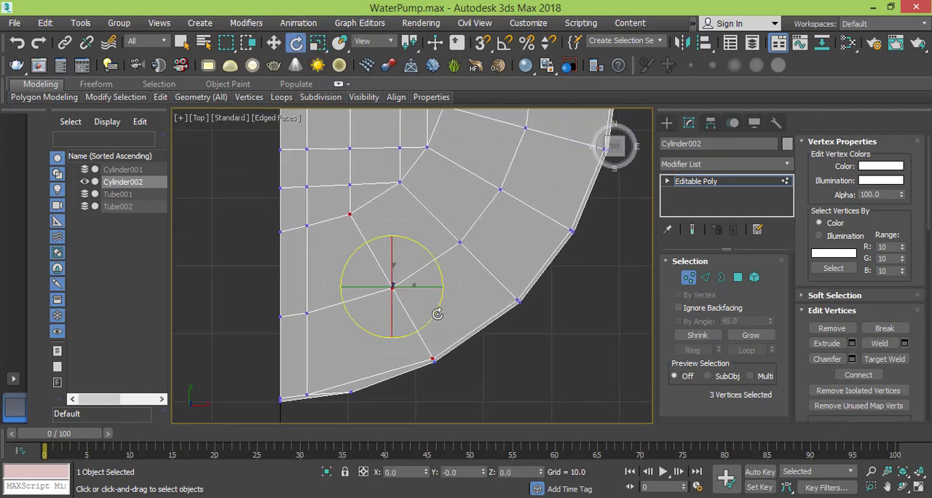
drag(437, 314, 401, 343)
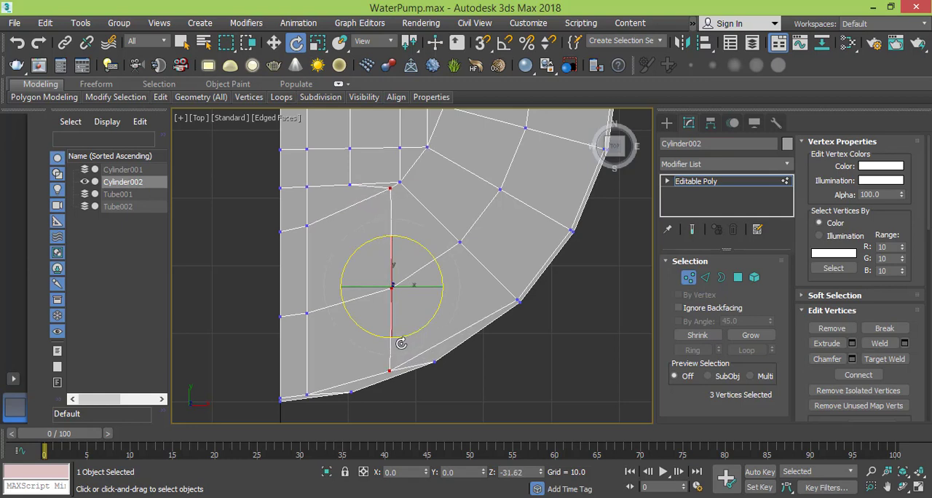
key(ctrl+z)
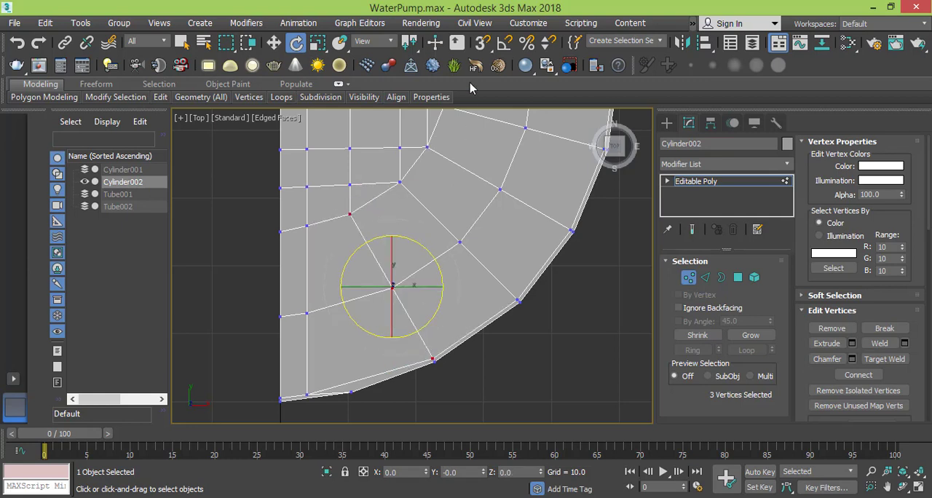
click(502, 45)
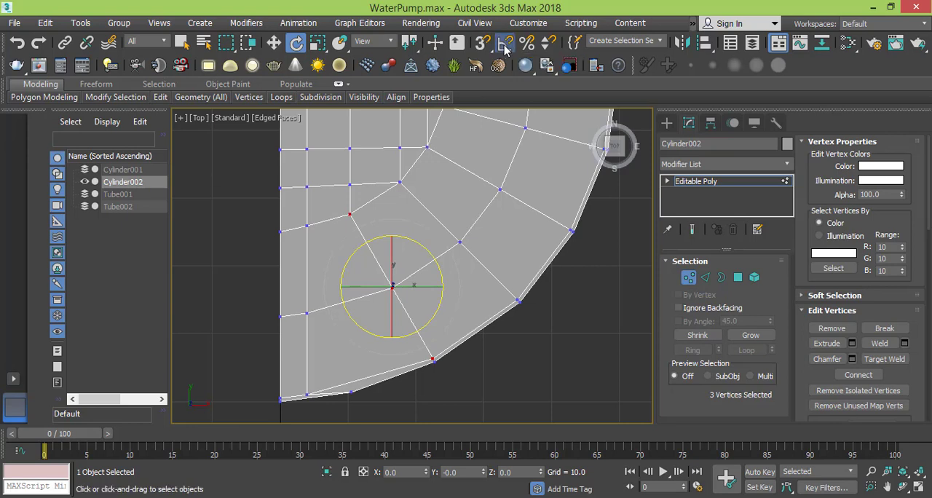
drag(427, 324, 418, 343)
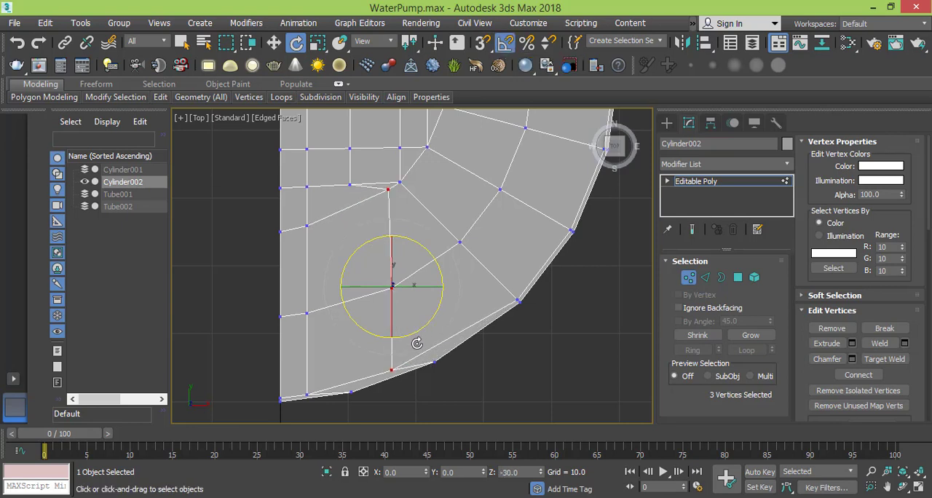
click(274, 43)
drag(445, 281, 404, 305)
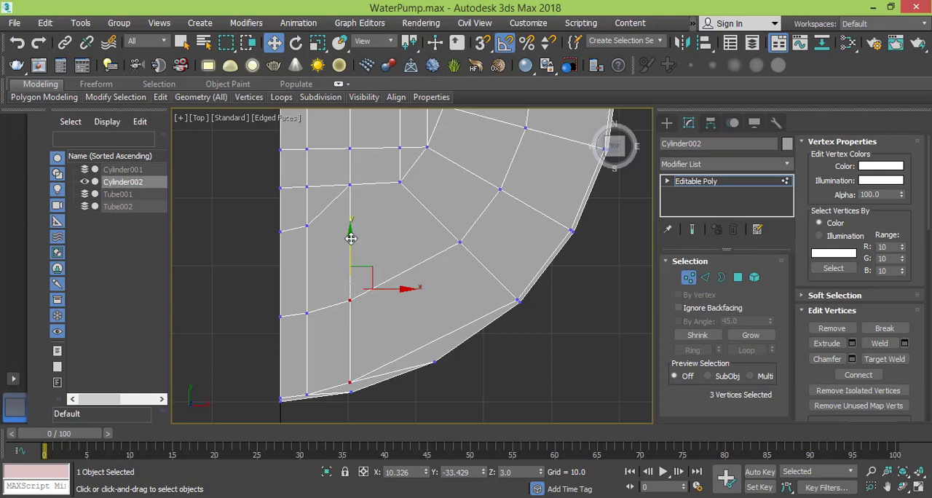
- Try to move the three vertices straight down toward the rim, turning angle snap off between attempts
drag(351, 238, 353, 238)
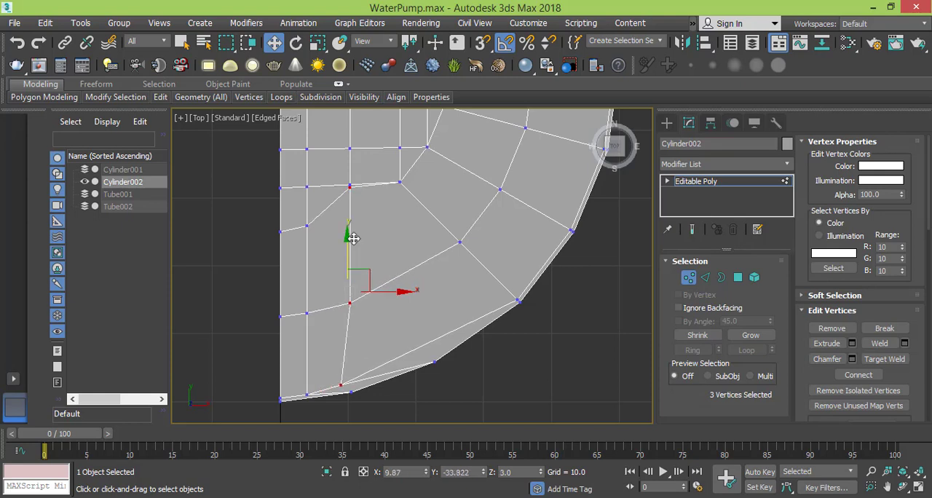
key(ctrl+z)
click(508, 45)
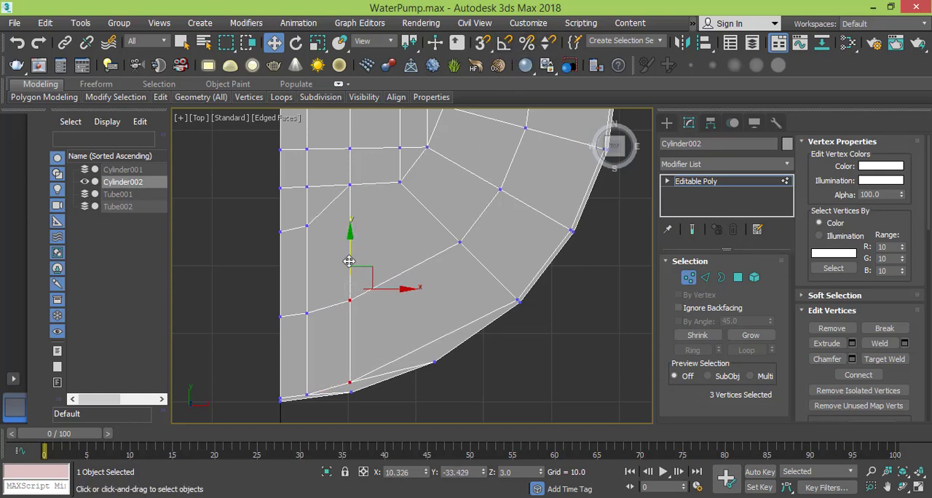
mouse_move(353, 243)
mouse_down()
mouse_move(354, 254)
mouse_move(356, 237)
mouse_up()
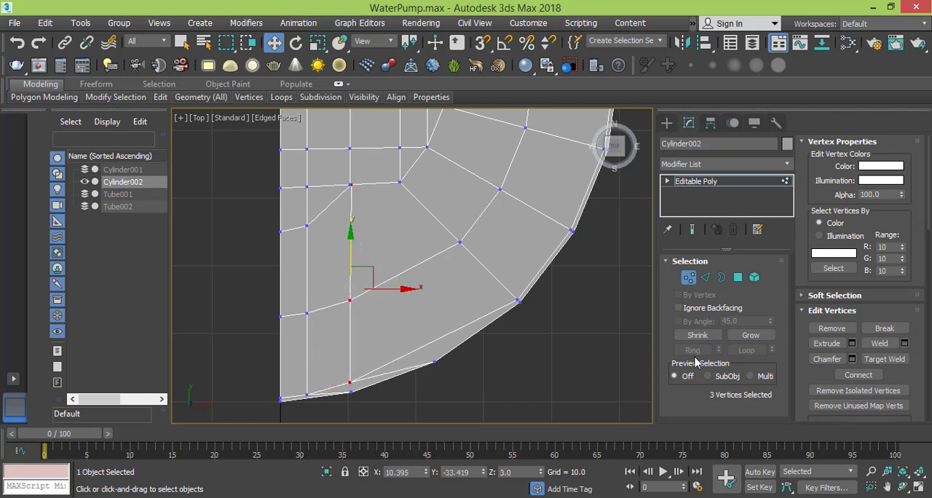
- Set the editing constraint to None and move the three vertices down toward the rim, to Y about -34.4
drag(805, 376, 806, 162)
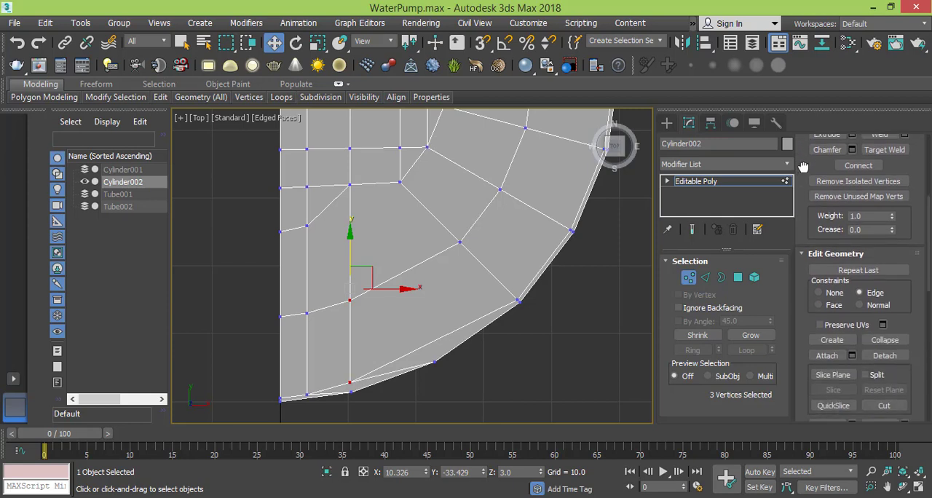
click(830, 294)
drag(351, 242, 351, 244)
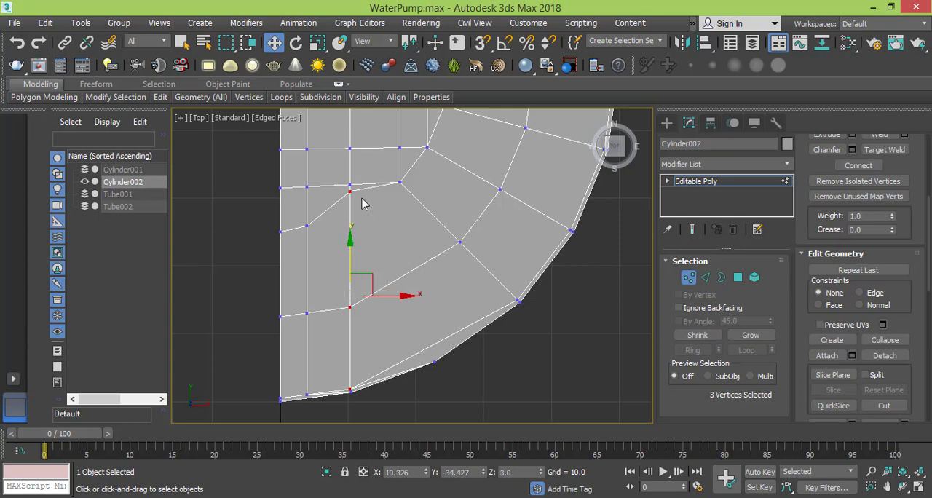
- Select the second column's vertices from the grid down to the rim and straighten them along X with the Scale tool
scroll(364, 212, down, 3)
scroll(375, 235, down, 2)
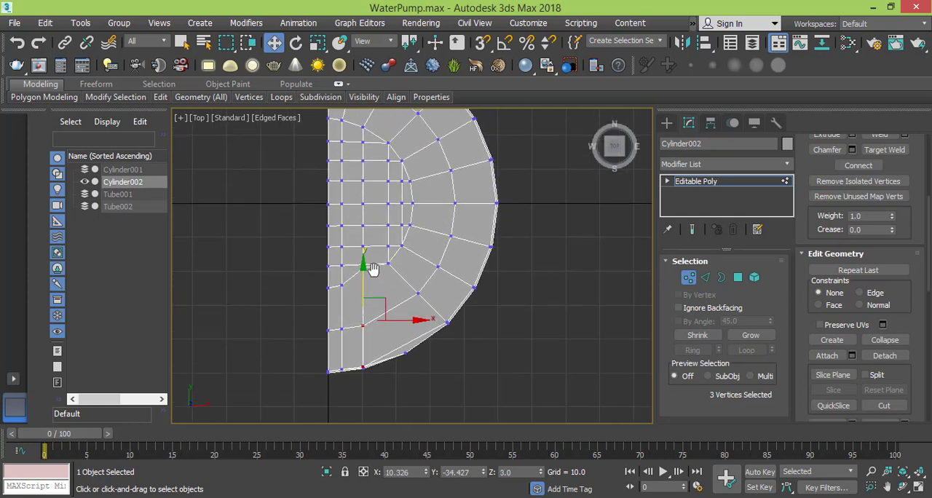
click(360, 128)
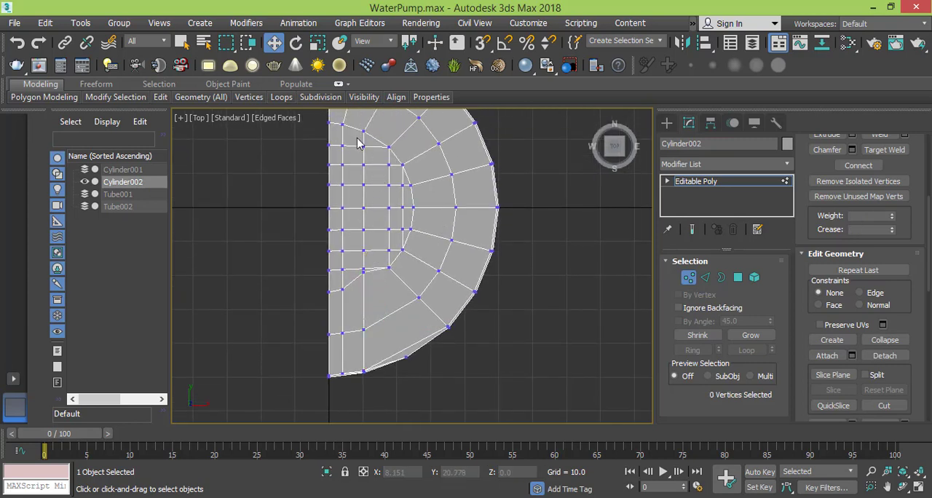
drag(357, 137, 370, 374)
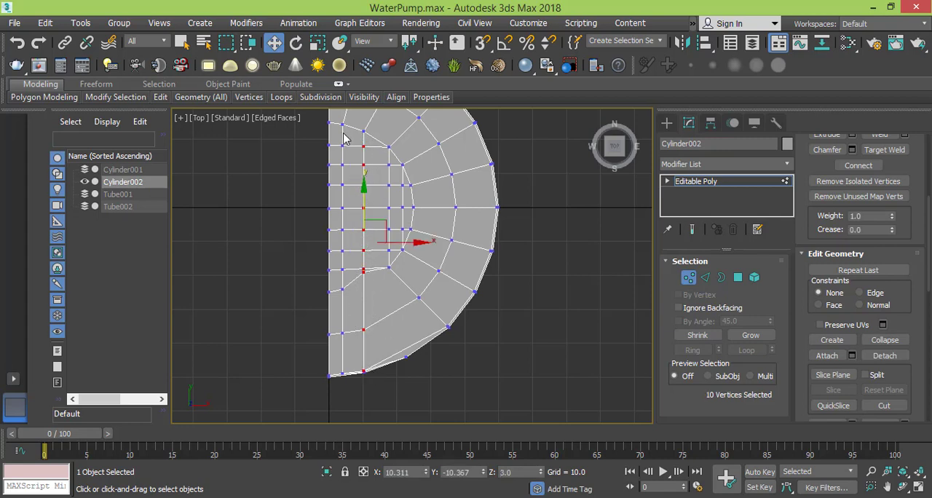
click(317, 42)
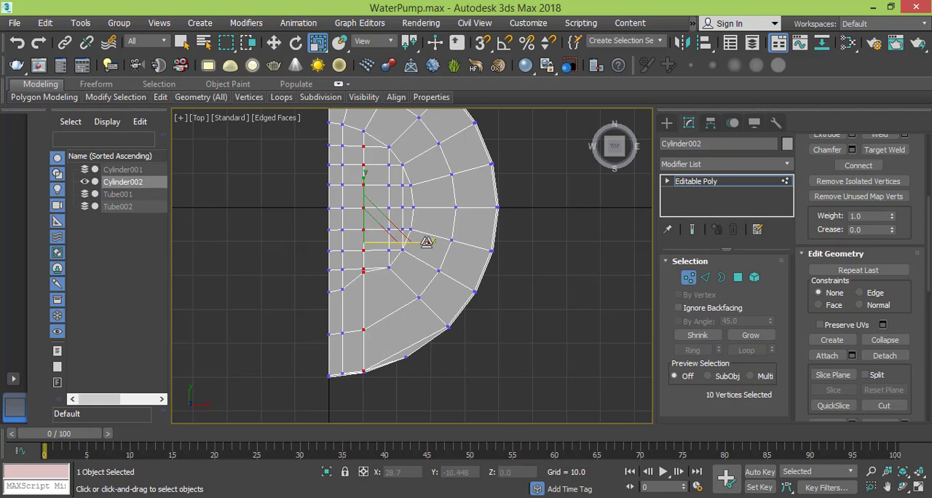
scroll(365, 314, up, 3)
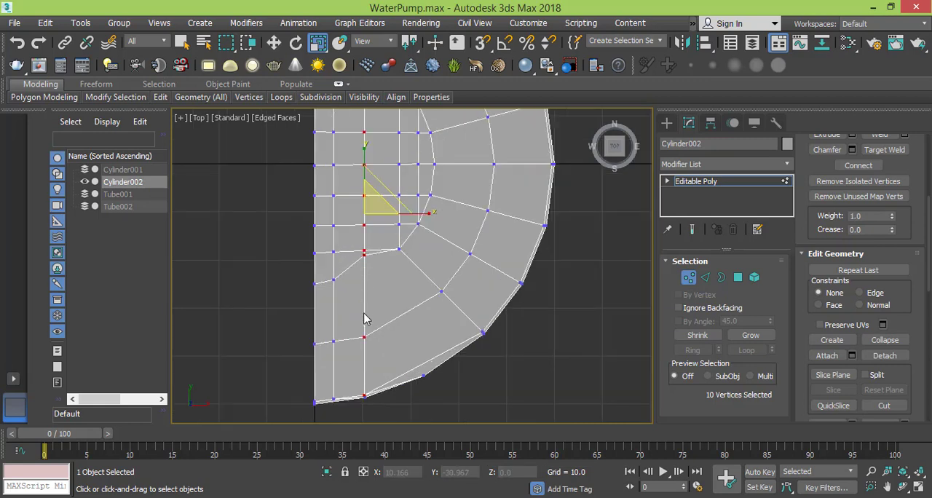
middle_drag(391, 323, 369, 334)
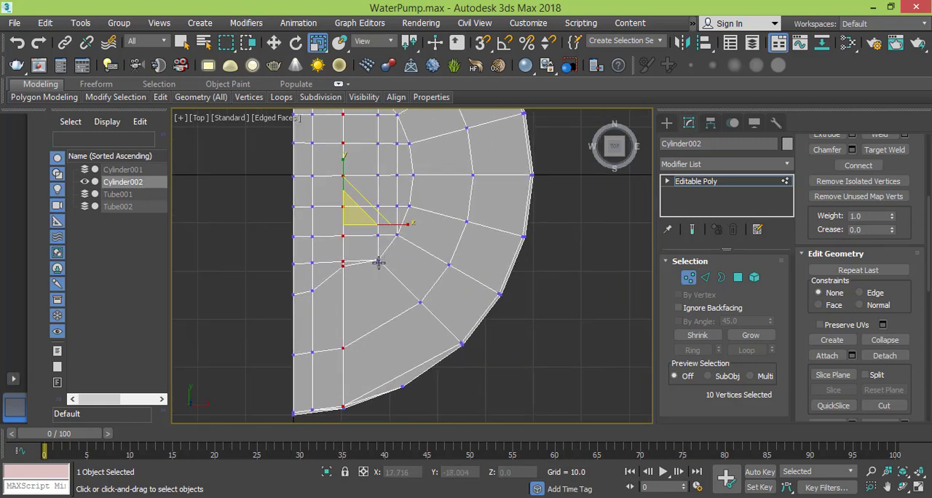
- Select the three vertices of the diagonal edge line running from the grid's lower outer corner to the inner rim vertex
click(378, 262)
ctrl+click(420, 303)
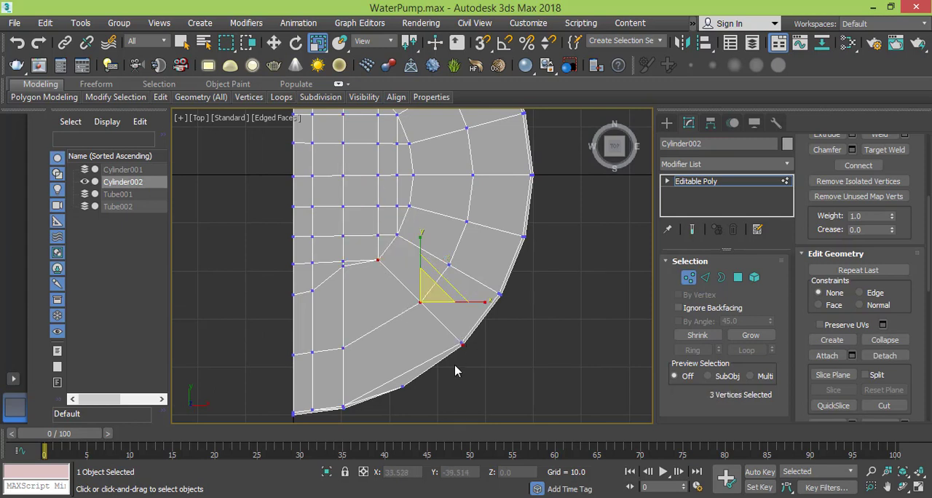
scroll(470, 353, up, 5)
ctrl+click(449, 346)
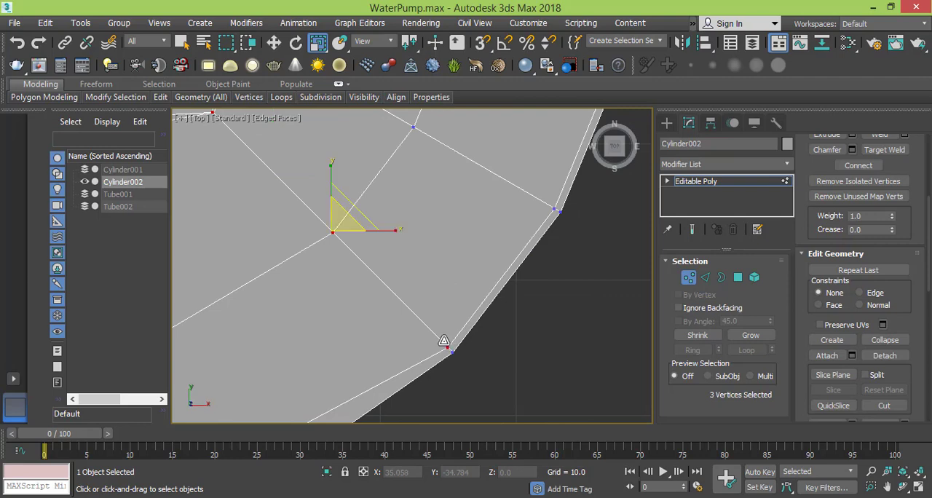
scroll(426, 314, down, 3)
middle_drag(391, 270, 434, 305)
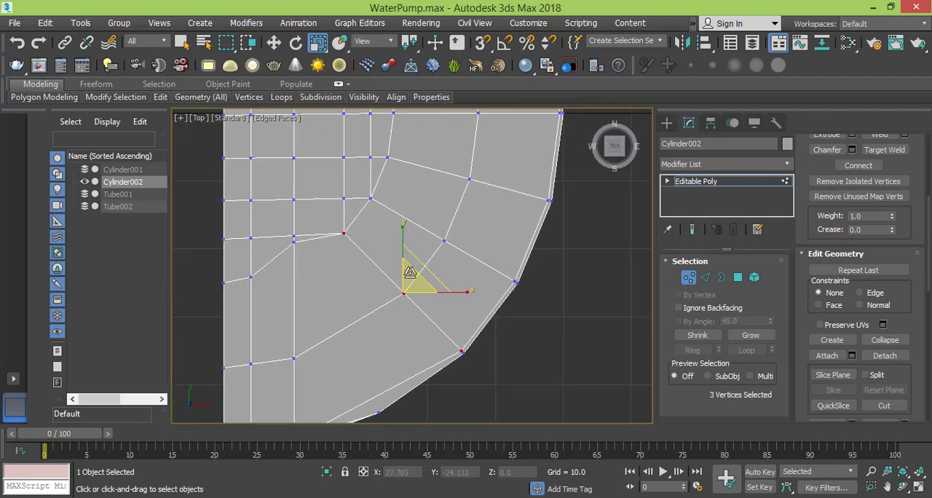
scroll(433, 305, down, 2)
- Rotate the three vertices upright and move them under the third grid column, to X about 17.4 and Y about -33.2
click(297, 43)
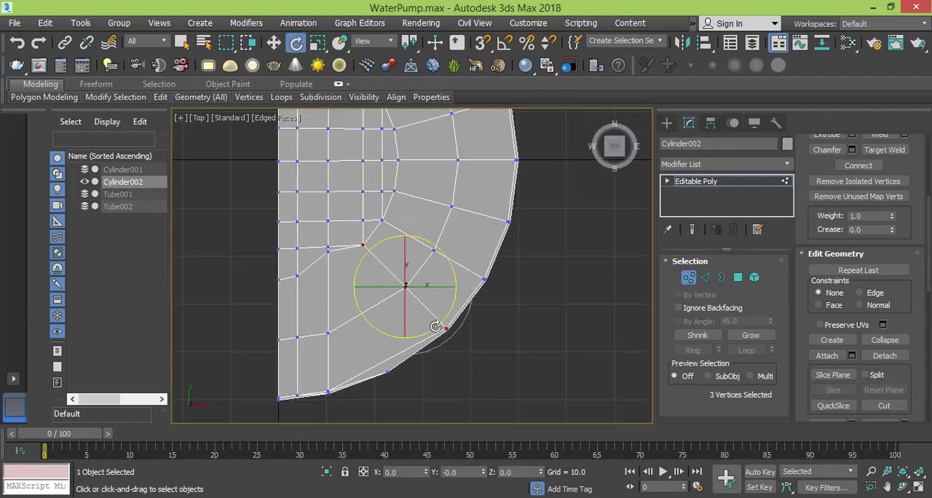
drag(434, 327, 374, 334)
drag(363, 320, 330, 305)
drag(415, 337, 410, 342)
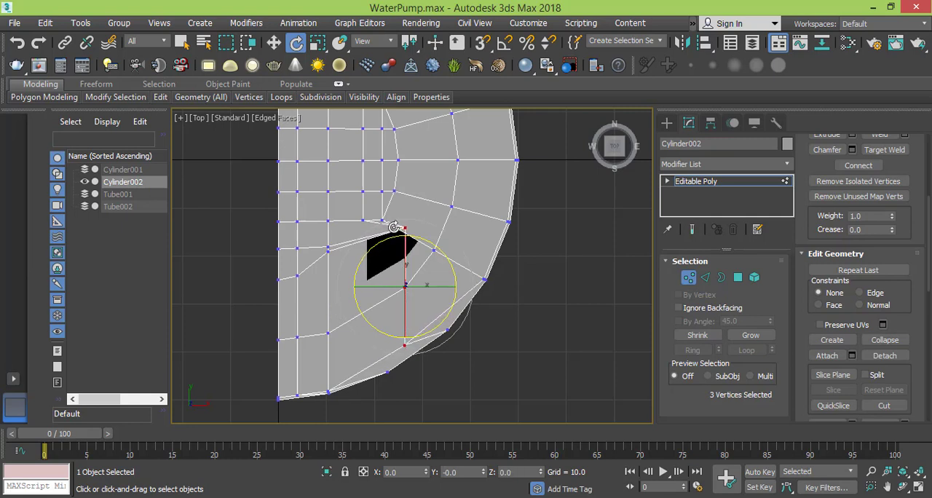
click(274, 42)
drag(453, 286, 415, 300)
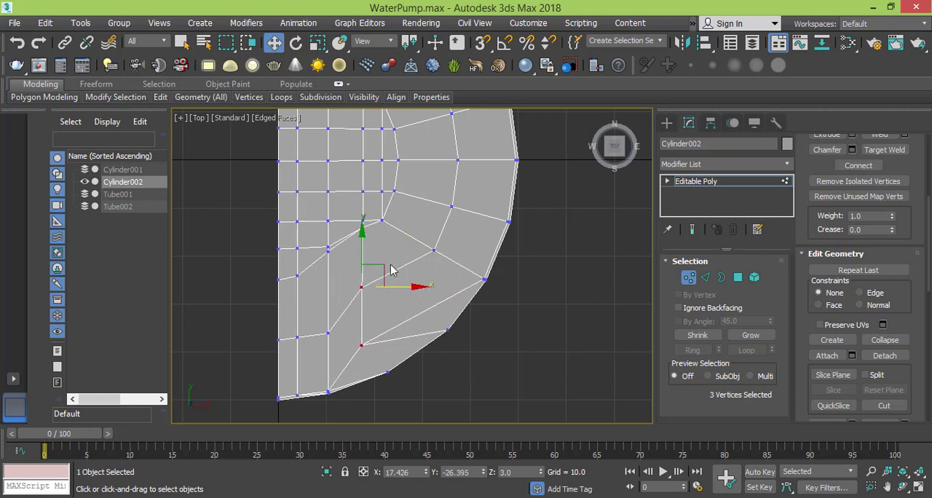
drag(362, 233, 371, 265)
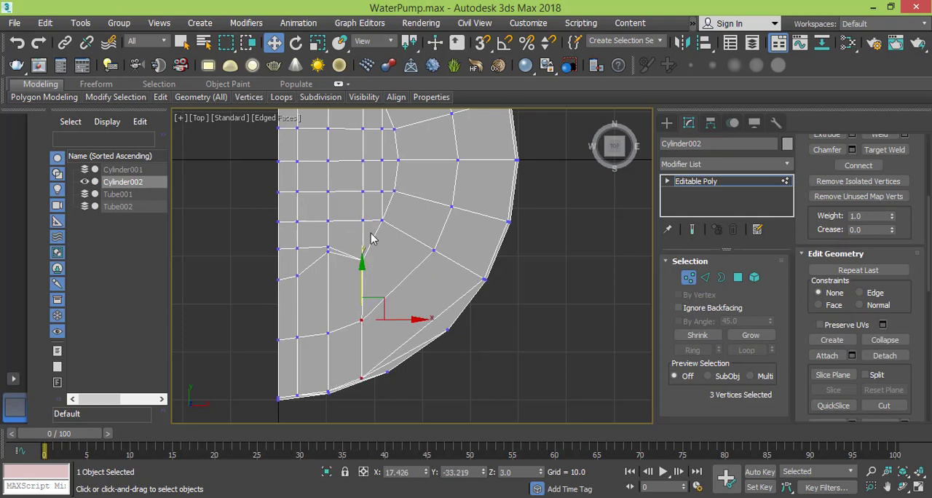
- Select the eight vertices of the third column down to the rim and straighten them along X with the Scale tool
scroll(370, 237, down, 2)
drag(358, 128, 369, 345)
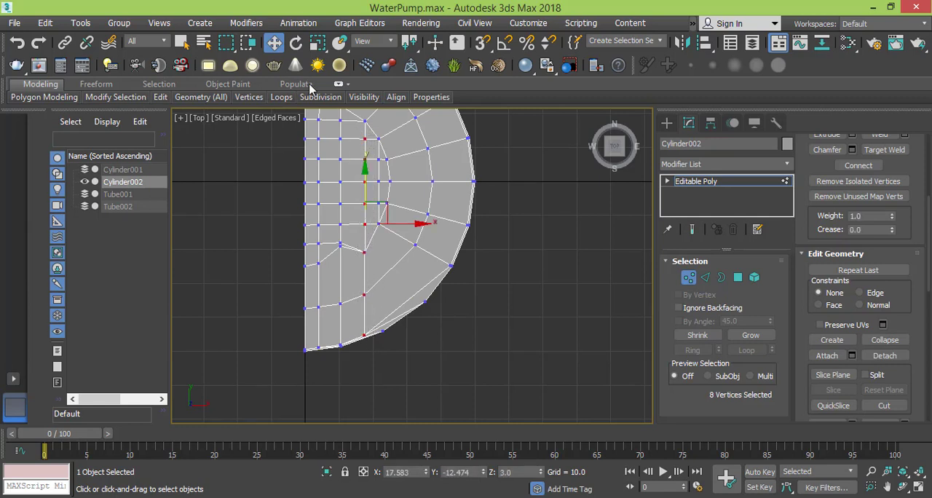
click(317, 43)
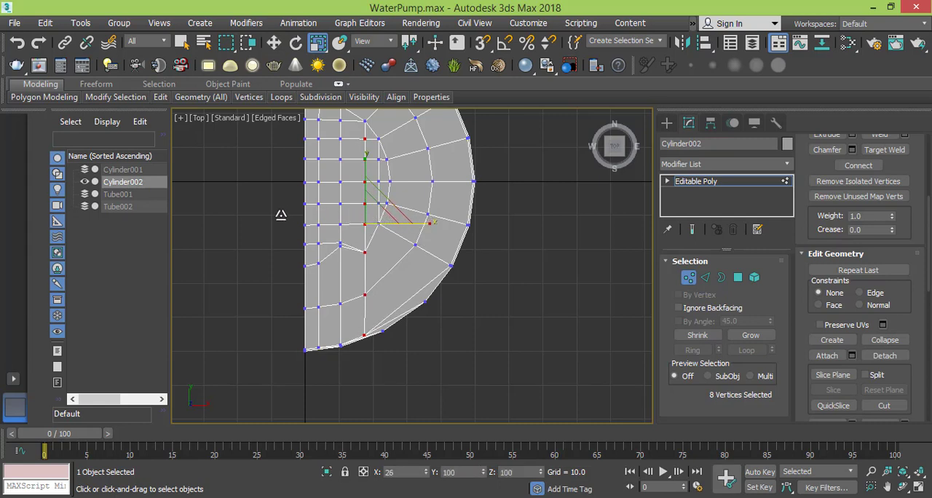
click(398, 271)
- Lower the second column's vertex crowding the grid's lowest row, and move its first-column neighbour down to Y about -25.6
middle_drag(397, 273, 432, 289)
middle_drag(427, 220, 463, 236)
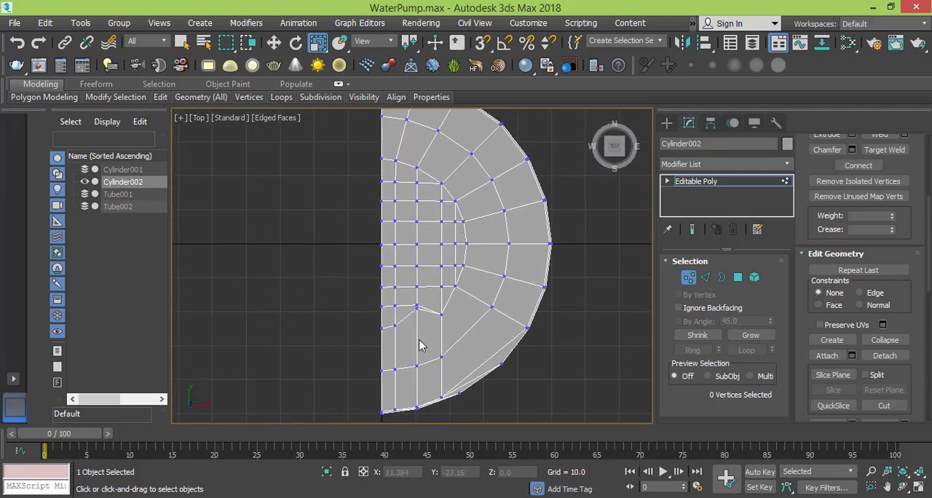
scroll(420, 328, up, 5)
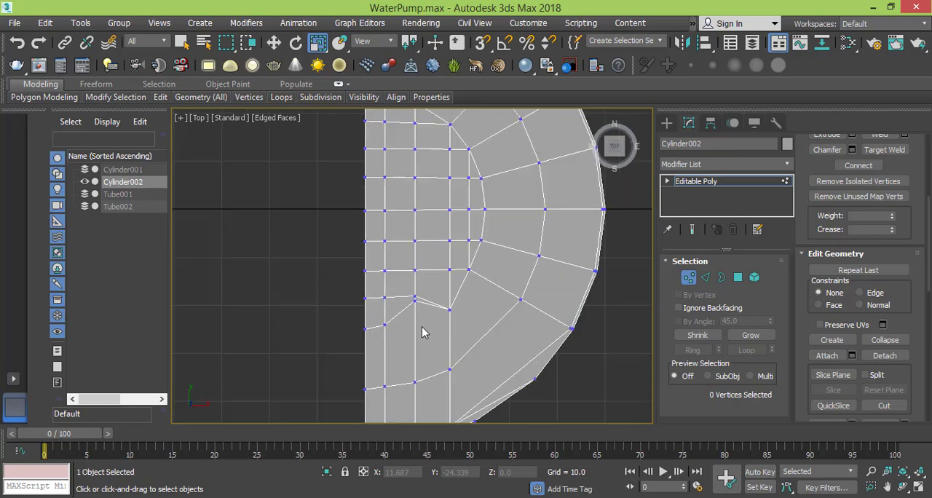
click(411, 290)
key(w)
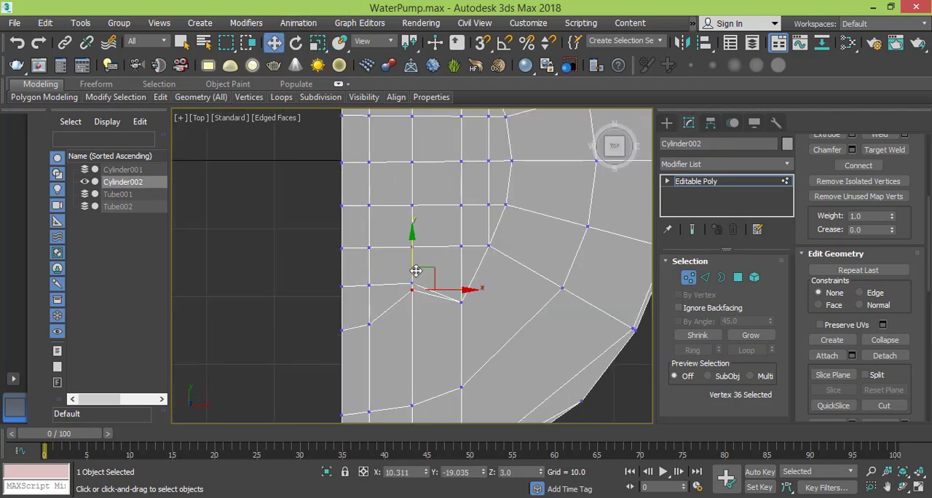
drag(412, 238, 369, 284)
click(369, 326)
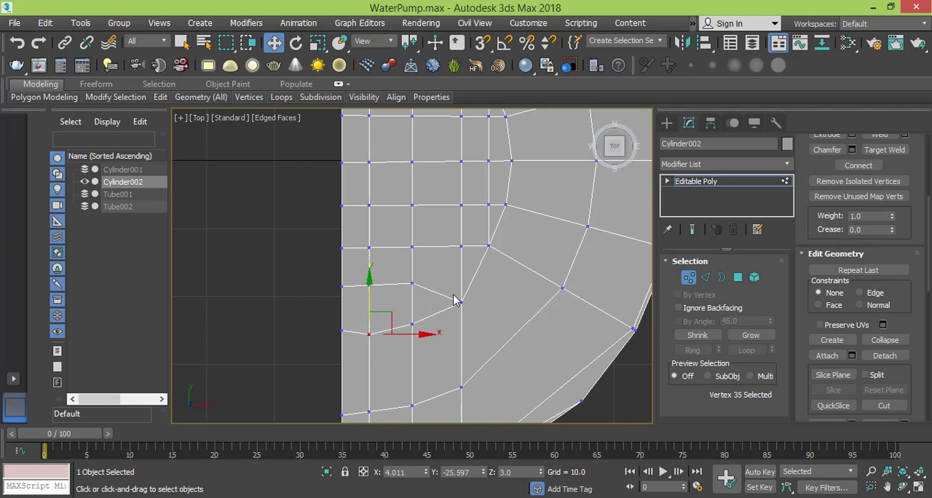
- Remove the short diagonal edge between the second and third columns below the grid, and try removing the slanted edge at the grid's lower outer corner
middle_drag(457, 300, 432, 261)
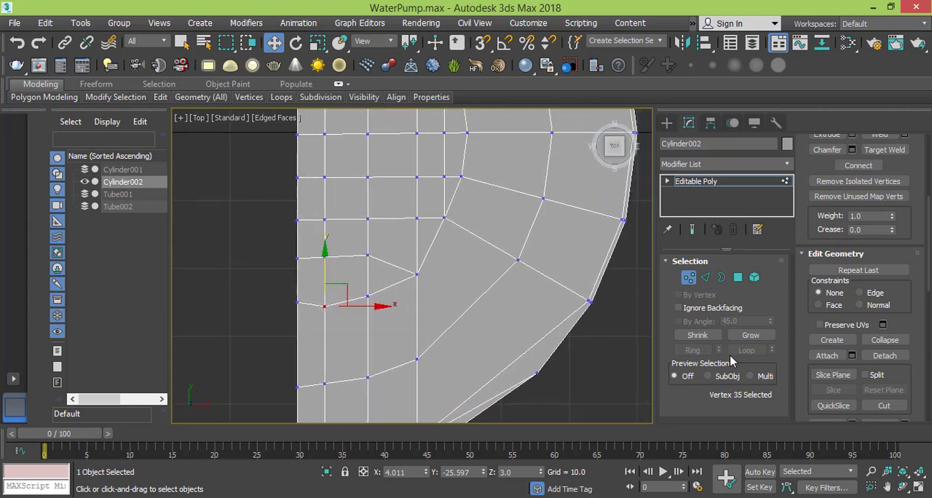
click(705, 277)
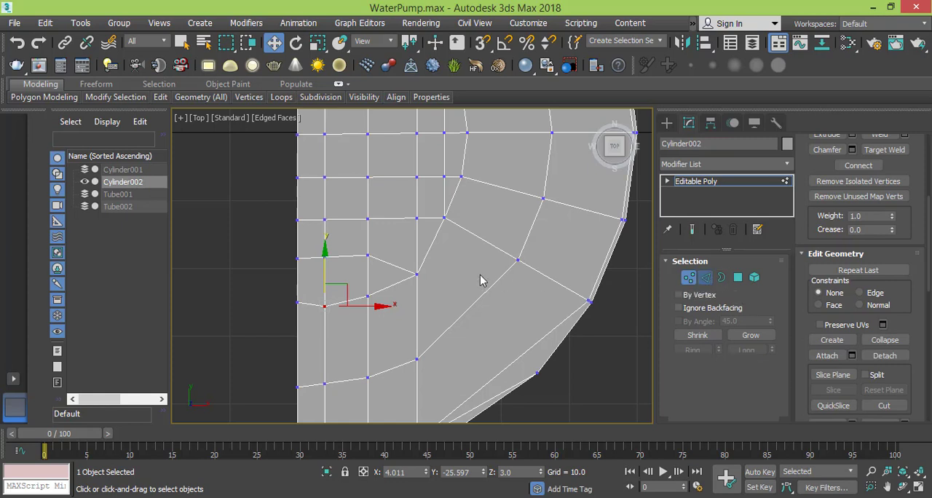
click(393, 266)
click(386, 273)
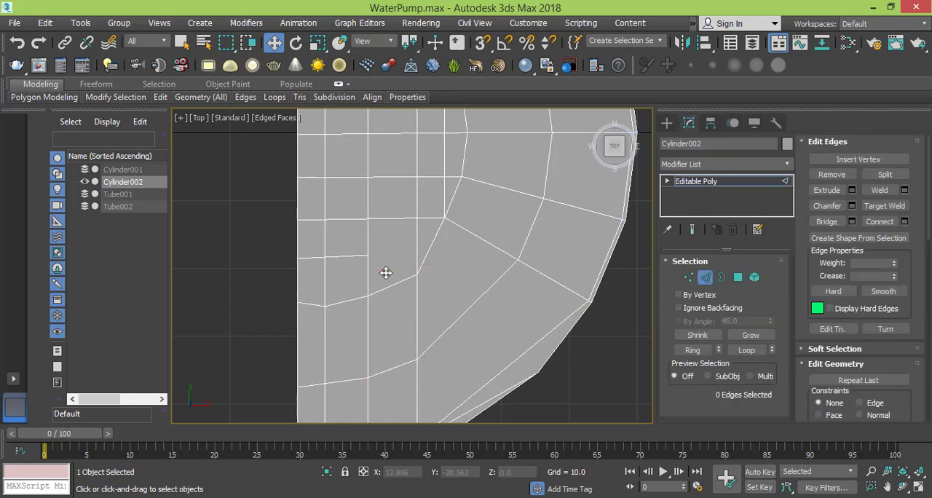
click(434, 241)
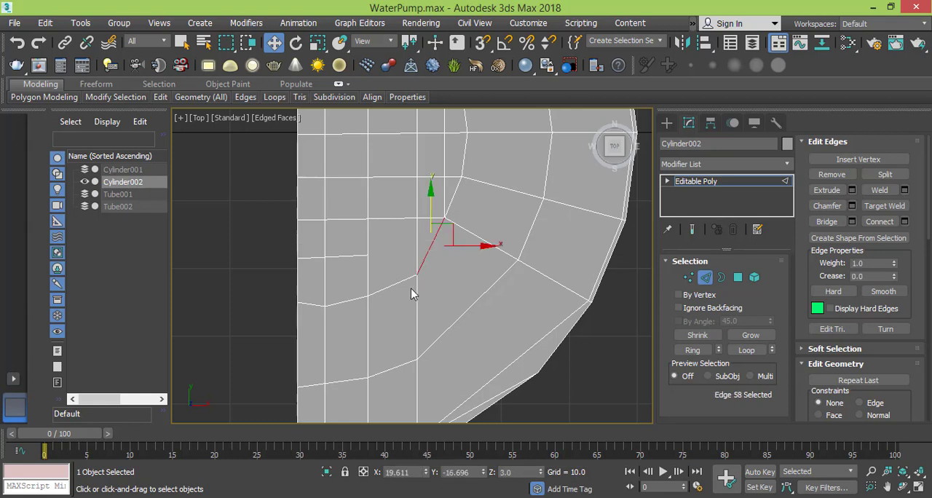
click(411, 294)
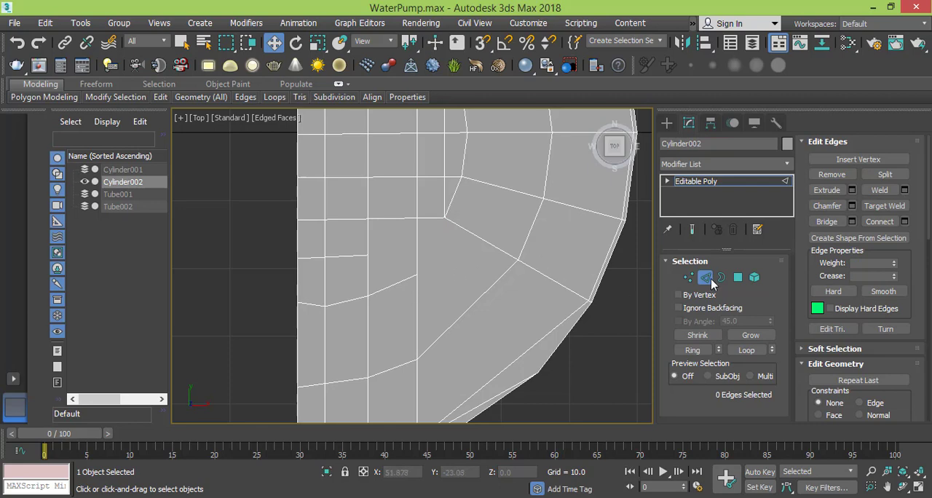
- Return to vertex editing and compare the cap's grid with the curved grooves in the pump's reference photo
click(688, 278)
middle_drag(448, 234, 457, 329)
scroll(458, 251, down, 2)
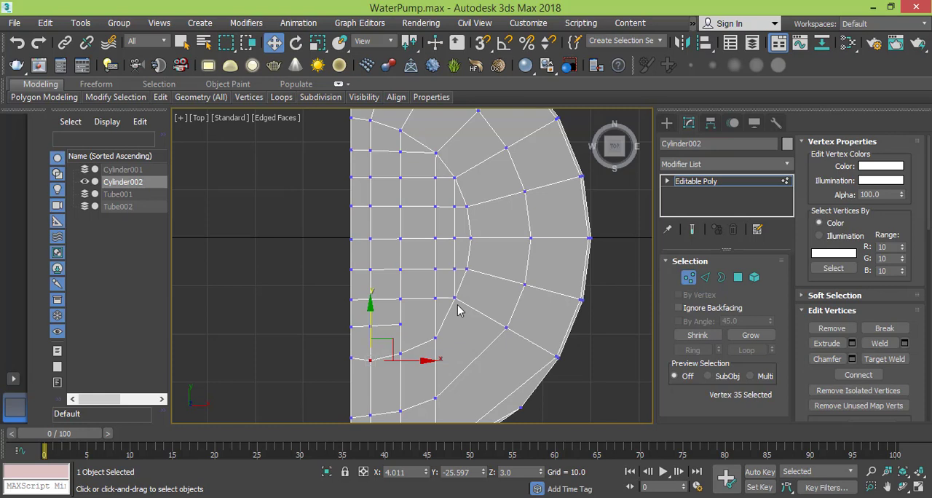
middle_drag(450, 181, 442, 213)
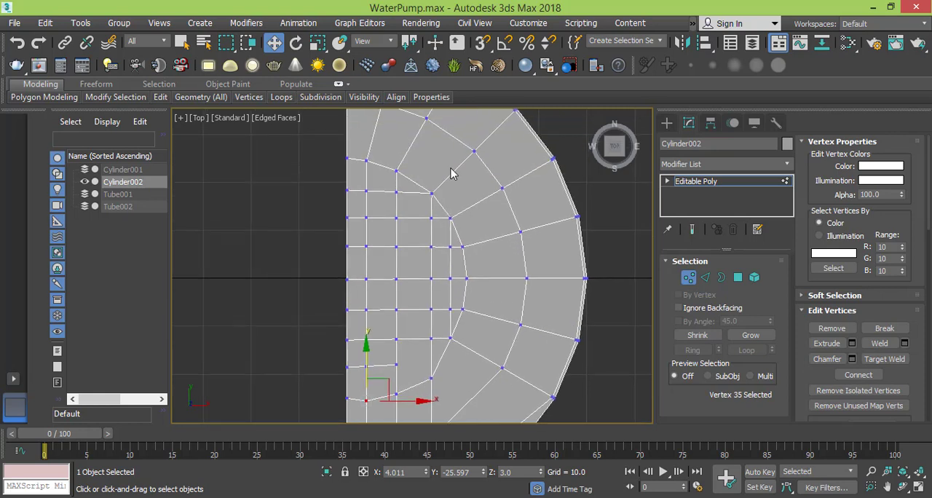
scroll(450, 173, down, 2)
middle_drag(437, 173, 442, 186)
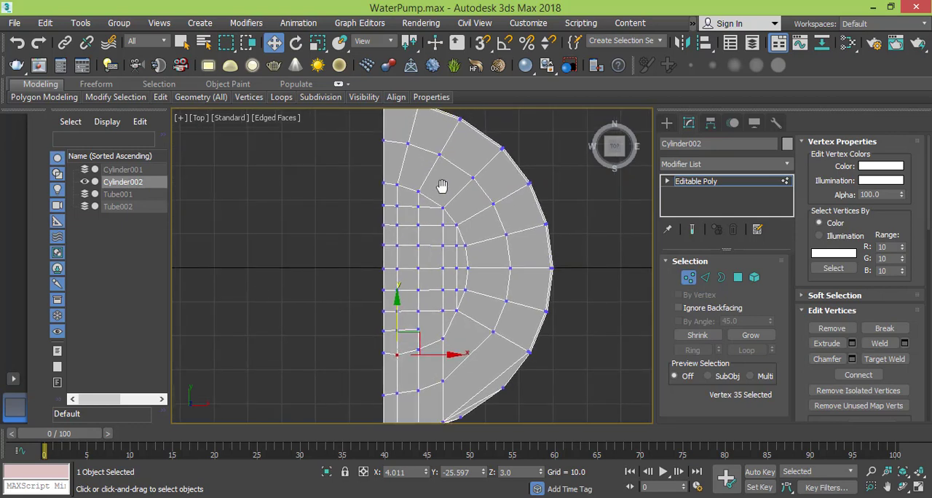
key(alt+Tab)
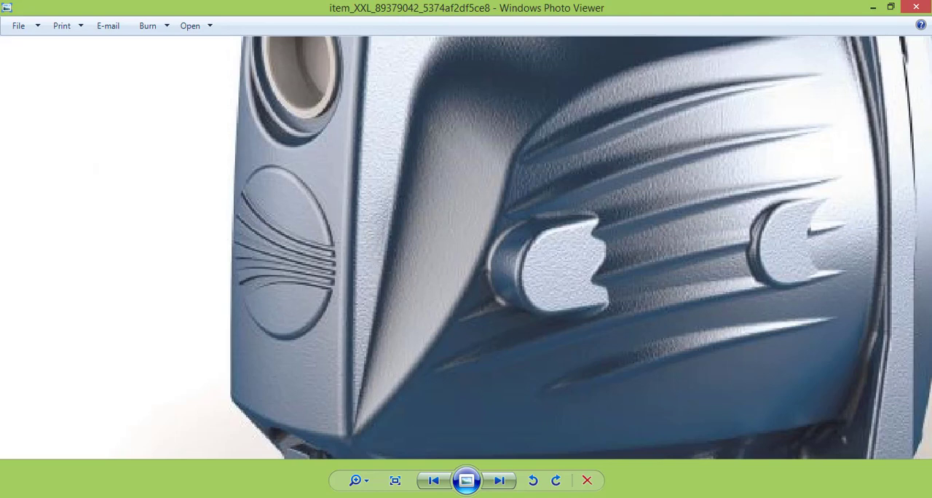
click(576, 497)
- Shift the three inner vertices of rows Y 12.551, 6.575 and -0.167 toward the straight edge, with the first at X about 10.1 and last at 9.4
middle_drag(428, 222, 430, 210)
drag(444, 207, 397, 226)
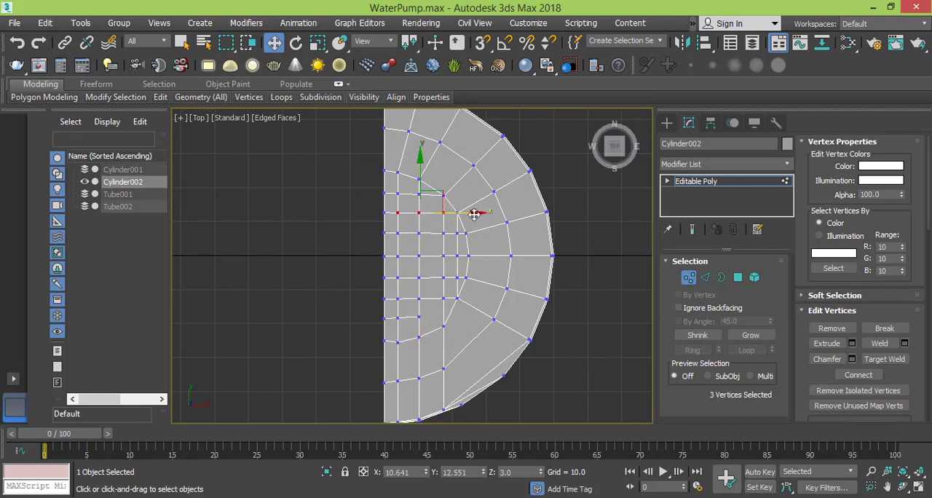
scroll(452, 248, up, 2)
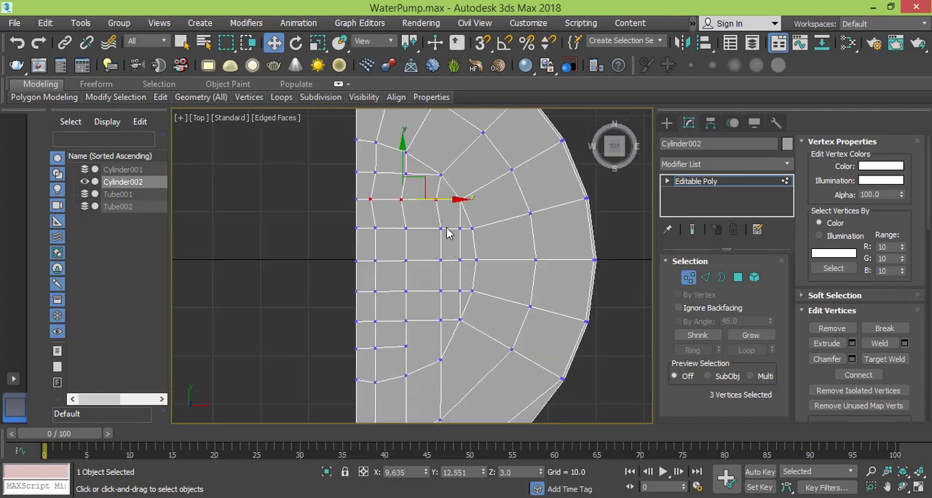
drag(446, 217, 377, 243)
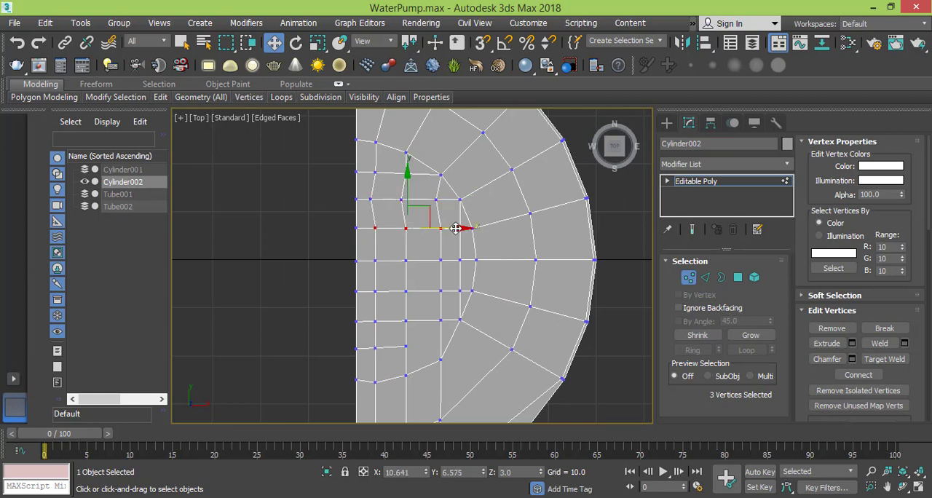
drag(456, 228, 372, 275)
drag(463, 261, 450, 262)
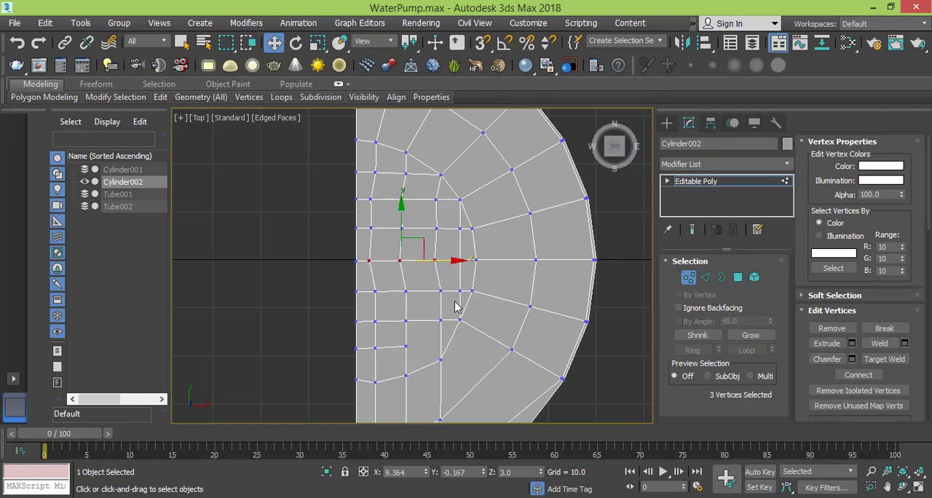
drag(365, 194, 467, 200)
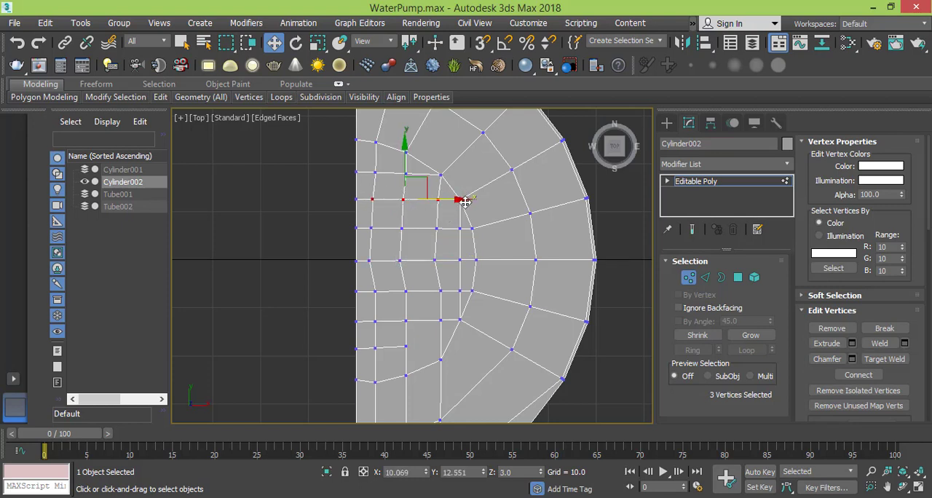
- Shift the three inner vertices of the next two rows, at Y about -6.6 and -12.7, toward the straight edge to X about 9.1
click(371, 291)
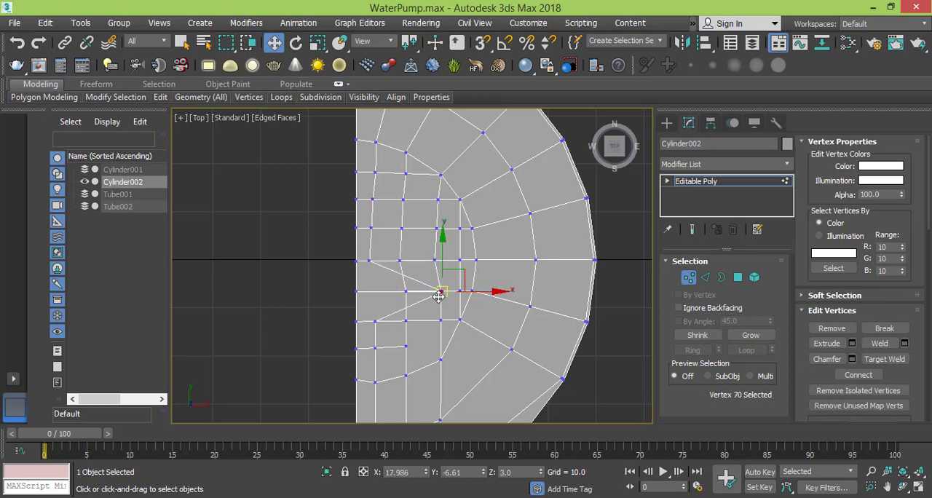
drag(367, 283, 446, 293)
middle_drag(441, 318, 430, 275)
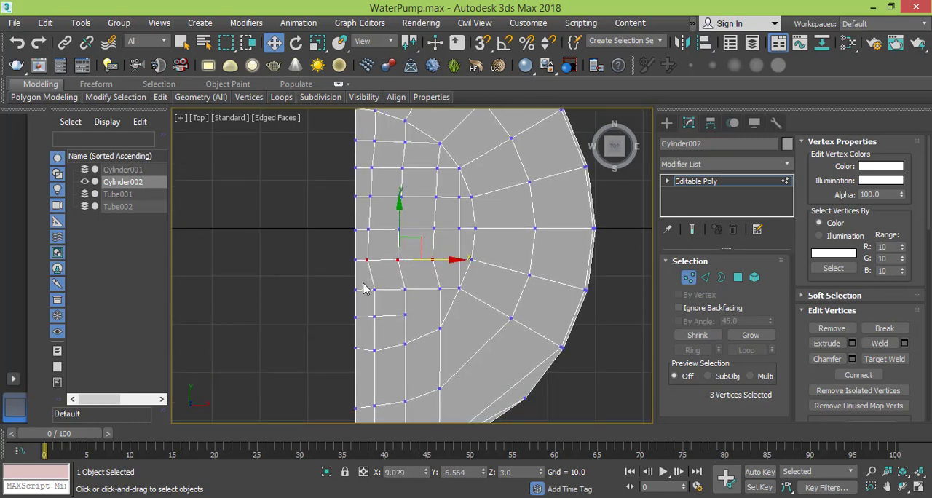
drag(364, 288, 456, 290)
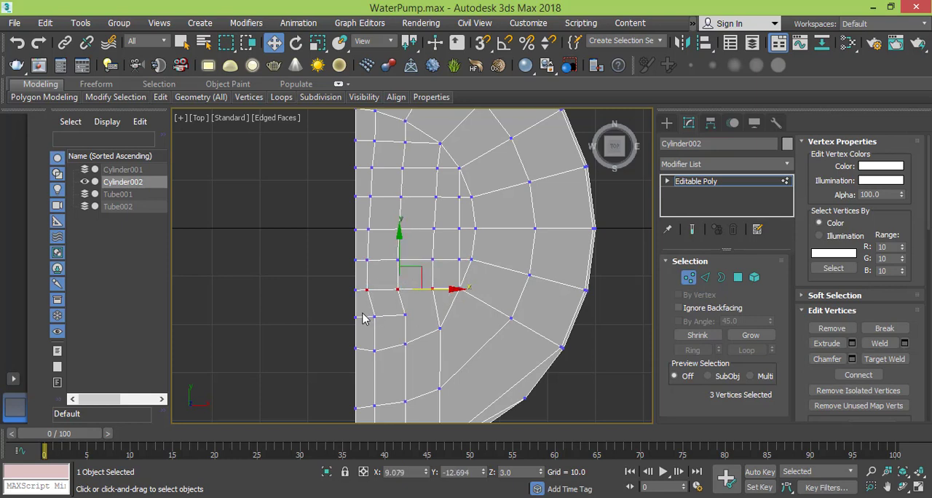
- Shift the inner vertices of the lower rows toward the straight edge, with the three at Y about -35.5 moved to X about 8.1
drag(362, 309, 458, 336)
click(439, 328)
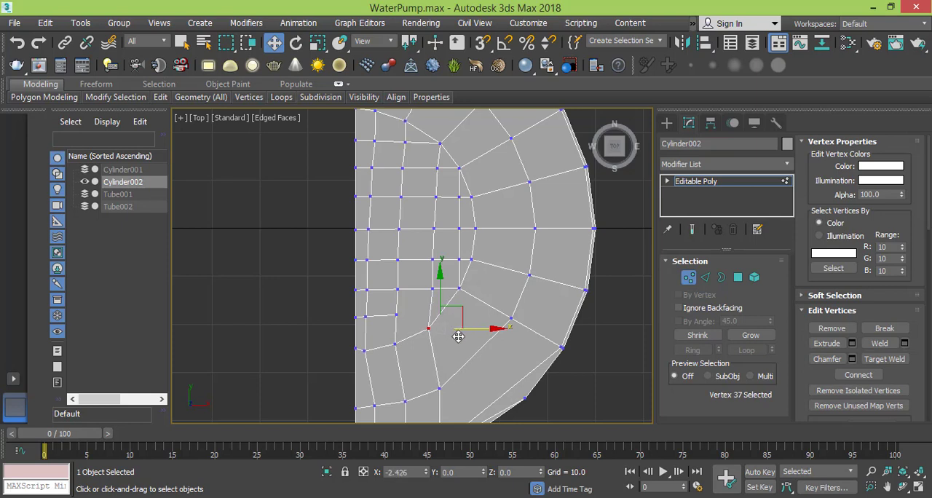
middle_drag(436, 384, 466, 271)
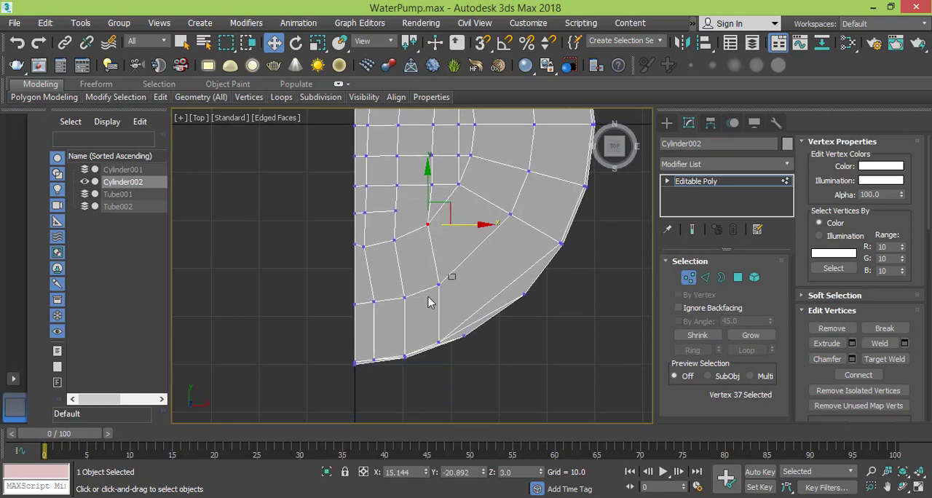
drag(447, 278, 374, 325)
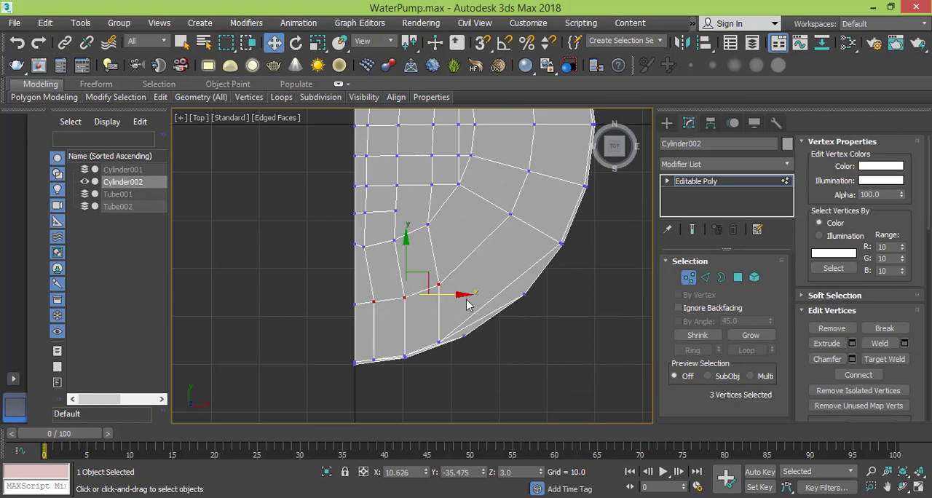
mouse_move(460, 295)
mouse_down()
mouse_move(446, 298)
mouse_move(453, 304)
mouse_up()
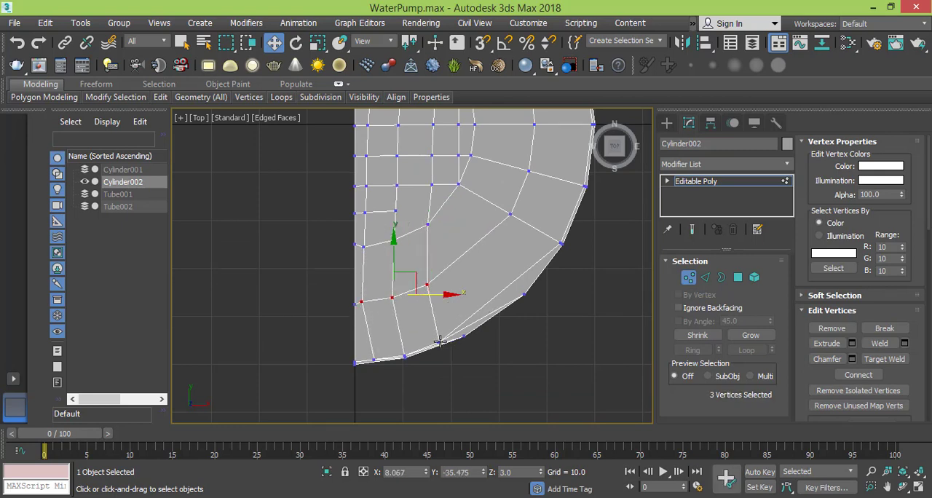
- Select the three inner rim vertices ending the grid columns and shift them toward the straight edge to X about 7.4
click(439, 342)
ctrl+click(405, 357)
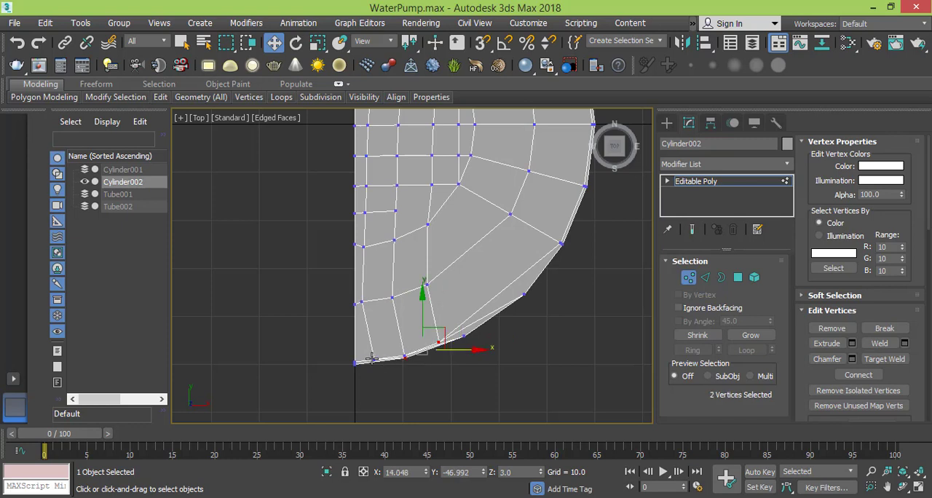
scroll(420, 365, up, 5)
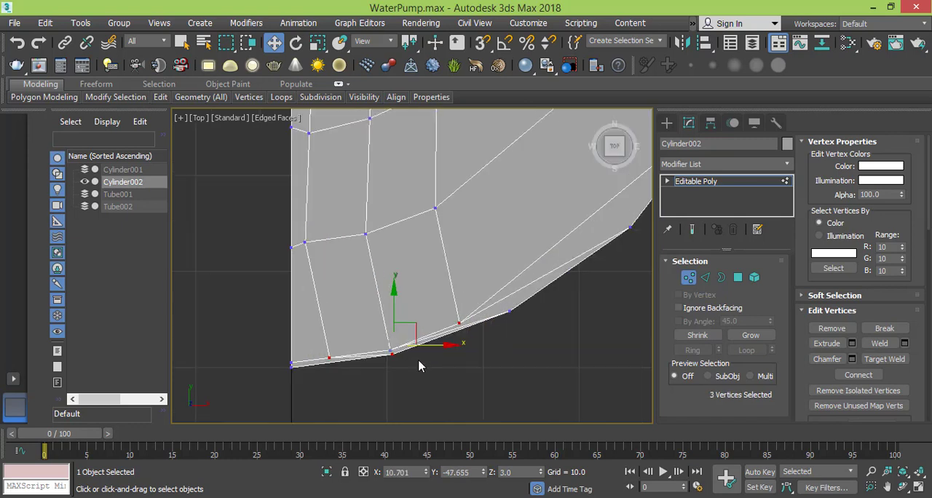
alt+click(380, 346)
ctrl+click(379, 343)
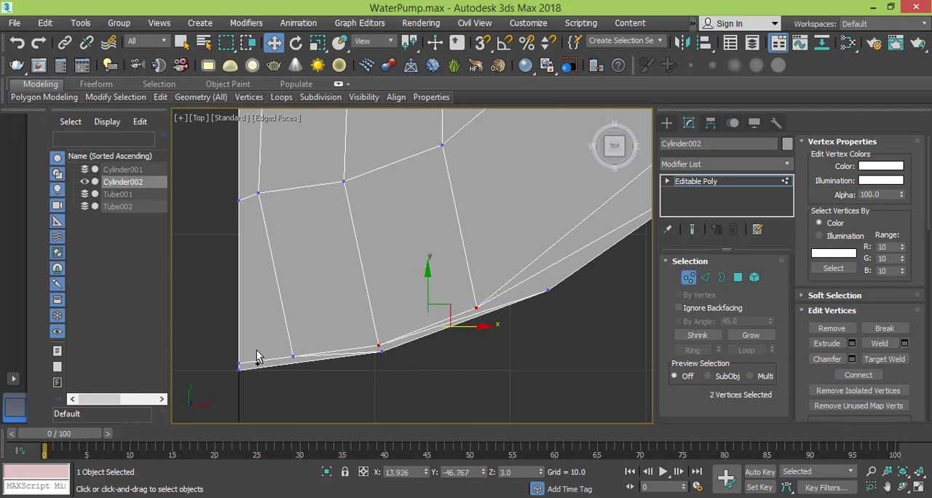
ctrl+click(292, 357)
scroll(344, 296, down, 4)
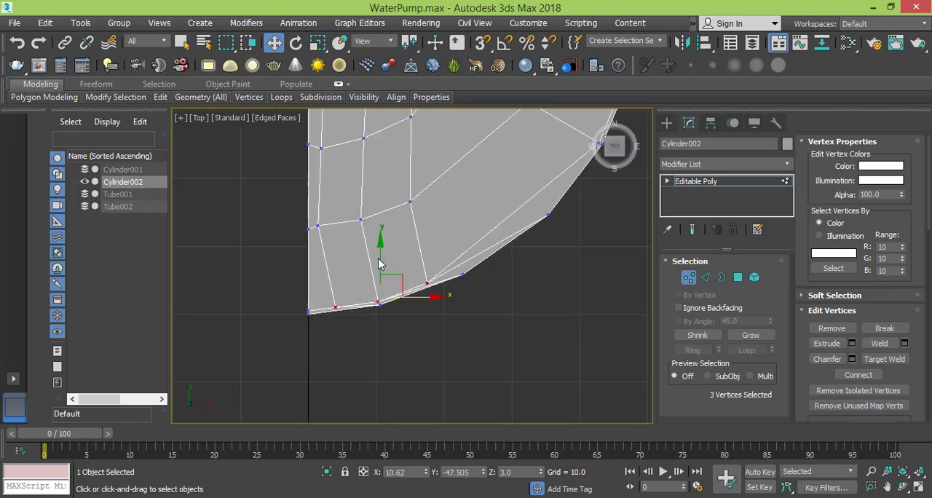
drag(470, 373, 448, 378)
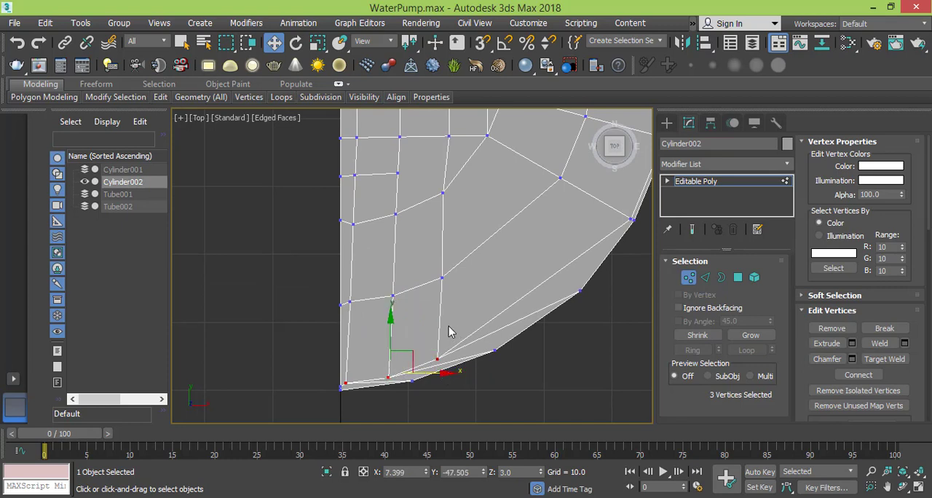
- Lower the third column's rim vertex to Y about -46.7 and the second column's rim vertex to Y about -48.5
click(436, 358)
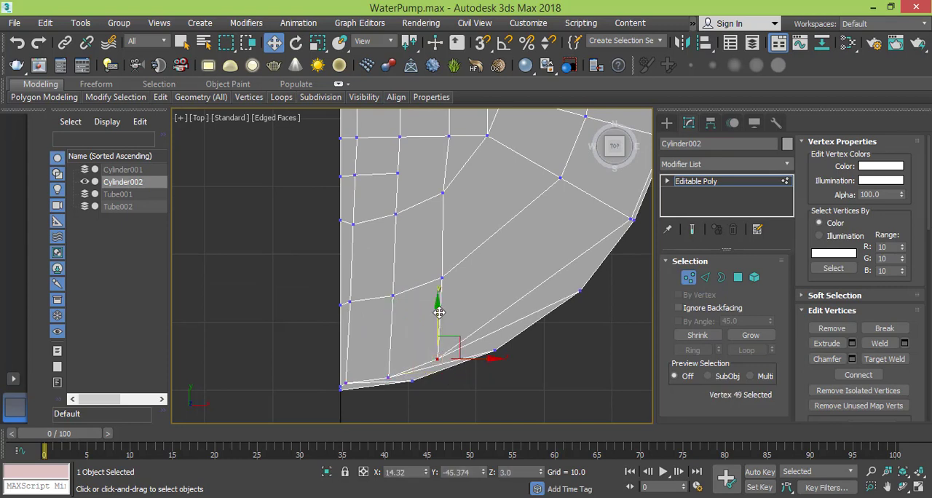
drag(439, 312, 439, 321)
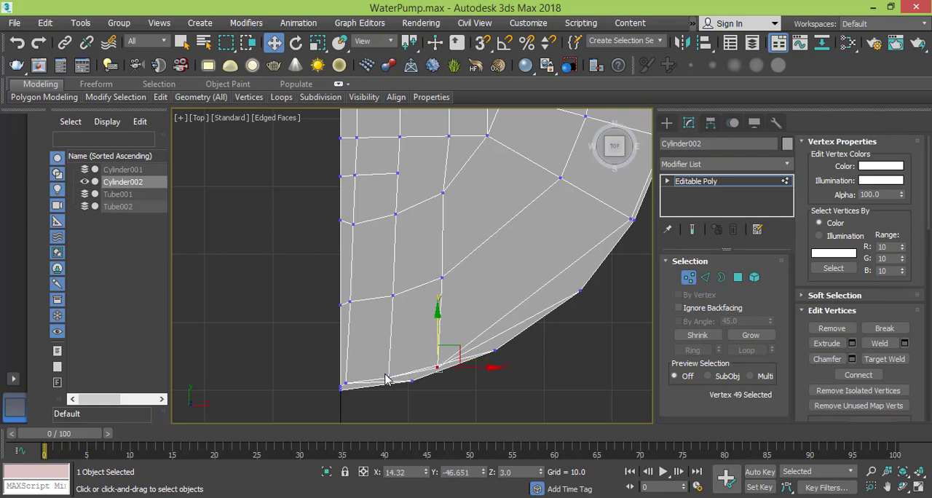
click(387, 379)
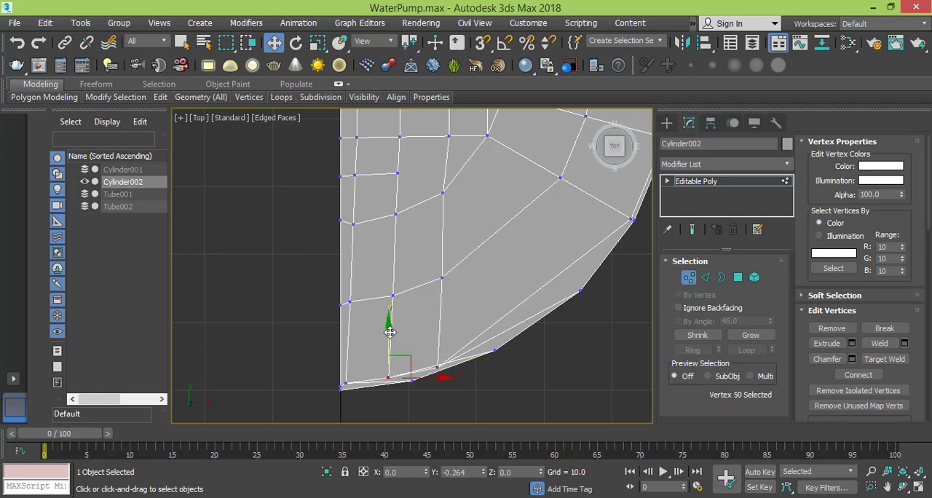
drag(389, 333, 389, 332)
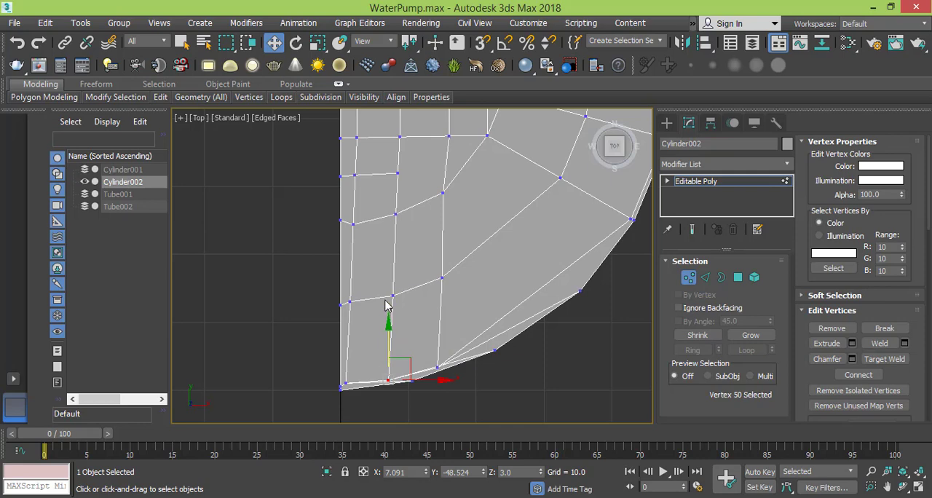
- Shift the third column's vertex at Y about 17.7 outward to X about 19.5 and the second column's at Y about 22.4 to X about 11.7
scroll(412, 258, down, 6)
middle_drag(423, 223, 418, 279)
click(427, 180)
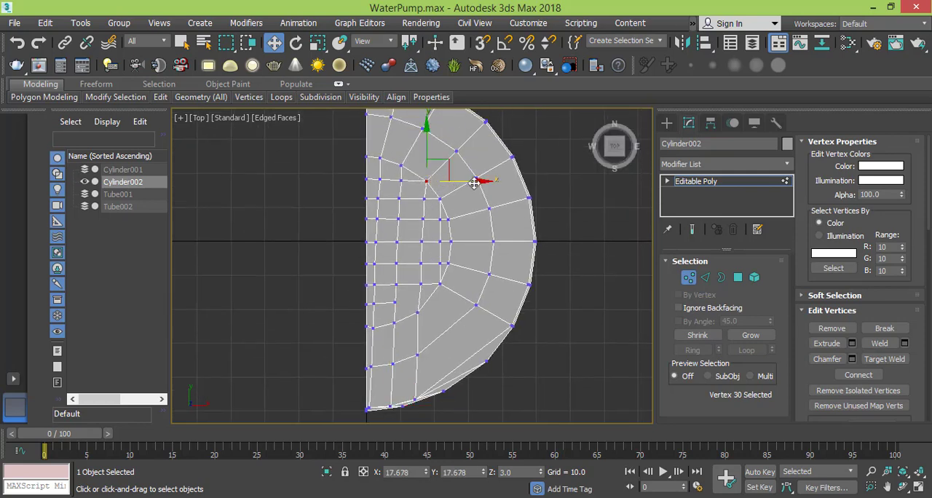
drag(475, 180, 481, 181)
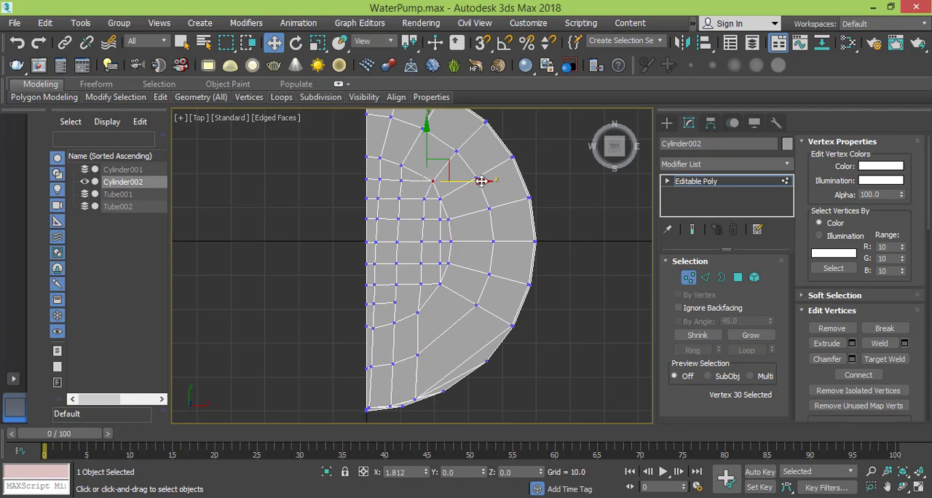
click(399, 168)
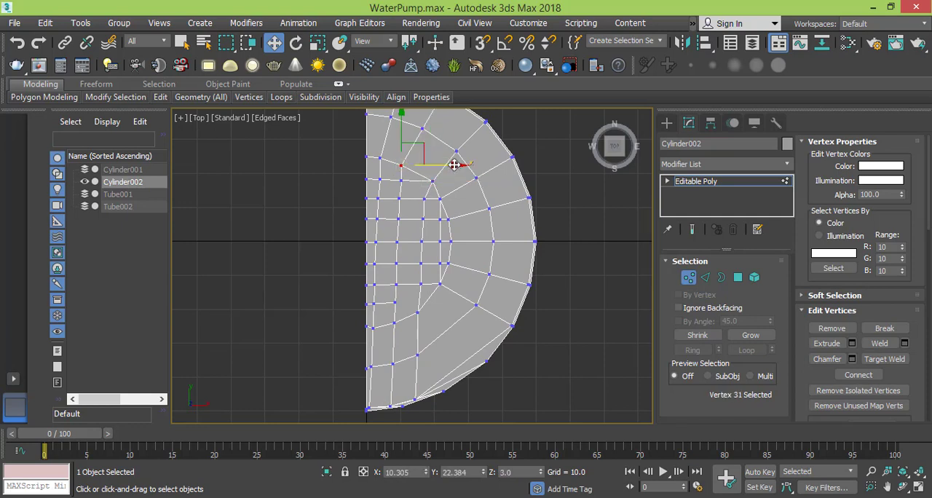
drag(454, 165, 463, 162)
- Shift the first column's vertex at Y about 24.5 to X about 5.1 and the third column's at Y about 12.5 to X about 17.4
middle_drag(377, 159, 380, 215)
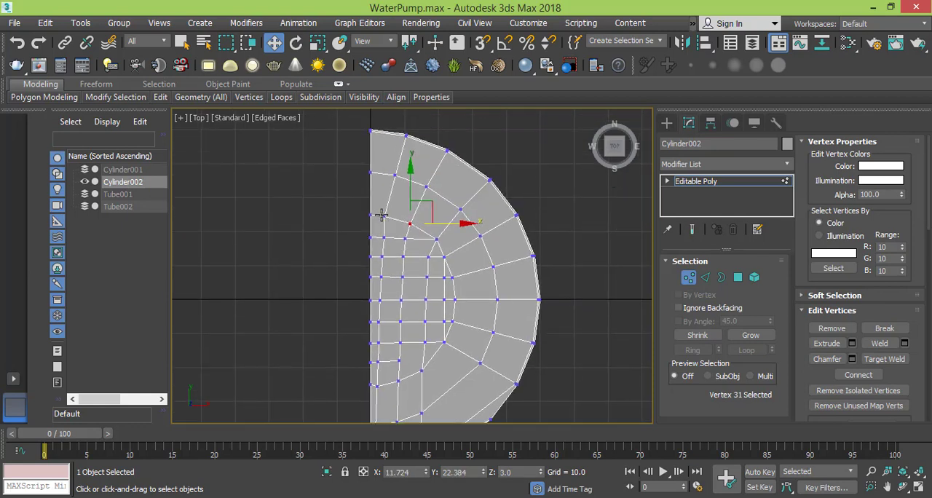
click(384, 214)
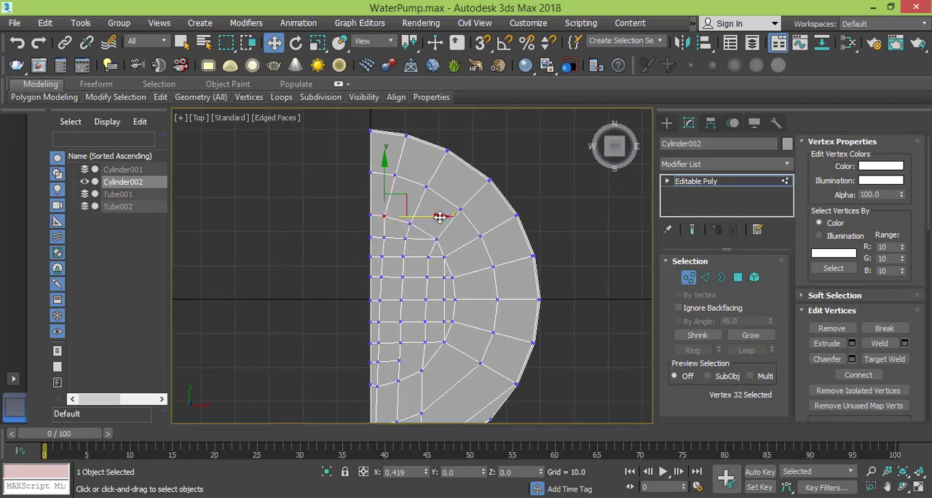
drag(440, 214, 445, 217)
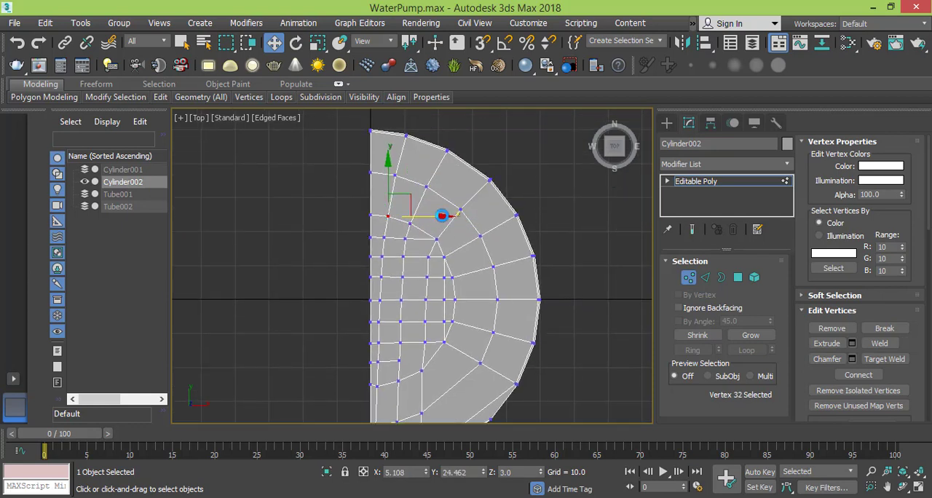
click(428, 258)
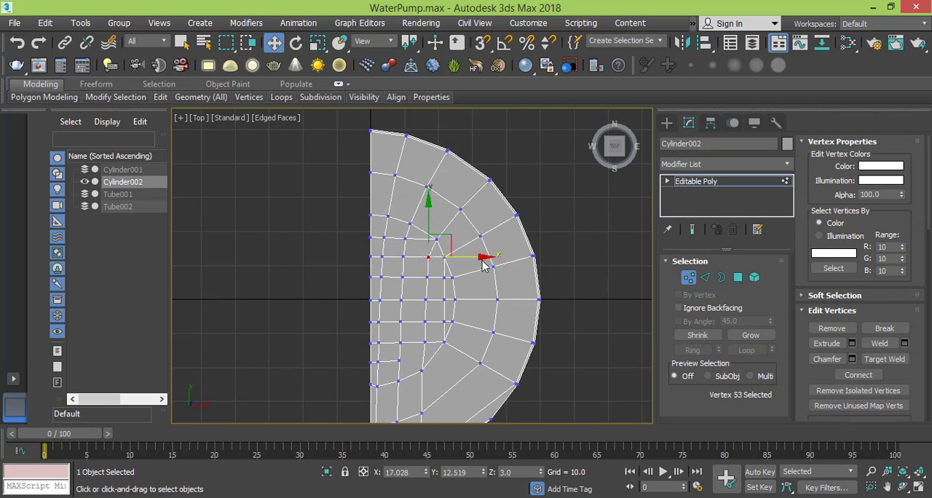
drag(482, 257, 483, 257)
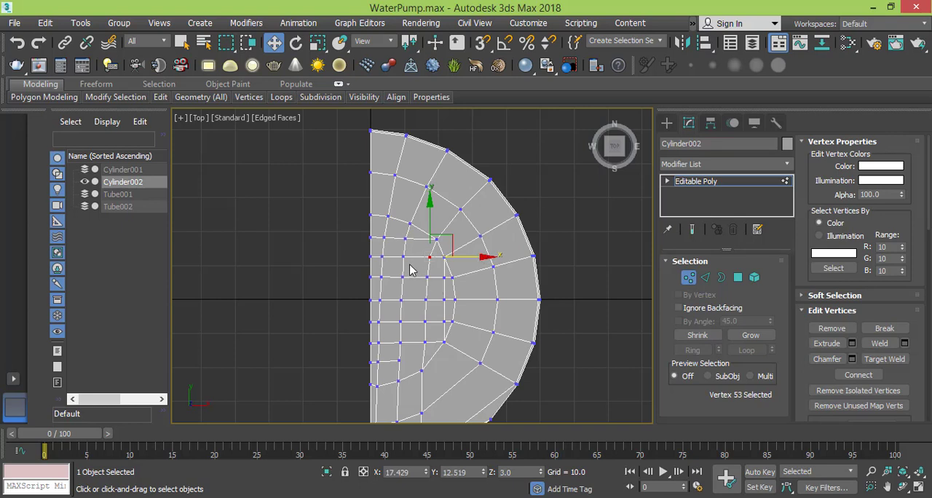
- Move the third column's vertex at Y about -20.9 to X about 15.4 and the one at Y about -33.4 to X about 14.4
scroll(409, 275, down, 3)
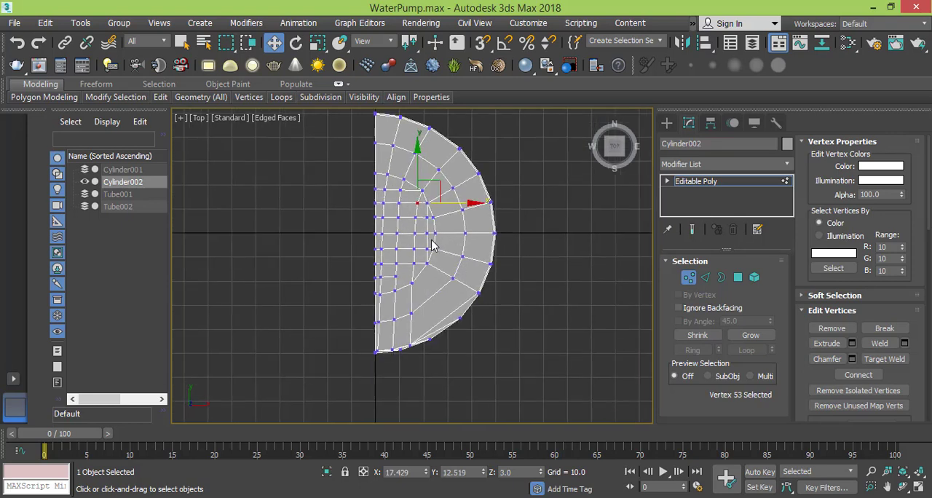
click(412, 284)
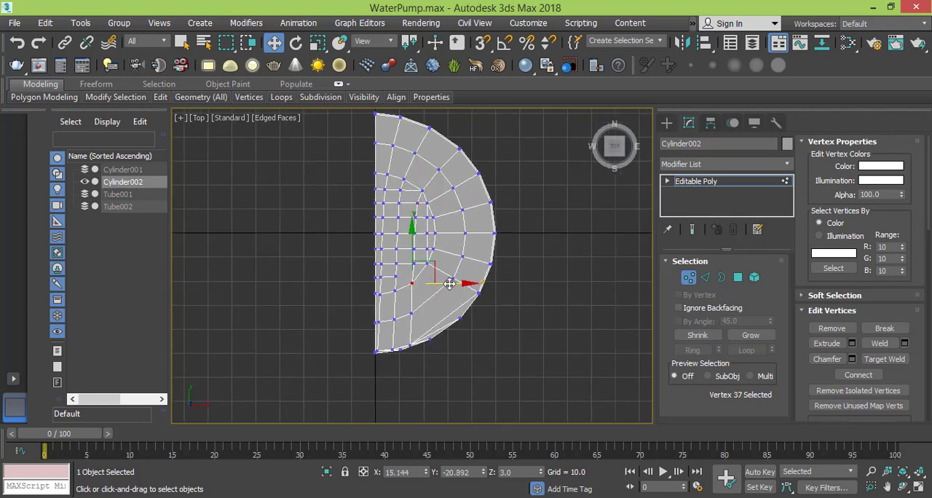
drag(450, 284, 452, 283)
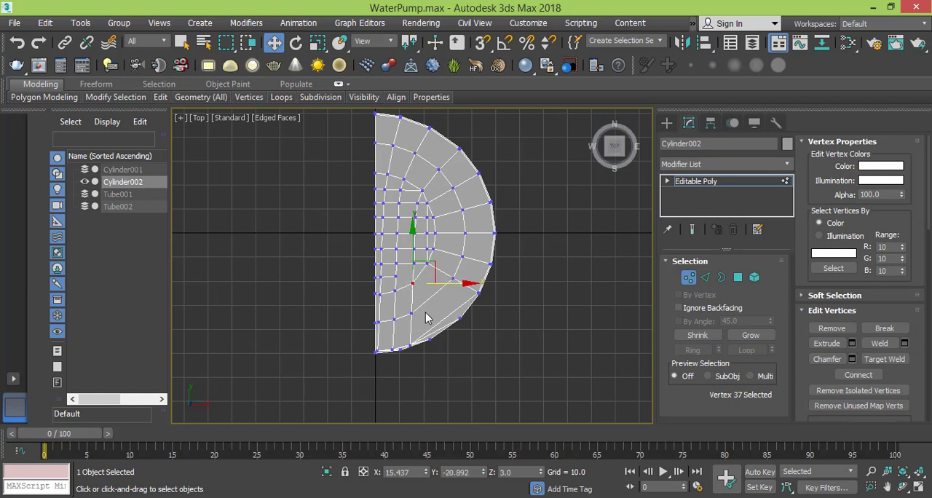
scroll(420, 318, up, 3)
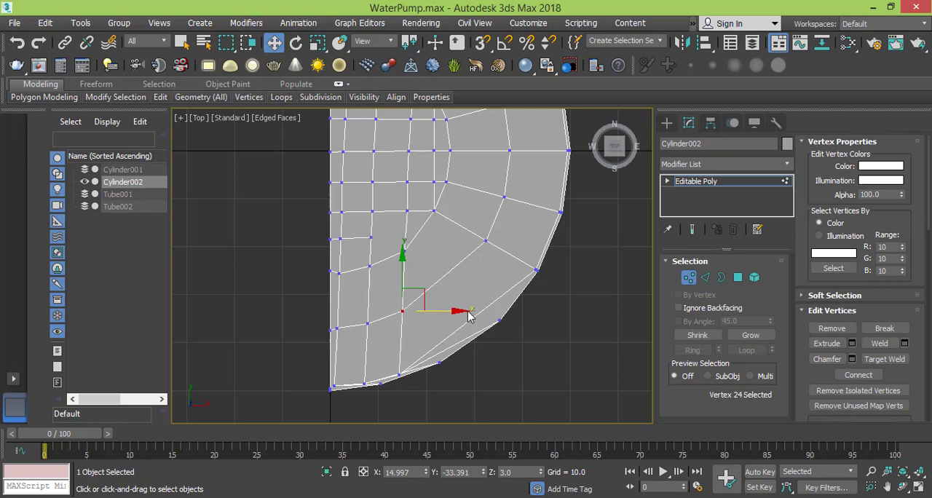
drag(459, 313, 456, 313)
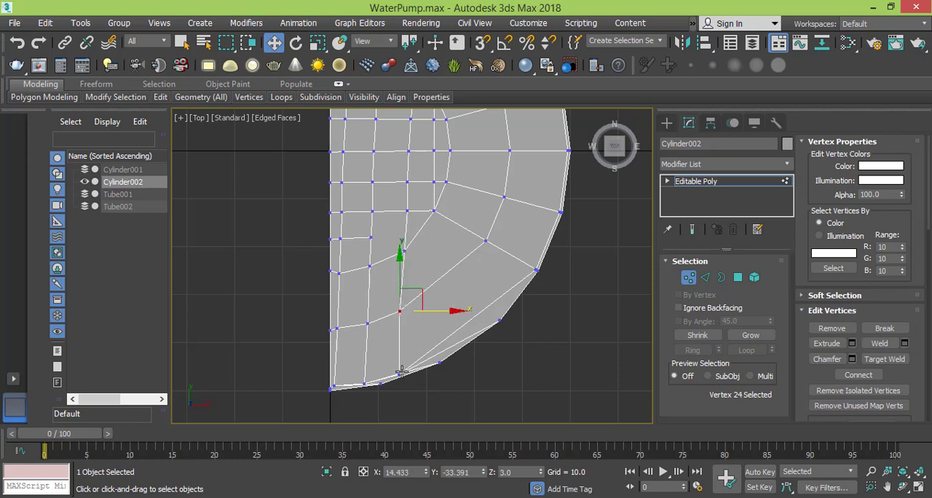
- Shift the third column's lower rim vertex to X about 13.6 and its vertex at Y about -12.6 to X about 15.8
click(399, 374)
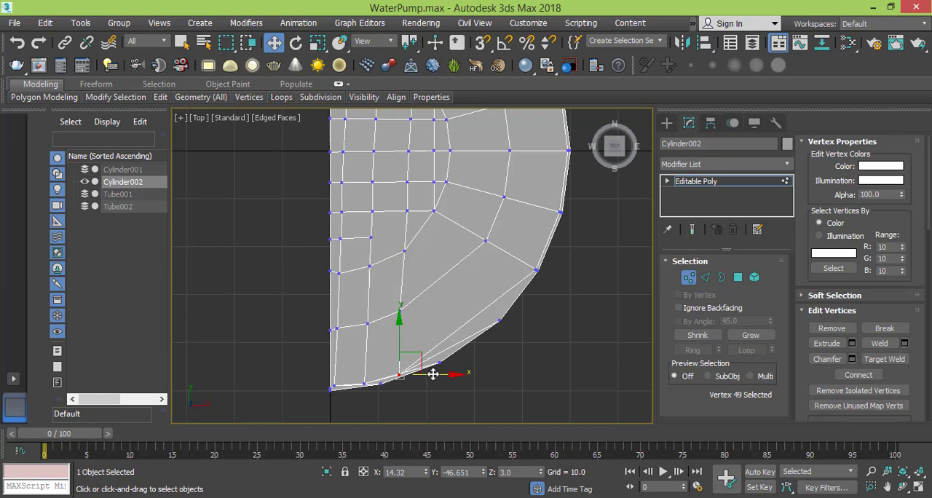
middle_drag(416, 243, 408, 327)
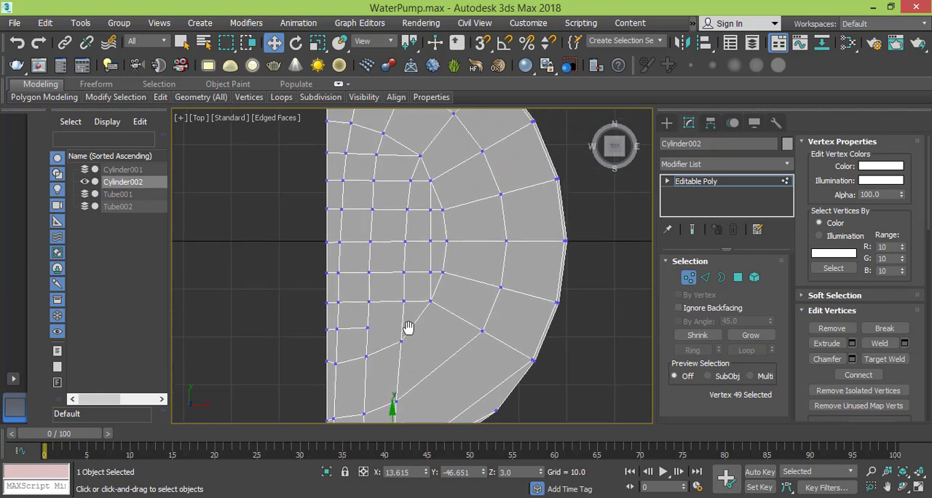
click(403, 301)
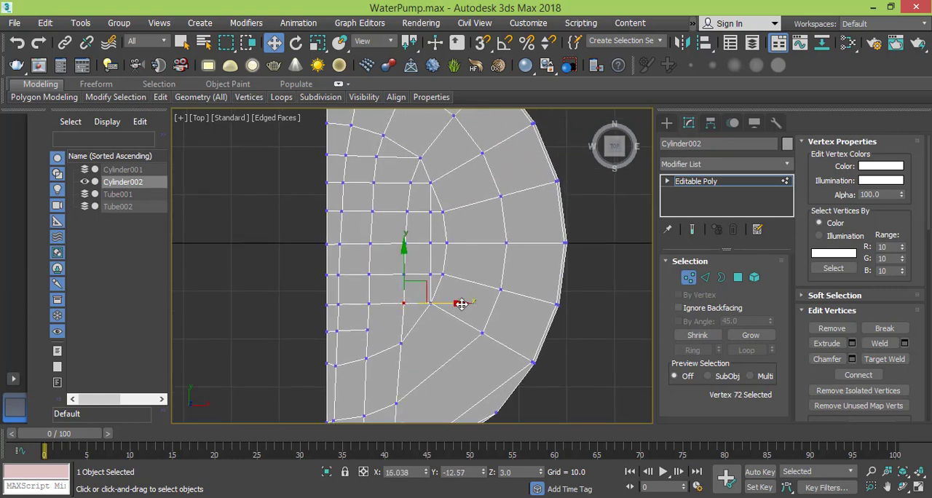
drag(460, 304, 457, 304)
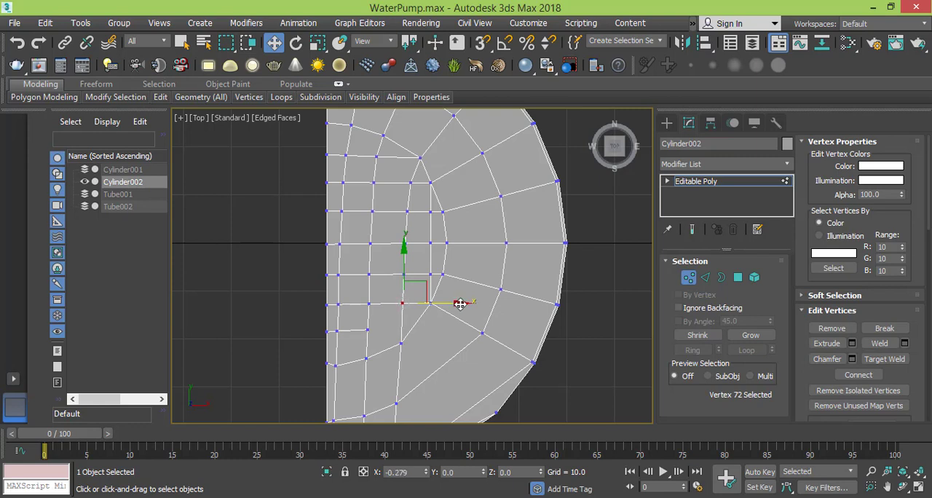
- Shift the first column's vertices toward the straight edge: Y about 24.5 to X about 4.8, and Y about 36.5 to X about 6.8
scroll(449, 186, down, 2)
middle_drag(449, 186, 449, 218)
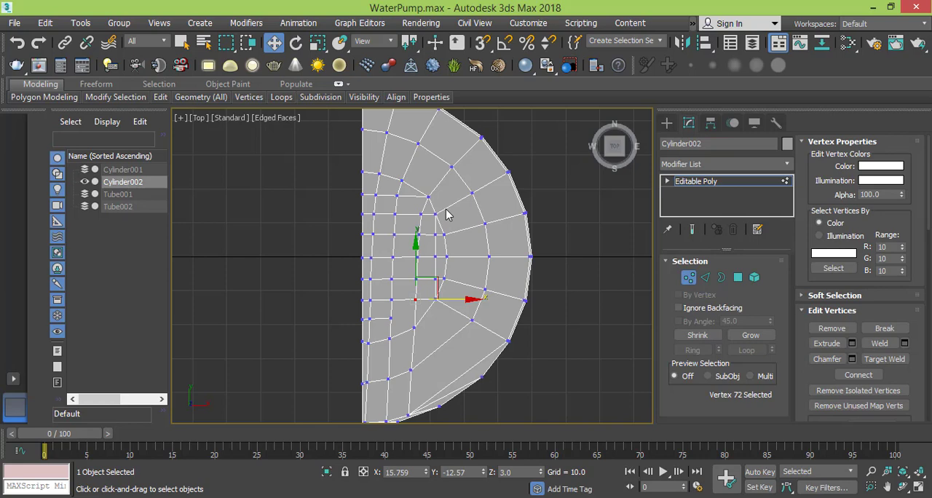
scroll(430, 233, up, 5)
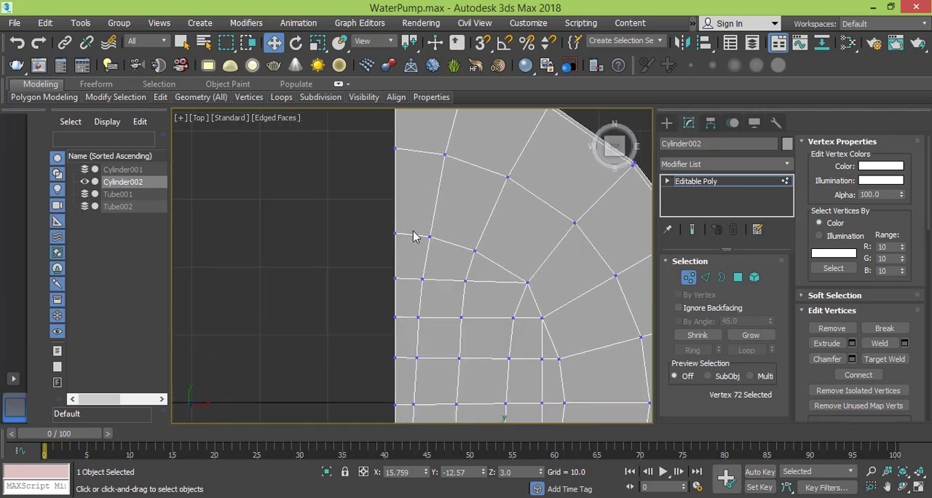
click(429, 236)
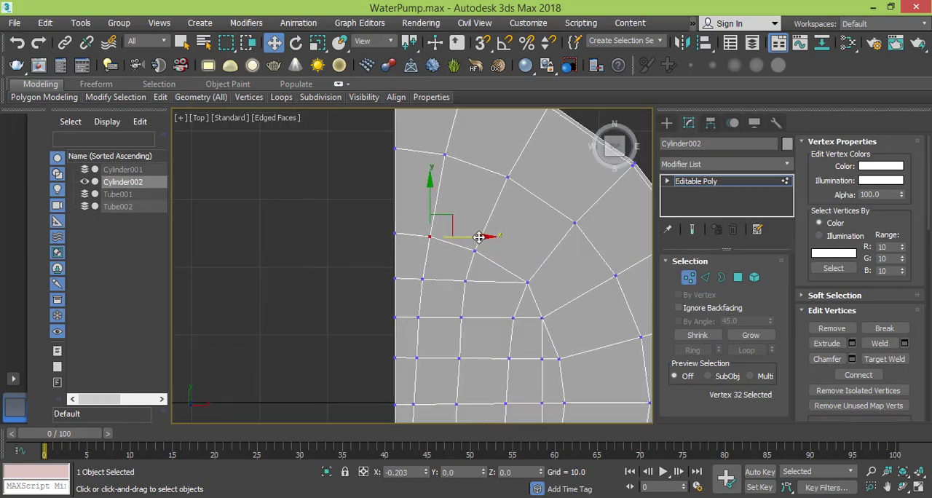
click(445, 154)
drag(500, 155, 496, 153)
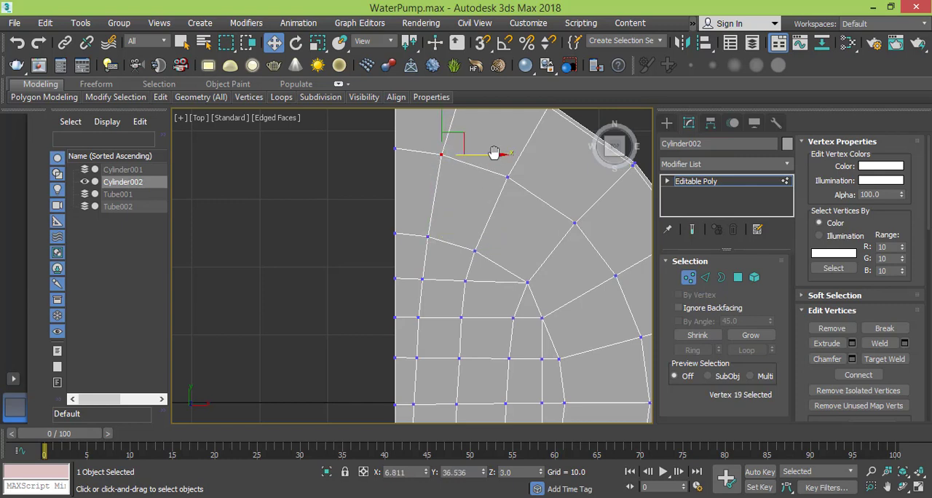
- Select both rim vertices ending the first column at the upper arc and shift them toward the straight edge to X about 9.6
middle_drag(496, 154, 499, 264)
click(466, 182)
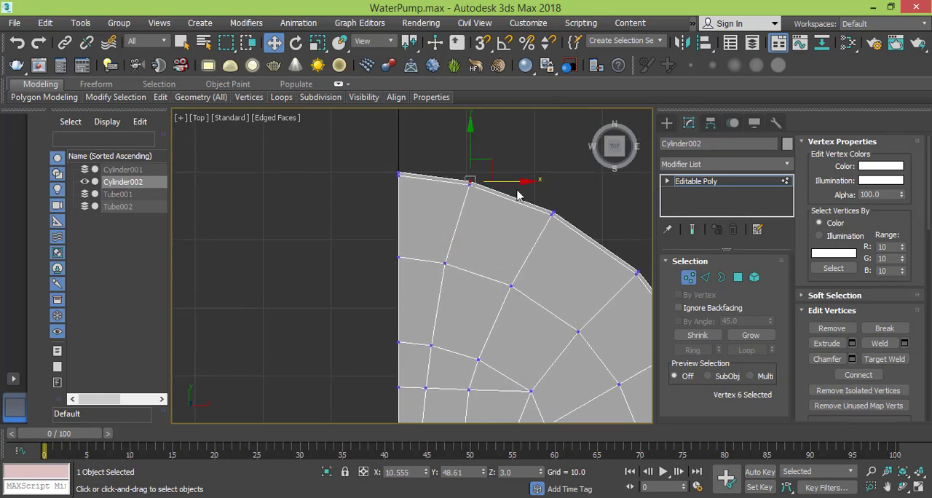
scroll(469, 191, up, 5)
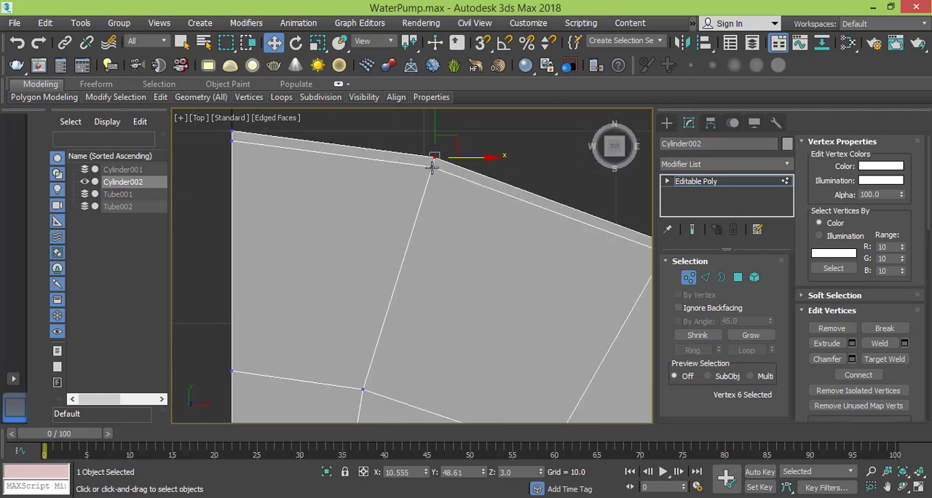
ctrl+click(432, 167)
drag(488, 160, 474, 154)
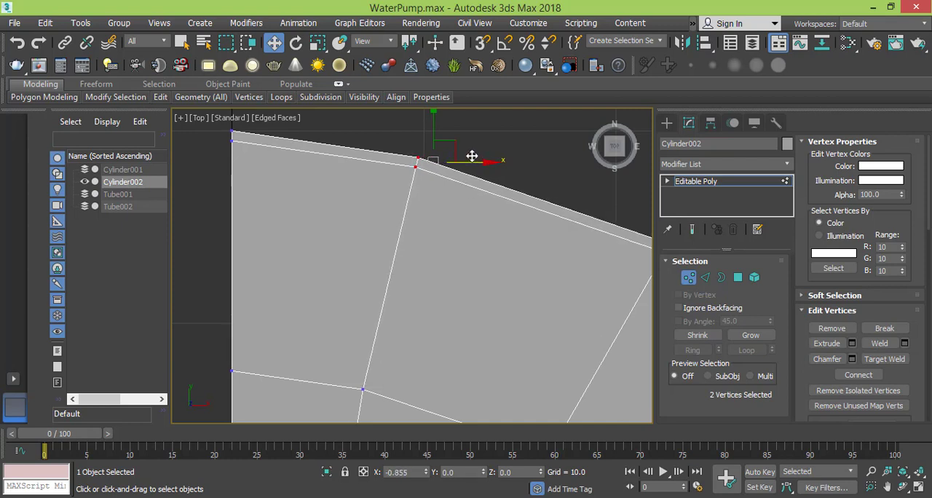
- Shift the third column's corner vertex at Y about 17.7 toward the straight edge to X about 18.5
scroll(464, 223, down, 4)
middle_drag(461, 269, 442, 191)
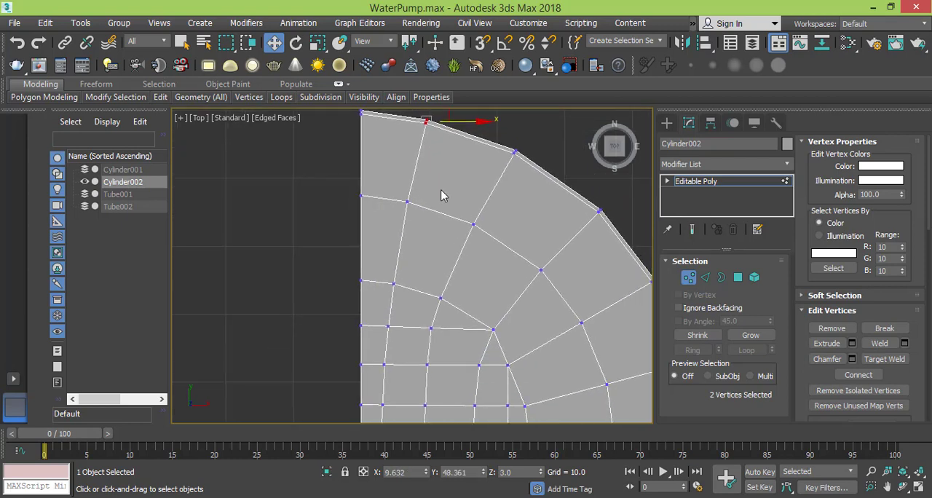
scroll(525, 281, down, 2)
middle_drag(525, 280, 458, 264)
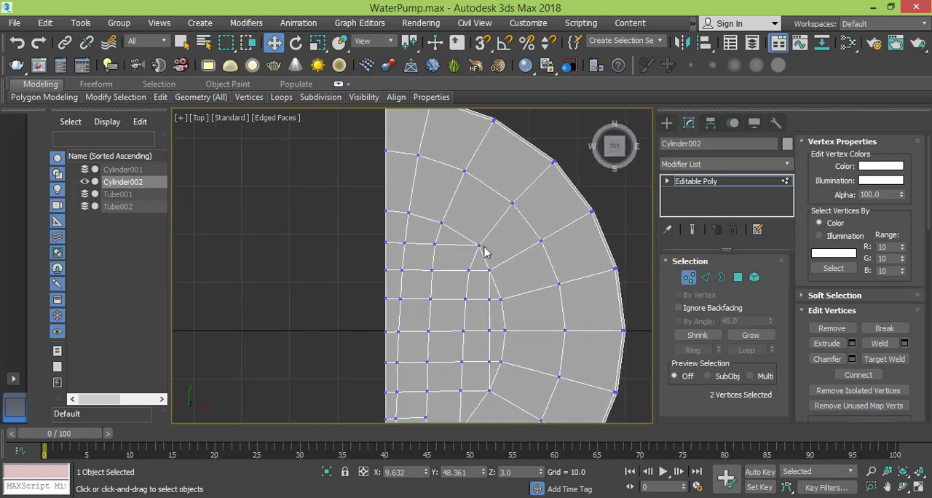
click(478, 246)
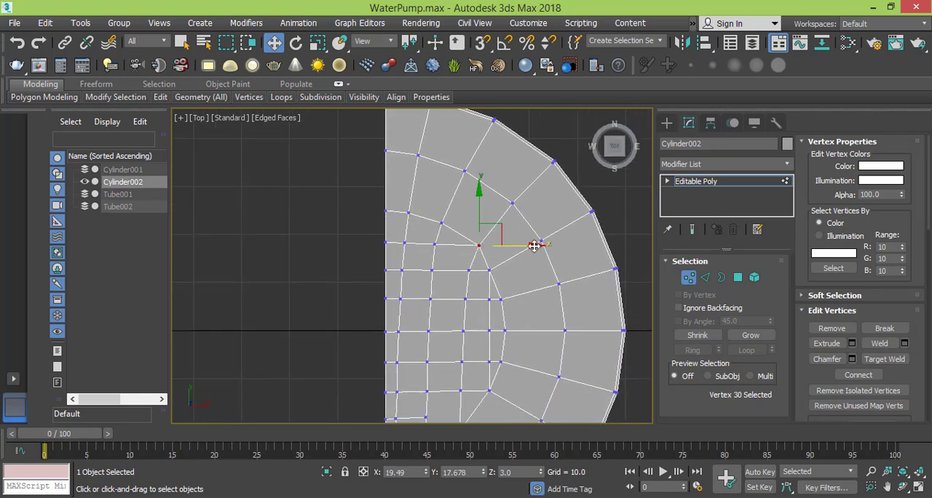
drag(531, 245, 530, 245)
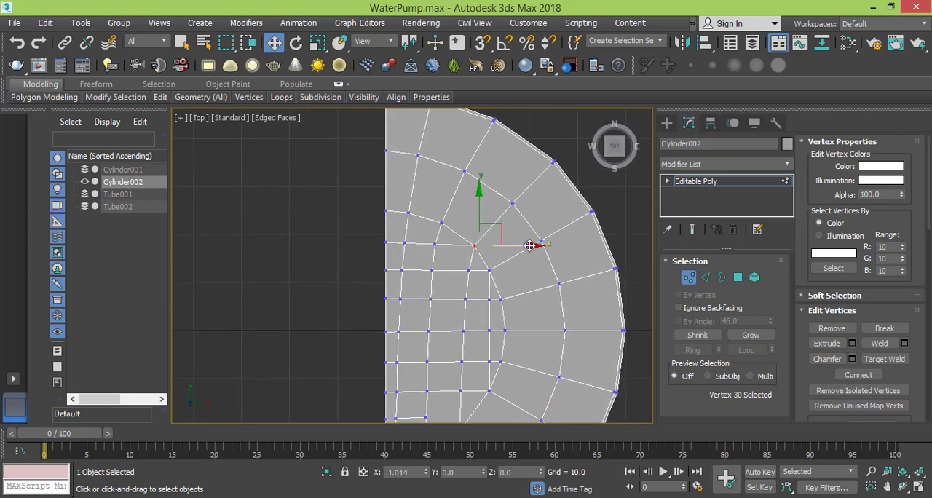
- Shift the third column's vertex at Y about 12.5 toward the straight edge to X about 16.7
click(470, 271)
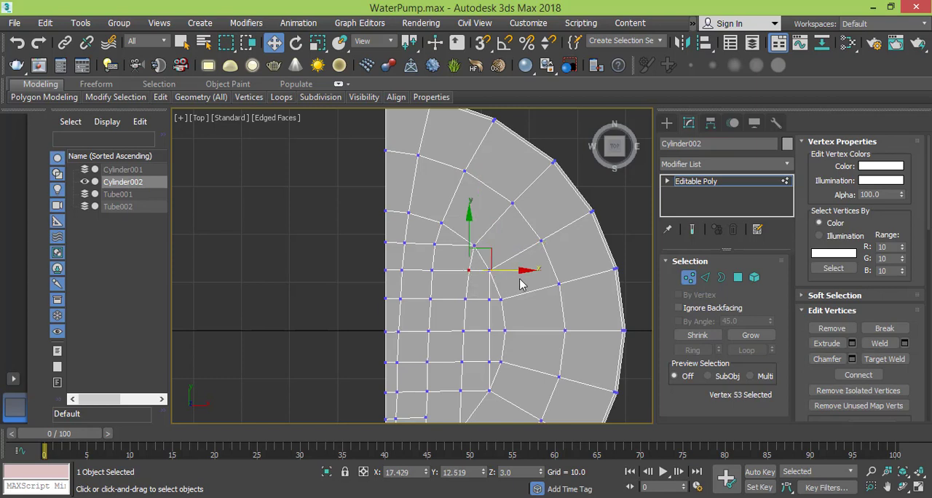
ctrl+click(433, 270)
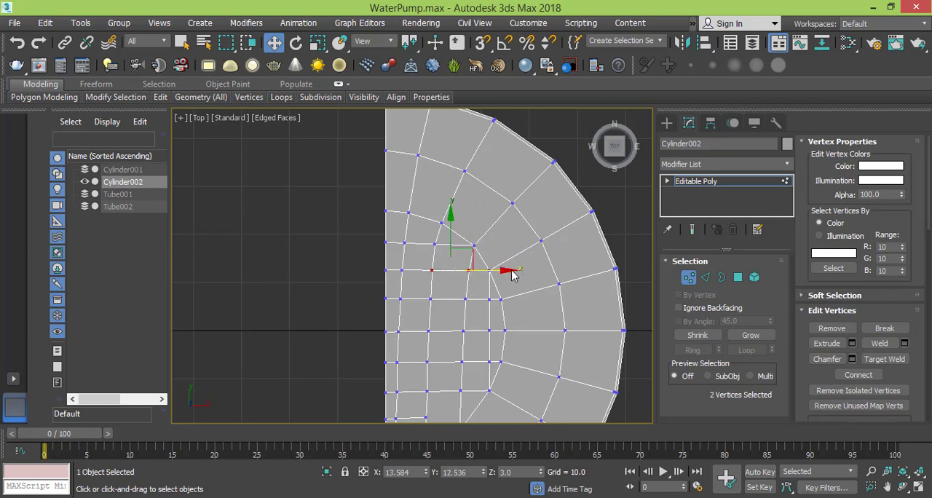
drag(505, 271, 505, 270)
click(474, 275)
click(470, 271)
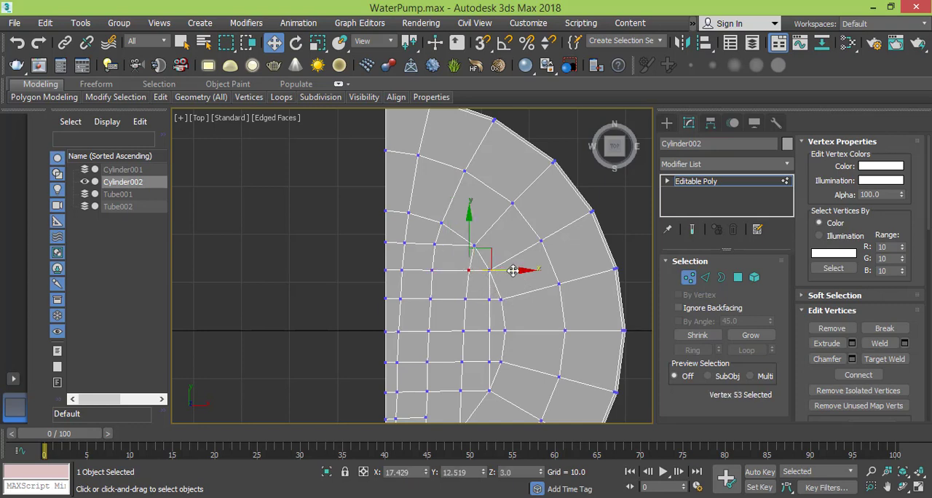
drag(513, 270, 510, 271)
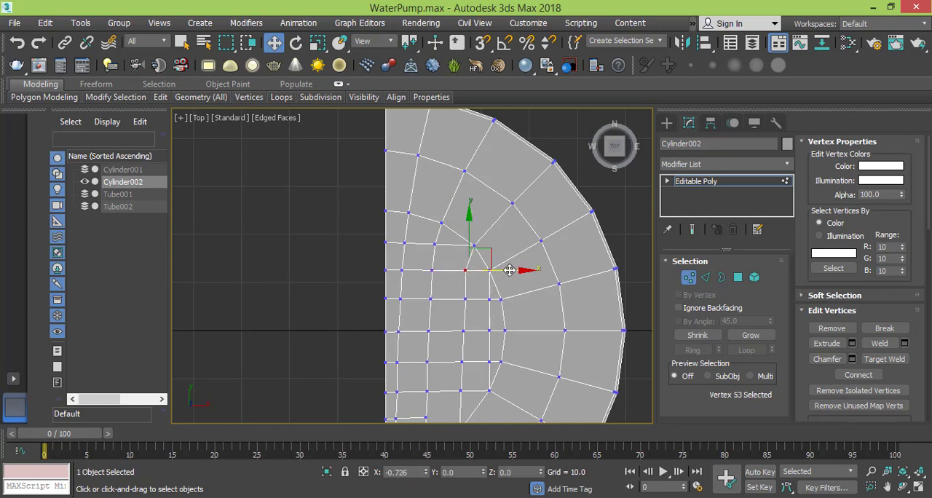
- Shift the third column's vertices toward the straight edge: Y about 6.5 to X about 16.0, and Y about -0.1 to X about 15.6
click(467, 299)
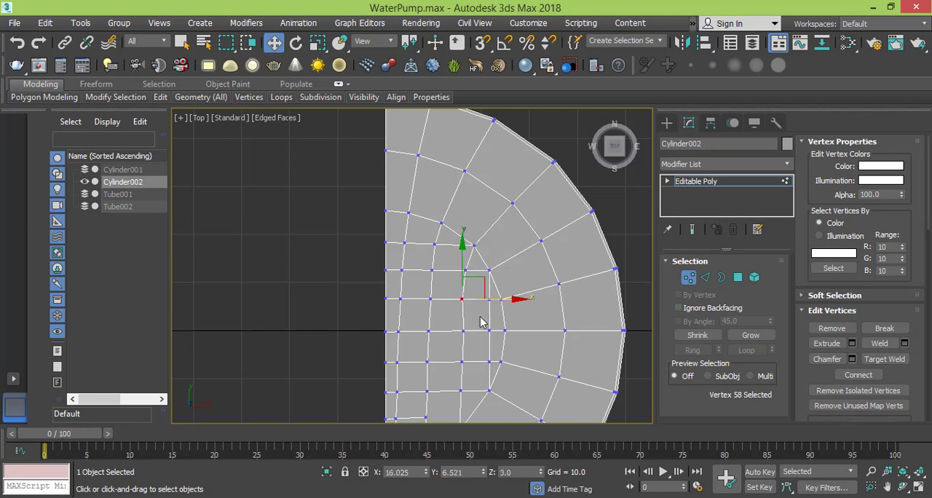
click(464, 331)
drag(490, 331, 488, 331)
- Shift the third column's vertices toward the straight edge: Y about -6.5 to X about 15.2, and Y about -12.6 to X about 14.9
middle_drag(469, 297, 474, 192)
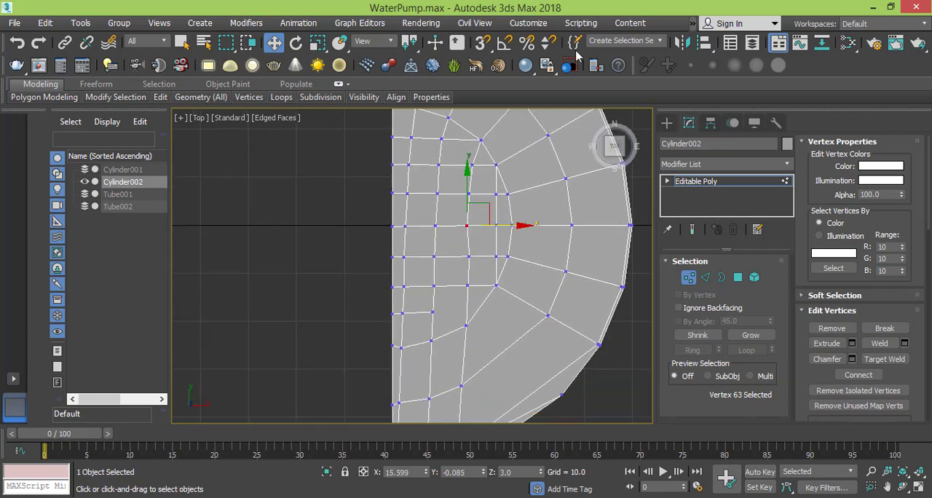
click(466, 258)
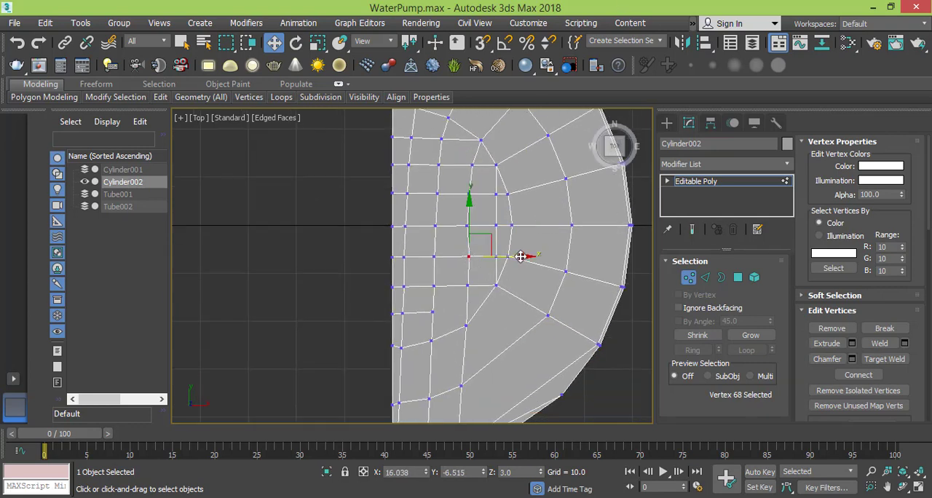
drag(515, 259, 518, 258)
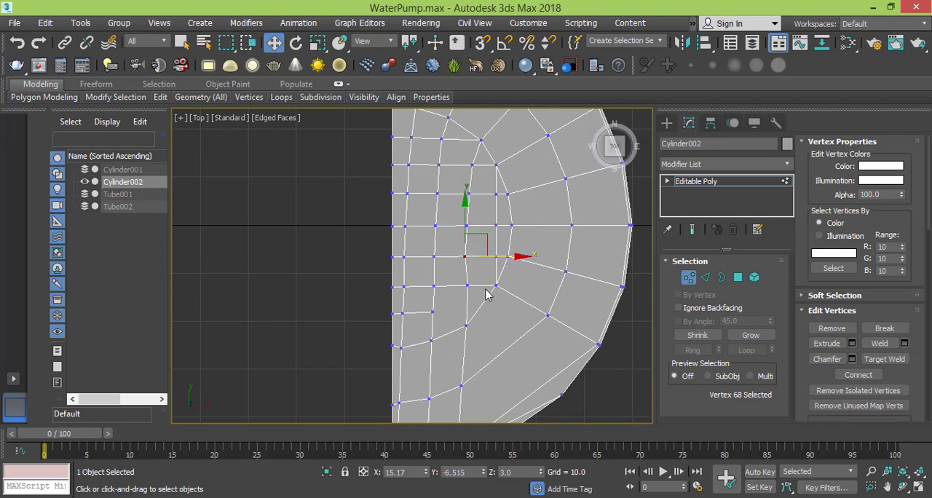
click(466, 285)
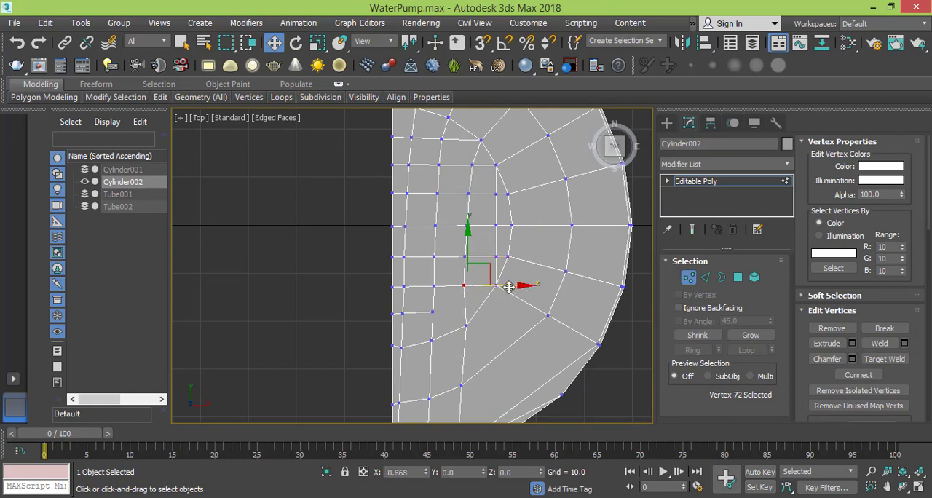
middle_drag(499, 300, 473, 235)
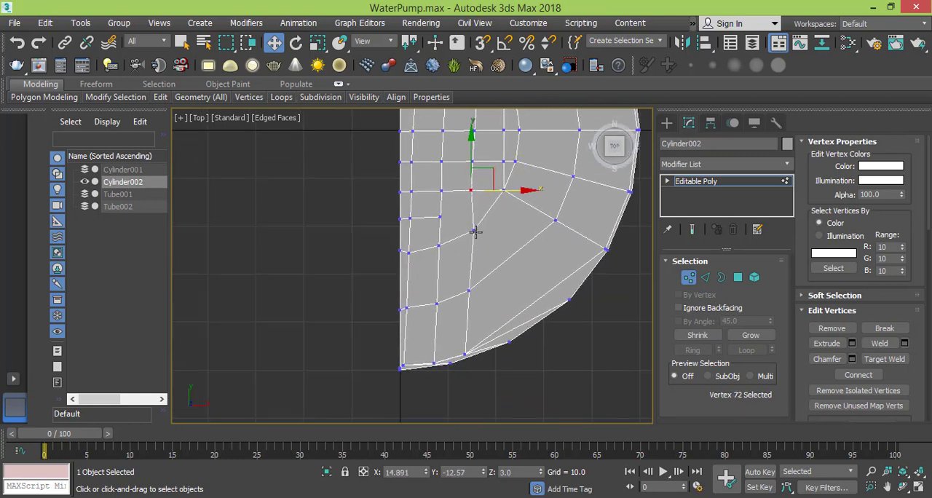
- Shift the third column's last three vertices down to the lower rim toward the straight edge, to X about 14.4, 13.7 and 13.0
click(474, 231)
drag(530, 231, 525, 231)
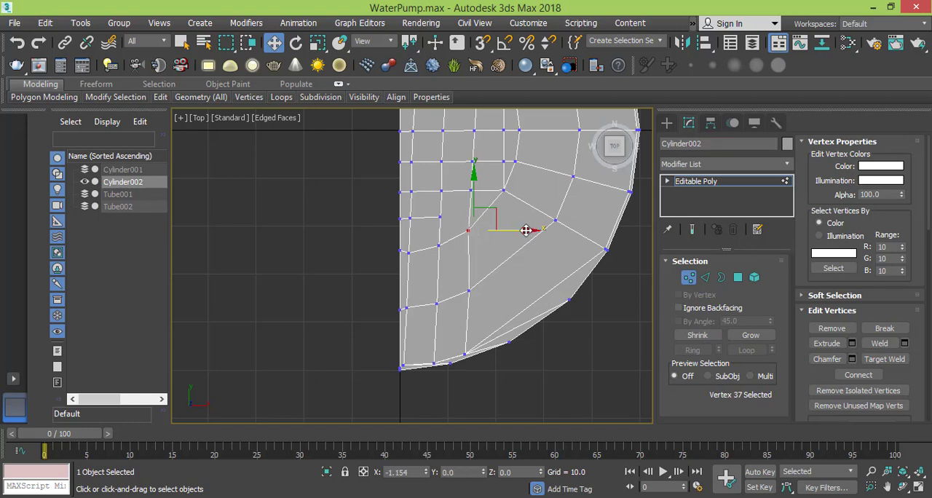
click(468, 290)
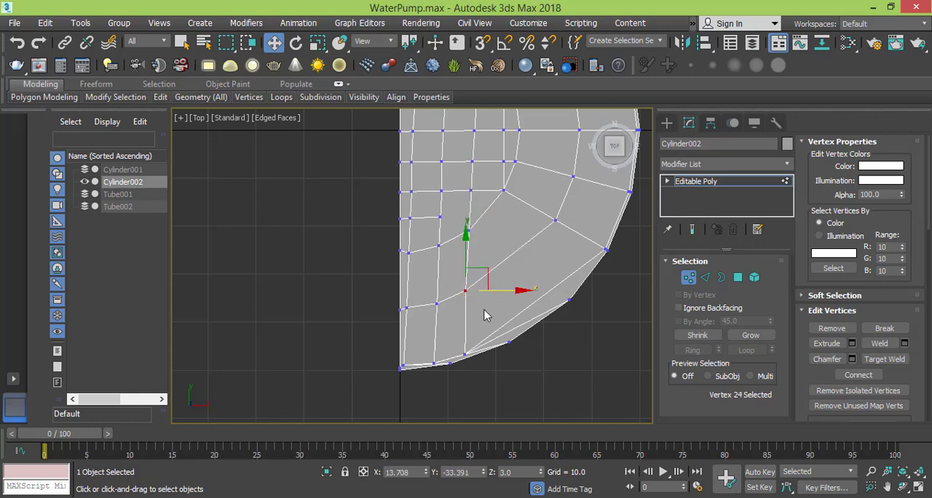
click(476, 354)
drag(481, 354, 476, 354)
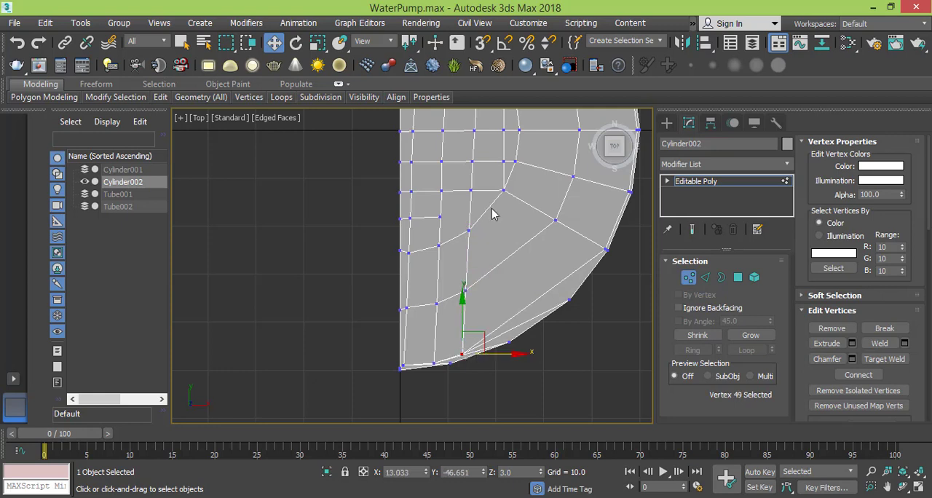
- Shift the second column's vertices at Y about 12.5, 6.6 and 0 toward the straight edge, centring the lower two at X about 8.4
middle_drag(492, 211, 491, 336)
scroll(498, 249, down, 2)
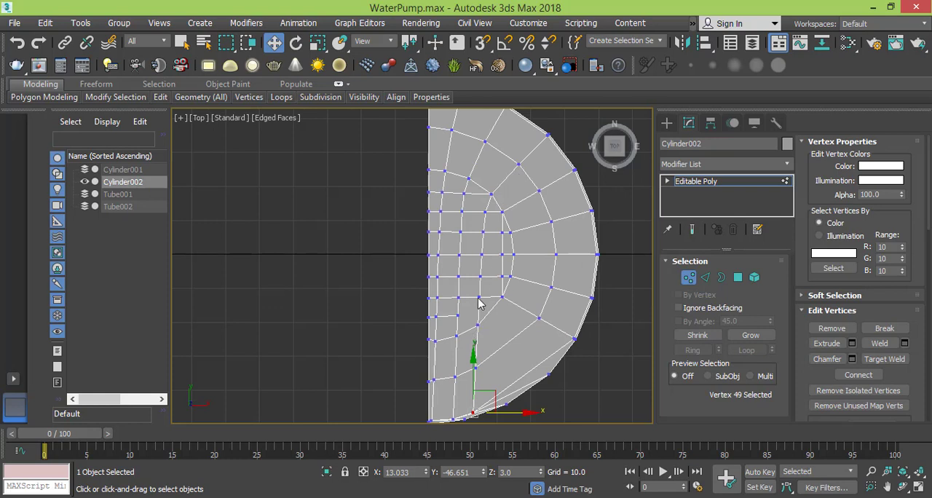
click(460, 210)
drag(512, 213, 511, 213)
click(462, 231)
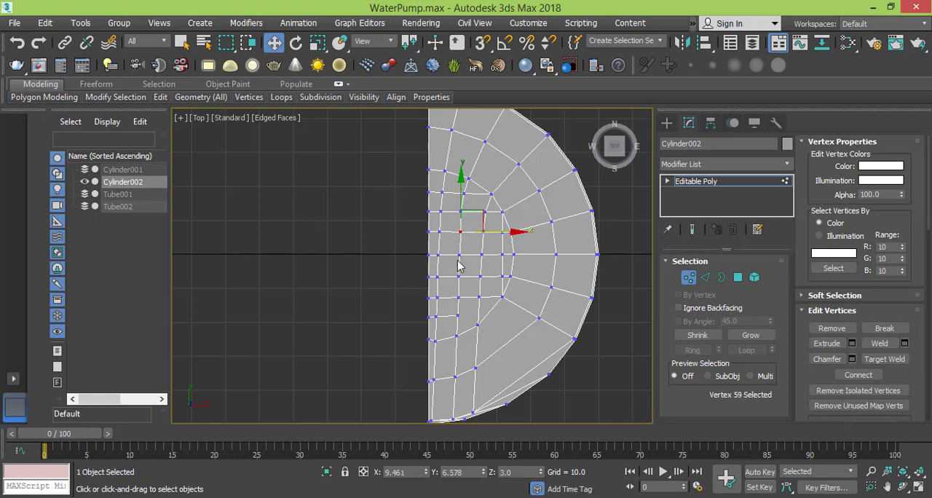
ctrl+click(457, 255)
drag(501, 245, 495, 244)
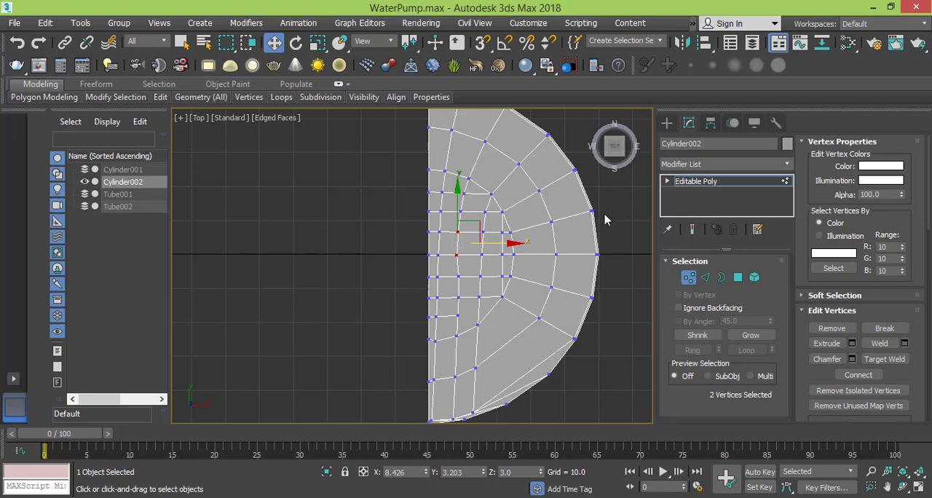
- Shift the second column's vertex at Y about -6.6 toward the straight edge to X about 7.9
click(458, 276)
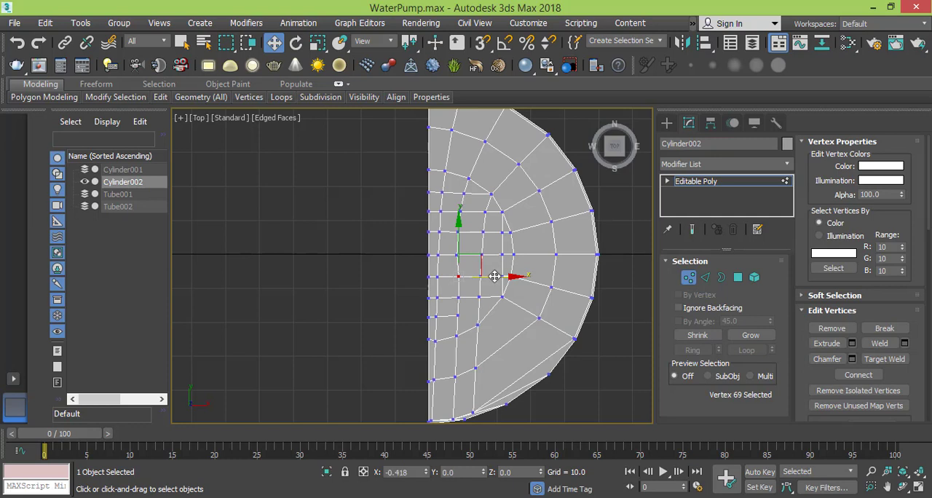
scroll(457, 316, up, 1)
scroll(456, 316, up, 1)
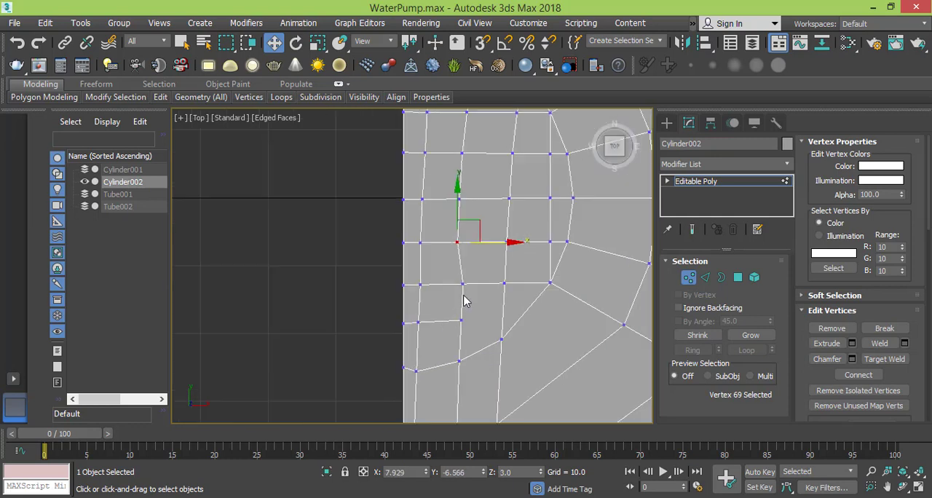
- Shift the second column's vertices toward the straight edge: Y about -18.0 to X about 7.9, and Y about -12.7 to X about 7.7
click(462, 283)
ctrl+click(461, 321)
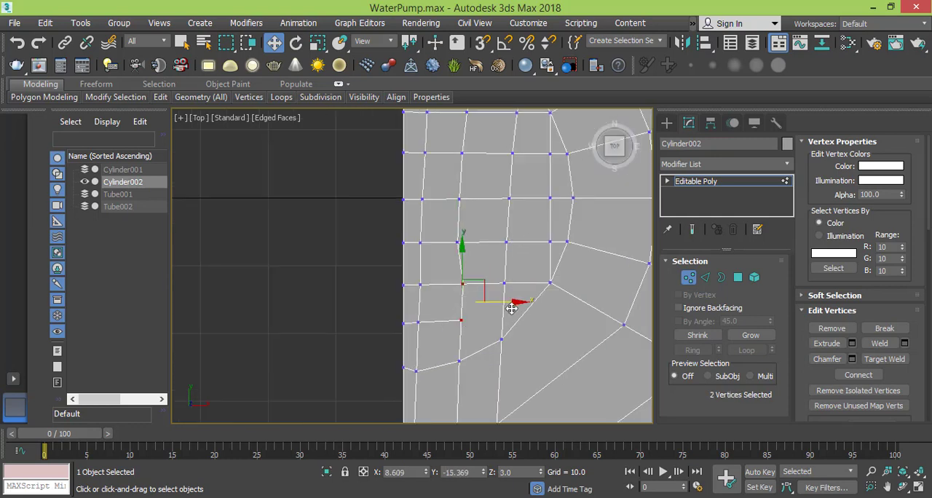
drag(511, 305, 508, 308)
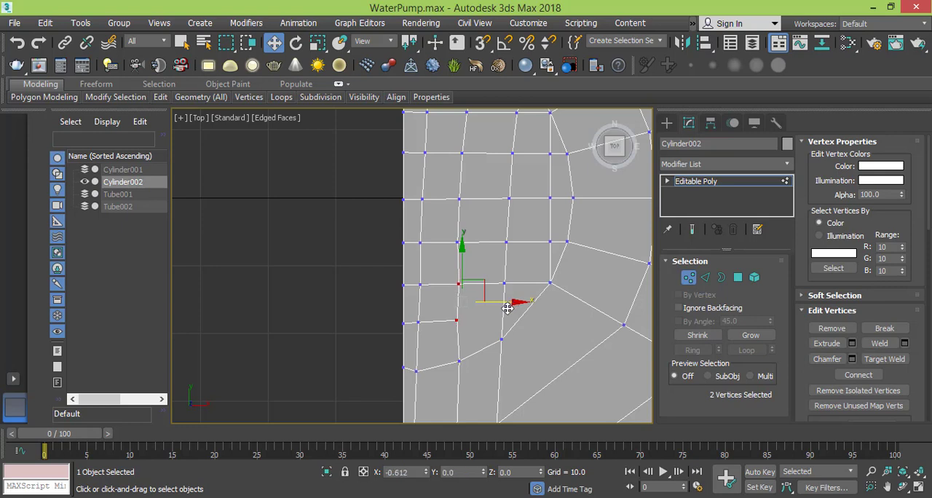
click(458, 284)
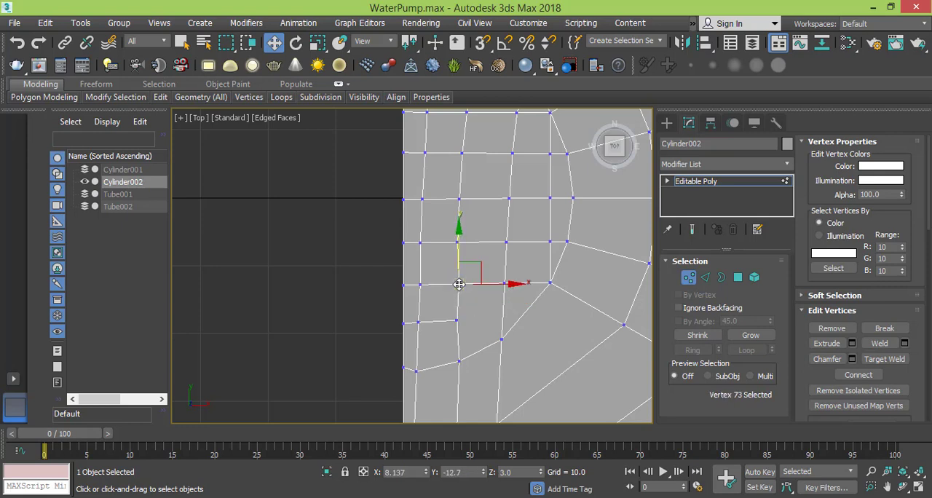
drag(518, 287, 515, 285)
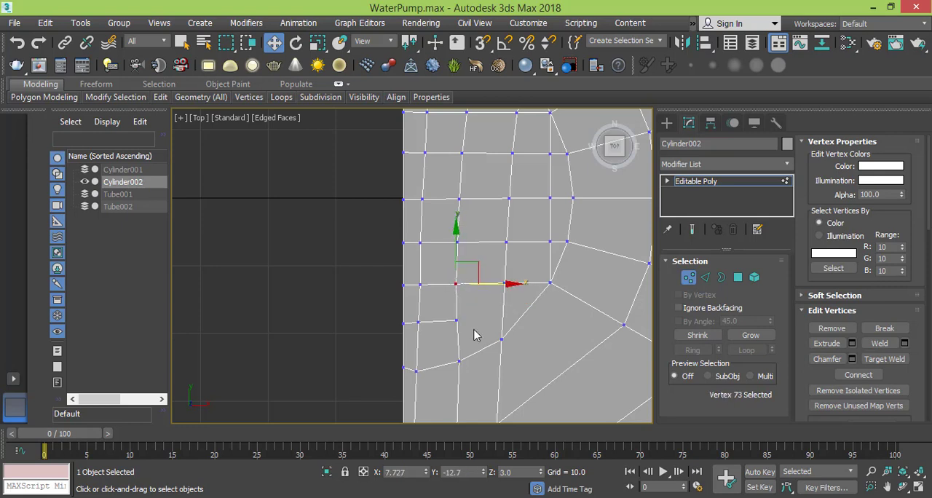
- Select the second column's last three vertices down to the lower rim and shift them together slightly toward the straight edge
middle_drag(470, 323, 510, 197)
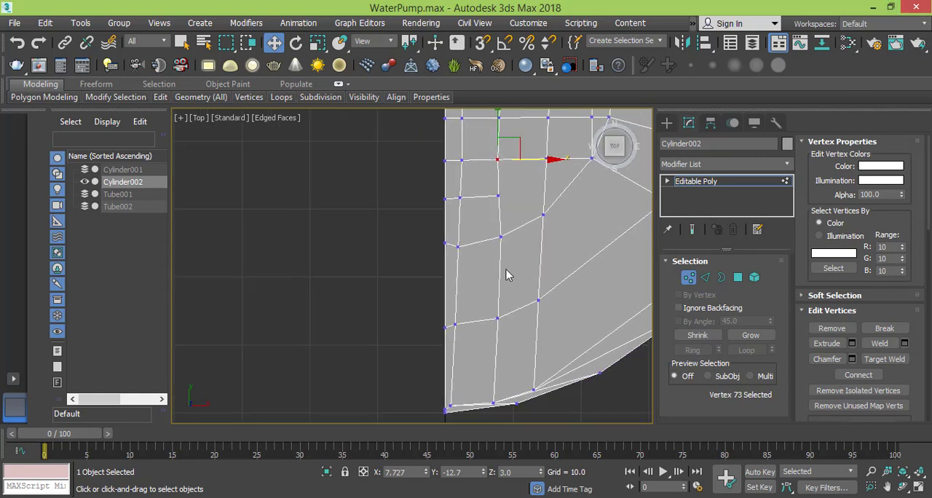
click(500, 236)
ctrl+click(497, 317)
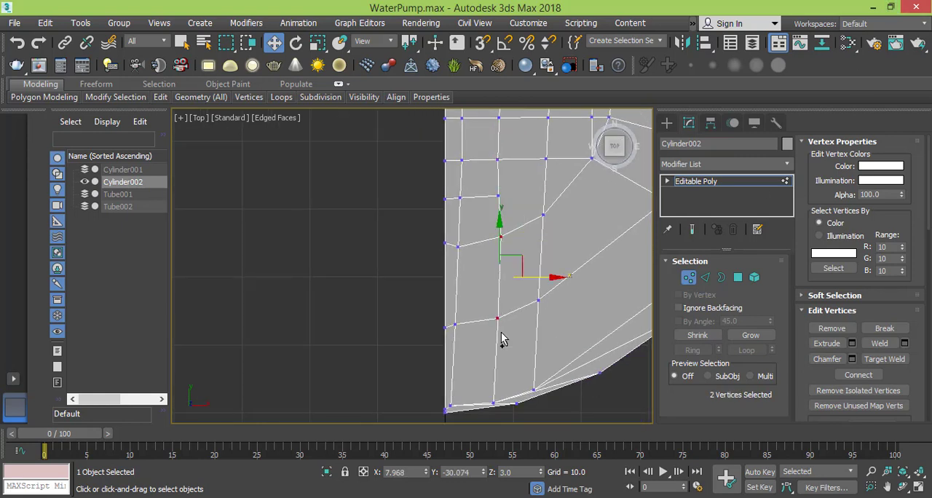
ctrl+click(493, 402)
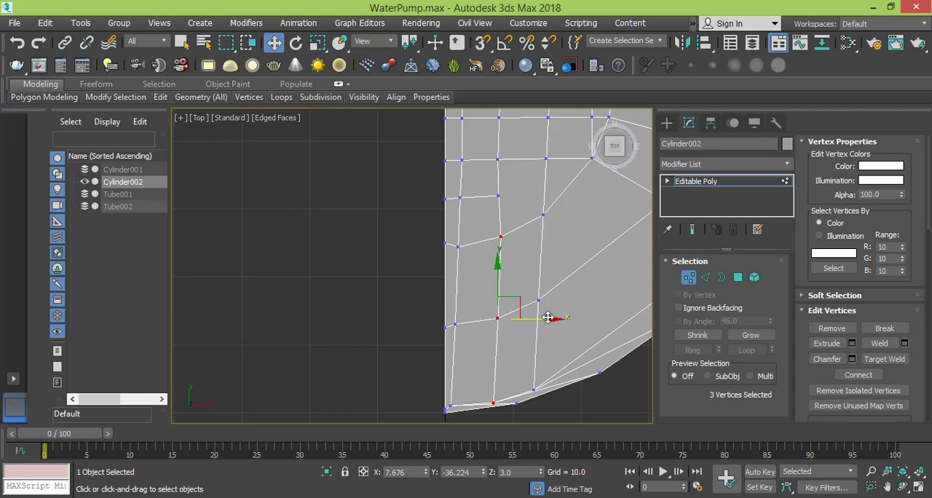
drag(547, 317, 539, 319)
- Shift the second column's vertex at Y about -18.0 toward the straight edge to X about 7.4
click(498, 196)
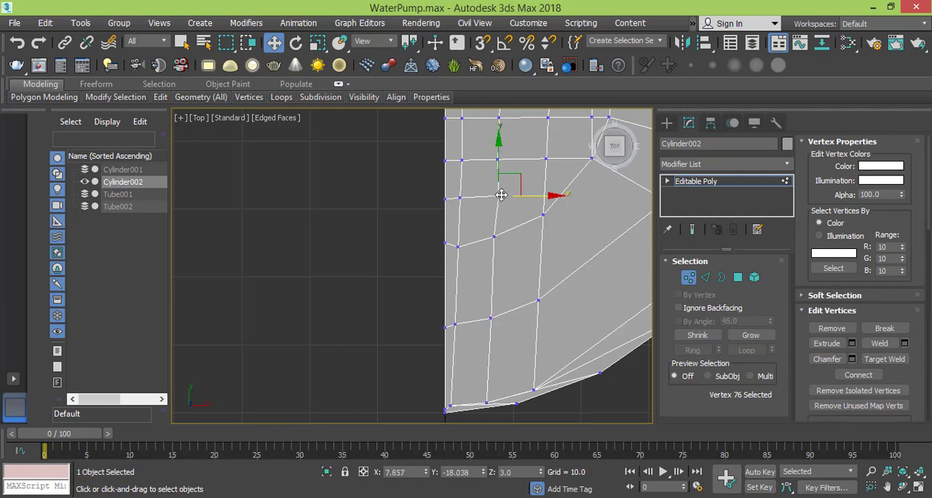
drag(548, 199, 545, 198)
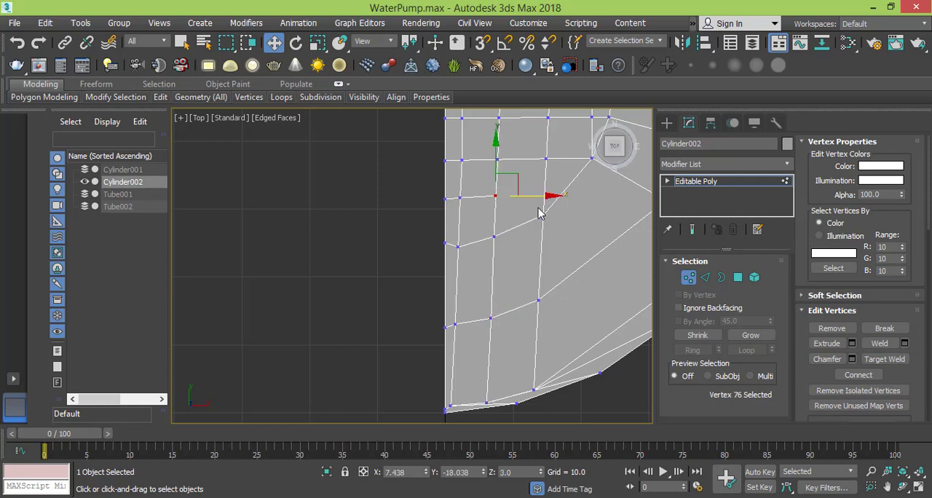
scroll(540, 209, down, 3)
middle_drag(541, 201, 510, 318)
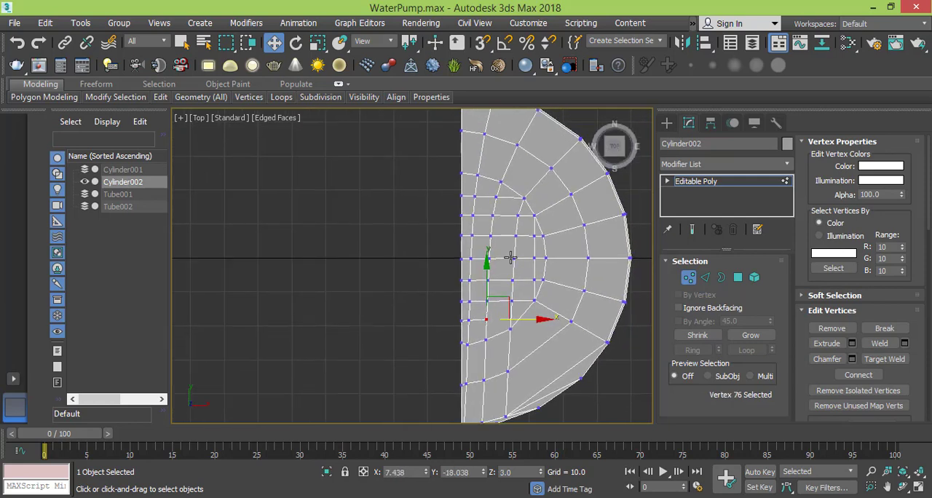
scroll(510, 258, down, 2)
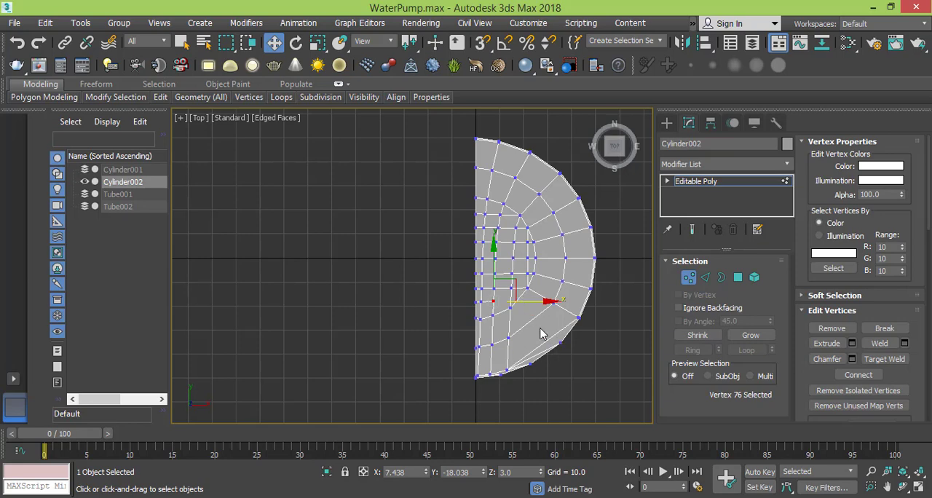
- Cut a new edge line across the cap's lower outer faces, from the inner curved ring out to the rim
scroll(536, 317, up, 2)
right_click(508, 312)
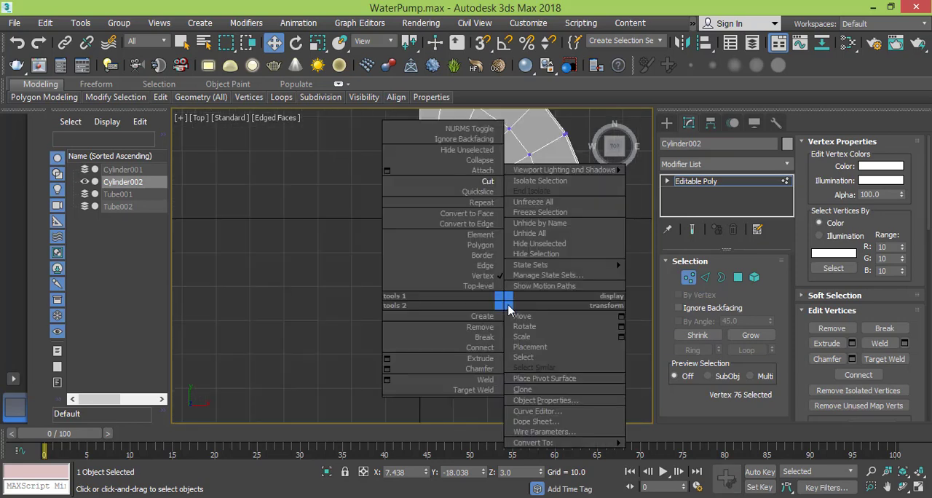
click(477, 202)
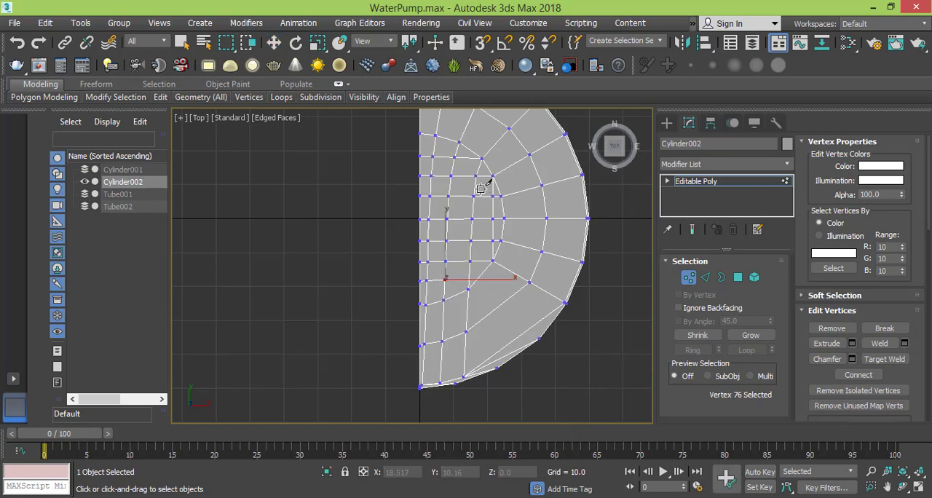
click(480, 275)
click(516, 337)
click(521, 346)
scroll(489, 353, up, 4)
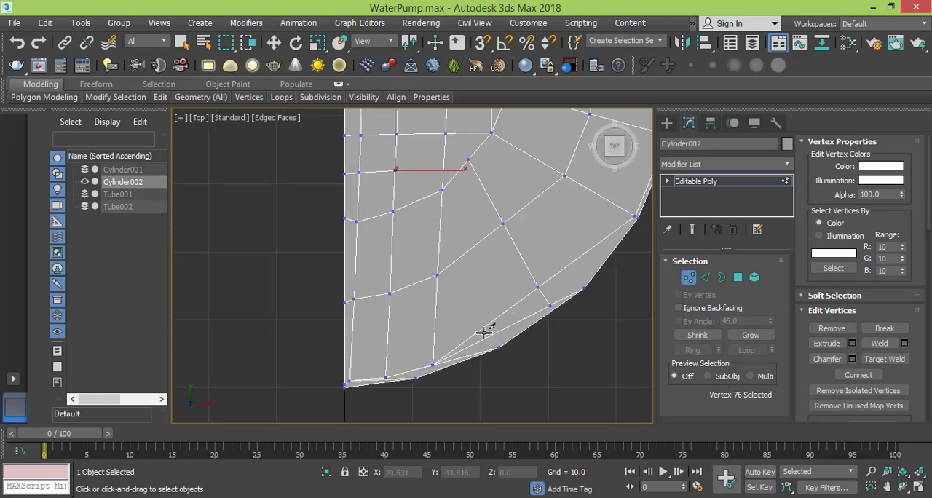
- Remove the leftover long diagonal edge along the lower rim where the new cut line ends
click(705, 277)
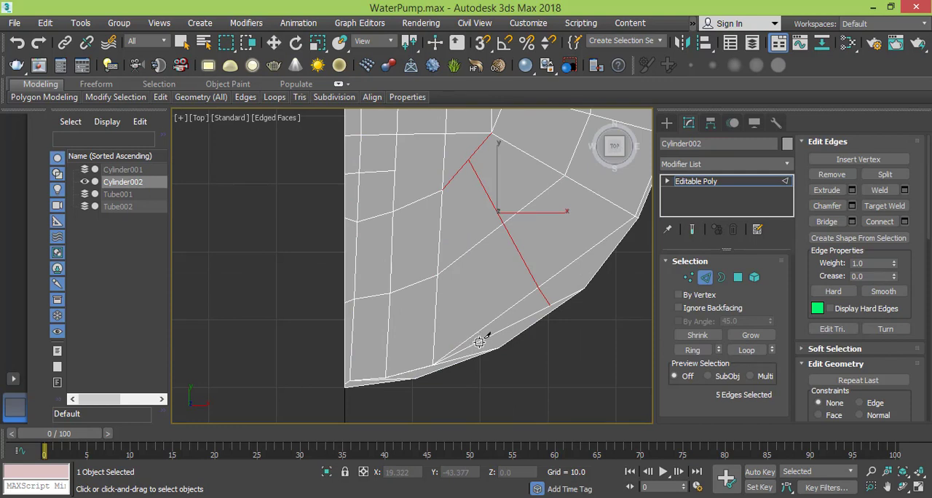
key(w)
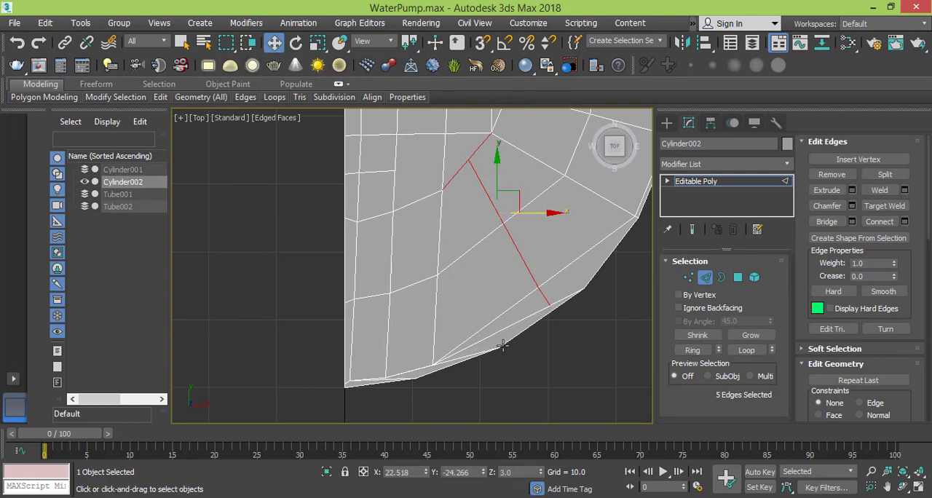
click(509, 325)
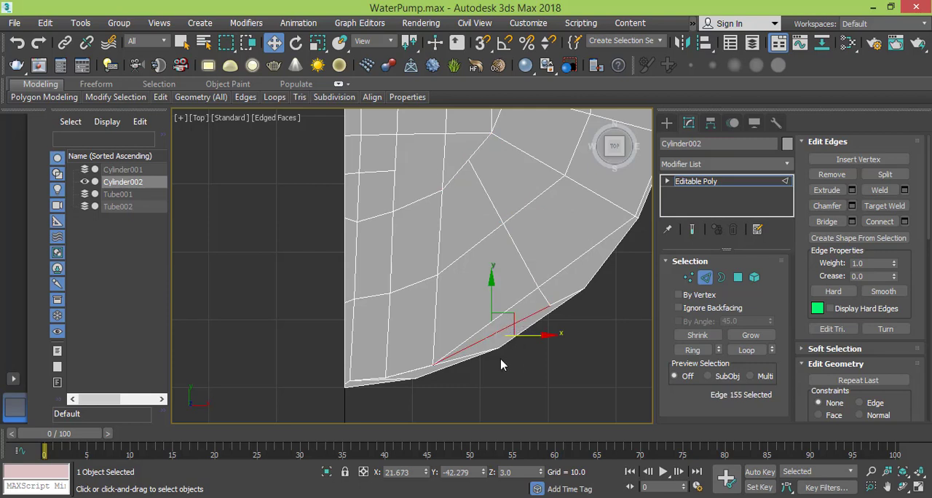
click(501, 359)
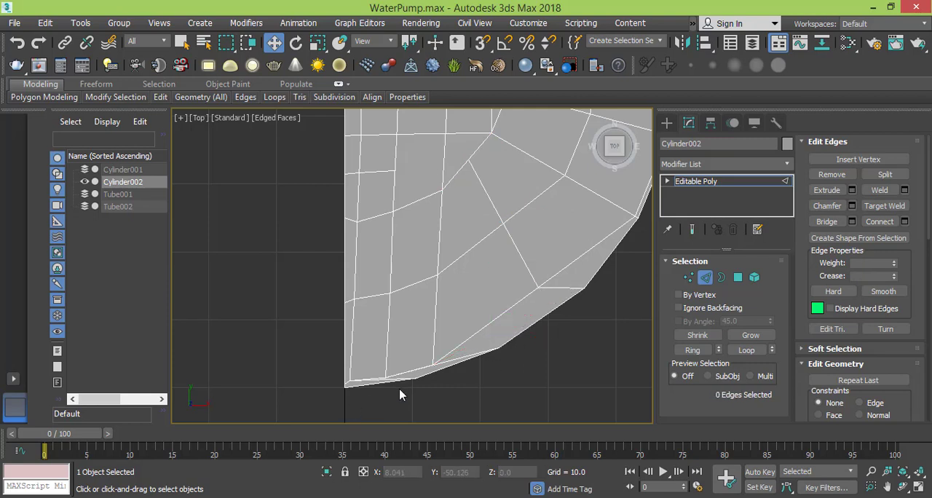
scroll(400, 393, up, 3)
scroll(391, 358, down, 1)
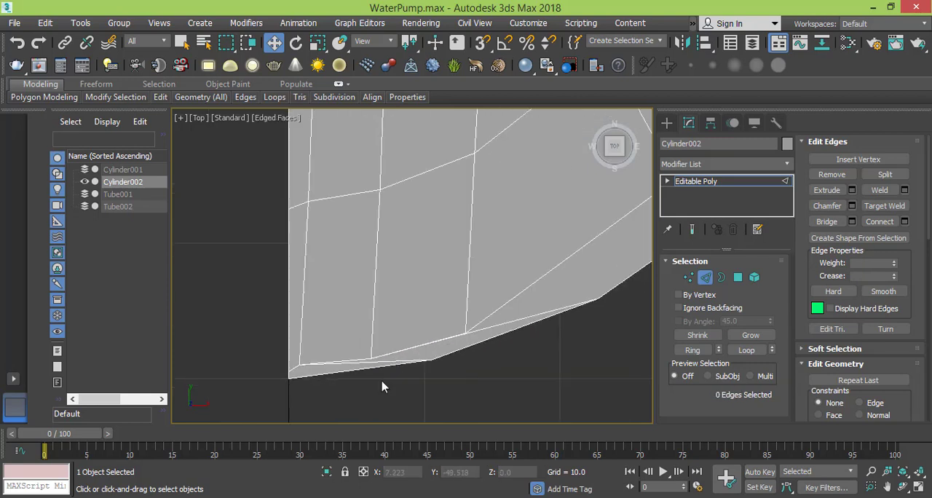
scroll(382, 386, down, 1)
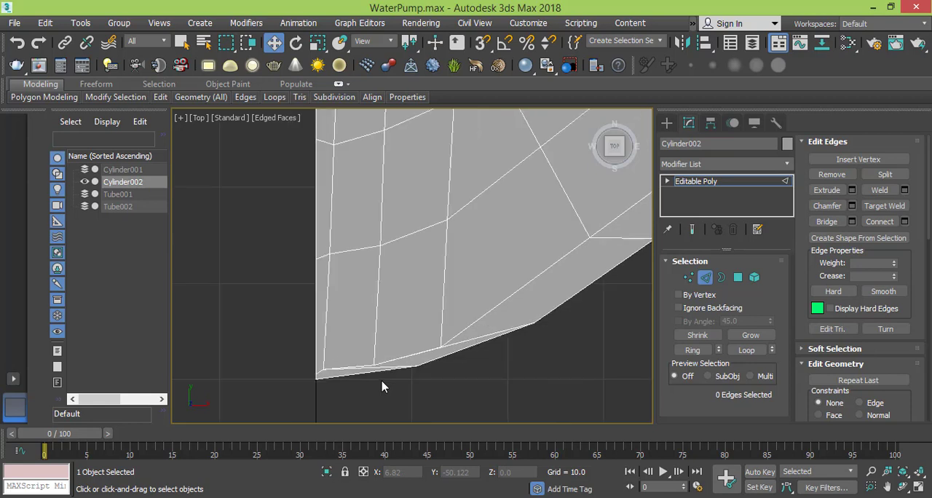
- Remove the two short vertical edges at the upper and lower ends of the inner grid's outermost column line
middle_drag(505, 283, 450, 405)
scroll(452, 331, down, 1)
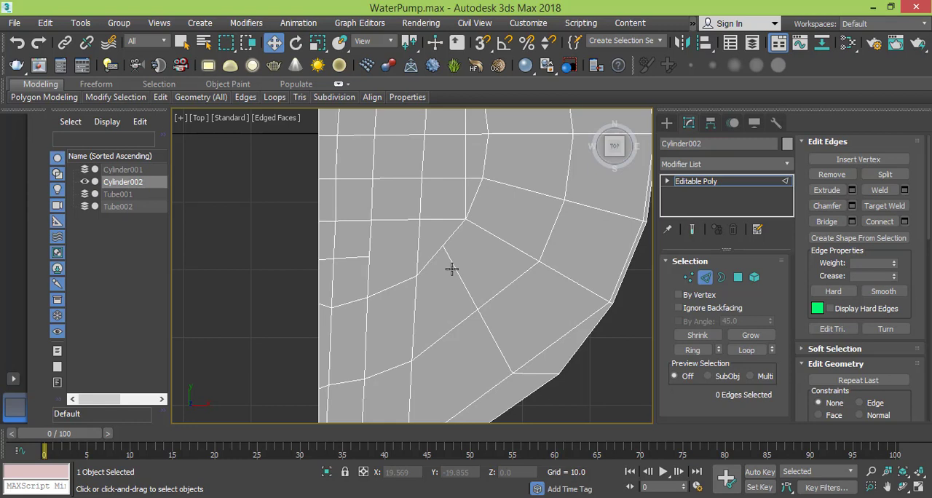
middle_drag(452, 270, 443, 312)
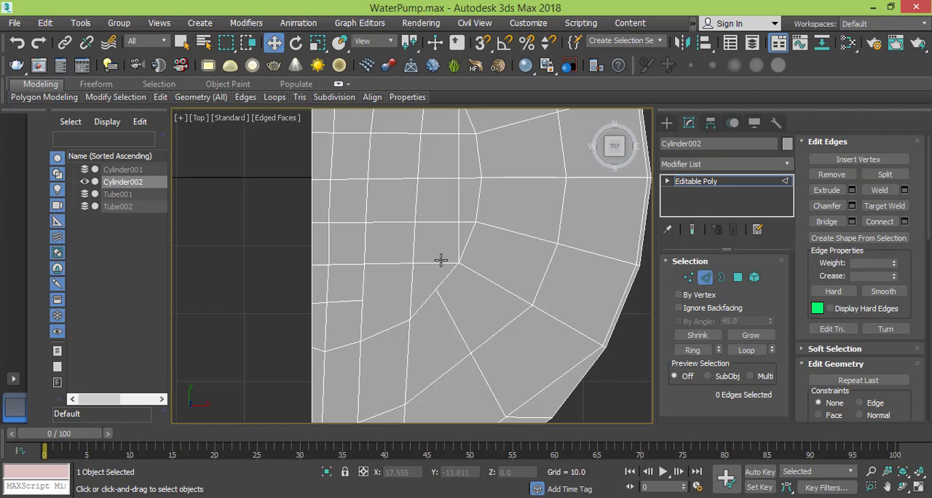
middle_drag(469, 233, 458, 279)
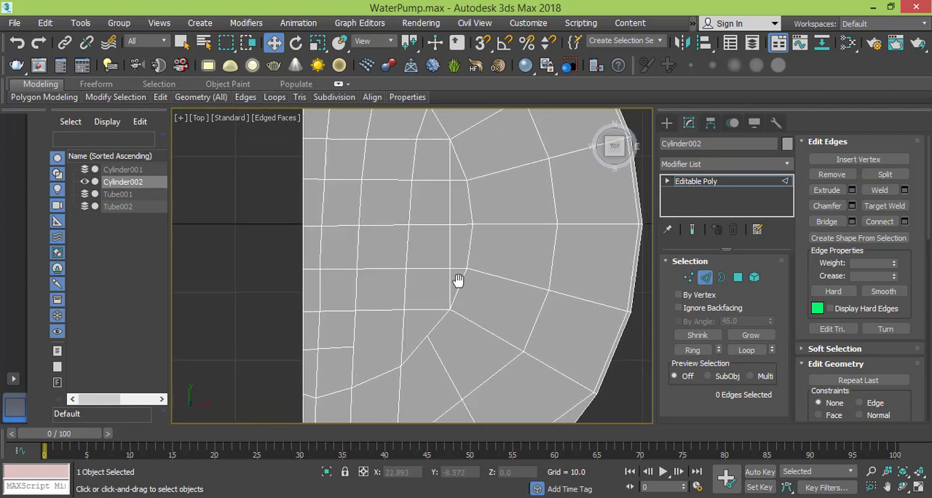
click(451, 282)
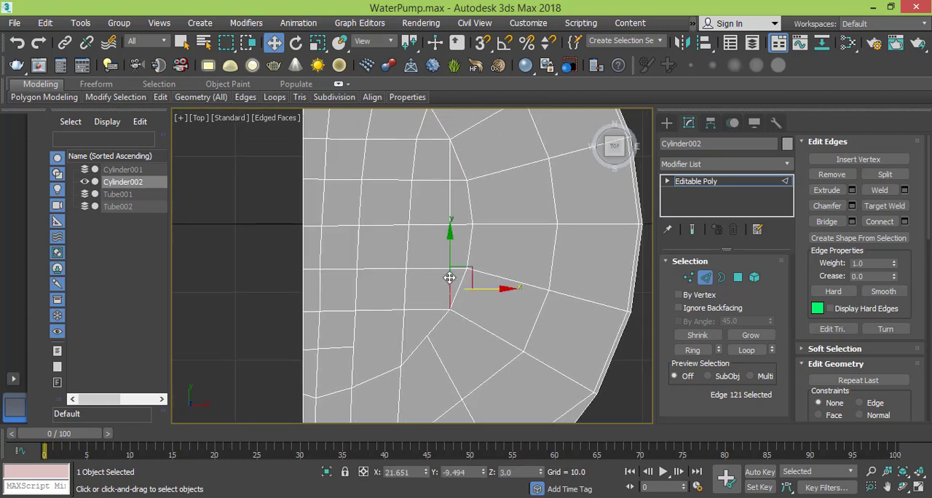
ctrl+click(451, 160)
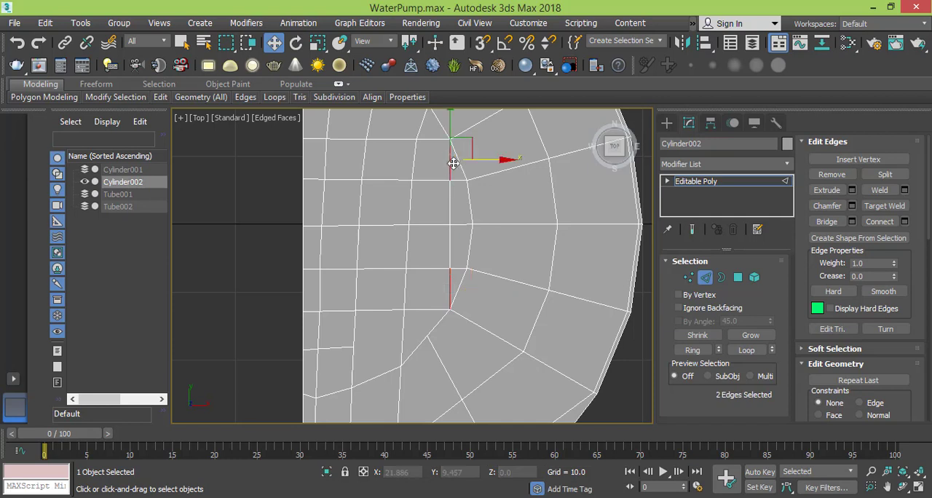
click(449, 167)
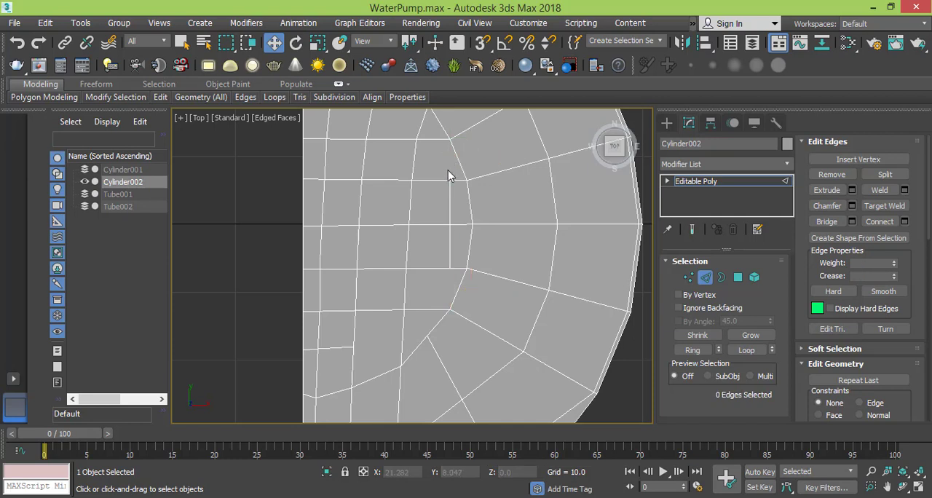
scroll(448, 175, down, 4)
middle_drag(463, 251, 481, 292)
scroll(474, 277, down, 3)
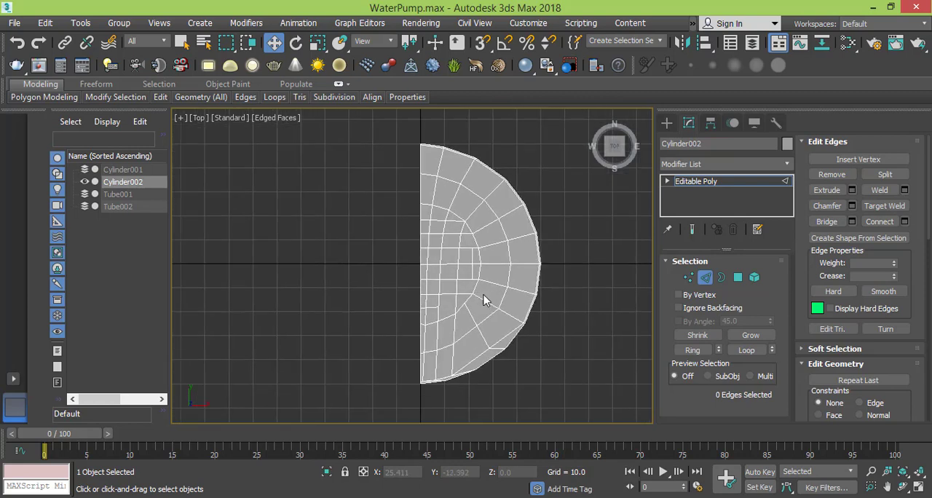
click(738, 278)
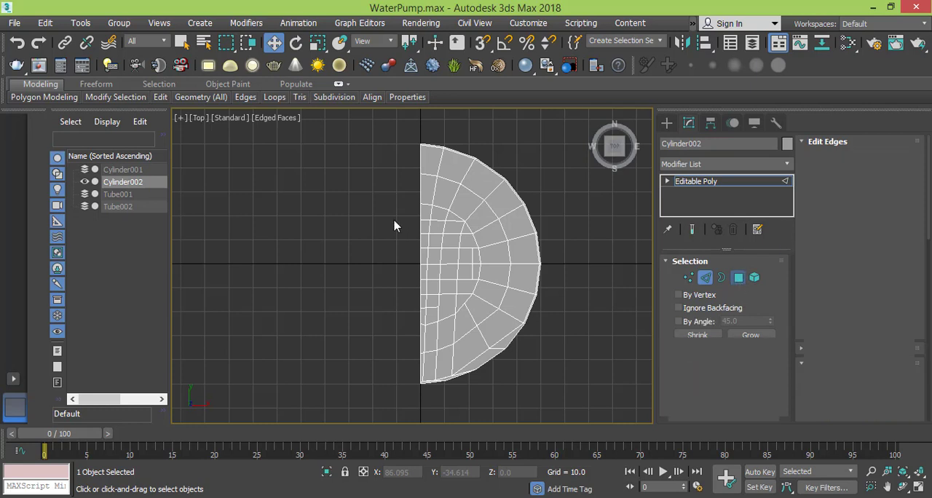
click(450, 165)
ctrl+click(443, 196)
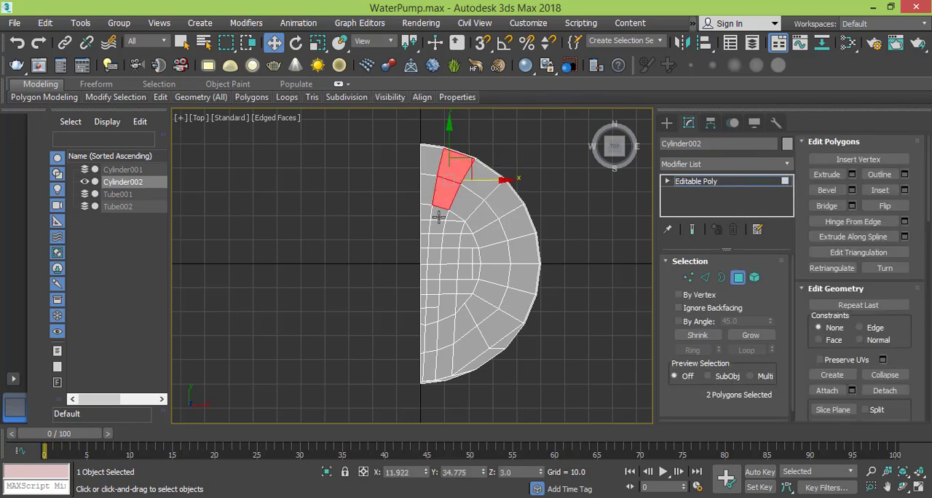
ctrl+click(439, 218)
ctrl+click(437, 227)
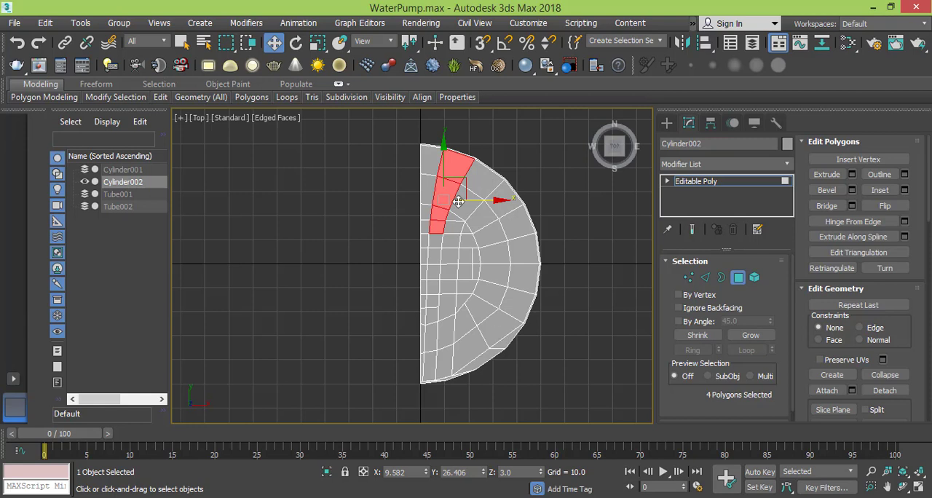
scroll(458, 206, up, 2)
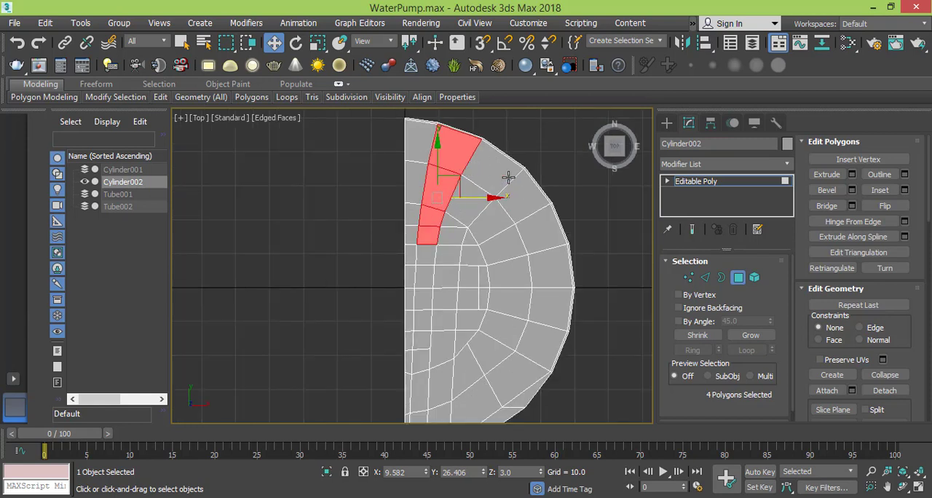
- Select the second column's full edge line from upper to lower rim, leaving out the stray edge along the lower rim
click(705, 277)
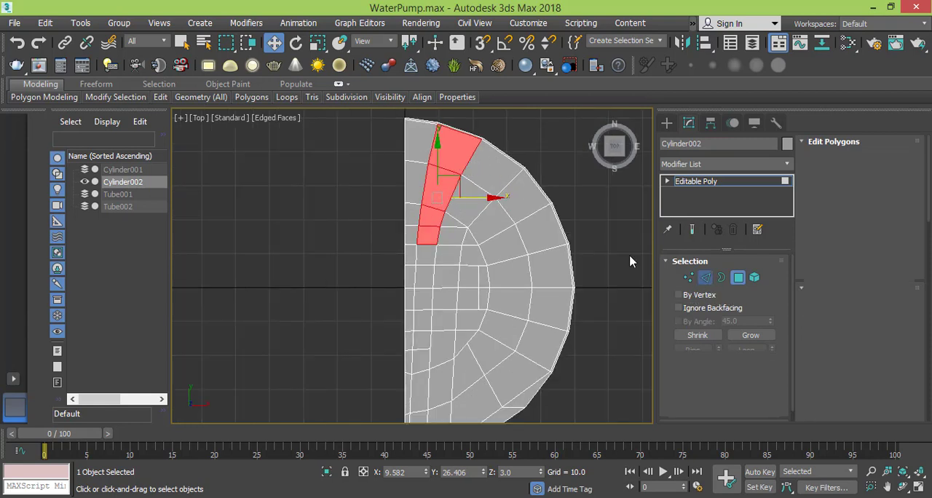
click(469, 153)
double_click(467, 163)
middle_drag(439, 349, 433, 257)
shift+click(431, 249)
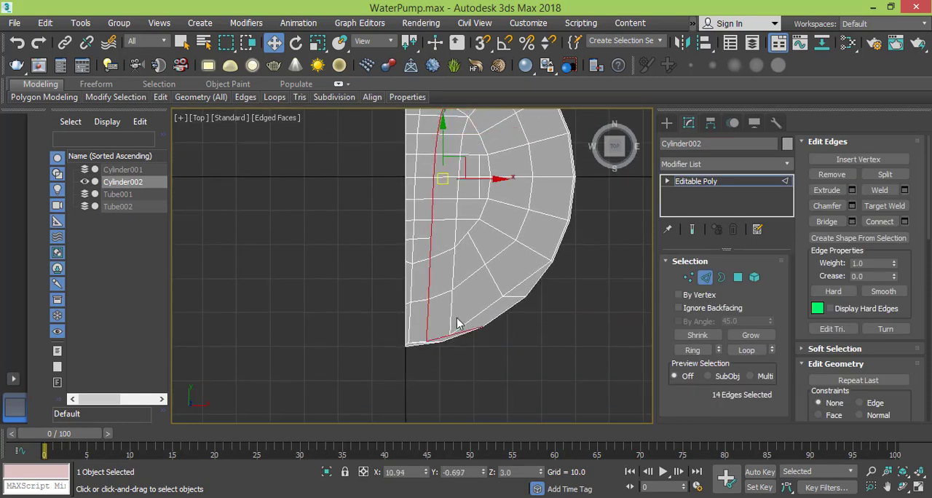
scroll(469, 348, up, 3)
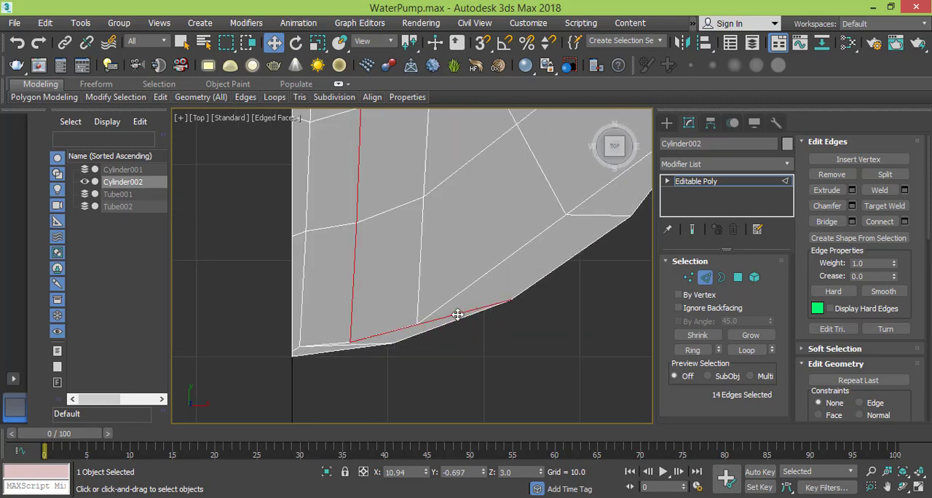
alt+click(429, 321)
middle_drag(401, 282, 411, 361)
scroll(416, 273, down, 3)
middle_drag(418, 272, 424, 383)
middle_drag(534, 250, 537, 313)
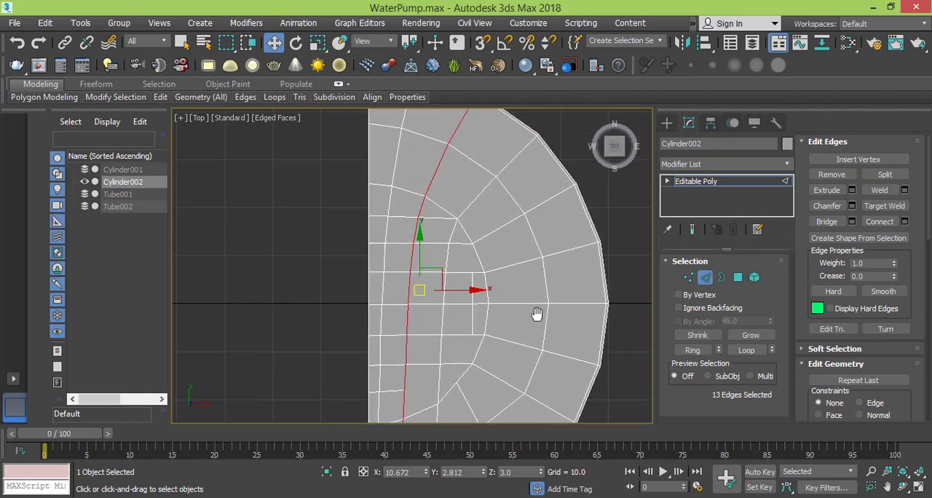
- Chamfer the selected second-column edge line by 1.0 with 1 segment, checking the grooves in the reference photo
click(852, 206)
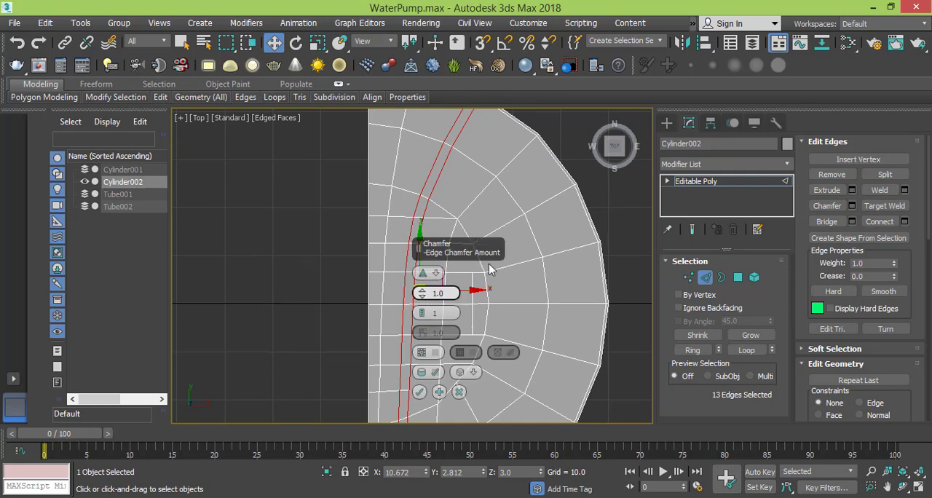
middle_drag(529, 276, 508, 304)
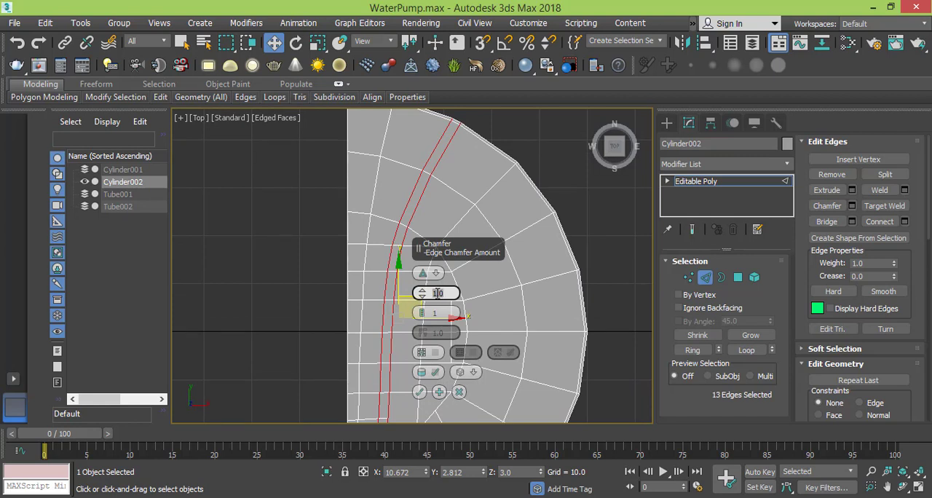
key(alt+Tab)
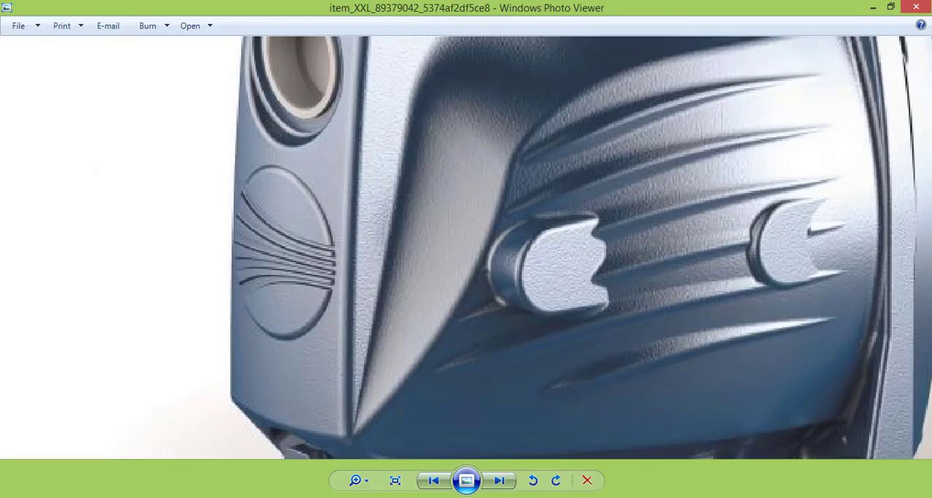
key(alt+Tab)
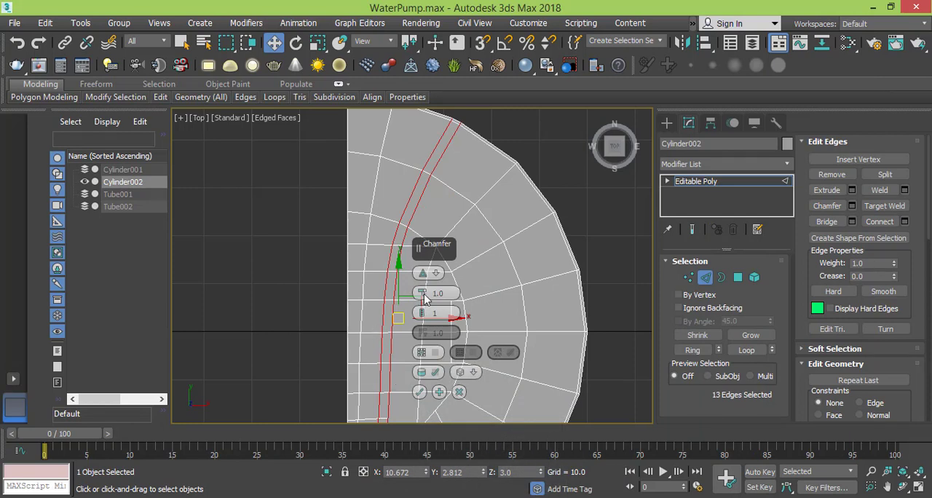
click(419, 392)
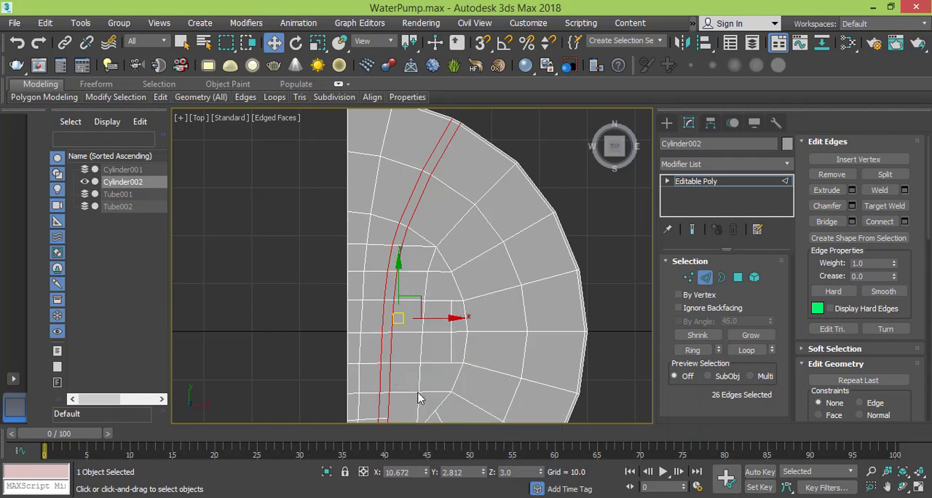
- Select the third column's full edge line, including its diagonal to the upper rim, and chamfer it by 1.0 with 1 segment
double_click(488, 191)
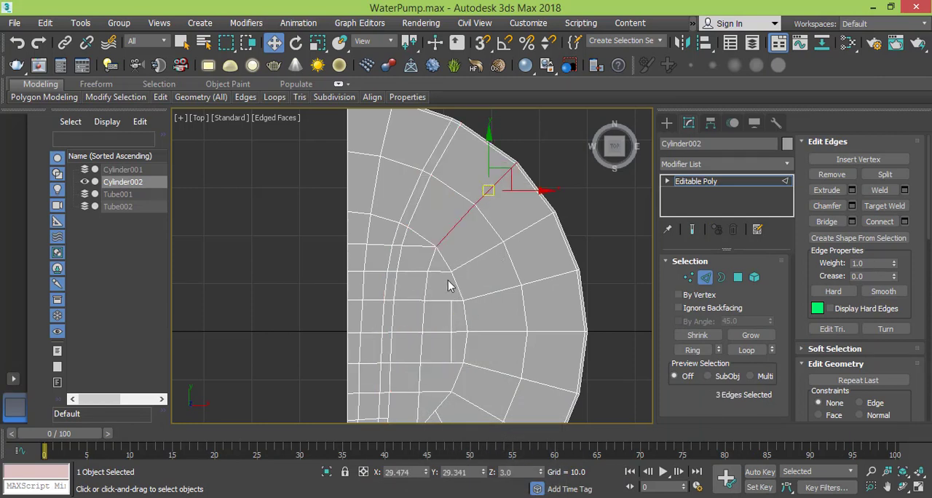
ctrl+double_click(432, 259)
scroll(425, 309, down, 2)
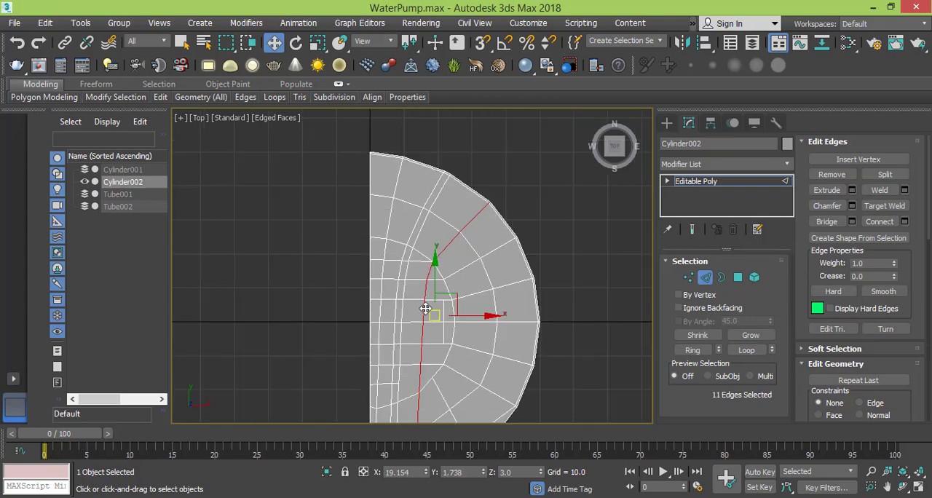
middle_drag(426, 332, 423, 311)
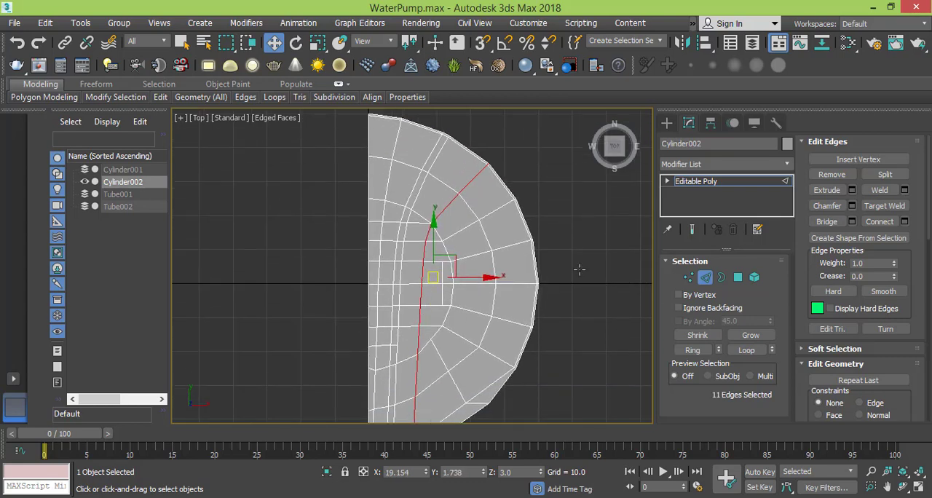
click(852, 205)
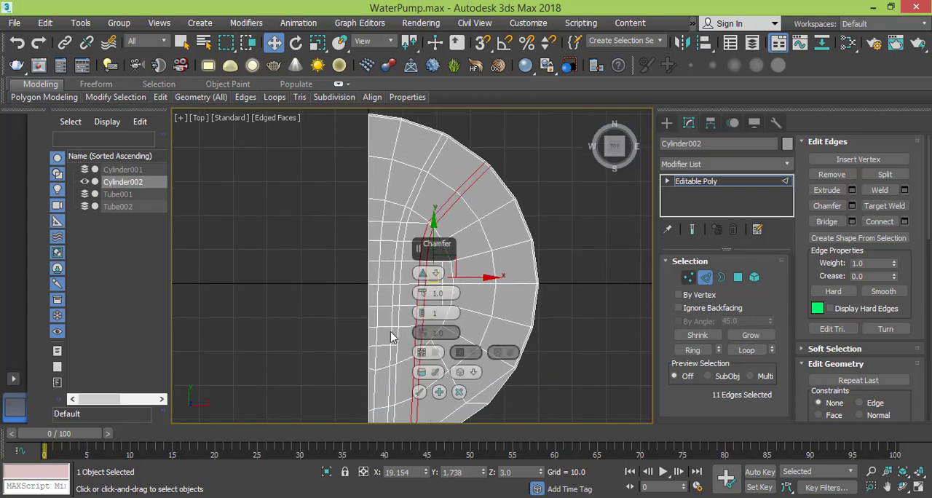
middle_drag(364, 327, 369, 263)
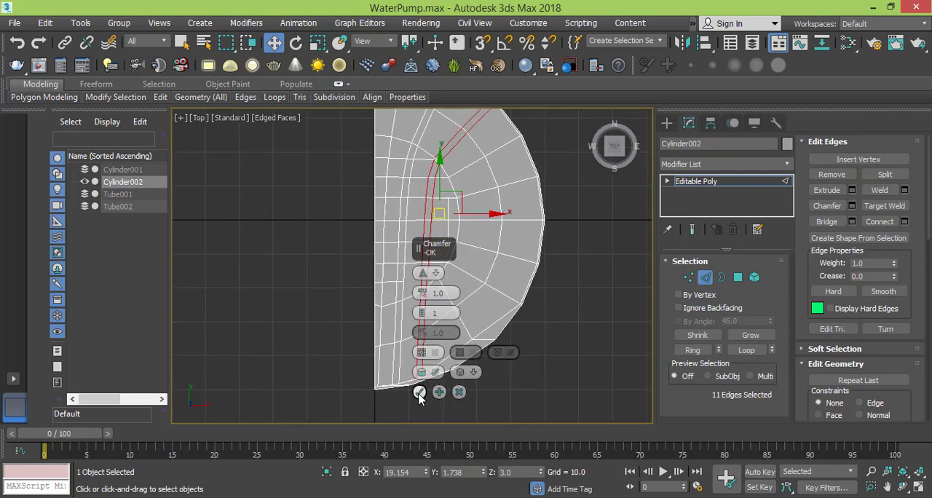
click(419, 394)
scroll(440, 329, up, 6)
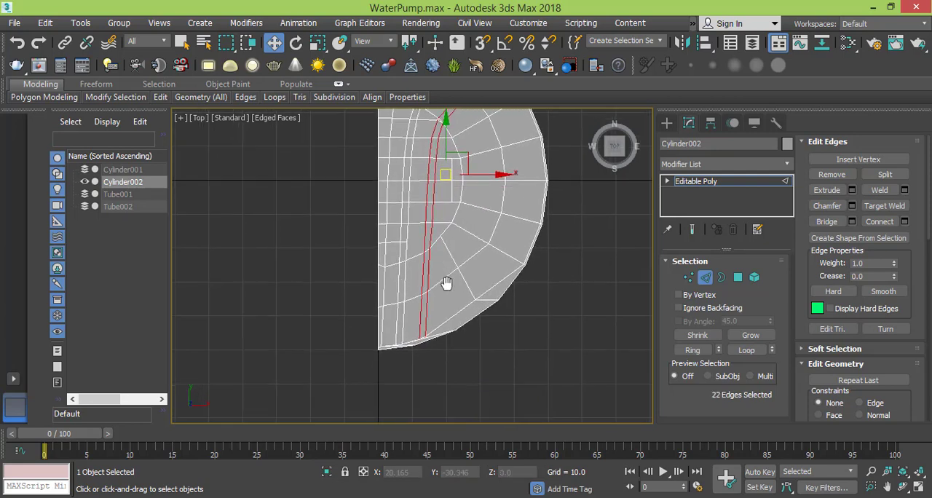
- Examine the cap's vertices along the lower rim, where the grooved column lines end, and up through the inner grid
click(690, 277)
middle_drag(432, 327, 514, 292)
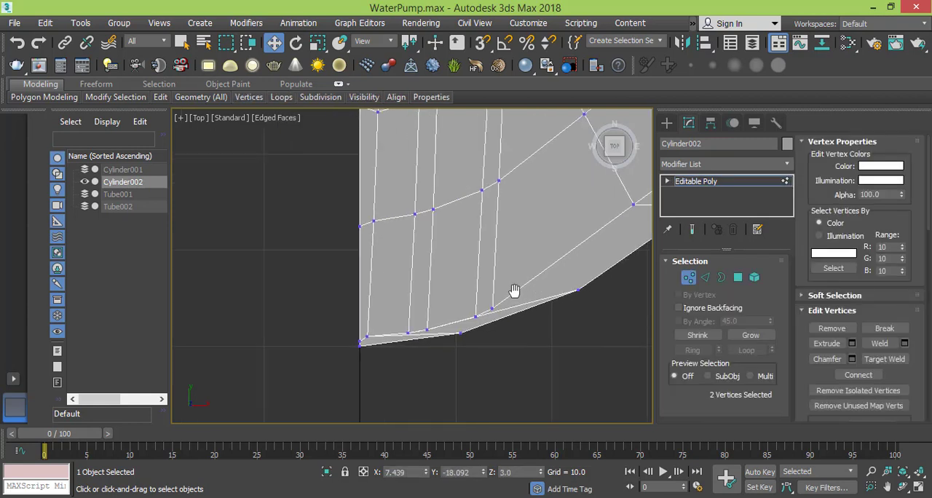
scroll(411, 323, up, 3)
middle_drag(414, 344, 412, 315)
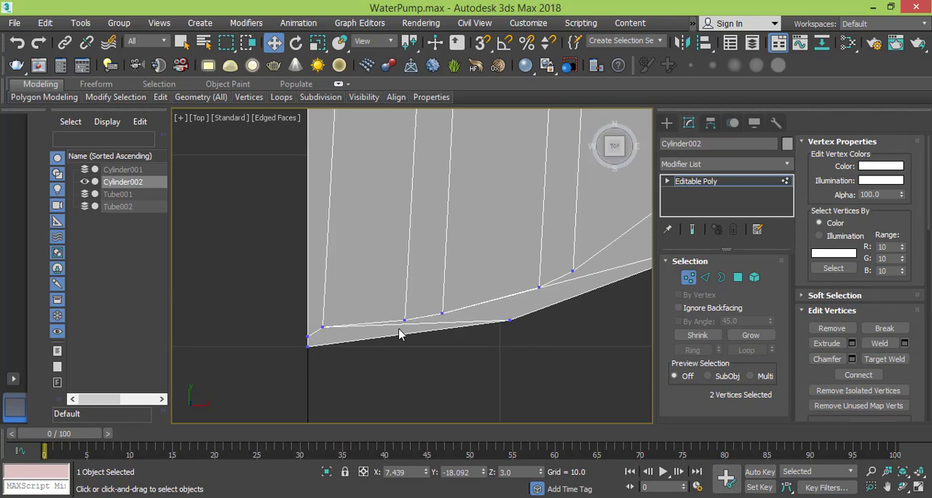
middle_drag(540, 288, 374, 376)
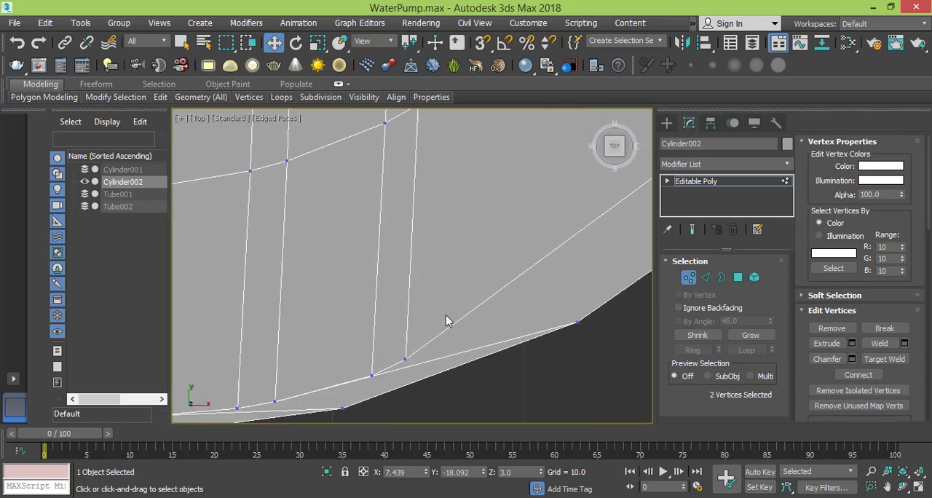
scroll(449, 321, down, 2)
middle_drag(408, 301, 456, 402)
scroll(408, 263, down, 3)
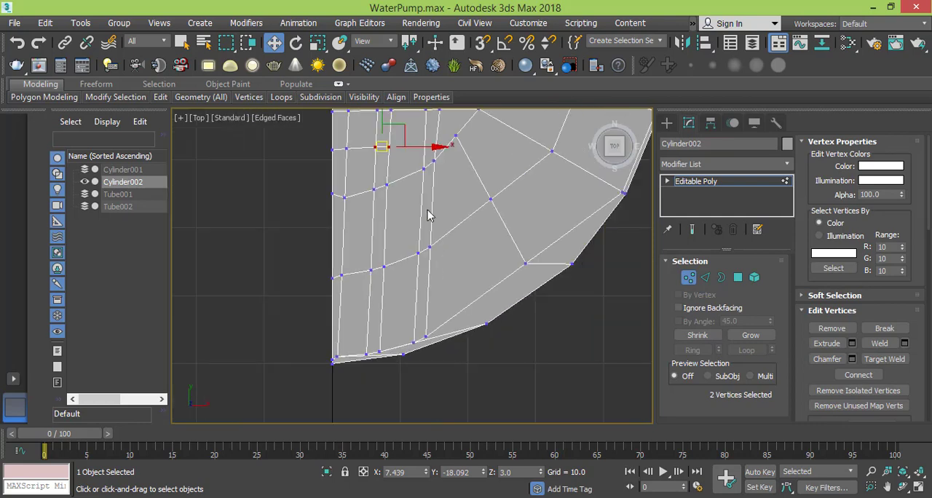
middle_drag(429, 213, 442, 377)
scroll(449, 262, down, 2)
middle_drag(449, 264, 450, 323)
- Select the whole polygon strip between the first column line and the second groove, from upper to lower rim
click(736, 280)
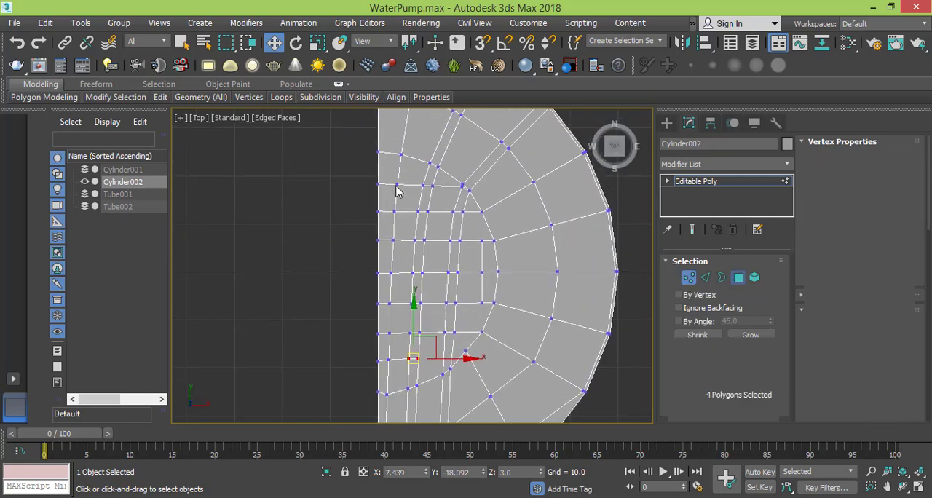
middle_drag(431, 174, 433, 172)
ctrl+click(401, 225)
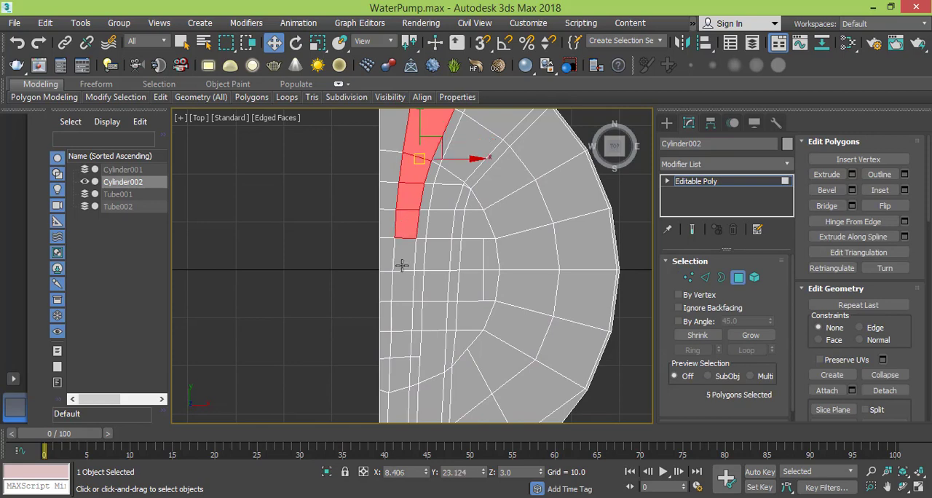
ctrl+click(401, 258)
ctrl+click(401, 291)
ctrl+click(402, 320)
ctrl+click(403, 341)
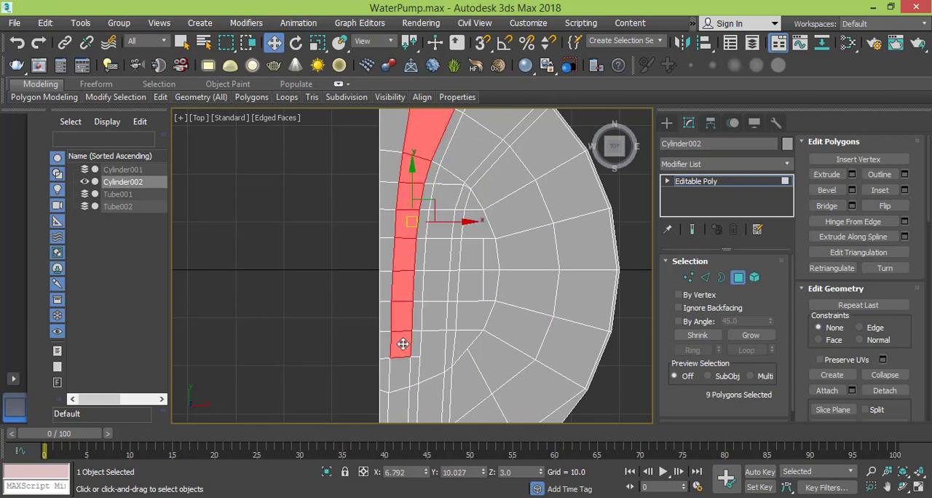
scroll(405, 366, down, 2)
middle_drag(406, 366, 399, 234)
ctrl+click(397, 256)
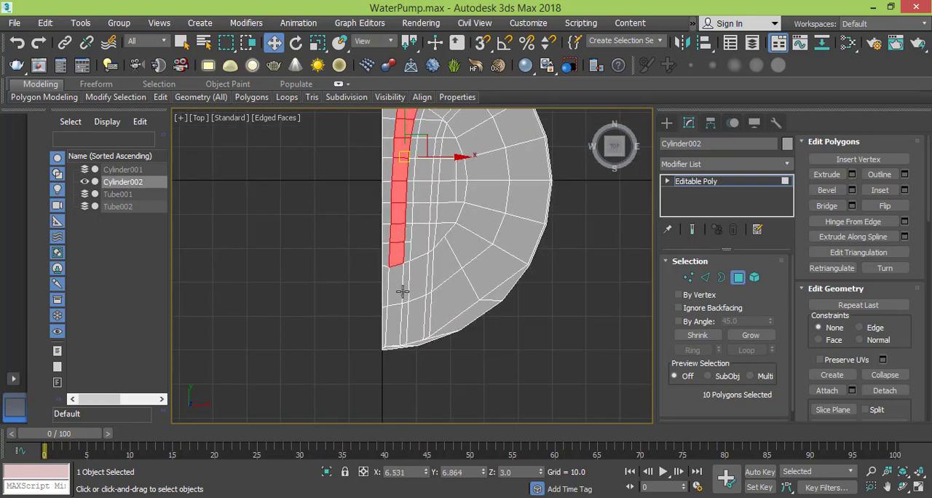
ctrl+click(398, 289)
ctrl+click(398, 337)
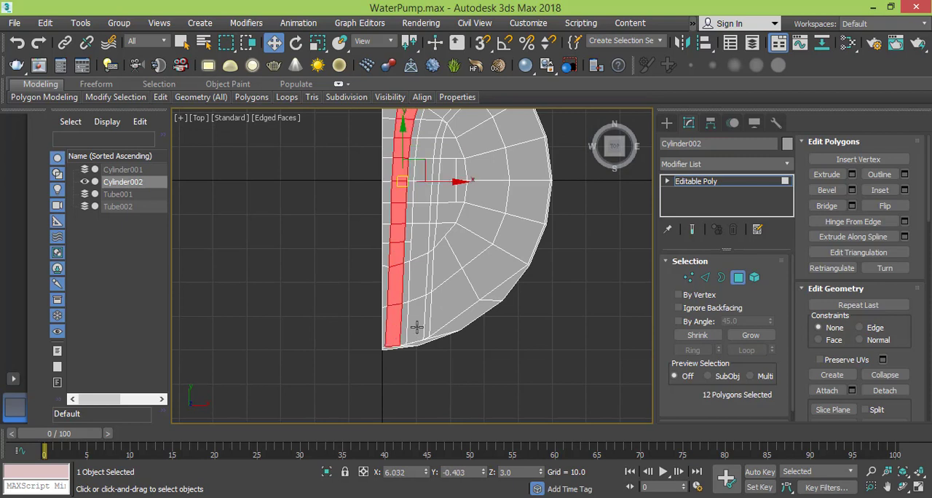
- Add the polygon strip between the second and third grooves to the selection, from lower to upper rim
ctrl+click(416, 320)
ctrl+click(419, 276)
ctrl+click(421, 239)
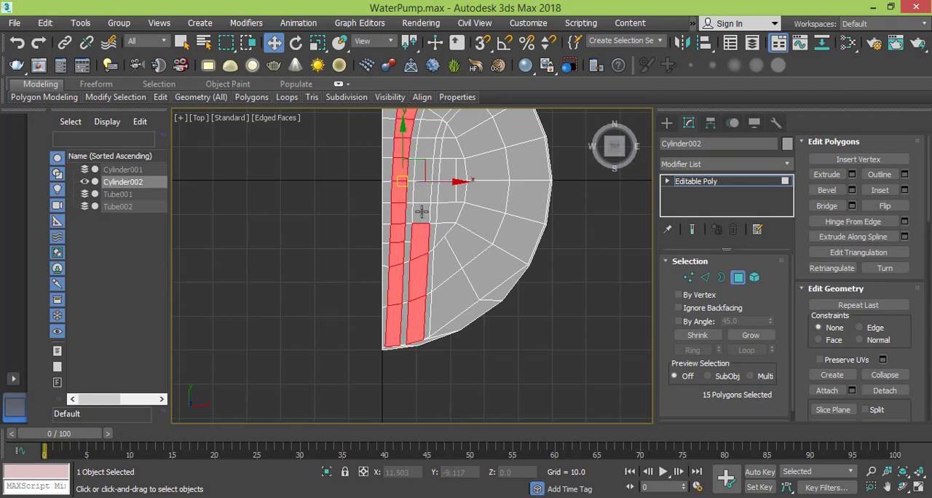
ctrl+click(422, 212)
ctrl+click(422, 191)
middle_drag(426, 175, 420, 297)
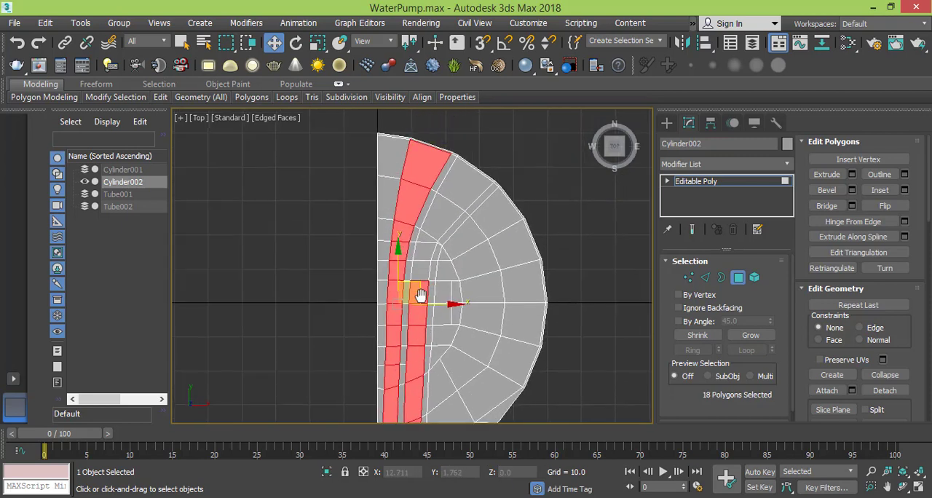
ctrl+click(421, 270)
ctrl+click(429, 250)
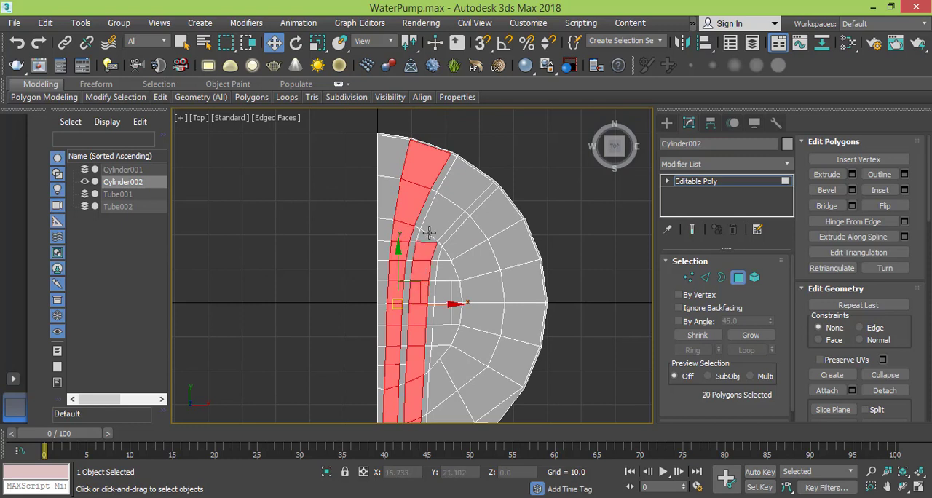
ctrl+click(427, 235)
ctrl+click(441, 214)
ctrl+click(458, 205)
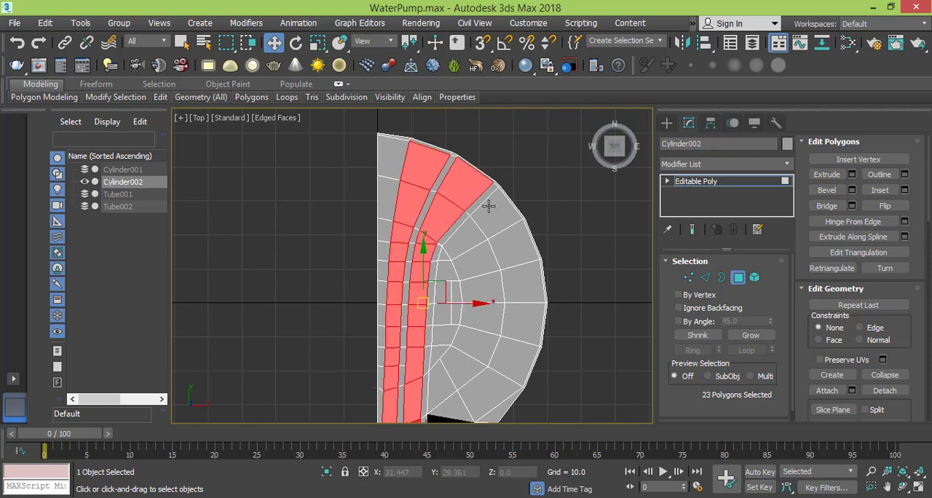
- Add the outer ring's polygons to the selection, from the third groove's diagonal around towards the lower rim
ctrl+click(490, 211)
ctrl+click(510, 244)
ctrl+click(519, 284)
ctrl+click(514, 324)
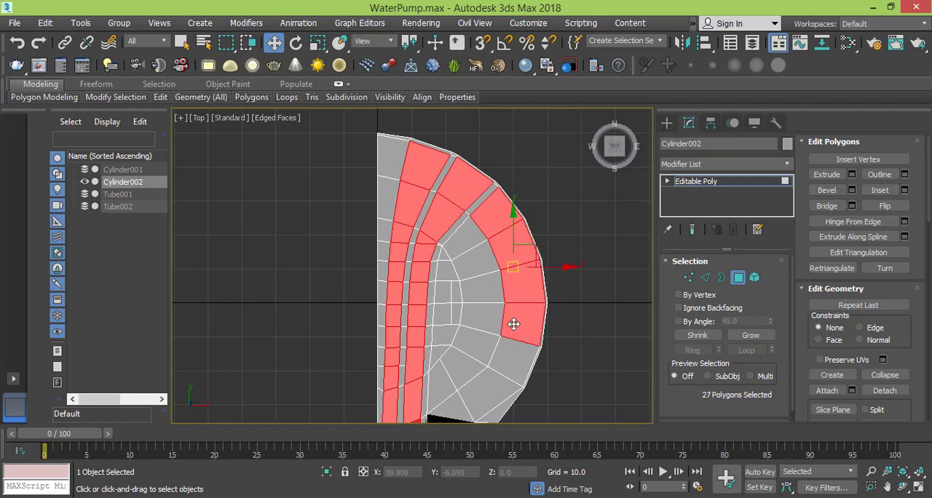
ctrl+click(505, 364)
ctrl+click(491, 387)
middle_drag(497, 368, 486, 291)
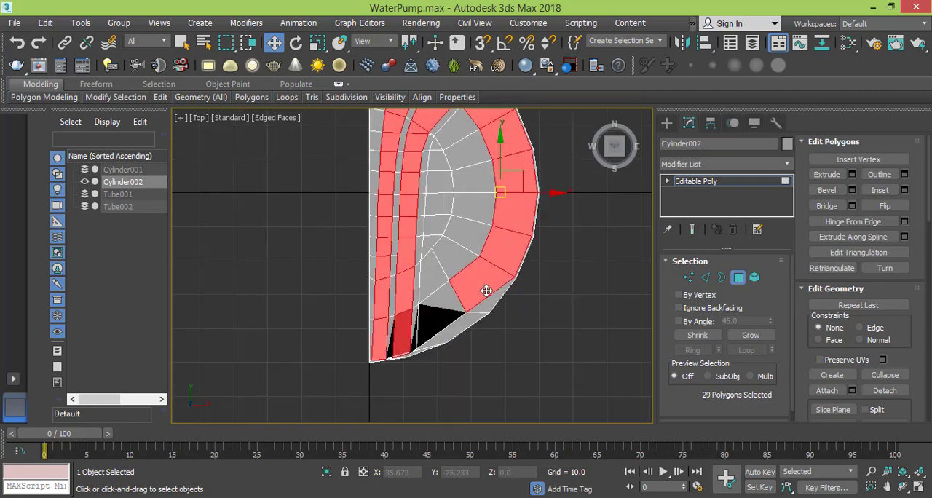
- Examine the dark, badly shaded faces near the lower rim by selecting individual polygons around them
scroll(486, 291, up, 2)
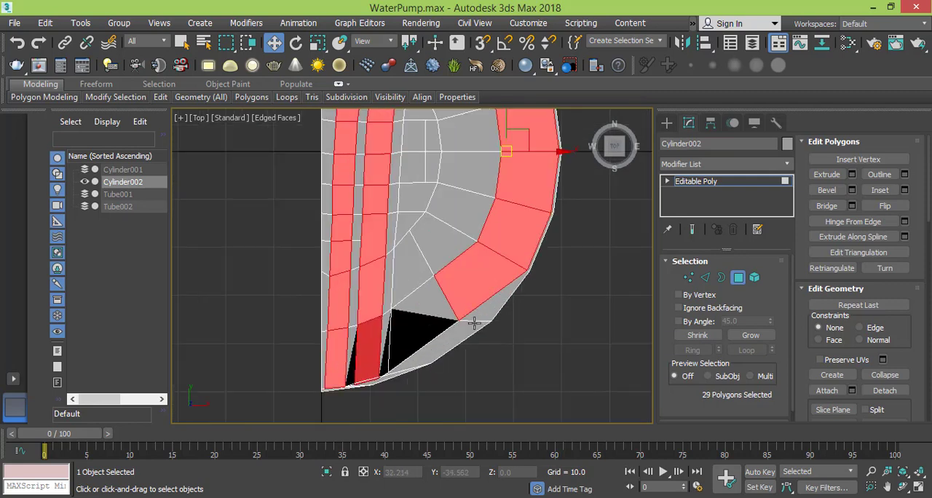
click(536, 312)
scroll(495, 322, up, 2)
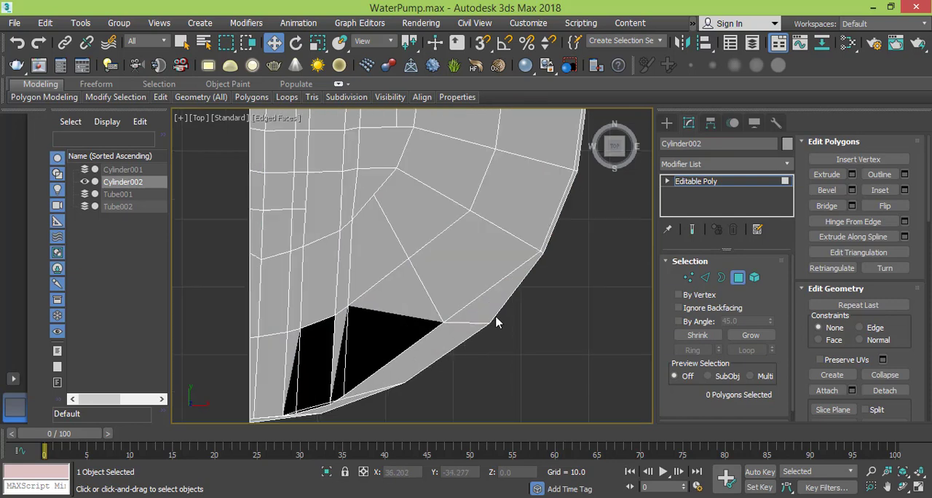
middle_drag(426, 328, 478, 306)
scroll(478, 306, up, 2)
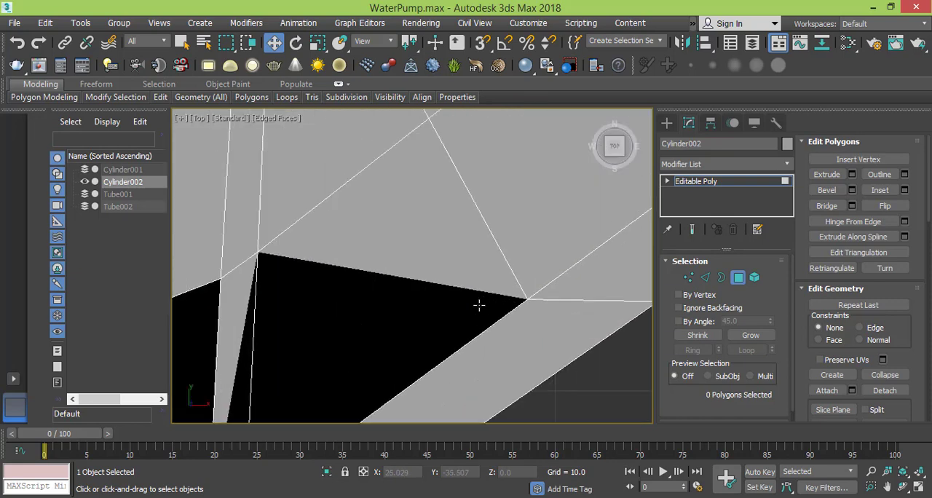
scroll(479, 306, down, 7)
key(ctrl+z)
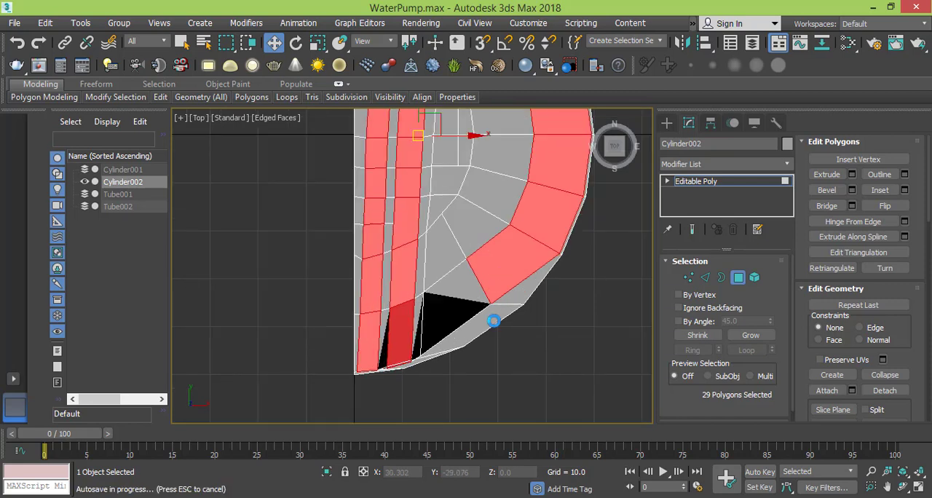
click(493, 320)
scroll(494, 326, up, 2)
click(467, 311)
scroll(467, 319, up, 2)
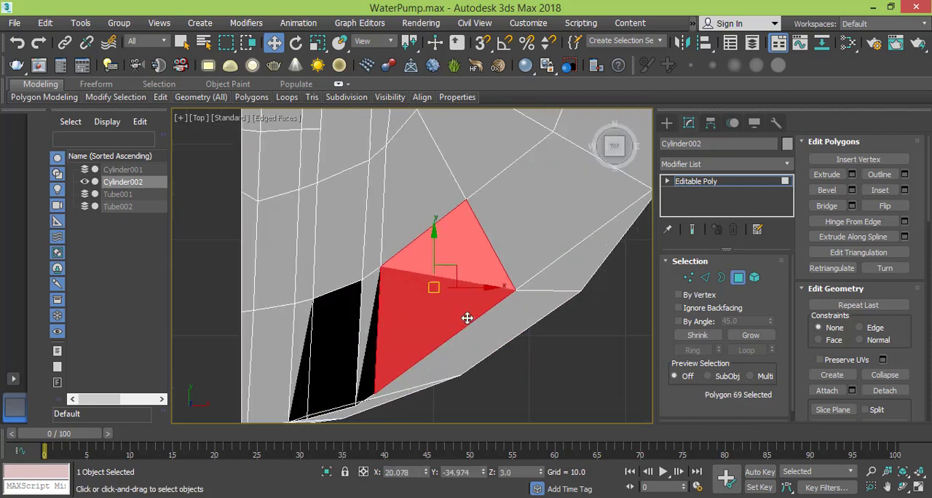
scroll(466, 318, down, 2)
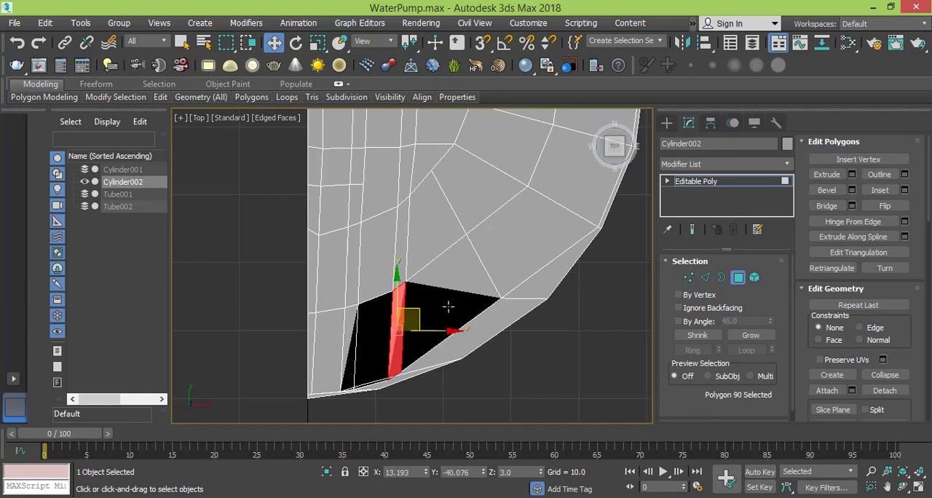
- Cut a short edge across the dark quad beside the third groove, between its upper and lower diagonal edges
click(685, 278)
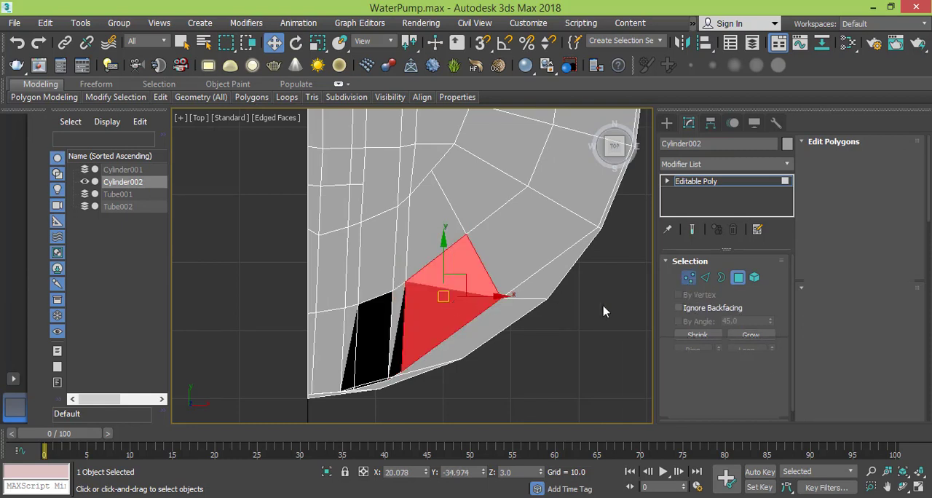
middle_drag(427, 345, 421, 336)
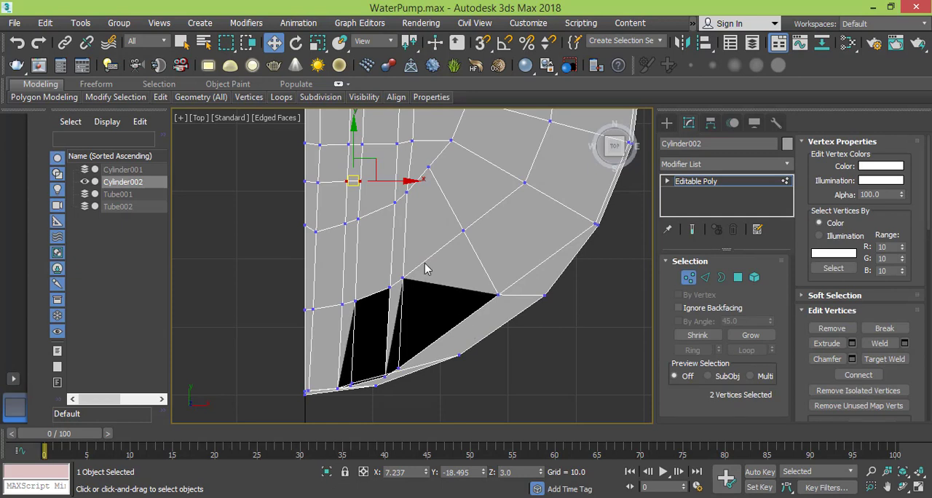
right_click(431, 305)
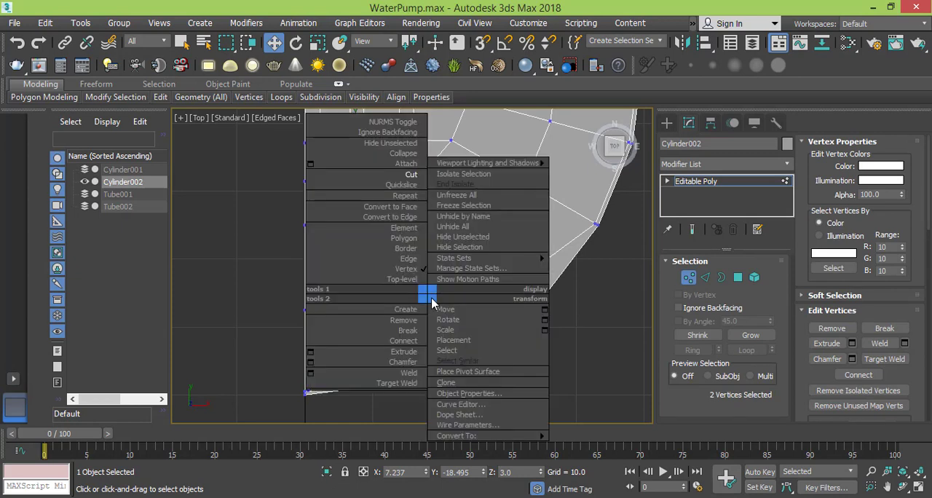
click(420, 182)
click(432, 255)
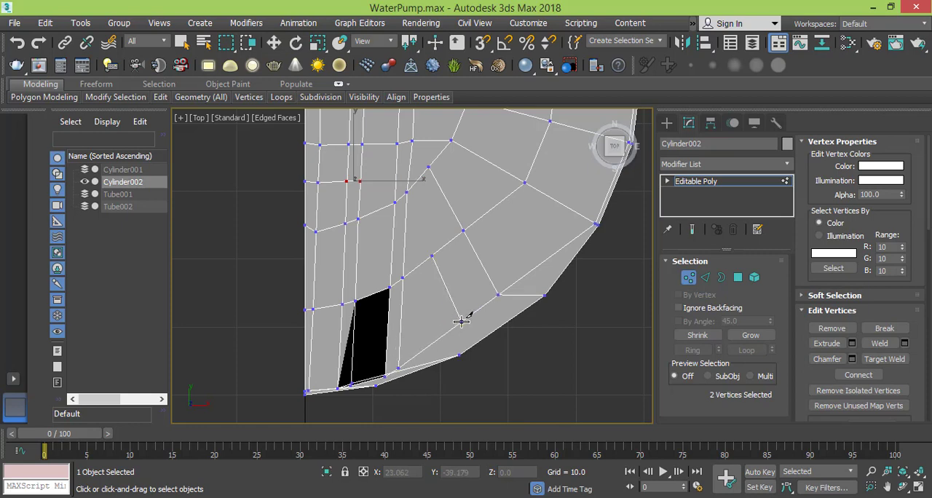
click(461, 321)
- Cut an edge line across the columns above the lower rim, continuing through the outer ring to the radial edge below the horizontal centre line
click(311, 347)
click(386, 333)
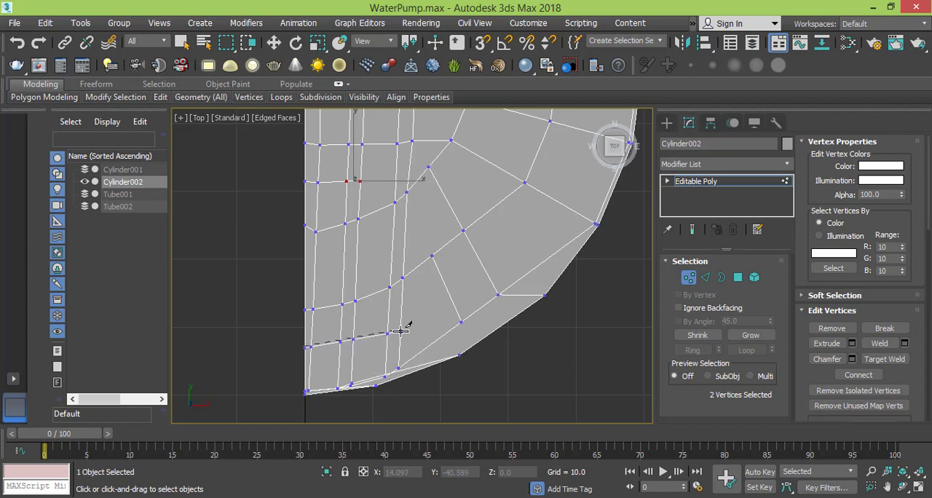
click(400, 331)
click(483, 266)
middle_drag(536, 246, 500, 336)
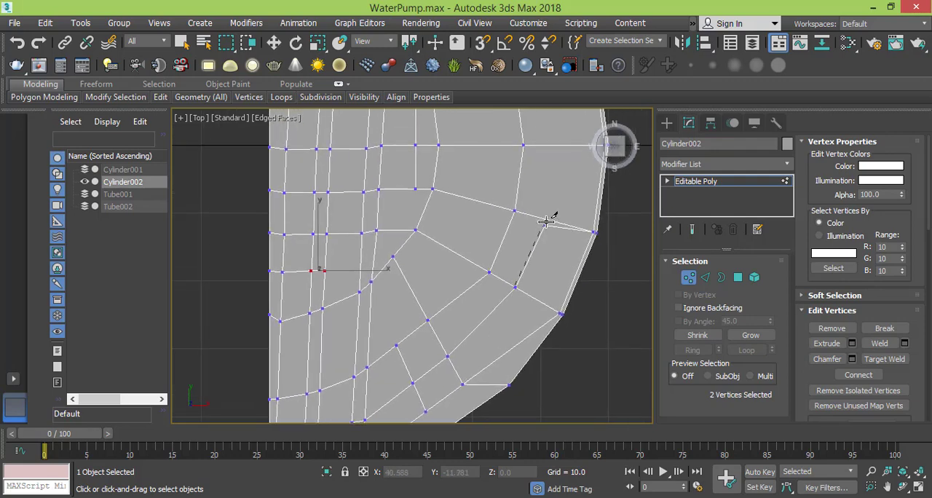
click(546, 219)
- Cut an edge from the third groove's lower end into the narrow face along the lower rim
middle_drag(520, 281, 502, 195)
middle_drag(508, 282, 502, 276)
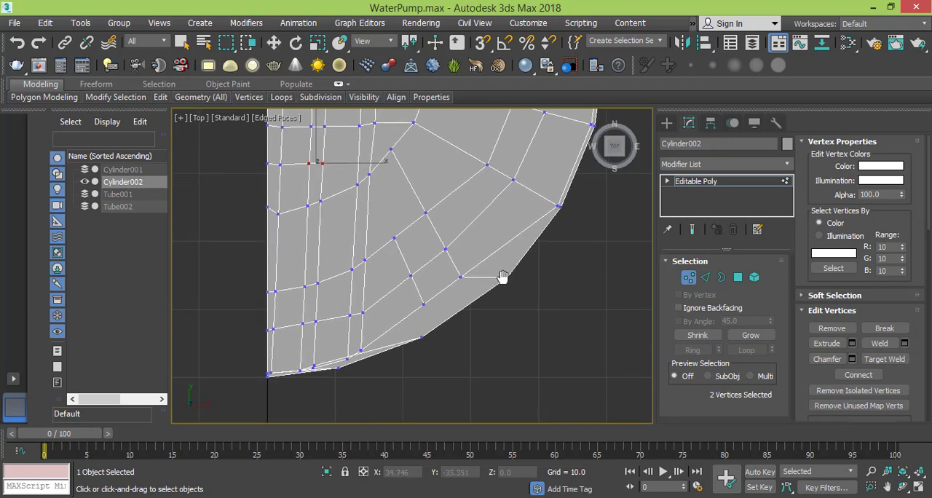
click(460, 278)
click(423, 306)
scroll(427, 313, up, 6)
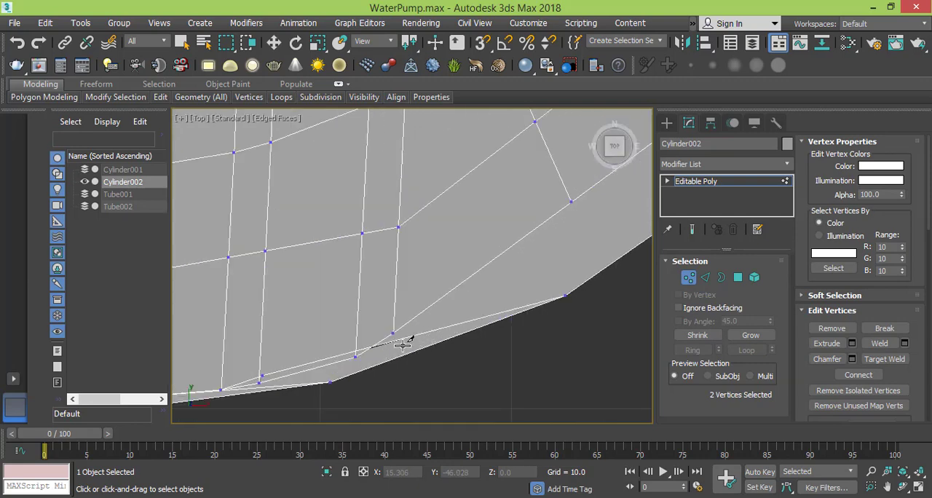
scroll(403, 340, down, 2)
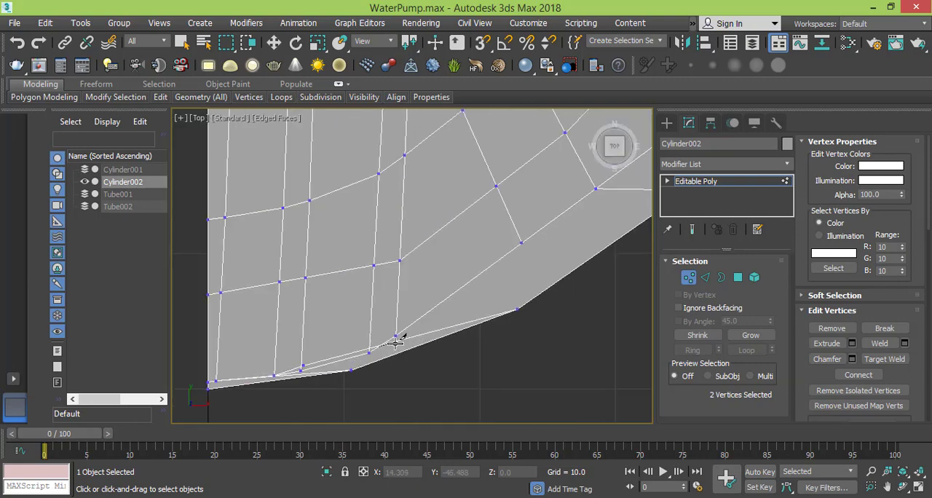
click(370, 353)
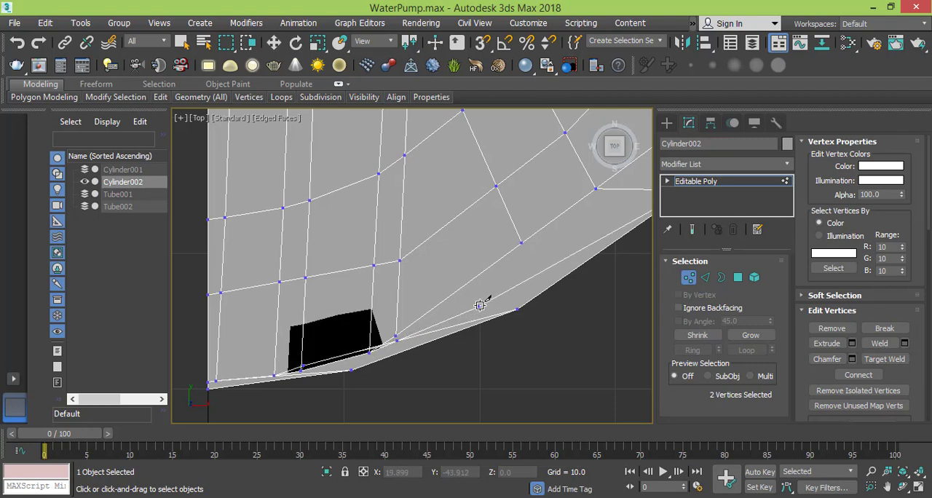
click(440, 331)
- Continue the rim cut across the short horizontal edge to the next corner vertex on the outer rim
middle_drag(540, 260, 472, 320)
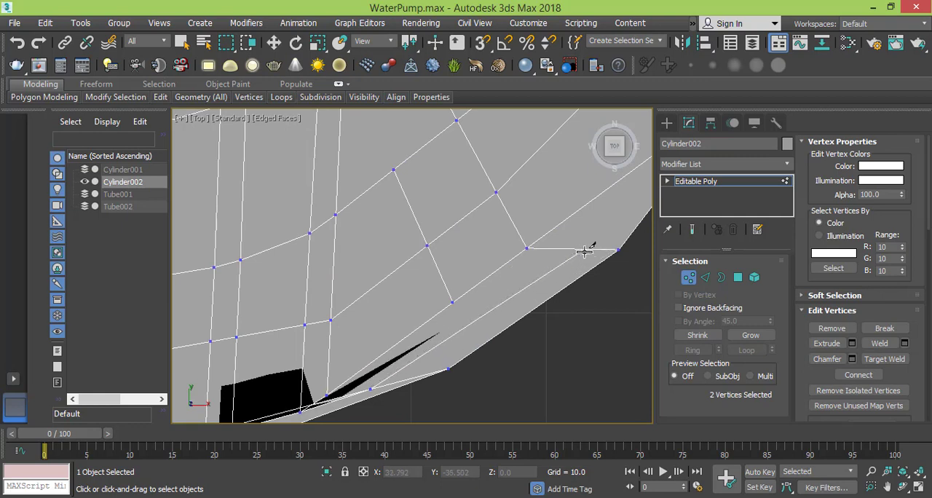
middle_drag(639, 190, 467, 329)
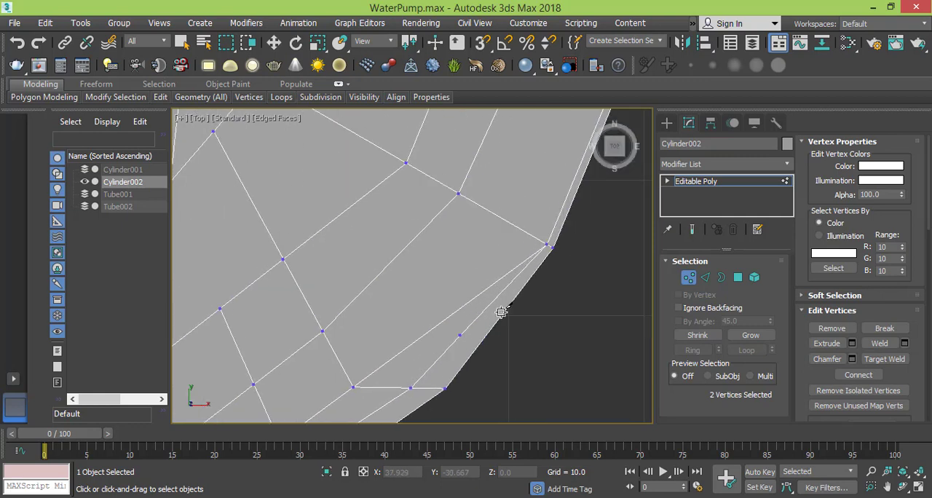
click(545, 246)
scroll(457, 313, down, 2)
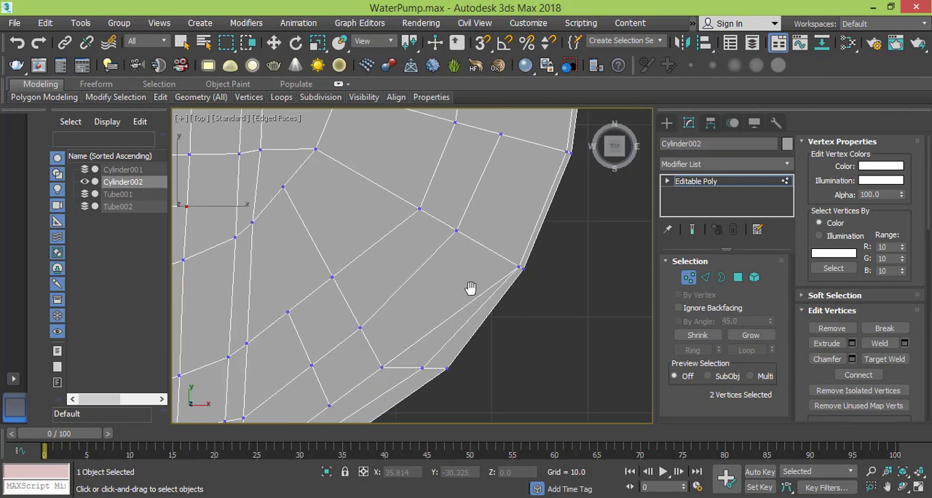
- Remove the old diagonal edge running from the inner end of the short horizontal edge to the outer rim's corner vertex
scroll(471, 287, up, 2)
key(2)
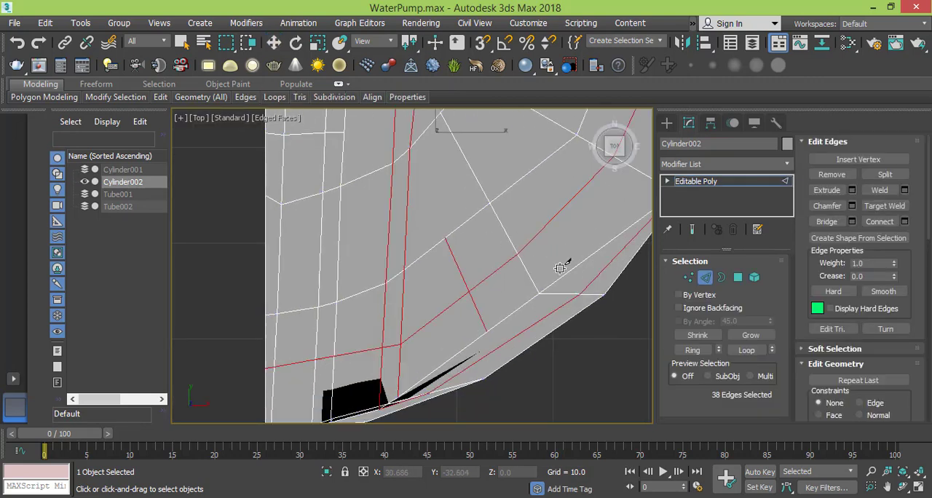
middle_drag(560, 268, 415, 298)
key(w)
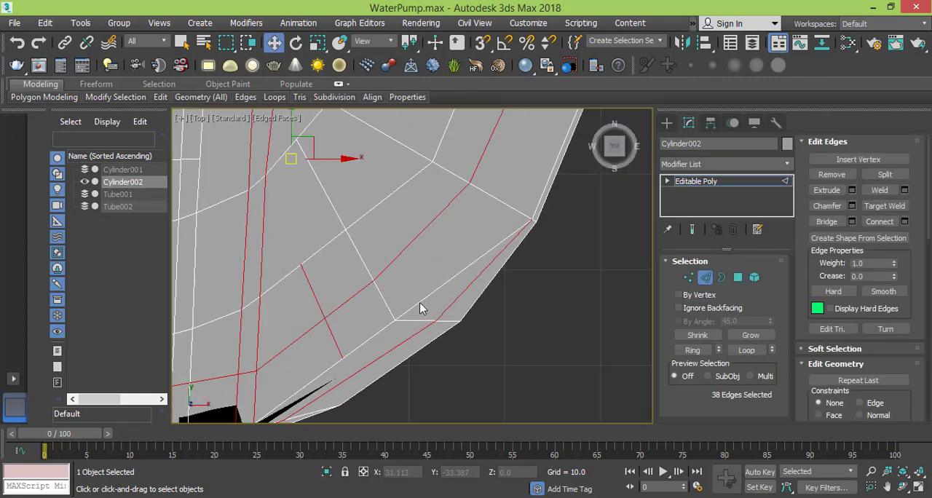
right_click(419, 302)
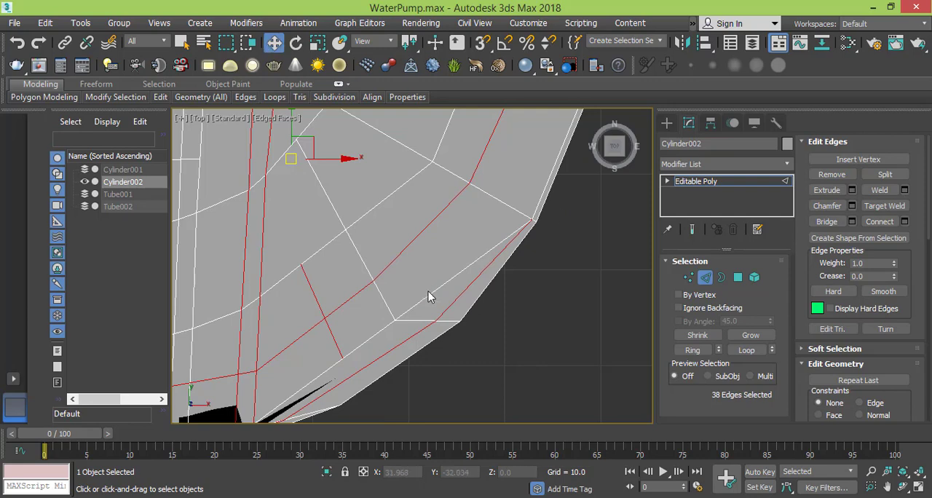
click(428, 293)
middle_drag(397, 318, 441, 231)
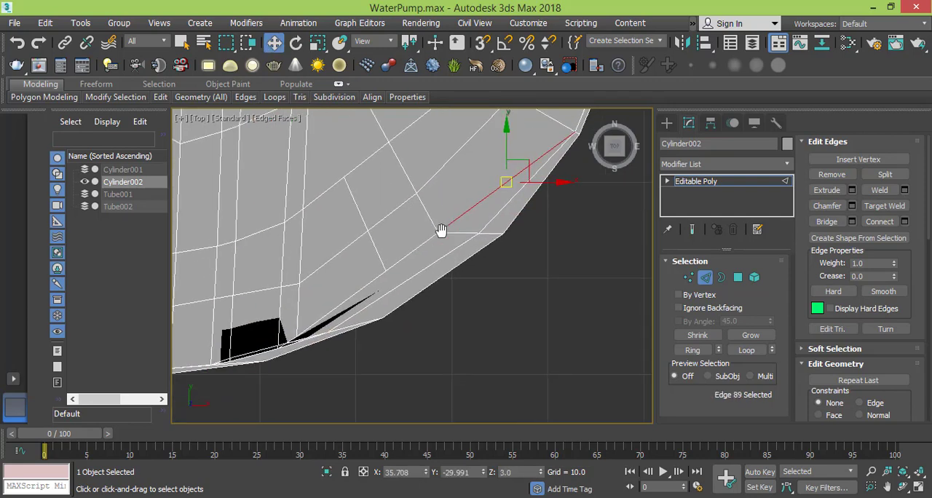
click(433, 252)
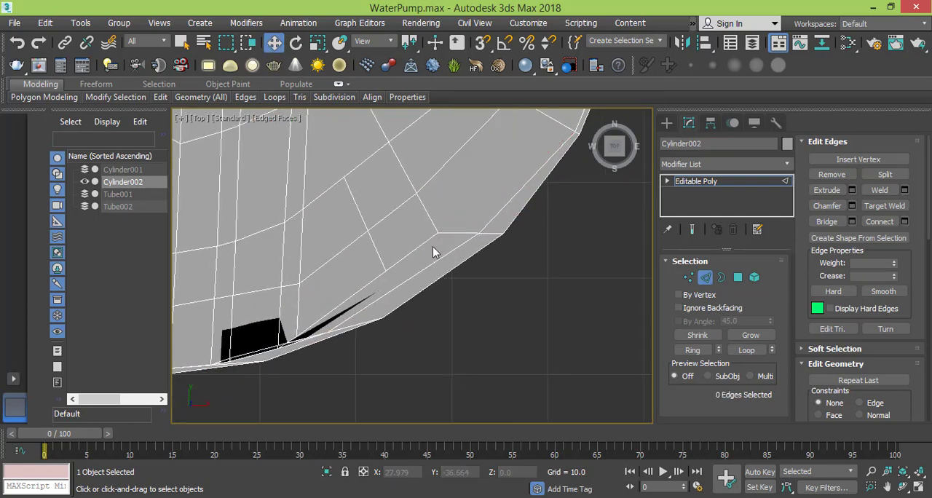
- Remove the stray edge overlapping the narrow dark faces along the lower rim
middle_drag(335, 302, 357, 274)
scroll(357, 274, up, 4)
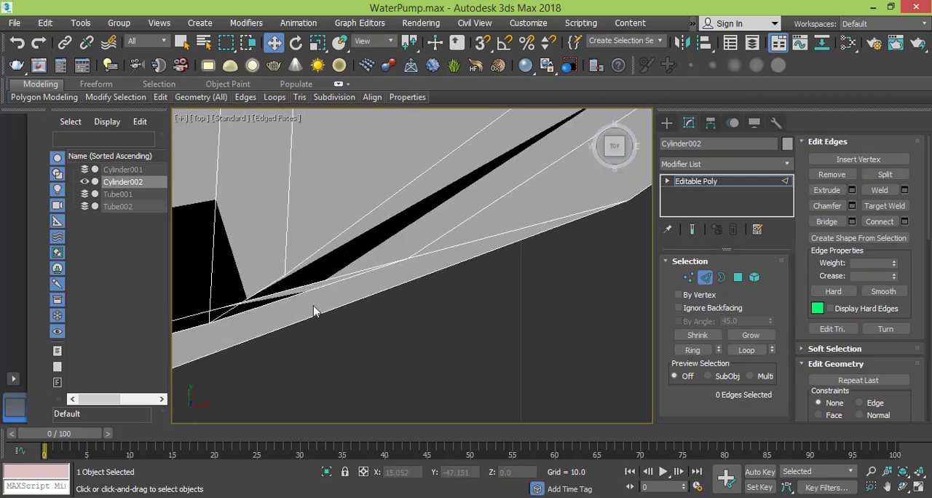
click(282, 292)
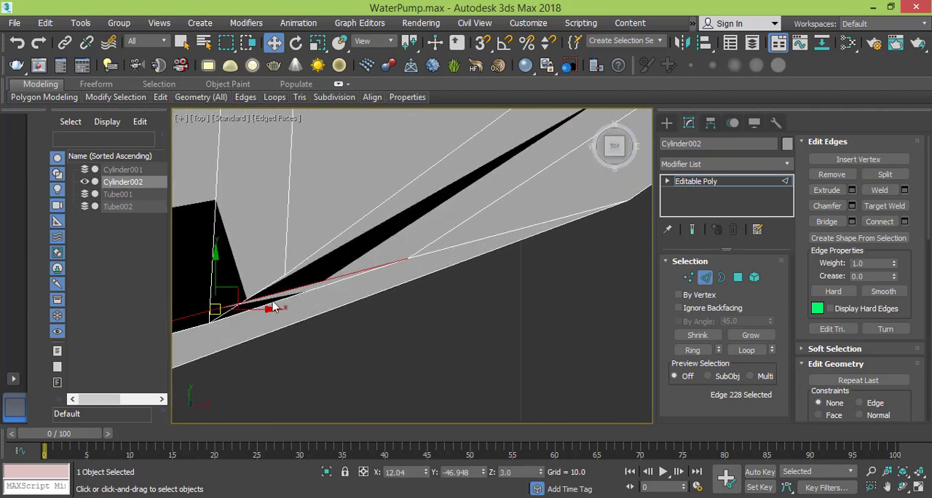
key(BackSpace)
scroll(269, 301, down, 5)
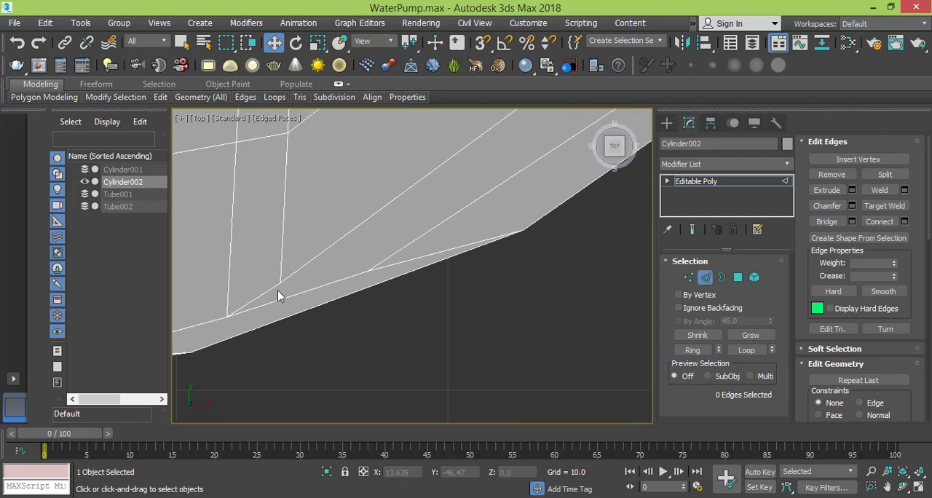
- Move the inner rim line's intermediate vertex along the lower rim to sit just inside the next outer corner vertex
middle_drag(340, 311, 370, 329)
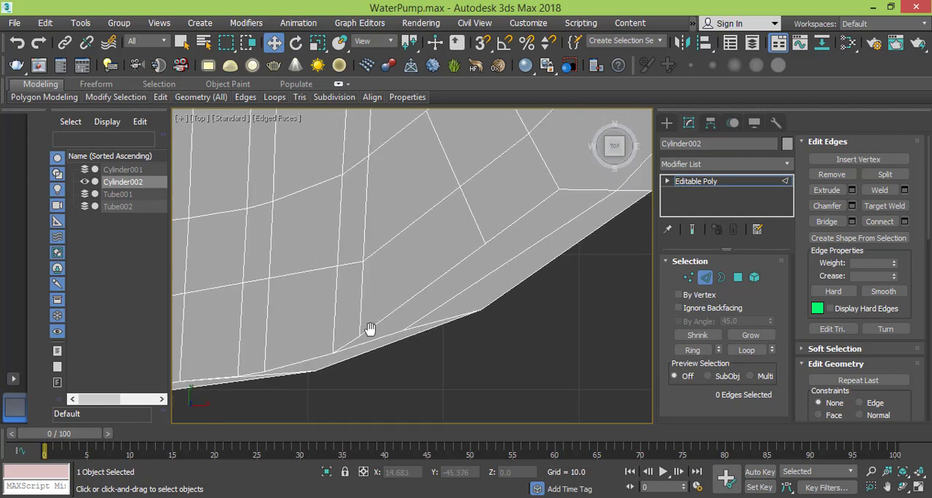
middle_drag(289, 349, 369, 336)
middle_drag(435, 337, 405, 352)
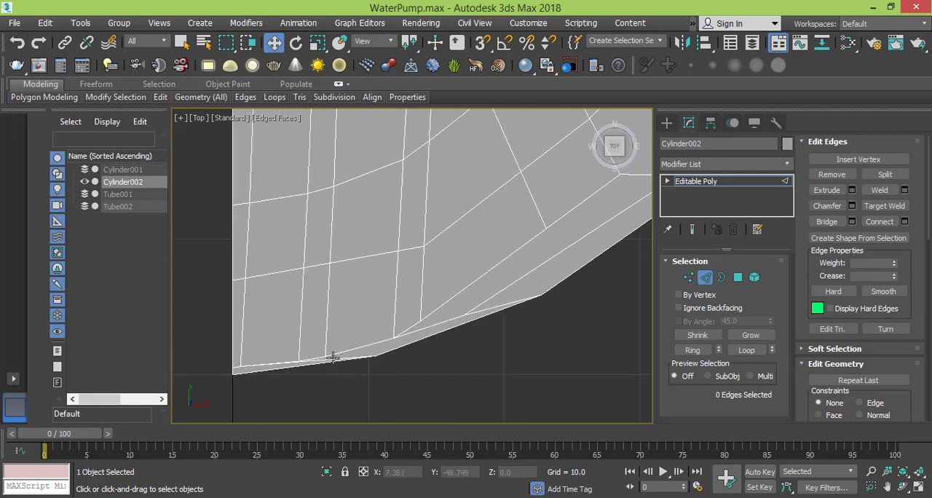
click(688, 277)
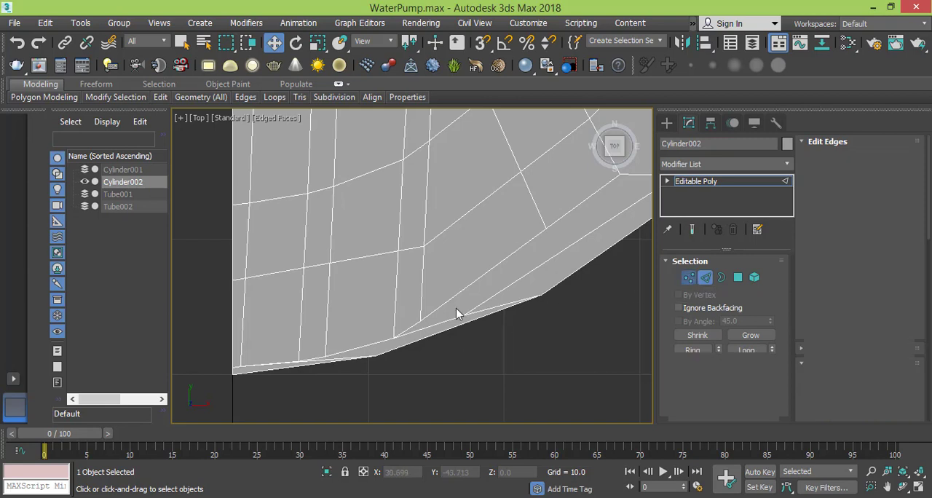
middle_drag(463, 337, 460, 342)
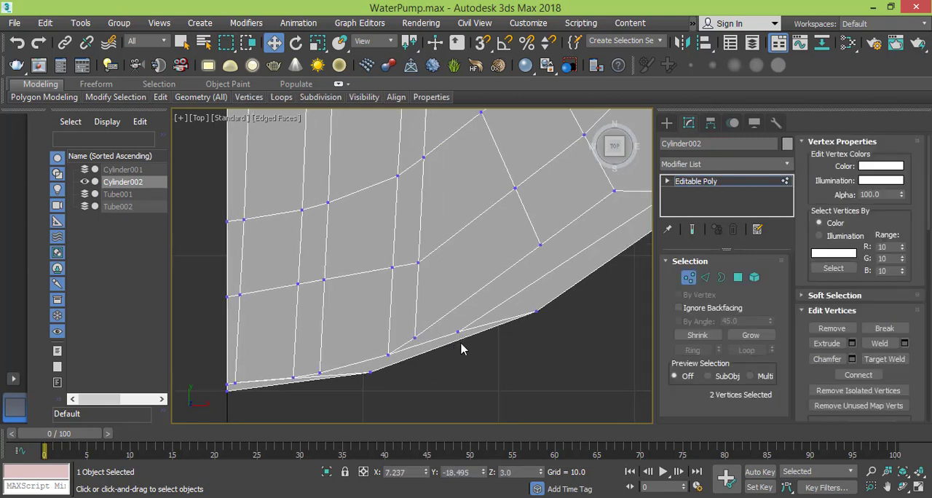
click(458, 332)
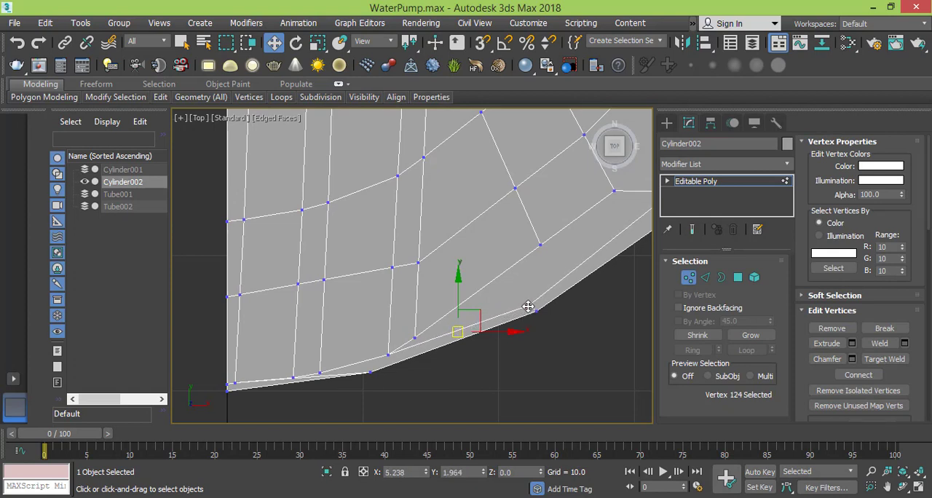
drag(529, 305, 530, 305)
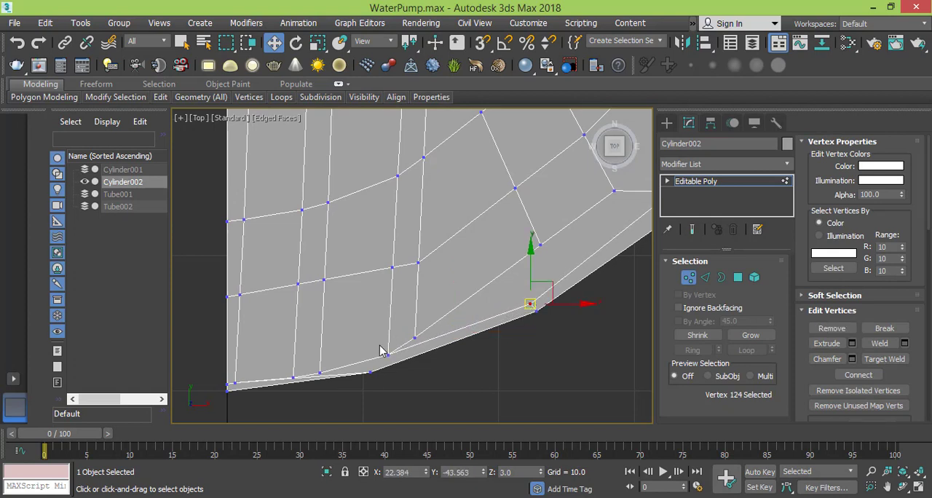
- Cut a short edge from the outermost vertical edge's lower vertex down to the inner rim line
click(386, 357)
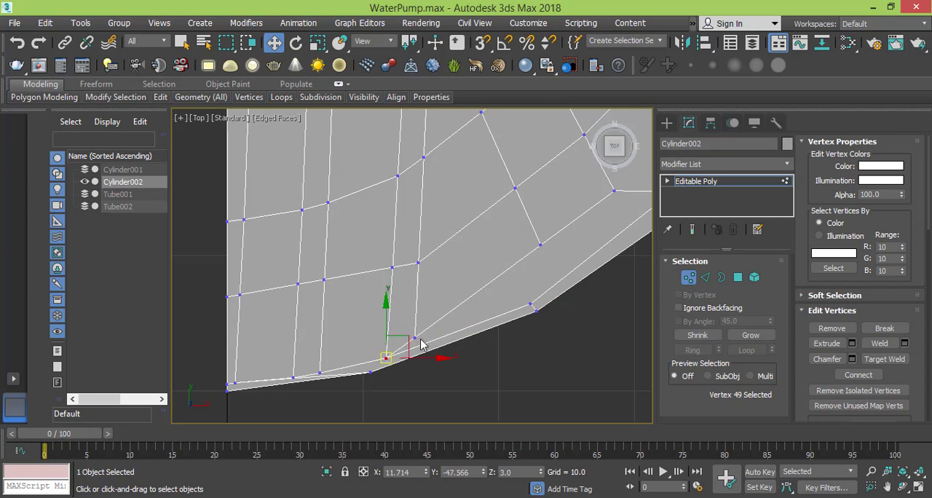
click(414, 338)
scroll(415, 339, up, 4)
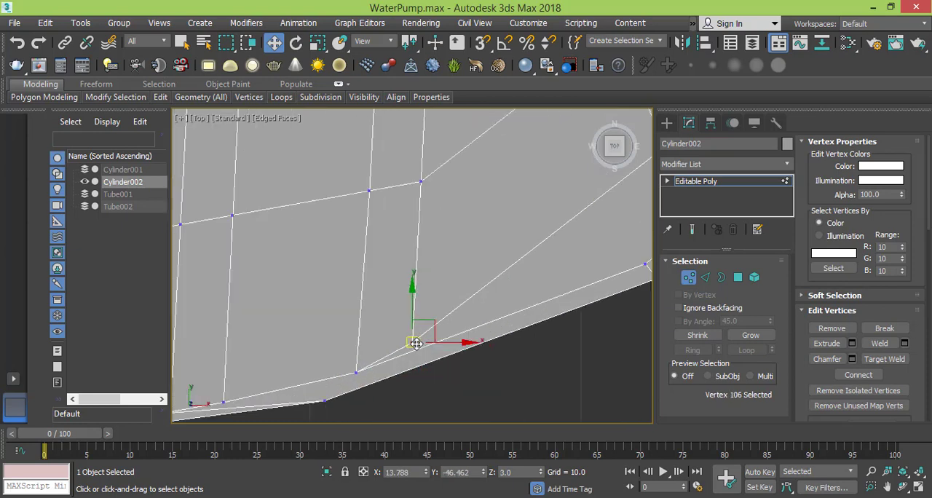
right_click(411, 346)
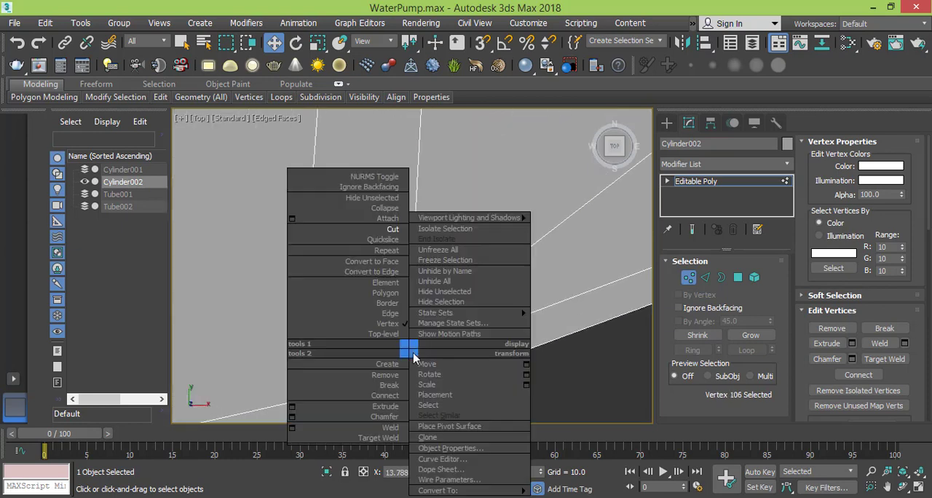
click(387, 237)
click(408, 340)
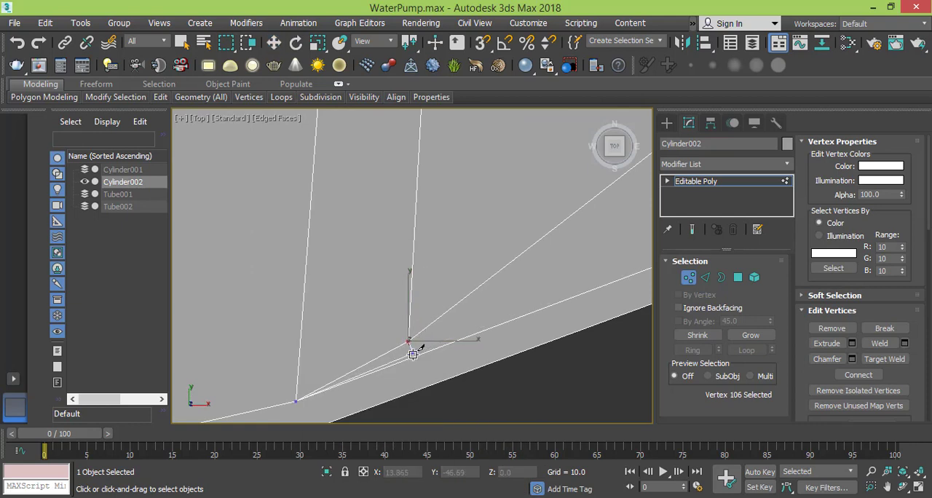
right_click(468, 346)
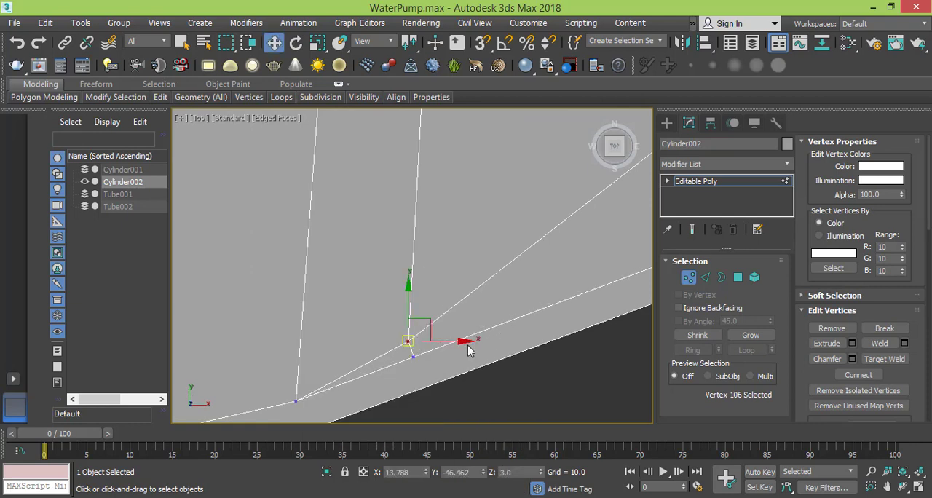
- Align the new rim line vertex directly beneath the outermost vertical edge's end and lower it slightly
click(408, 356)
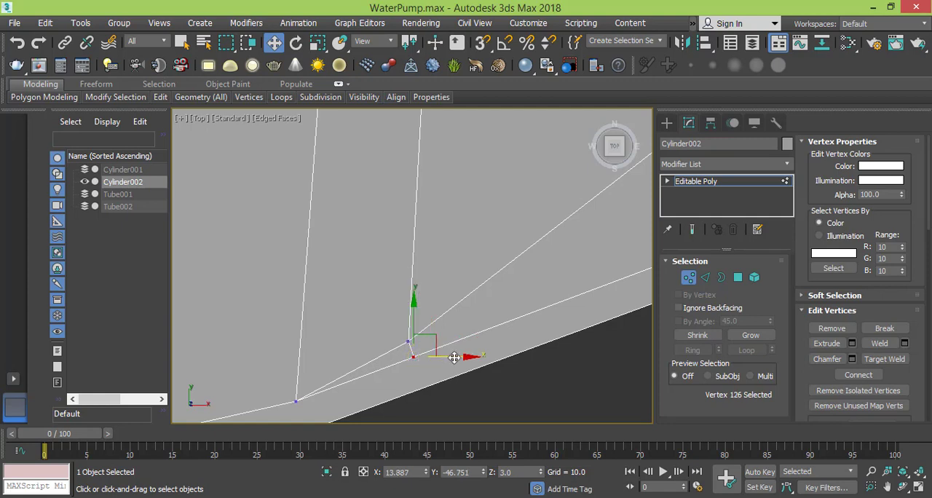
drag(443, 359, 449, 361)
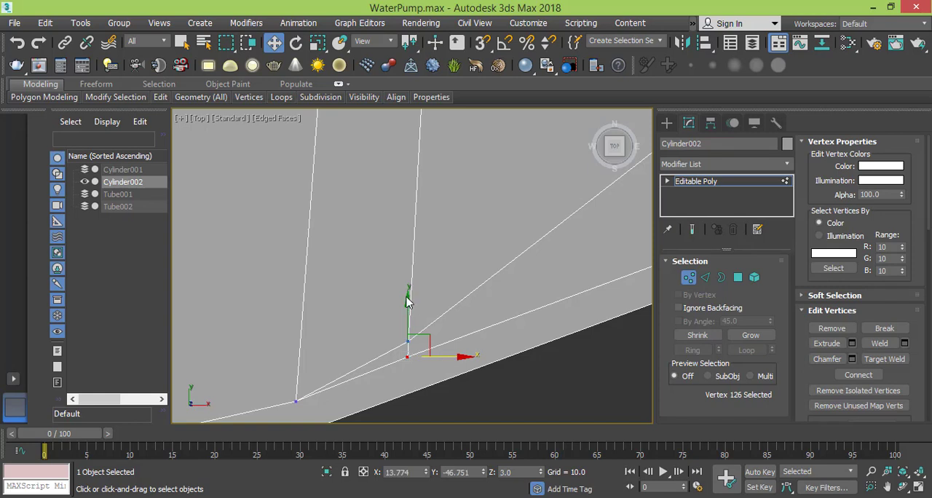
click(408, 298)
key(ctrl+z)
drag(407, 302, 408, 311)
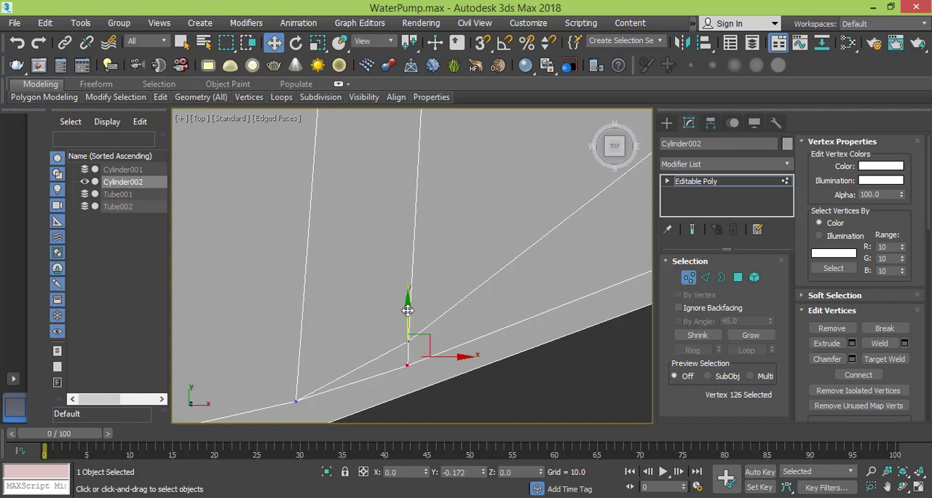
- Target-weld the outermost vertical edge's lower vertex onto the rim line vertex directly below it
right_click(417, 356)
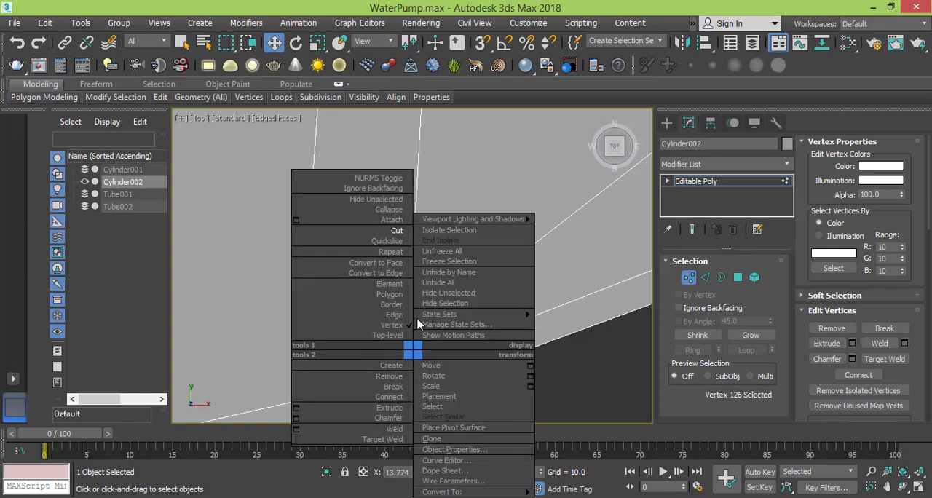
click(393, 439)
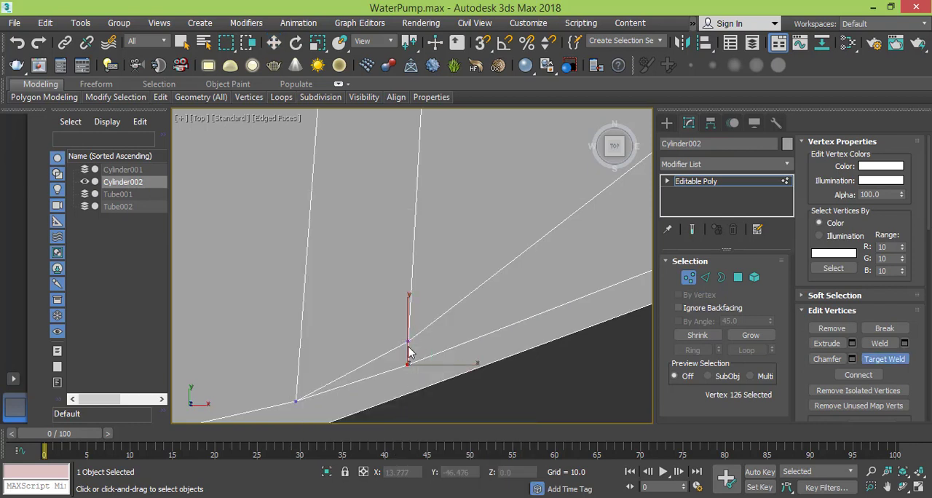
click(407, 364)
key(w)
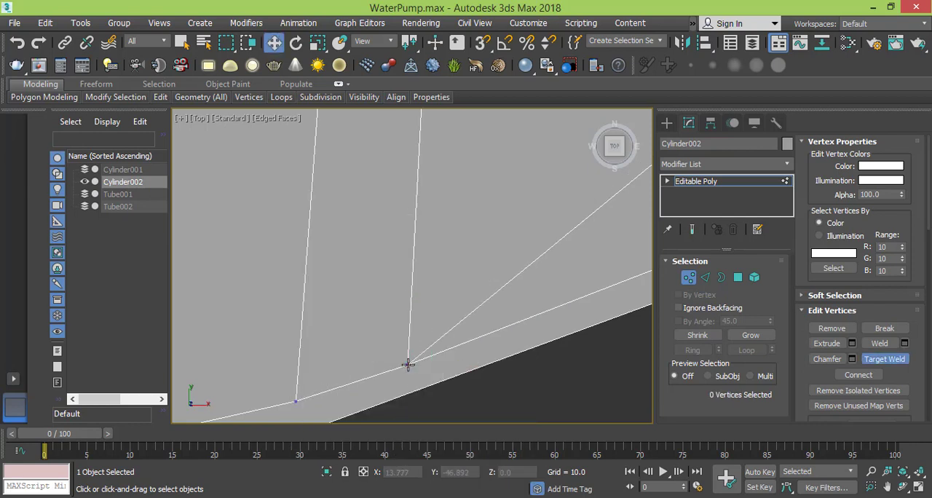
- Cut a short edge from the lower end of the middle pair's right vertical edge down to the thin rim line
scroll(408, 364, down, 4)
middle_drag(414, 337, 437, 327)
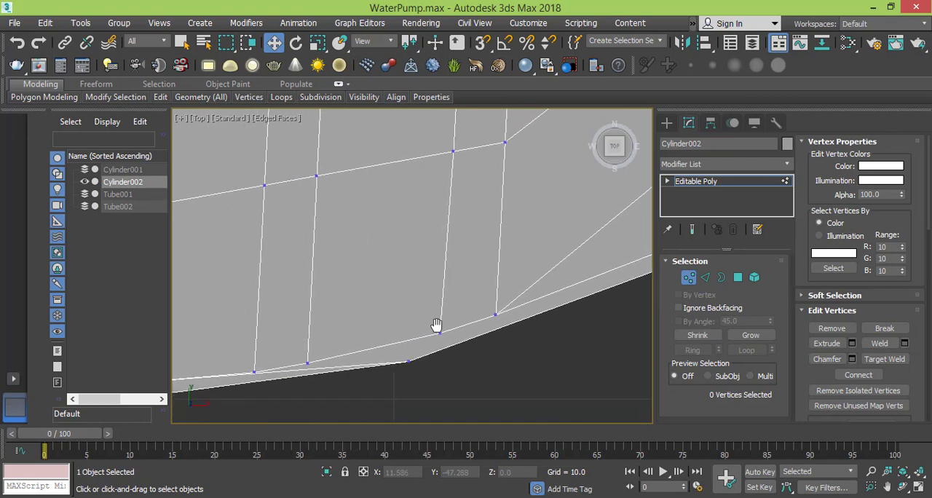
middle_drag(371, 357, 407, 321)
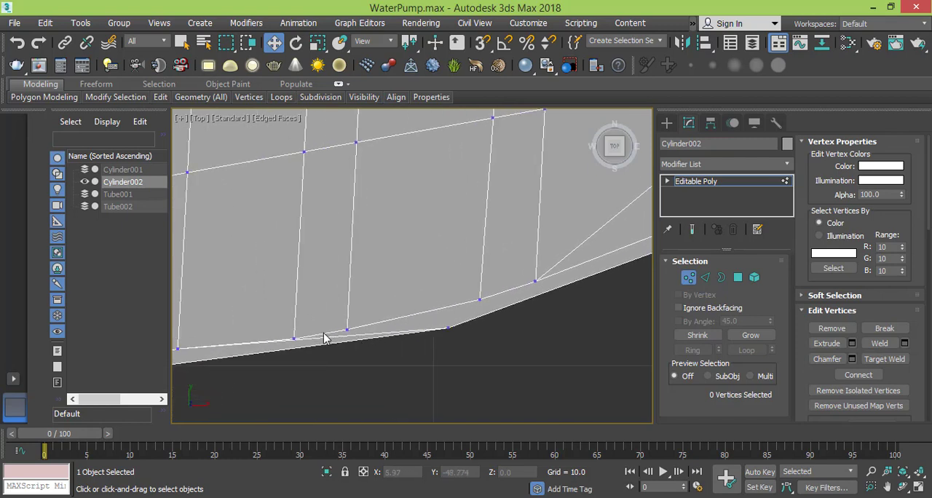
scroll(324, 338, up, 2)
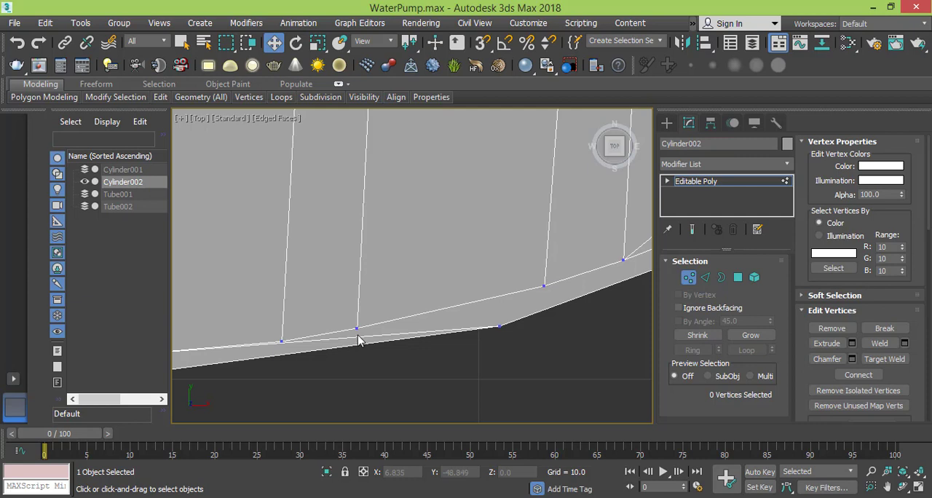
right_click(412, 314)
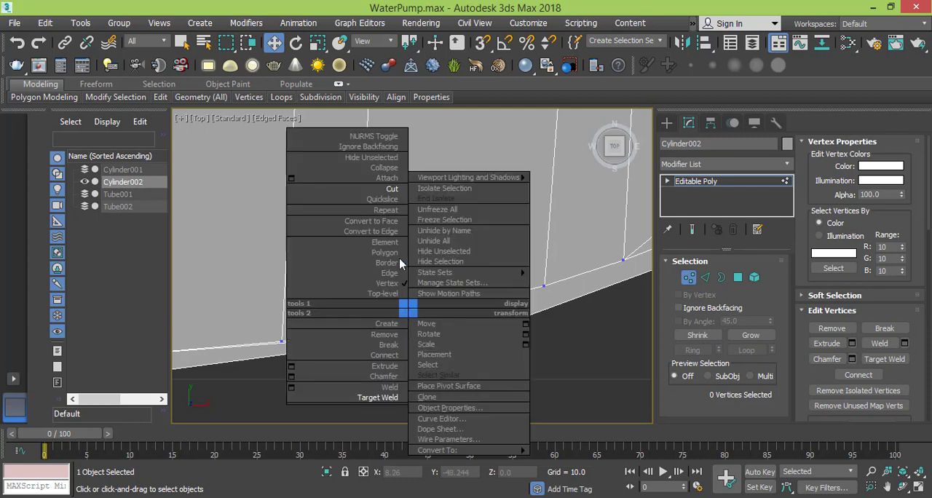
click(393, 190)
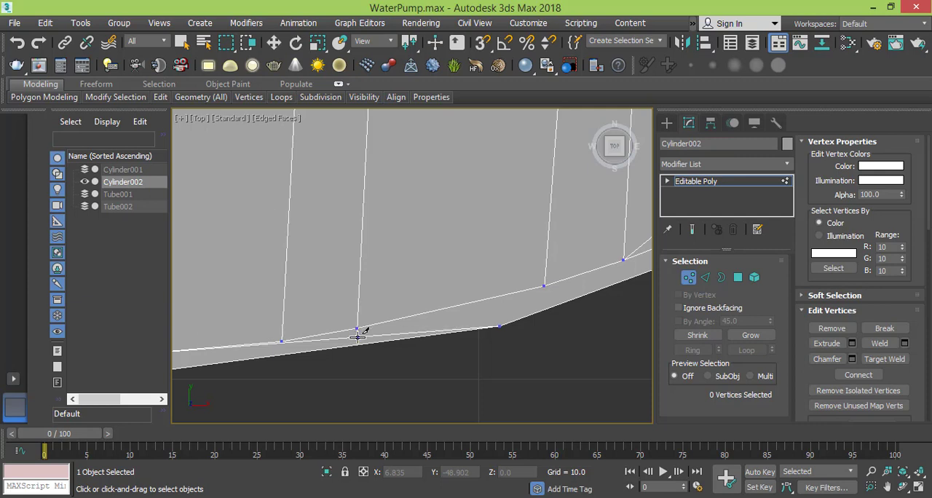
scroll(357, 337, up, 6)
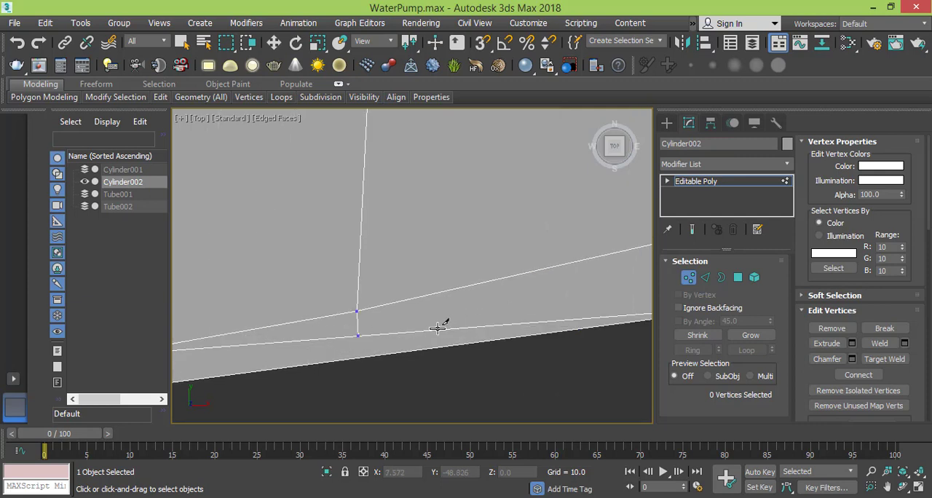
- Cut a matching short edge from the lower end of the middle pair's left vertical edge down to the rim line
scroll(438, 328, down, 2)
middle_drag(352, 334, 481, 325)
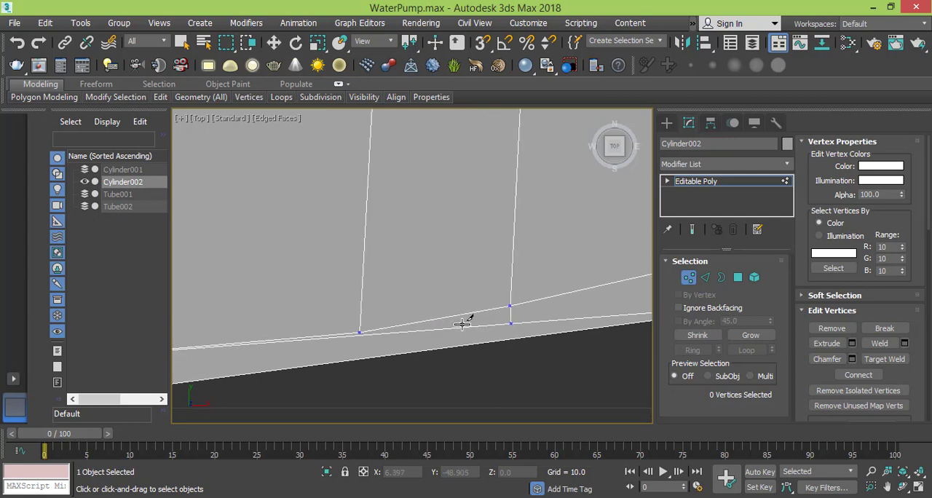
scroll(362, 335, up, 3)
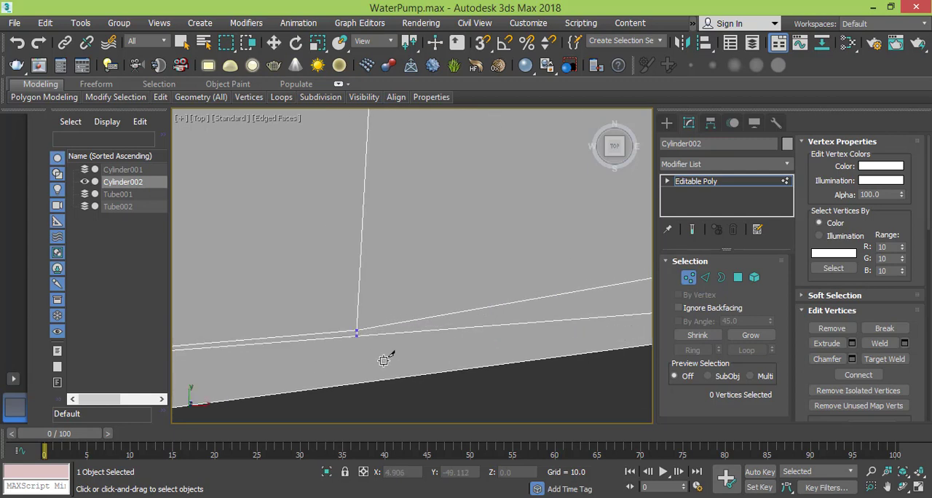
- Target-weld the lower vertices of the middle pair's two vertical edges onto the rim line vertices directly below them
key(w)
right_click(391, 331)
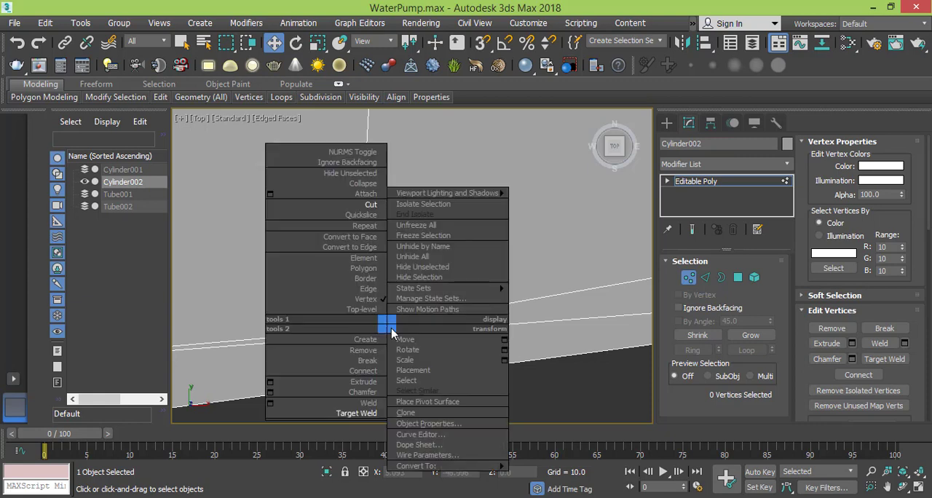
click(361, 413)
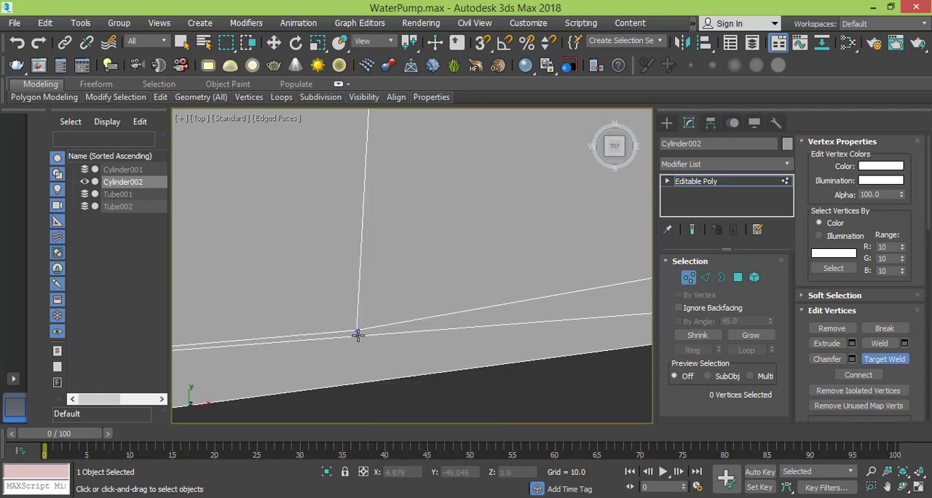
click(357, 333)
middle_drag(510, 295, 300, 332)
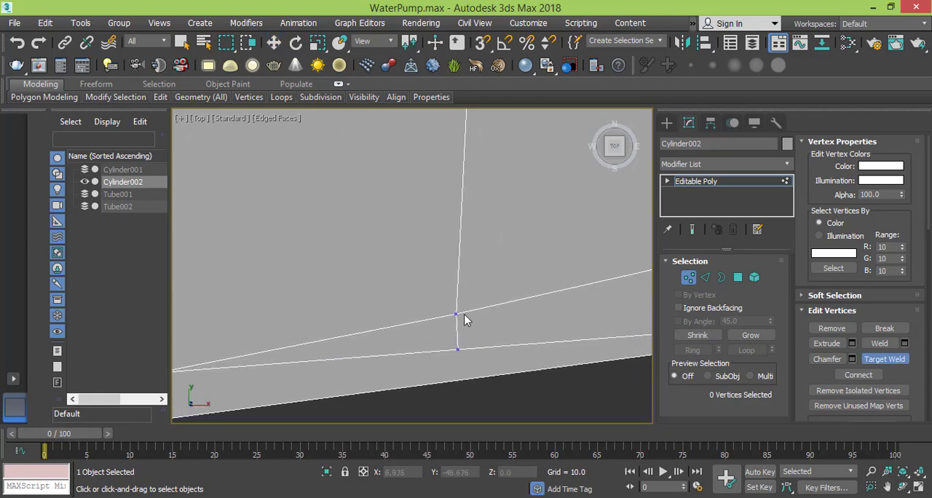
click(457, 314)
click(458, 350)
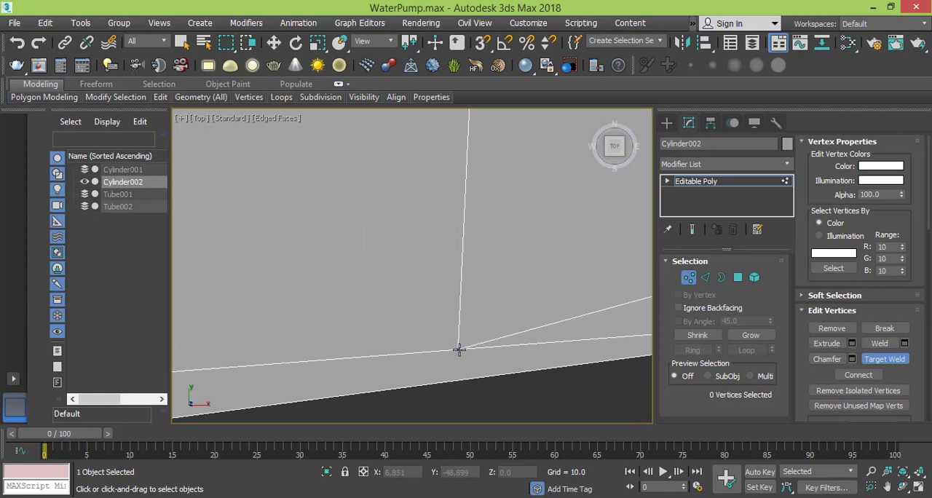
scroll(471, 330, down, 6)
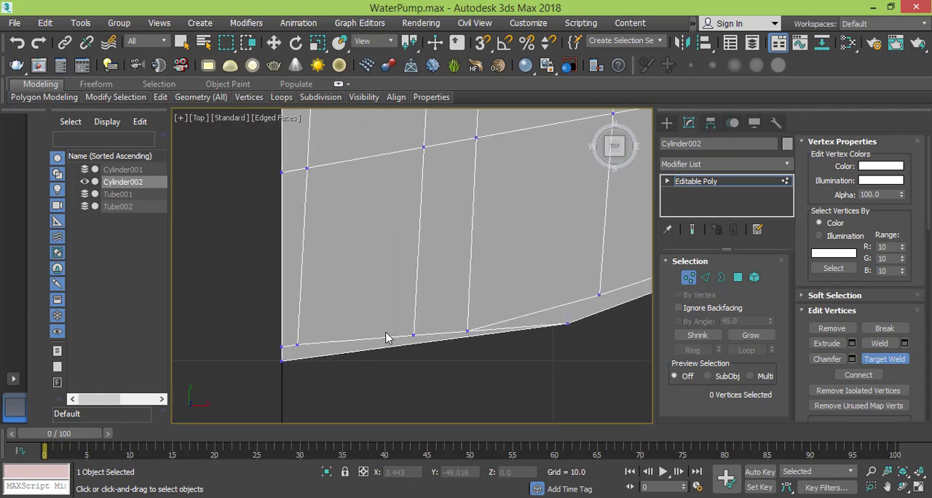
- Cut a short edge from the outer corner vertex up to the rim line and lower its new vertex to Y about -48.16
middle_drag(386, 338, 417, 311)
middle_drag(566, 291, 437, 316)
scroll(487, 337, up, 2)
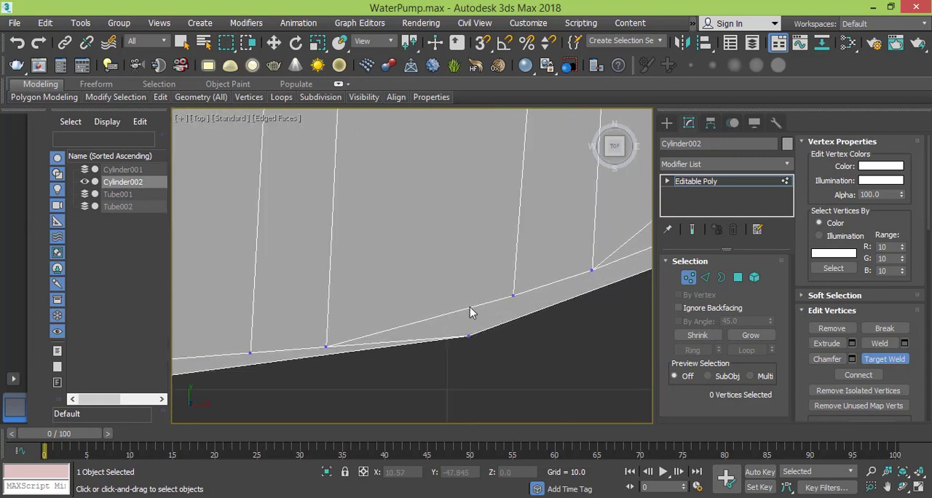
key(w)
right_click(468, 305)
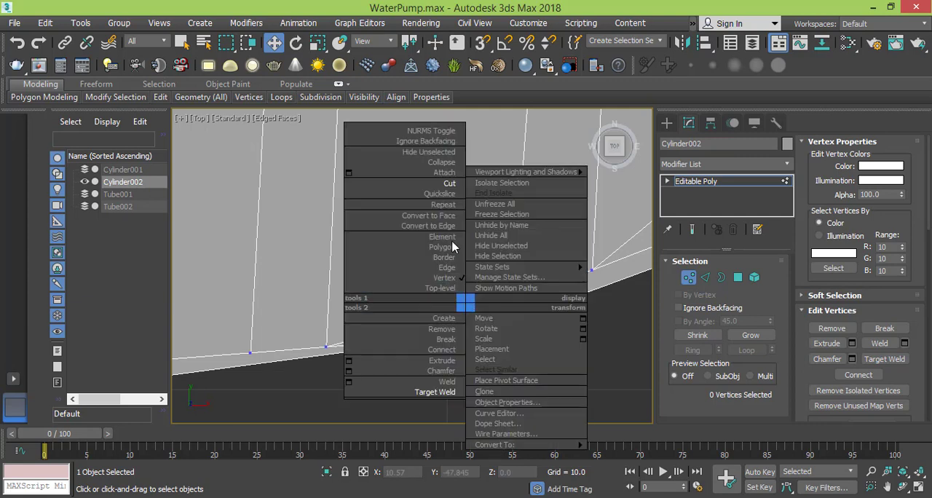
click(449, 184)
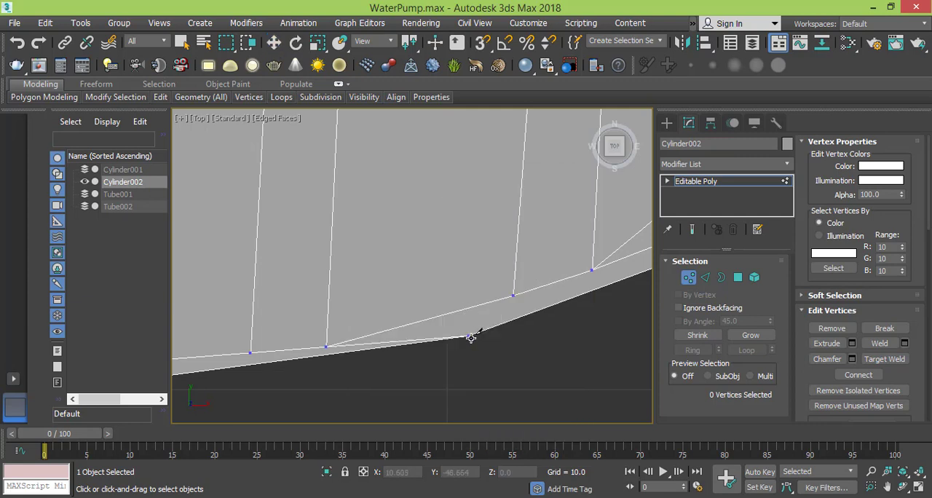
click(470, 336)
click(471, 308)
right_click(473, 306)
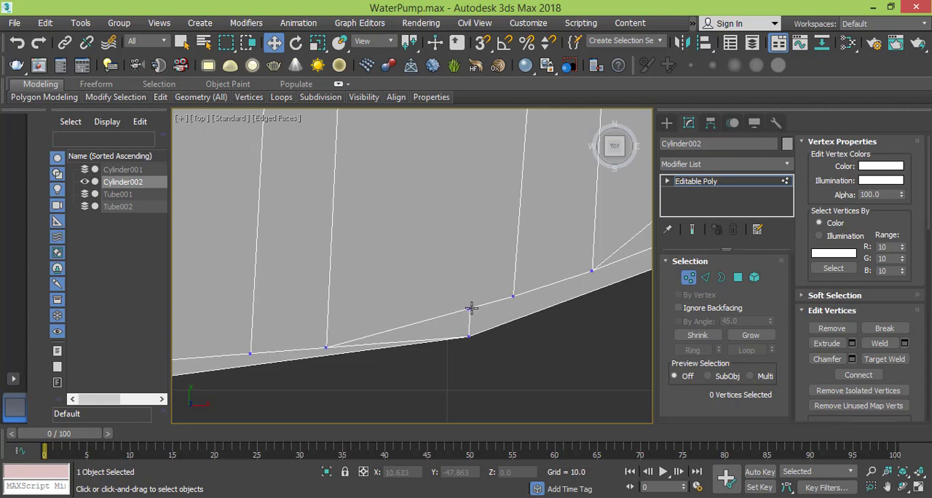
click(469, 309)
drag(471, 254, 466, 266)
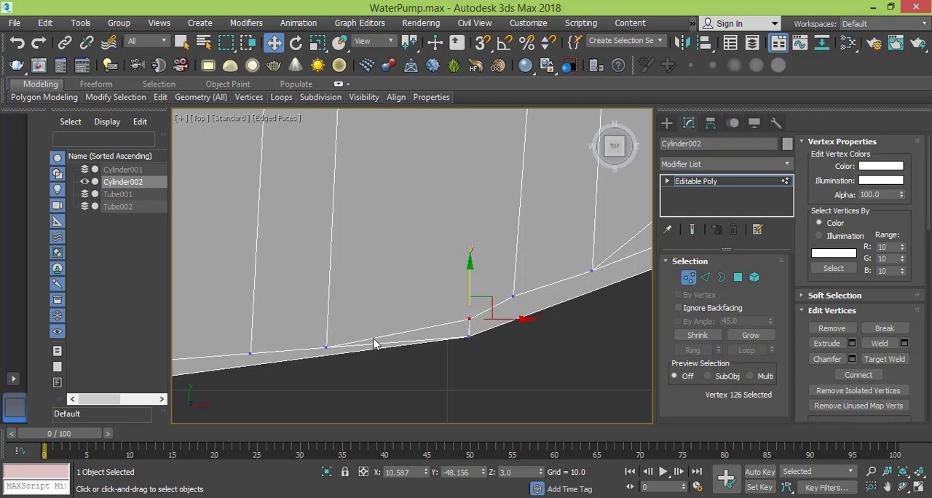
- Remove the redundant diagonal edge between the middle pair's right rim vertex and the outer corner vertex
scroll(374, 343, up, 3)
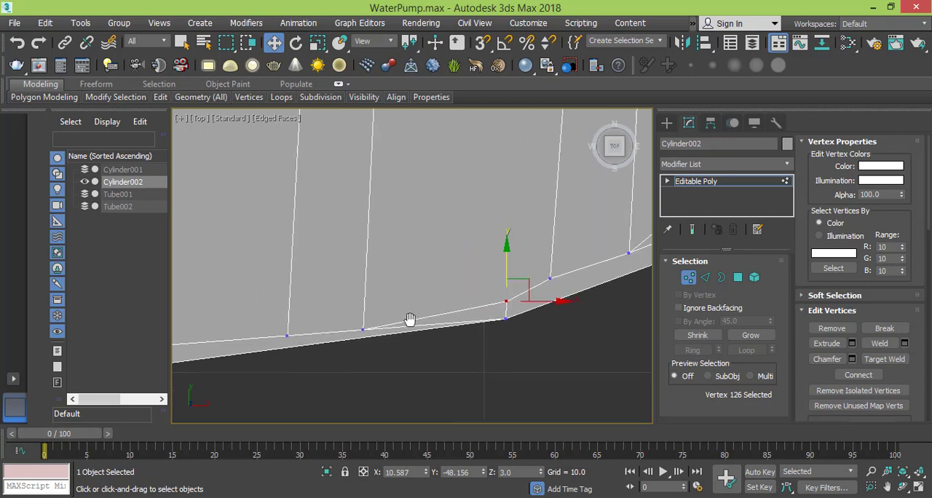
click(705, 278)
click(466, 315)
click(456, 333)
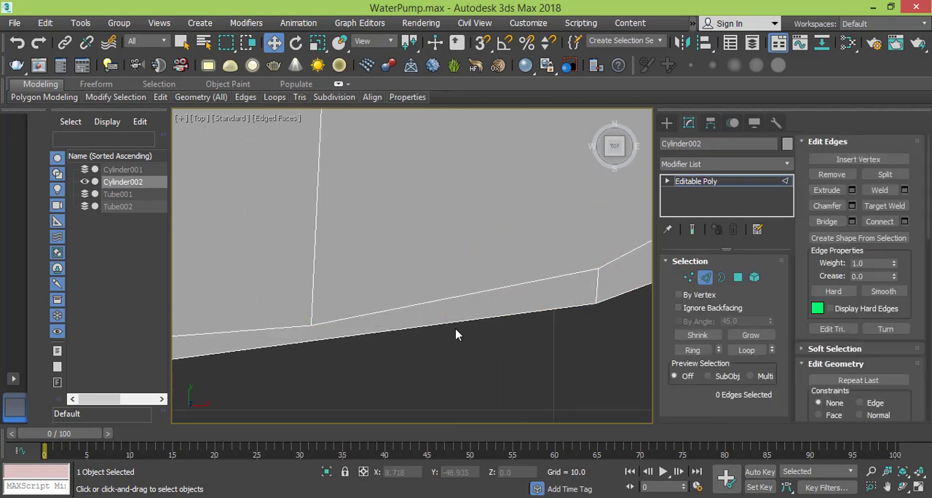
- Lower the rim vertex at the foot of the innermost vertical edge slightly, to Y about -49.48
scroll(433, 304, down, 2)
middle_drag(343, 320, 503, 316)
scroll(322, 315, down, 2)
middle_drag(322, 315, 376, 322)
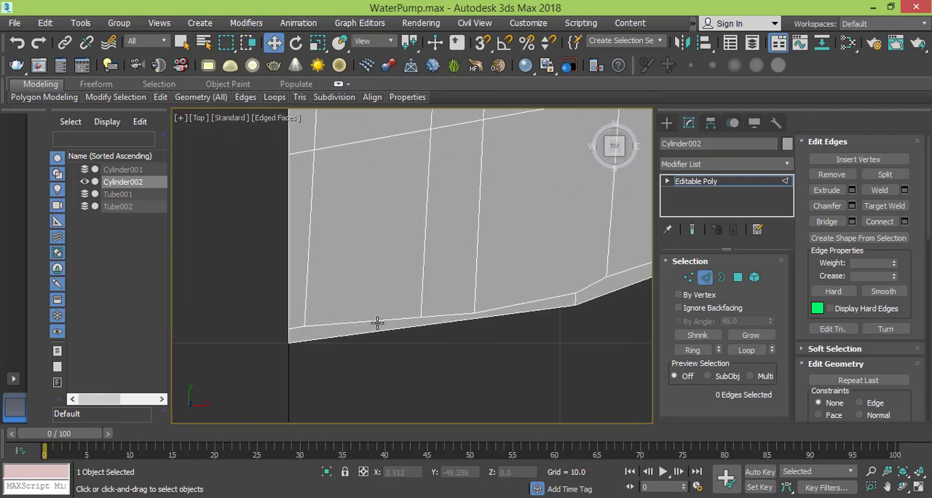
middle_drag(311, 334, 312, 346)
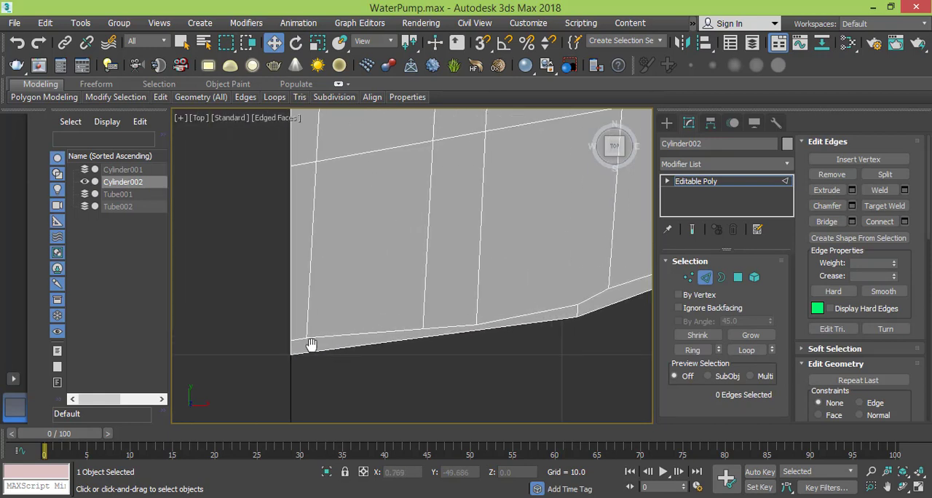
click(686, 277)
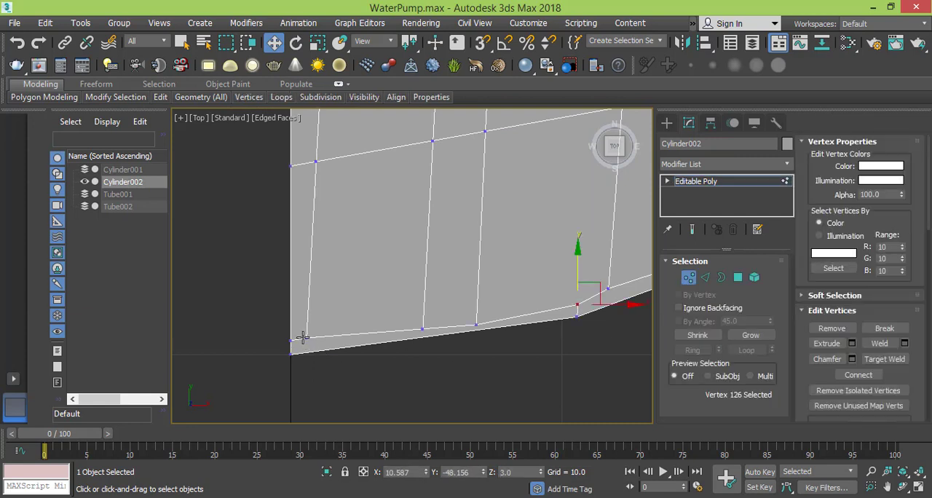
click(303, 338)
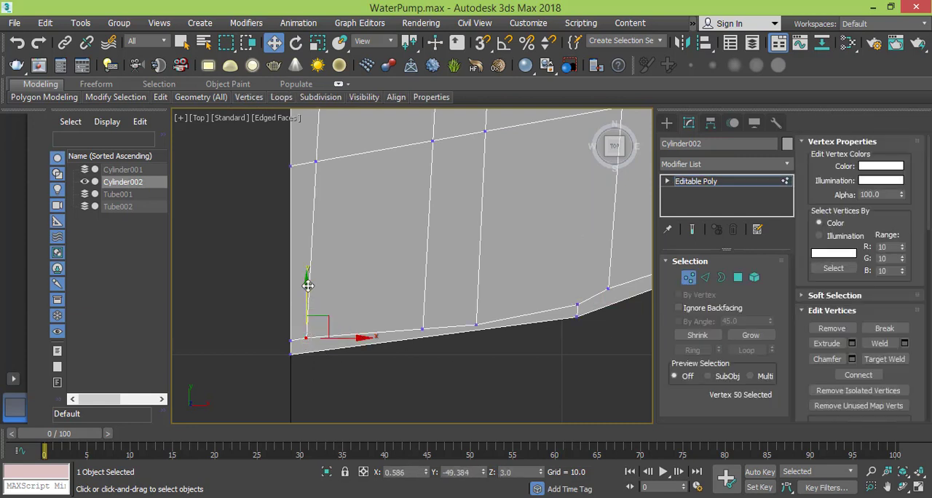
drag(307, 288, 306, 289)
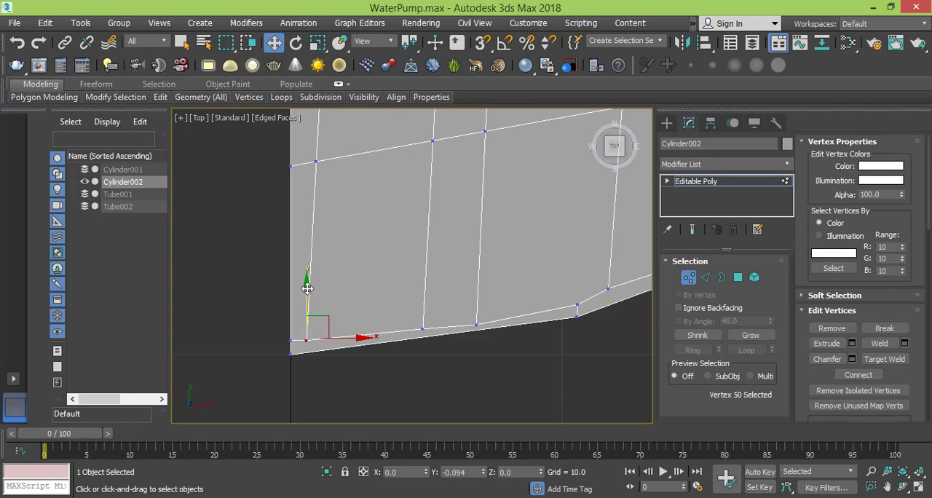
- Raise the middle pair's right rim vertex to Y about -48.78 and lower the first rim vertex beyond the corner to Y about -47.76
click(476, 324)
drag(477, 270, 477, 263)
middle_drag(551, 278, 381, 319)
click(438, 320)
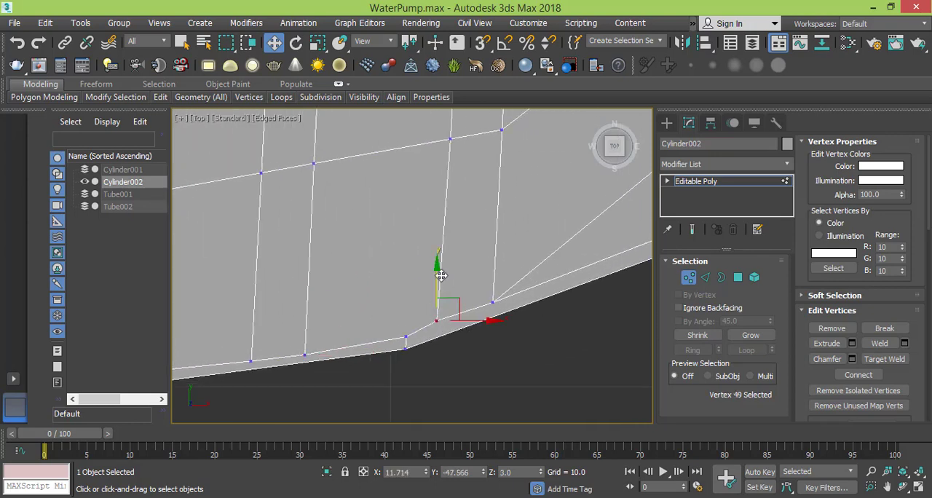
drag(438, 268, 439, 270)
click(303, 357)
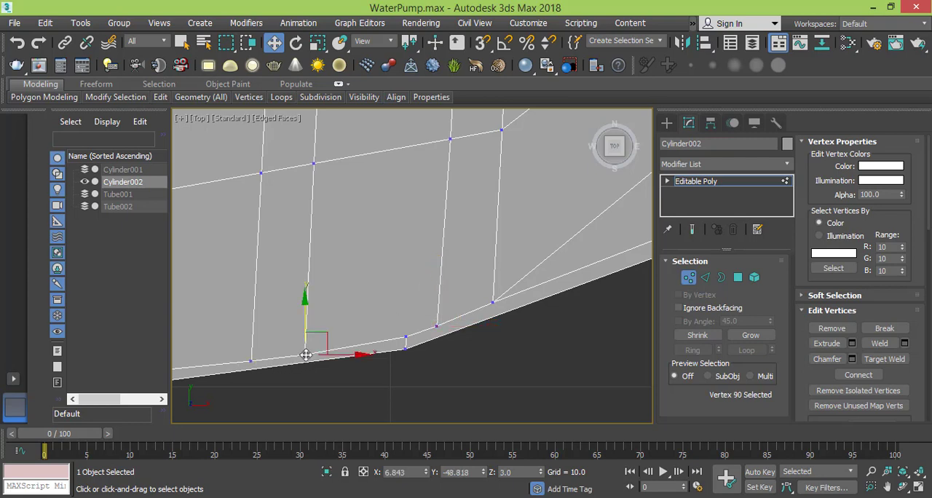
drag(308, 297, 308, 303)
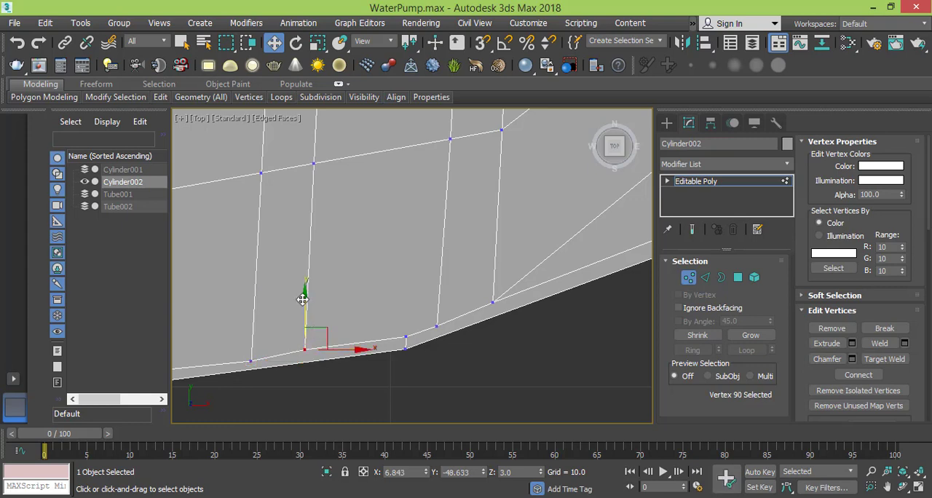
drag(303, 299, 303, 303)
- Move the inner rim vertex on the short horizontal edge outward along X to about 34.48, close to the outer border
middle_drag(461, 274, 375, 327)
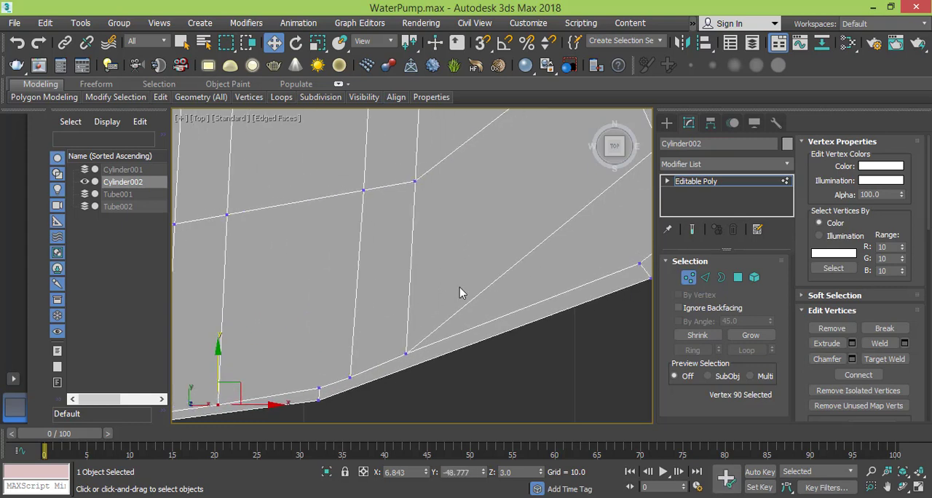
scroll(460, 292, down, 3)
middle_drag(549, 248, 373, 343)
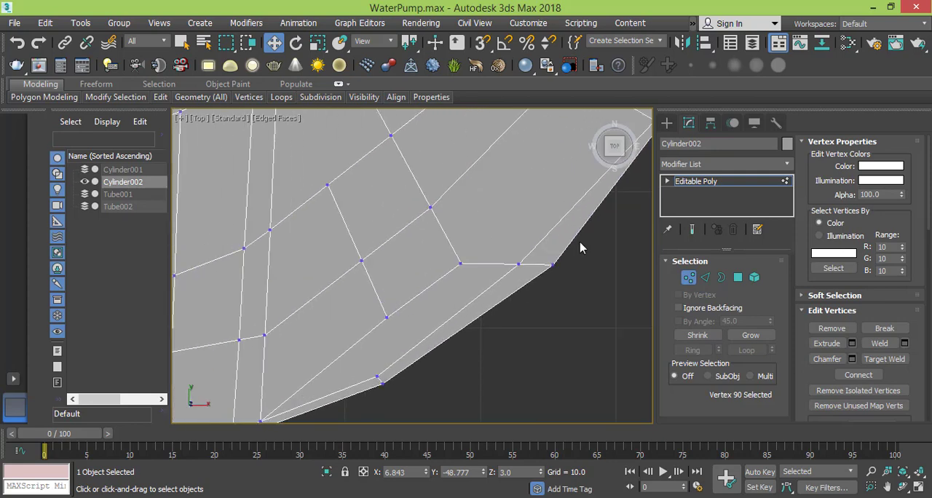
click(518, 262)
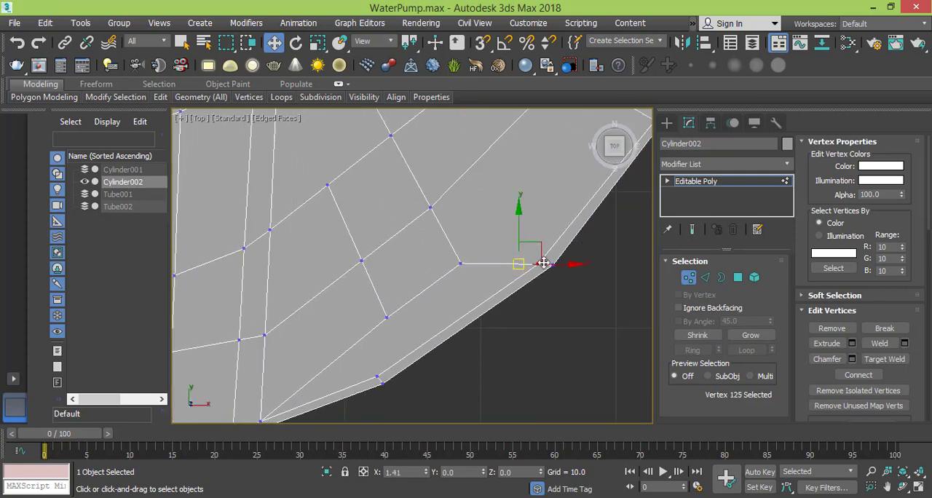
drag(546, 260, 547, 263)
- Select the four rim line vertices from the middle pair to just past the corner and raise them together slightly
middle_drag(532, 265, 439, 402)
scroll(542, 268, down, 3)
middle_drag(532, 275, 527, 302)
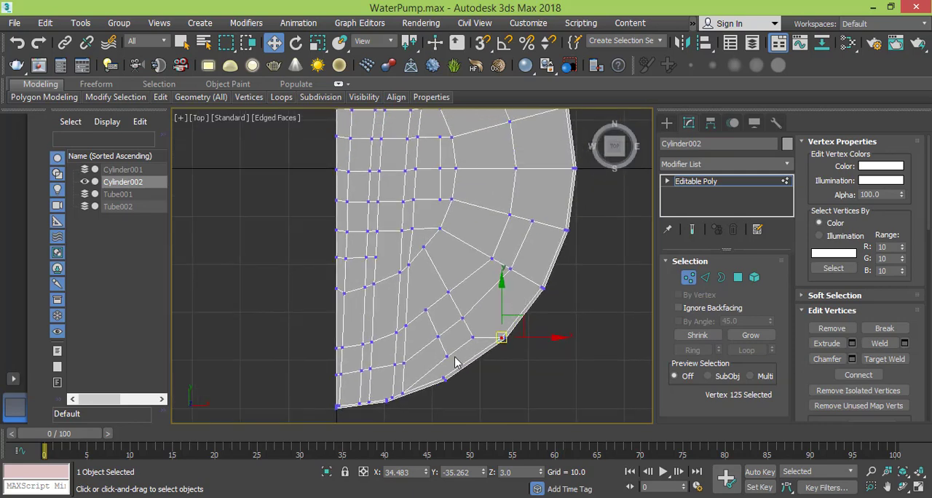
middle_drag(455, 402, 516, 300)
scroll(450, 313, up, 3)
middle_drag(443, 272, 391, 376)
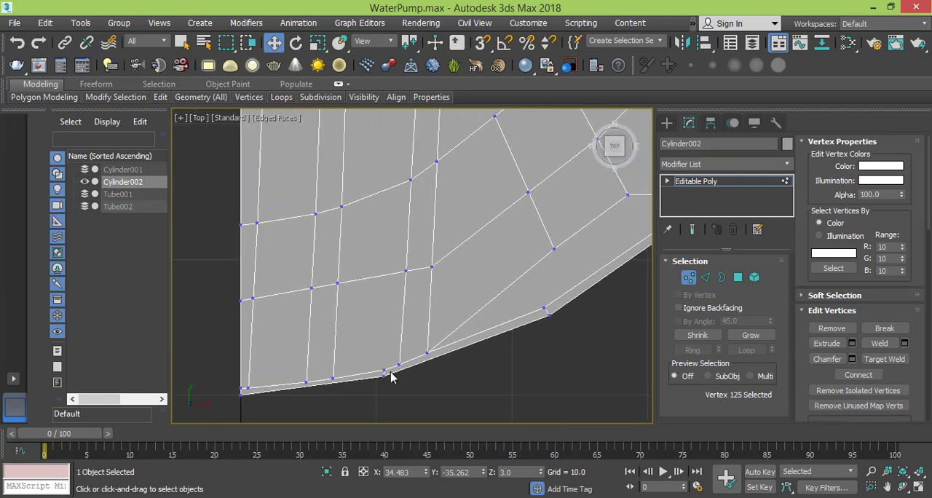
click(397, 363)
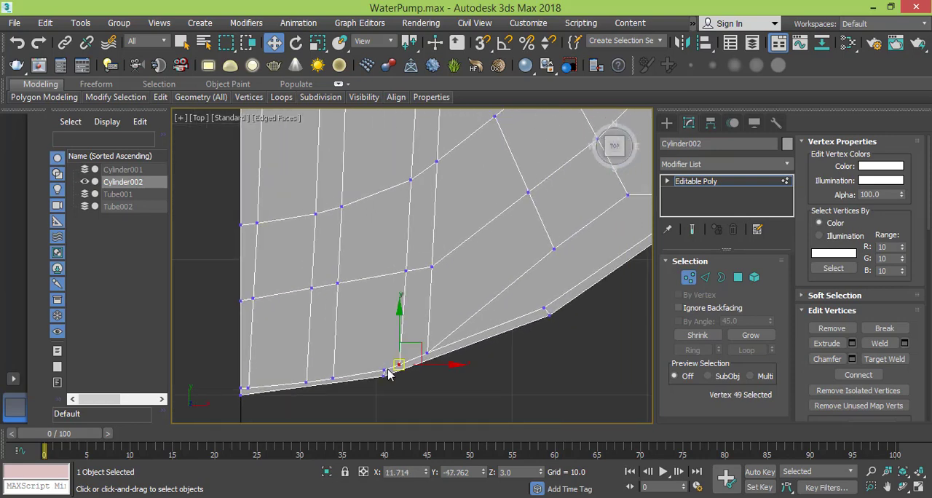
ctrl+click(384, 372)
ctrl+click(332, 378)
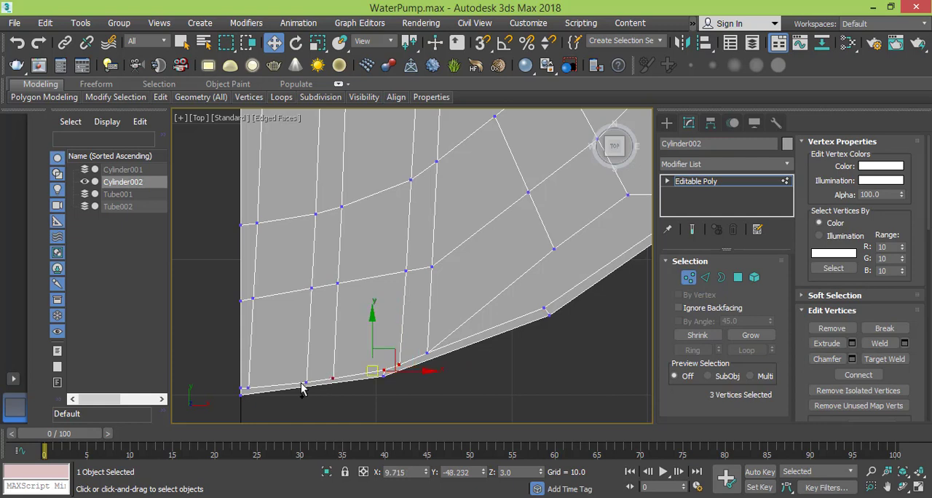
ctrl+click(306, 382)
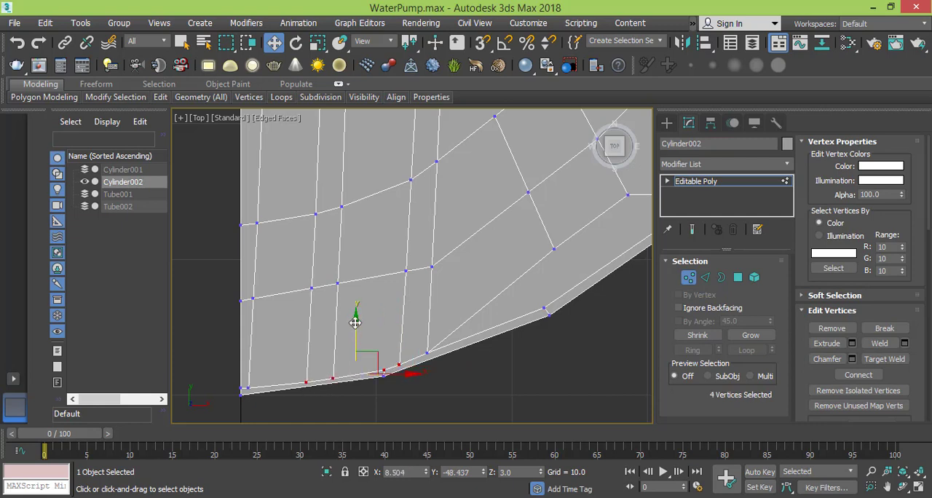
drag(356, 321, 355, 320)
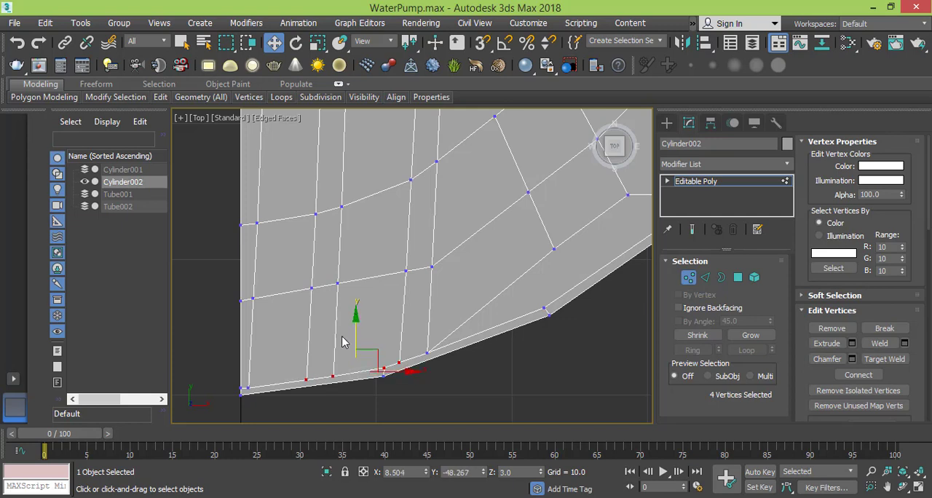
- Select the two innermost rim line vertices beside the straight side and raise them slightly to Y about -49.42
middle_drag(326, 385, 391, 363)
scroll(262, 382, up, 3)
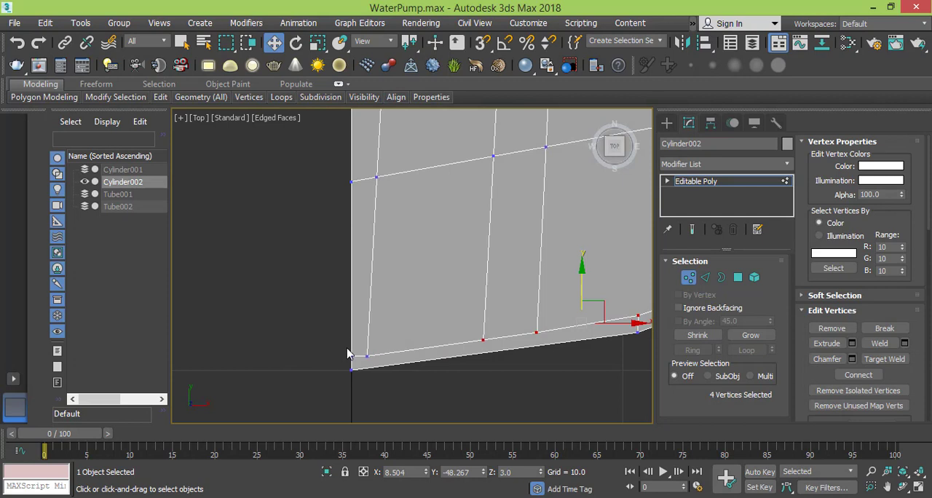
drag(347, 354, 375, 364)
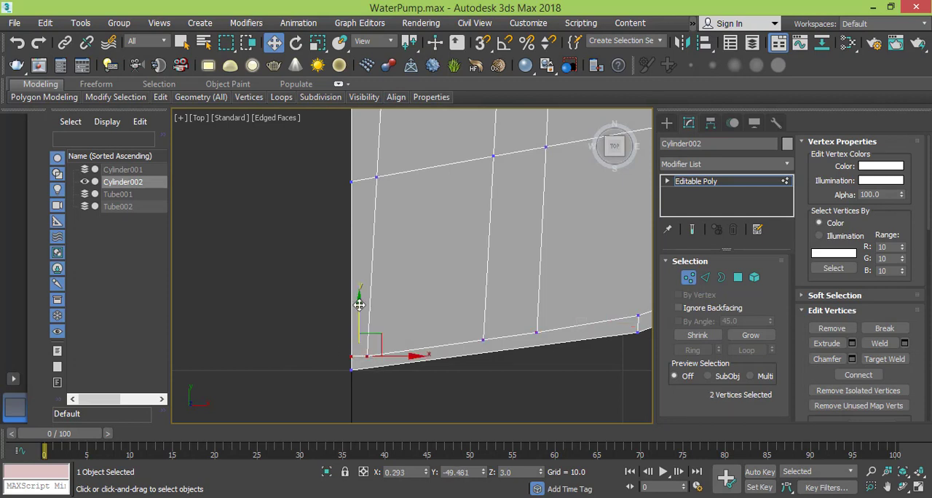
drag(359, 303, 360, 302)
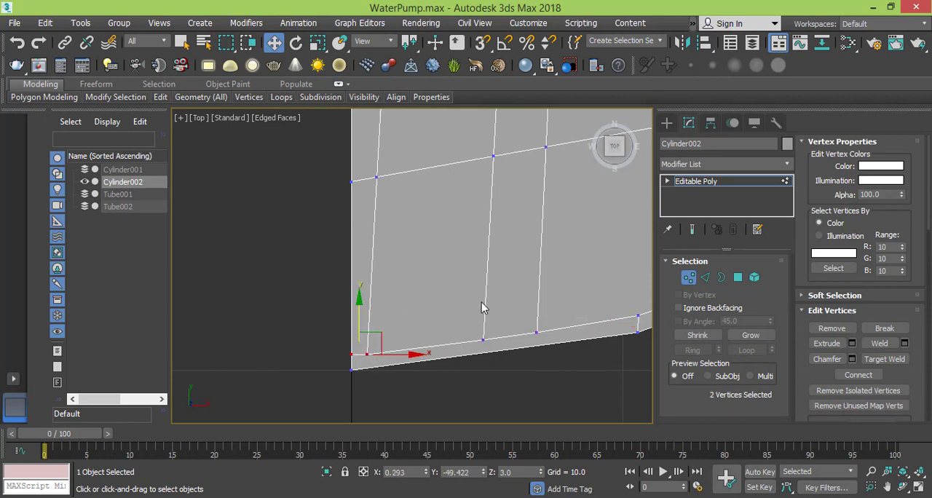
- Move the inner rim vertex beyond the lower corner slightly outward along X to about 22.53, close to the outer border
middle_drag(481, 302, 302, 361)
scroll(510, 324, down, 2)
middle_drag(446, 350, 293, 419)
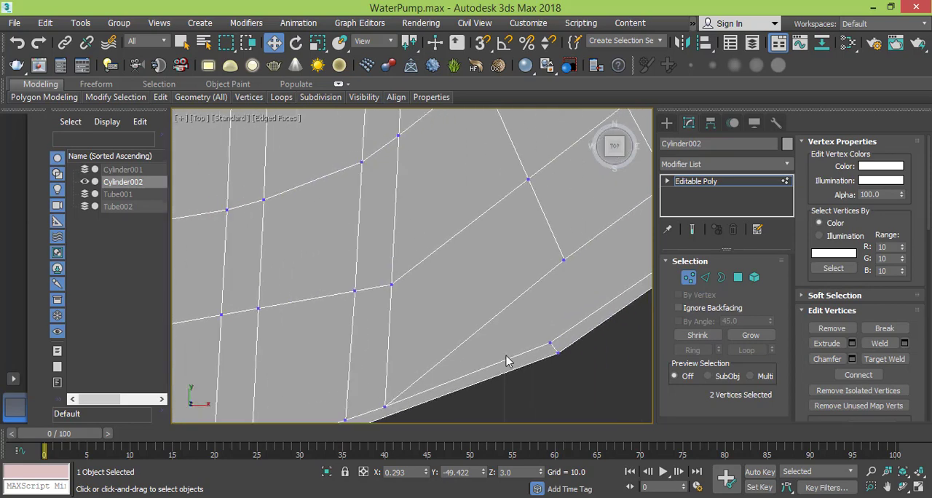
scroll(540, 356, down, 2)
scroll(543, 348, down, 2)
middle_drag(543, 348, 440, 382)
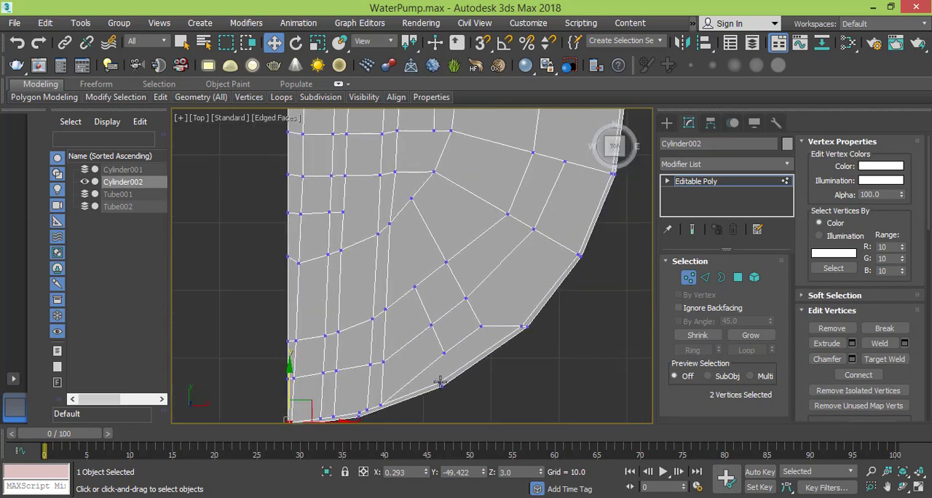
click(440, 382)
scroll(422, 384, up, 2)
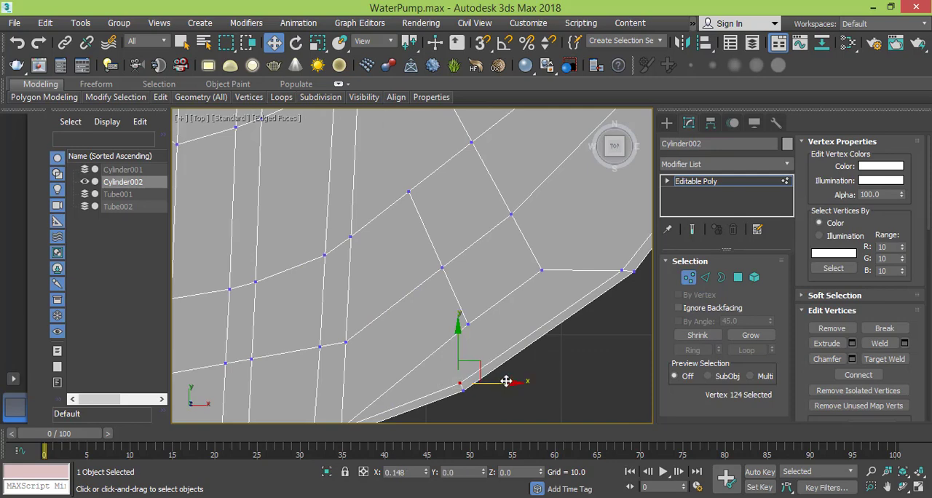
scroll(543, 318, down, 2)
middle_drag(556, 302, 479, 334)
scroll(512, 379, down, 3)
middle_drag(454, 296, 451, 316)
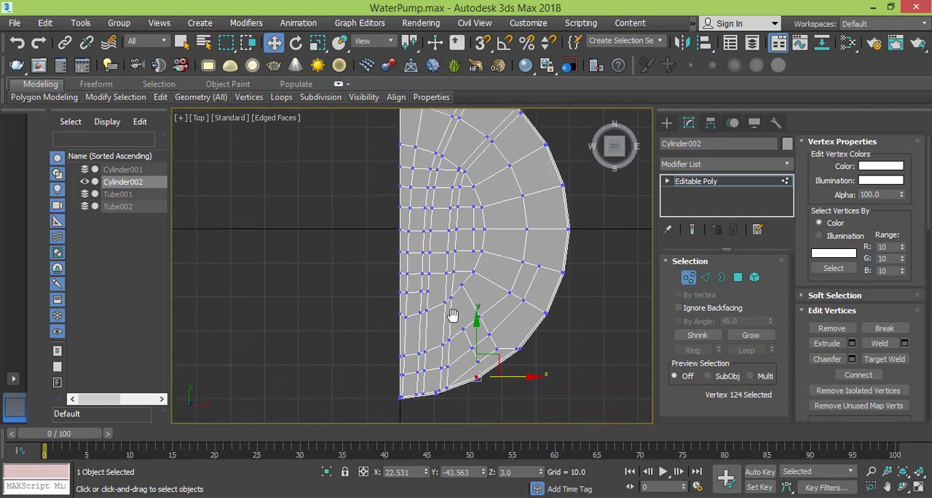
- Select the first strip of top polygons beside the narrow column on the straight side, running from the upper rim to the lower rim
click(737, 278)
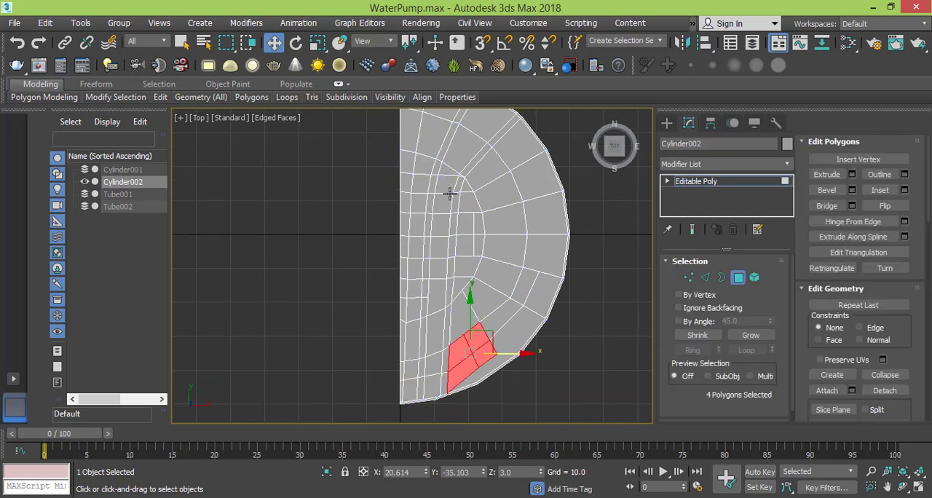
middle_drag(450, 193, 450, 222)
click(439, 128)
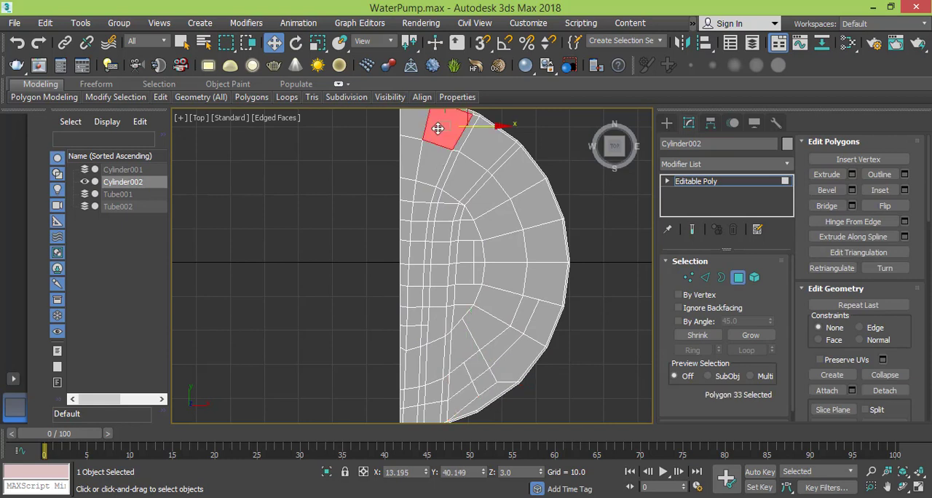
ctrl+click(421, 173)
ctrl+click(421, 195)
ctrl+click(420, 212)
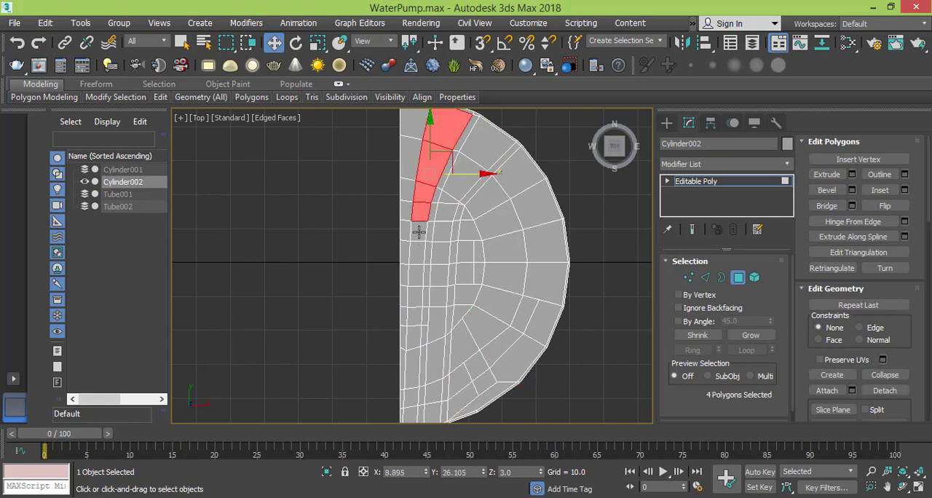
ctrl+click(418, 231)
ctrl+click(417, 252)
ctrl+click(415, 275)
ctrl+click(414, 297)
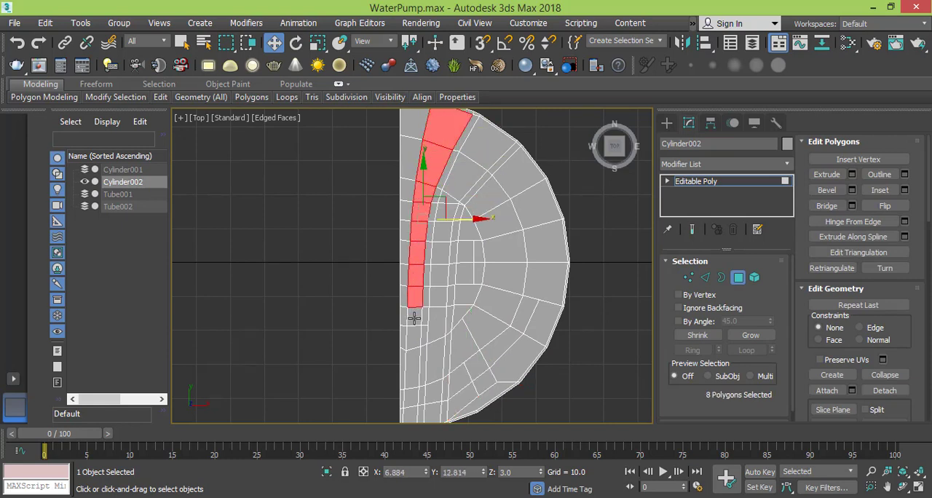
ctrl+click(413, 321)
ctrl+click(412, 347)
middle_drag(414, 365, 415, 295)
ctrl+click(415, 307)
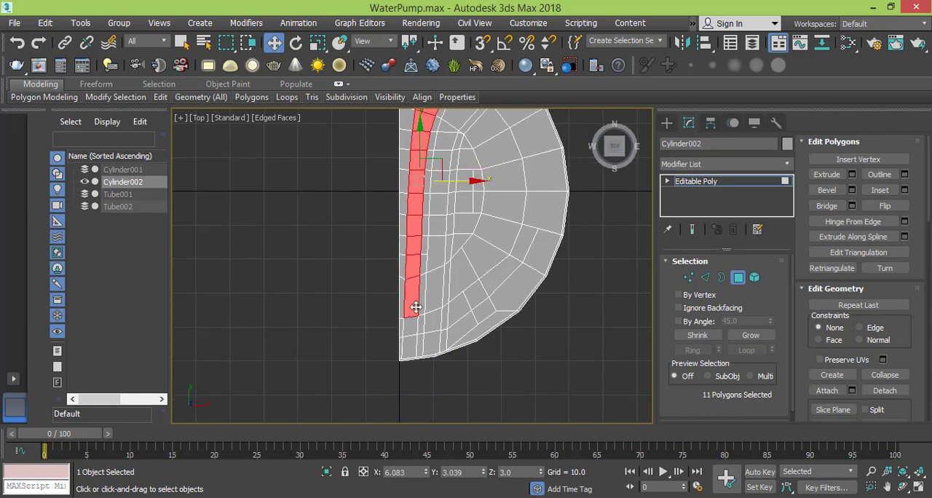
ctrl+click(412, 329)
ctrl+click(411, 346)
- Add the second strip of top polygons between the two narrow grooves to the selection, from the lower rim up to the upper rim
ctrl+click(433, 346)
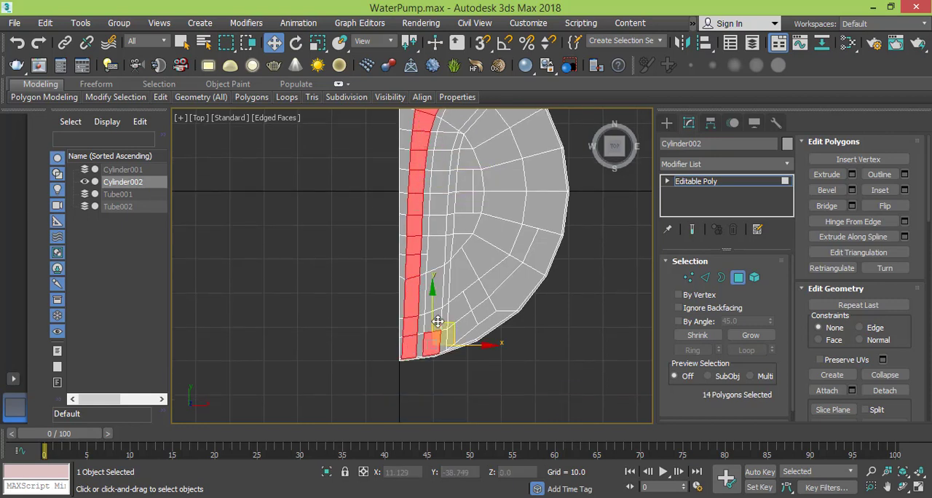
ctrl+click(436, 321)
ctrl+click(437, 292)
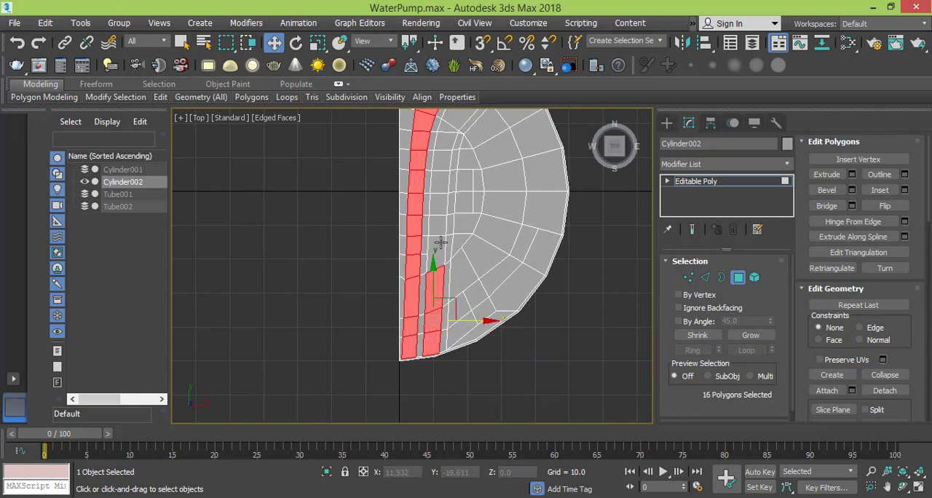
ctrl+click(437, 266)
ctrl+click(437, 236)
ctrl+click(439, 208)
ctrl+click(441, 178)
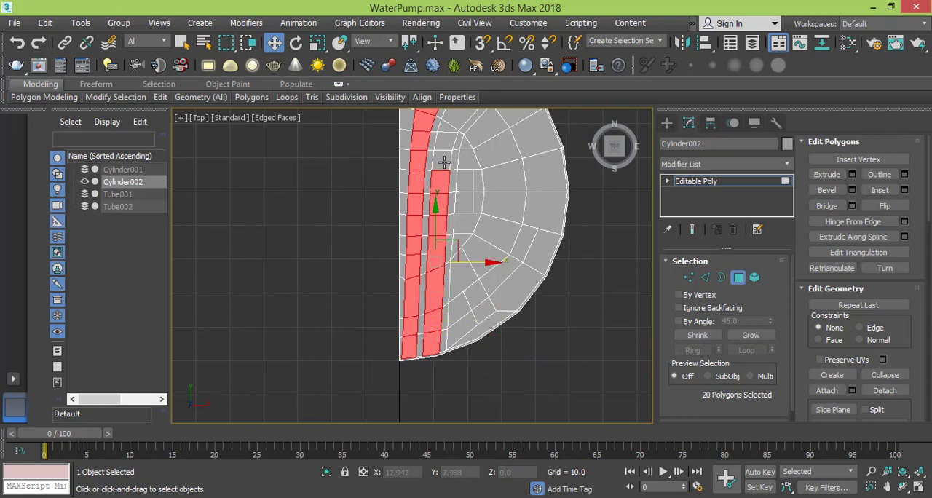
ctrl+click(443, 158)
middle_drag(443, 159, 439, 237)
ctrl+click(442, 217)
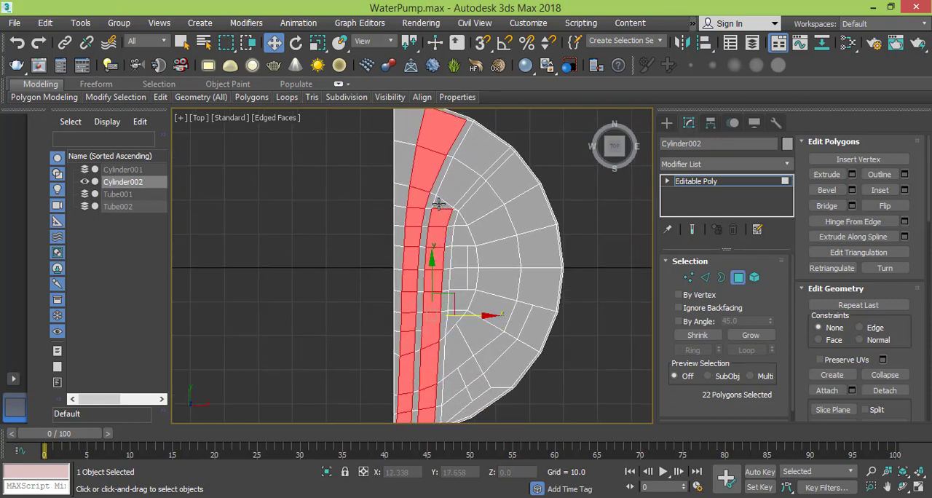
ctrl+click(440, 204)
ctrl+click(464, 188)
ctrl+click(488, 149)
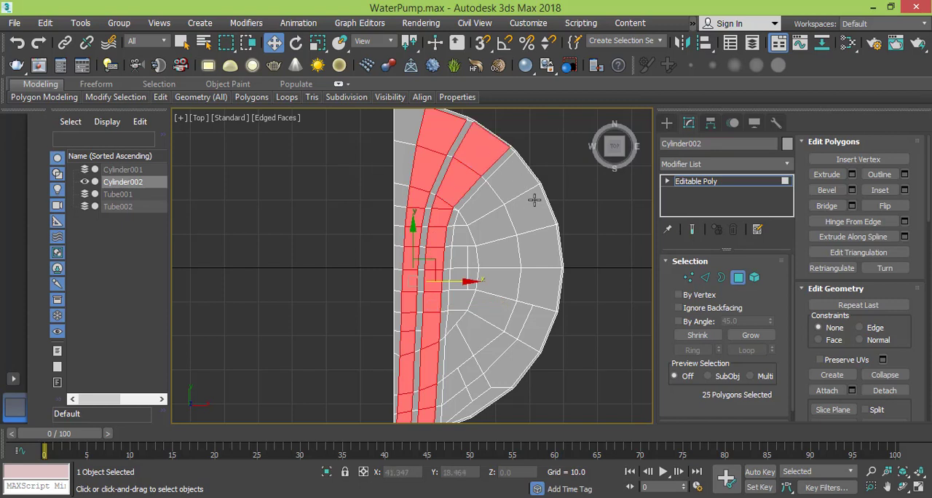
- Add the top polygons outside the second groove to the selection, from the upper rim around to the horizontal centre line
ctrl+click(522, 183)
ctrl+click(480, 206)
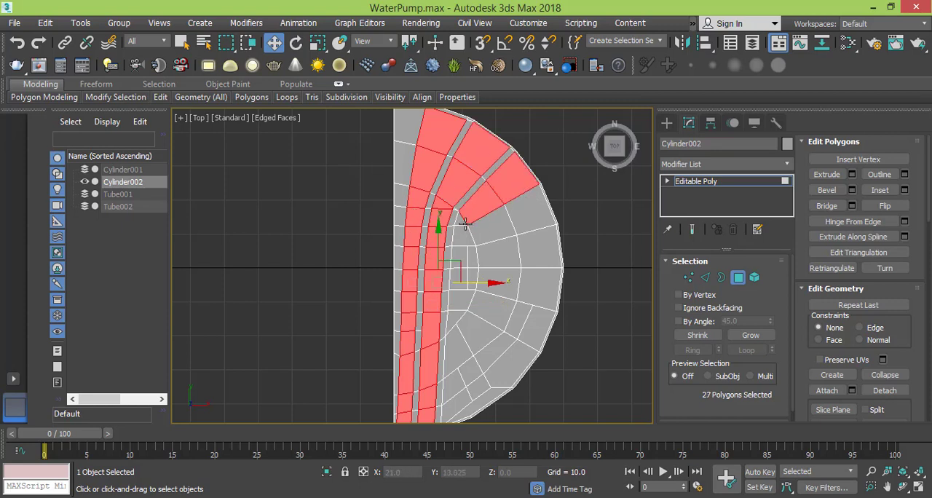
ctrl+click(460, 217)
ctrl+click(463, 235)
ctrl+click(502, 224)
ctrl+click(532, 211)
ctrl+click(539, 248)
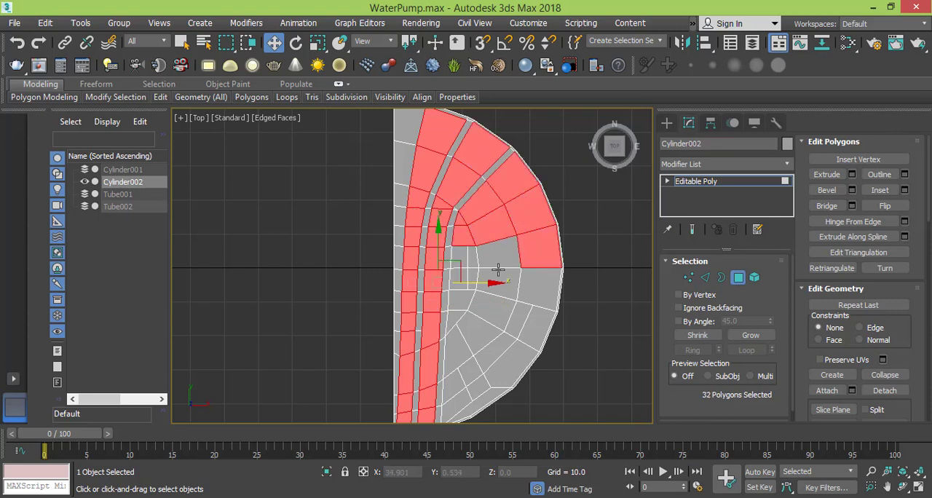
ctrl+click(499, 251)
ctrl+click(479, 259)
ctrl+click(466, 256)
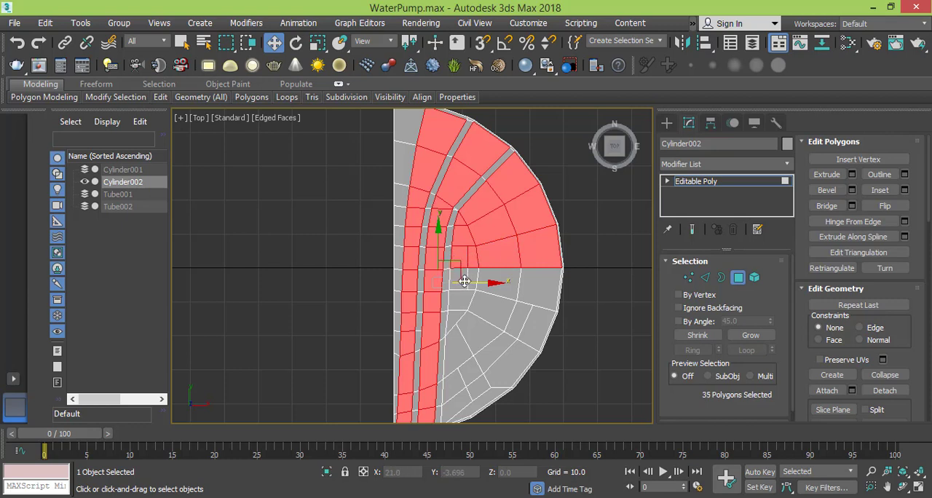
- Add all remaining top polygons outside the second groove below the horizontal centre line, leaving only the grooves and straight-side column unselected
ctrl+click(463, 279)
ctrl+click(471, 280)
ctrl+click(501, 285)
ctrl+click(539, 288)
ctrl+click(530, 330)
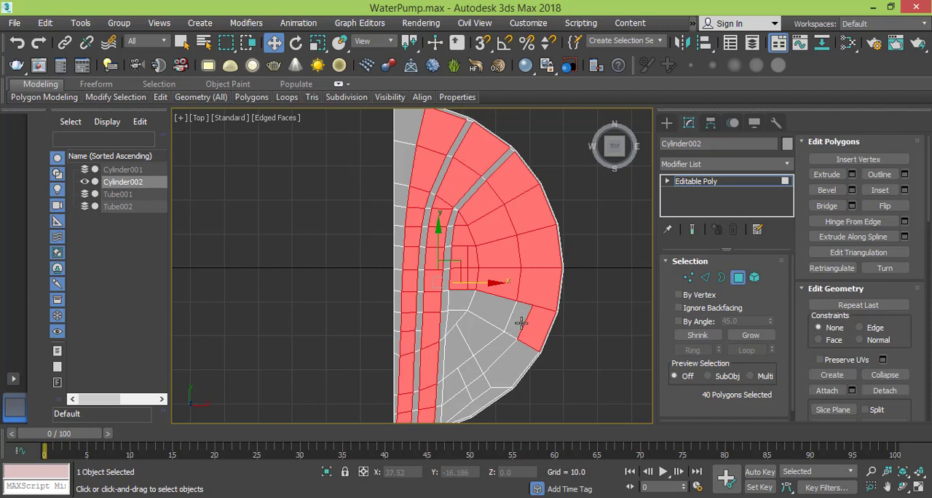
ctrl+click(512, 320)
ctrl+click(493, 313)
ctrl+click(481, 329)
ctrl+click(502, 360)
ctrl+click(514, 373)
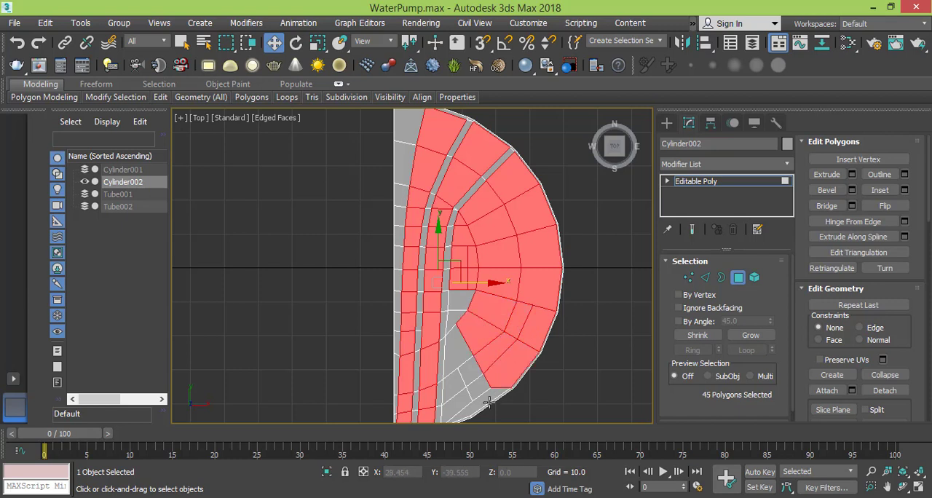
ctrl+click(492, 401)
ctrl+click(473, 393)
ctrl+click(458, 400)
ctrl+click(457, 386)
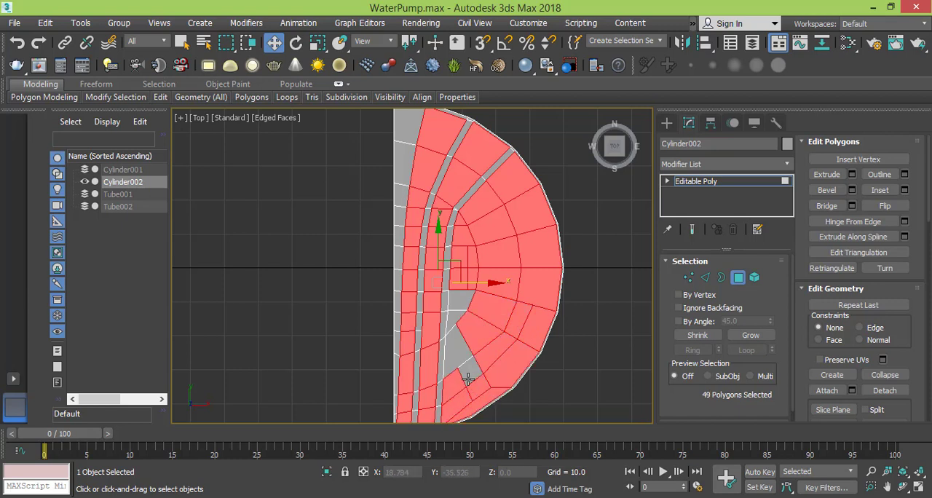
ctrl+click(470, 343)
ctrl+click(455, 318)
ctrl+click(455, 319)
ctrl+click(463, 304)
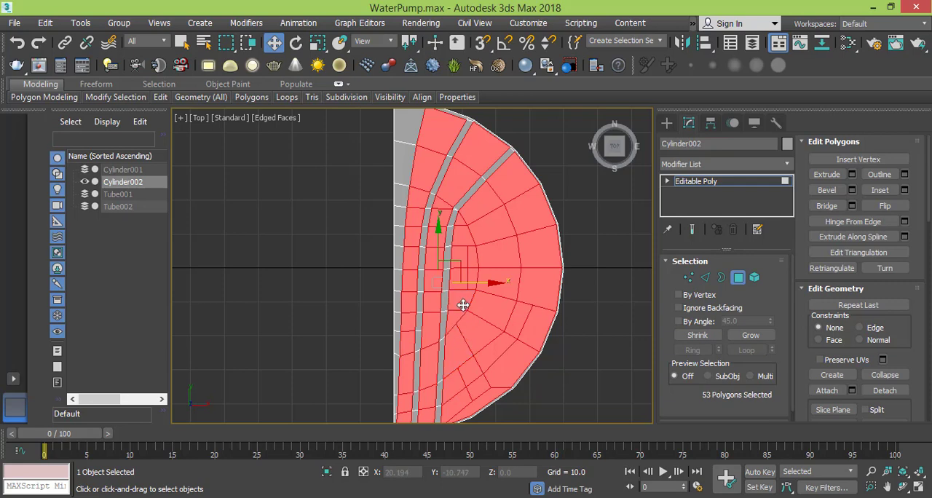
- Extrude the selected top polygons by a height of 3.0, leaving the grooves and rim recessed
scroll(464, 313, down, 2)
middle_drag(466, 324, 466, 347)
scroll(471, 296, up, 2)
scroll(470, 295, down, 2)
scroll(463, 204, up, 2)
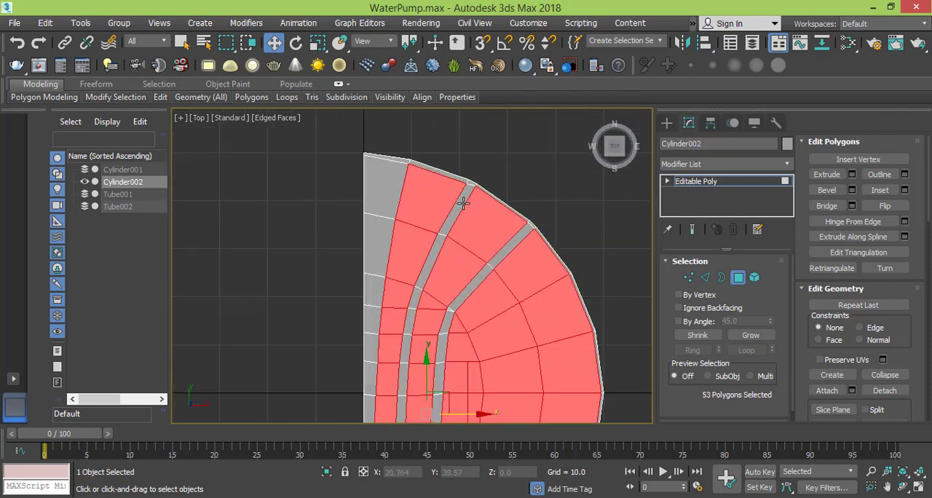
scroll(462, 204, up, 1)
scroll(465, 205, down, 3)
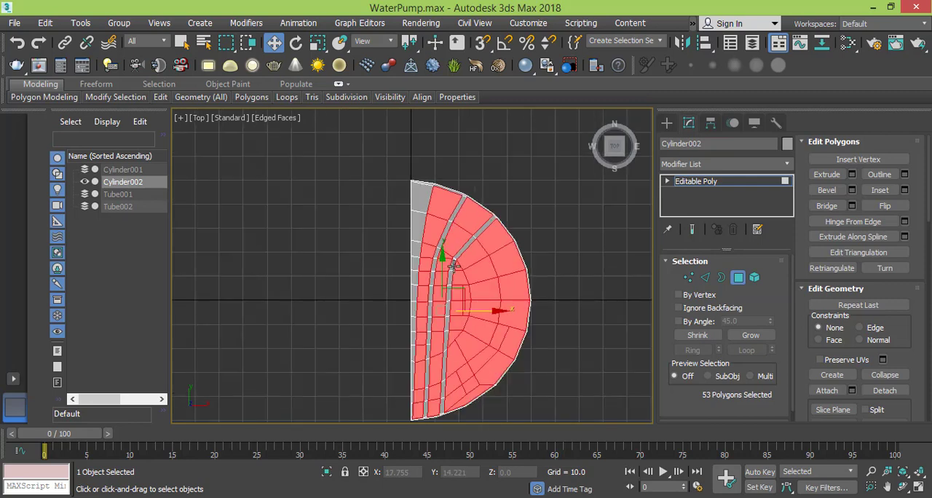
middle_drag(453, 264, 449, 253)
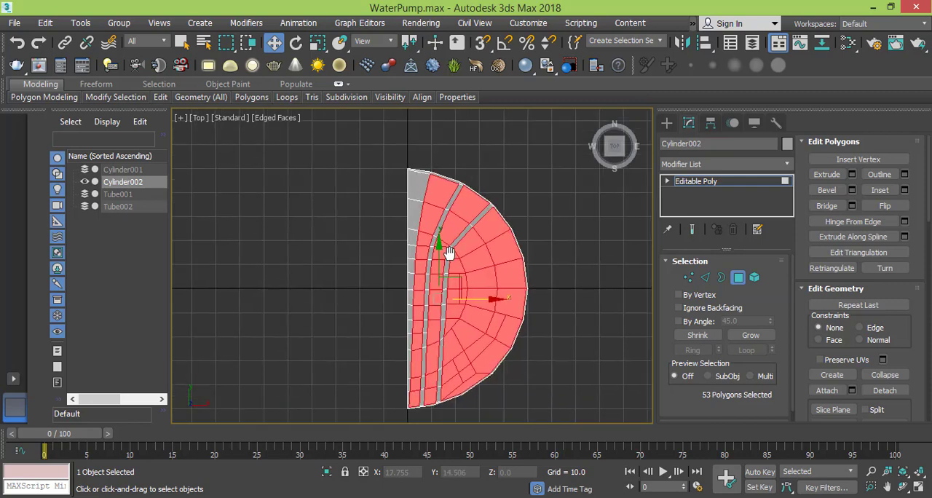
click(852, 176)
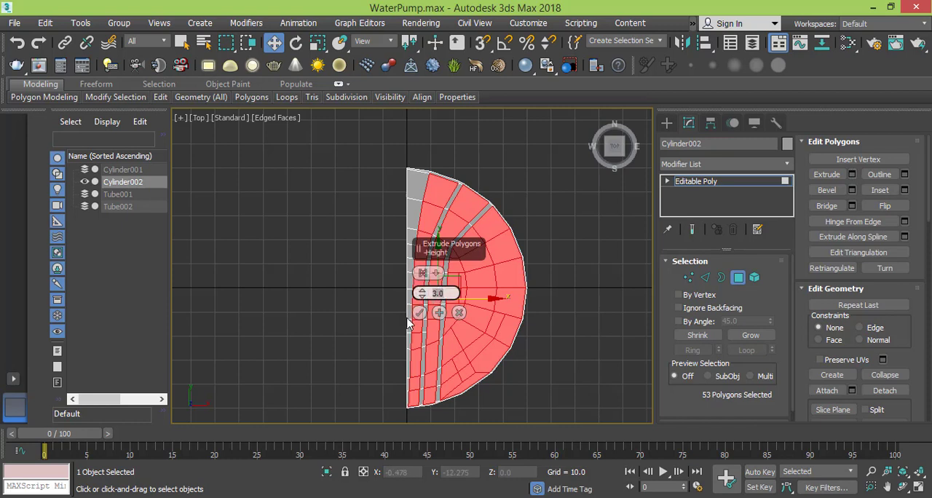
click(421, 311)
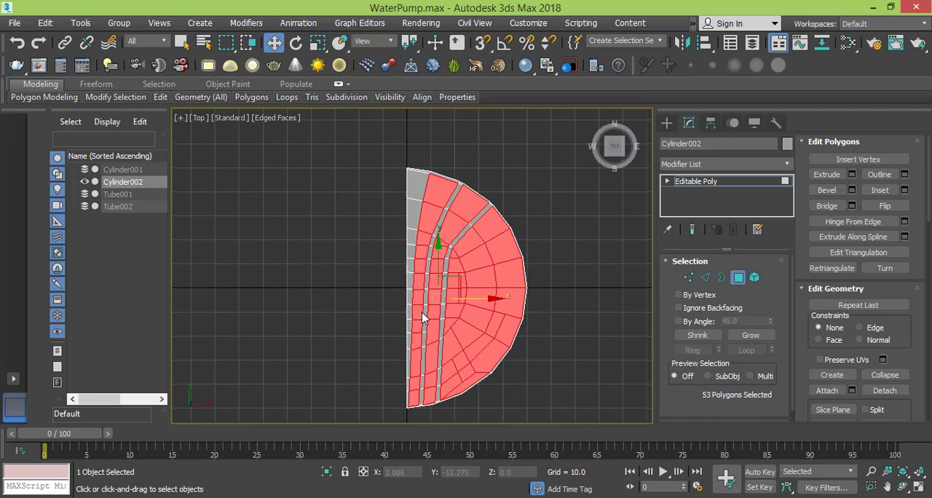
- Leave polygon editing and check that the half cap's pivot sits on the straight side's centre
click(710, 187)
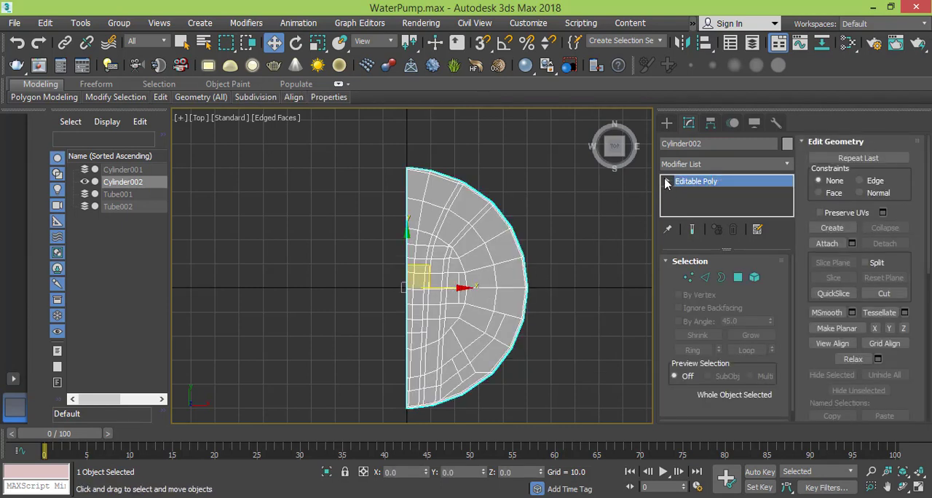
click(711, 123)
click(710, 218)
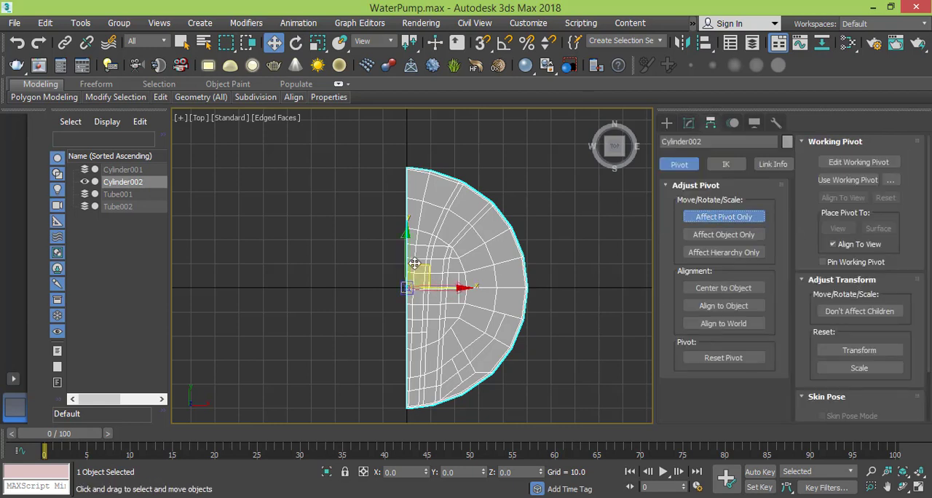
click(705, 222)
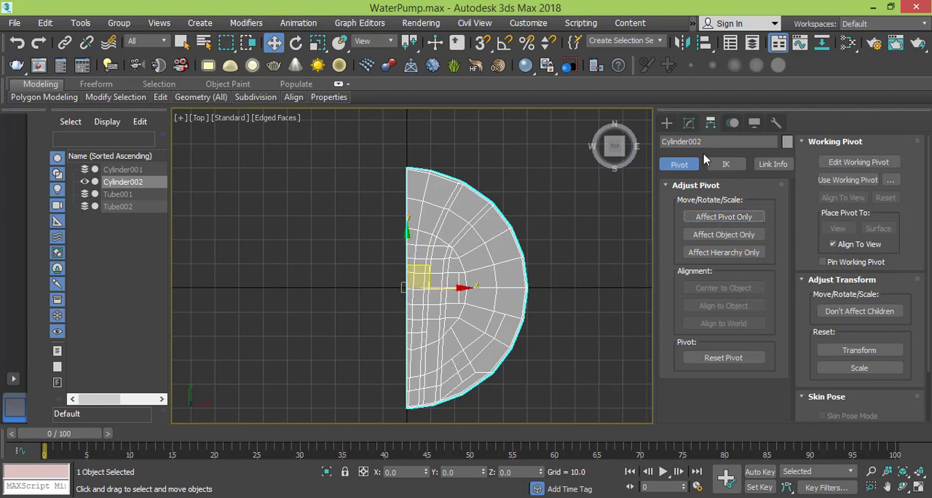
click(688, 123)
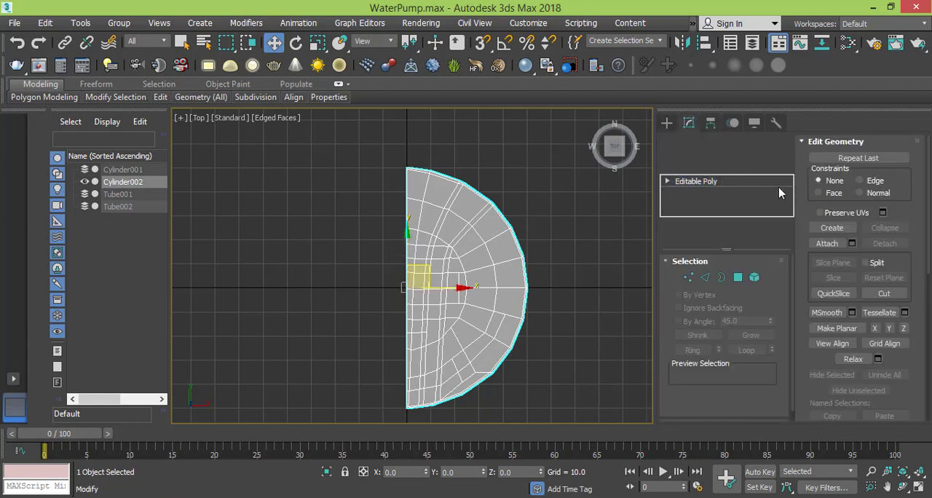
- Apply a Symmetry modifier mirrored on the X axis to the half cap and inspect the full disc in perspective
key(1)
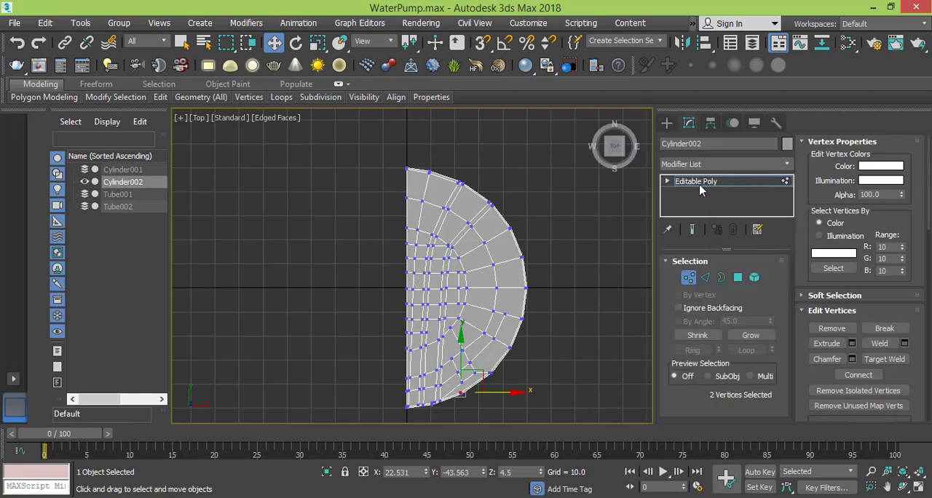
click(697, 183)
click(767, 165)
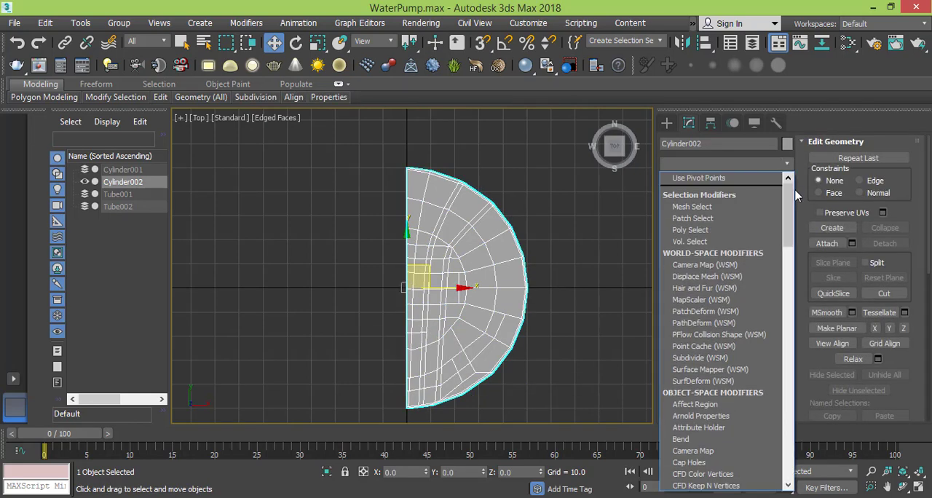
drag(787, 185, 784, 409)
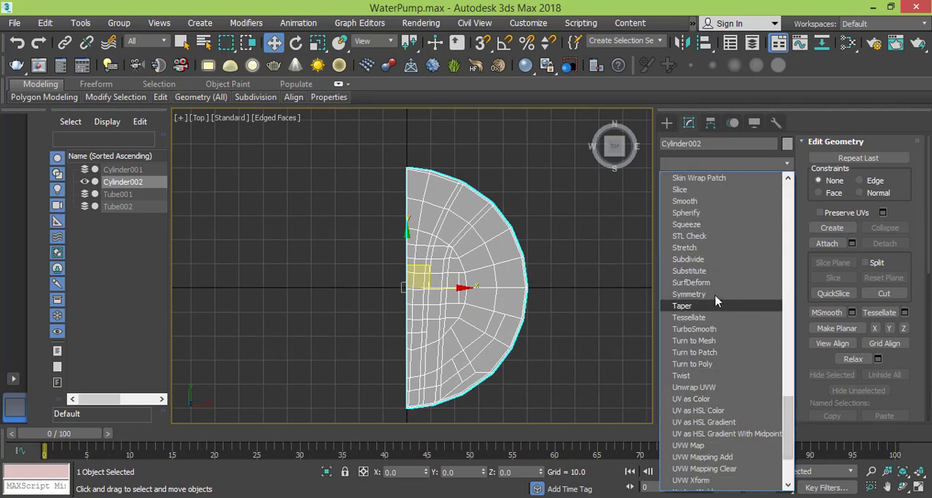
click(689, 318)
middle_drag(475, 291, 481, 282)
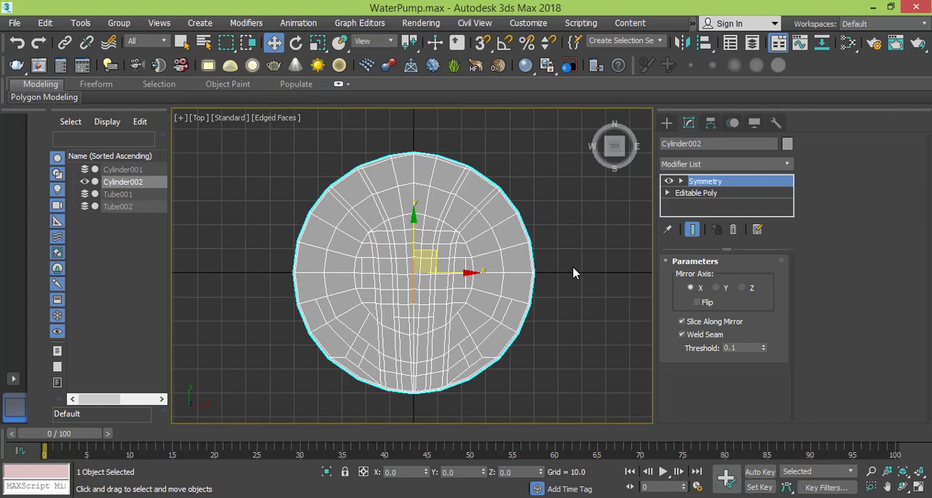
key(p)
alt+middle_drag(537, 314, 503, 241)
scroll(466, 324, up, 2)
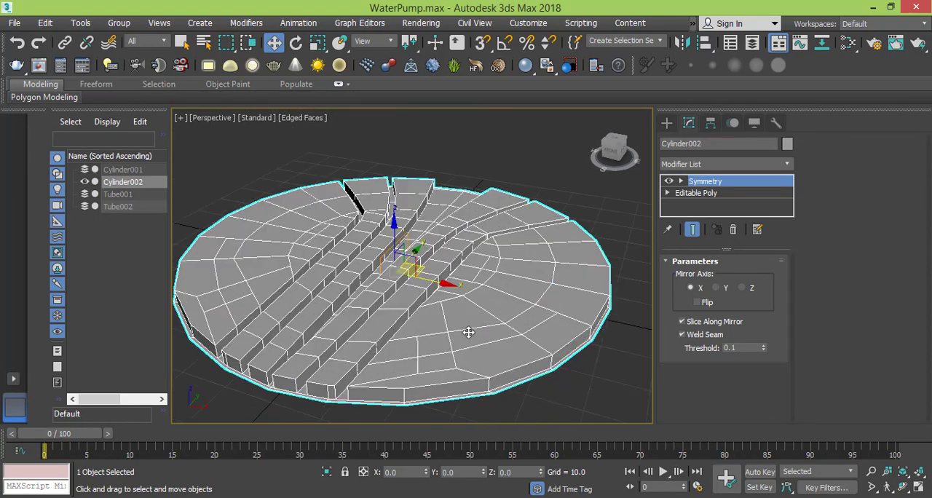
- Switch to Windows Photo Viewer and compare the mirrored disc with the round grooved emblem on the pump's front face, returning to 3ds Max
alt+middle_drag(471, 329, 435, 326)
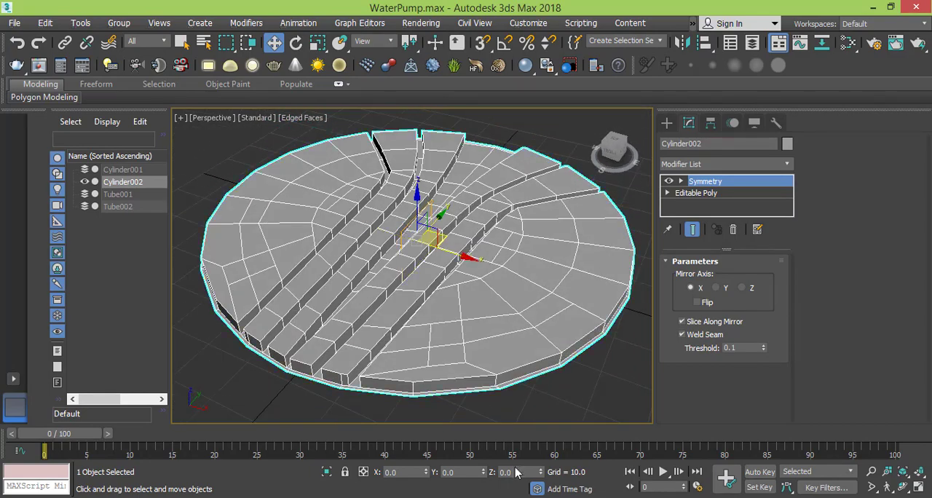
key(alt+Tab)
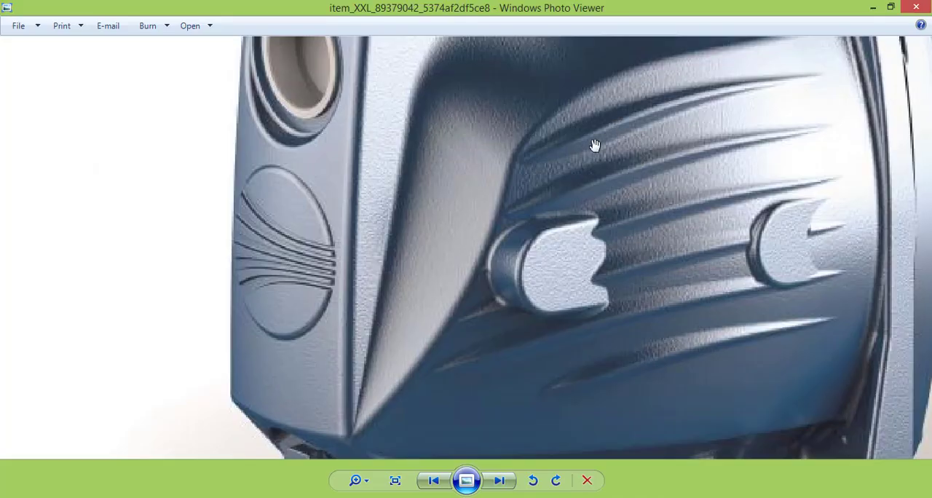
scroll(568, 172, down, 3)
scroll(568, 249, down, 2)
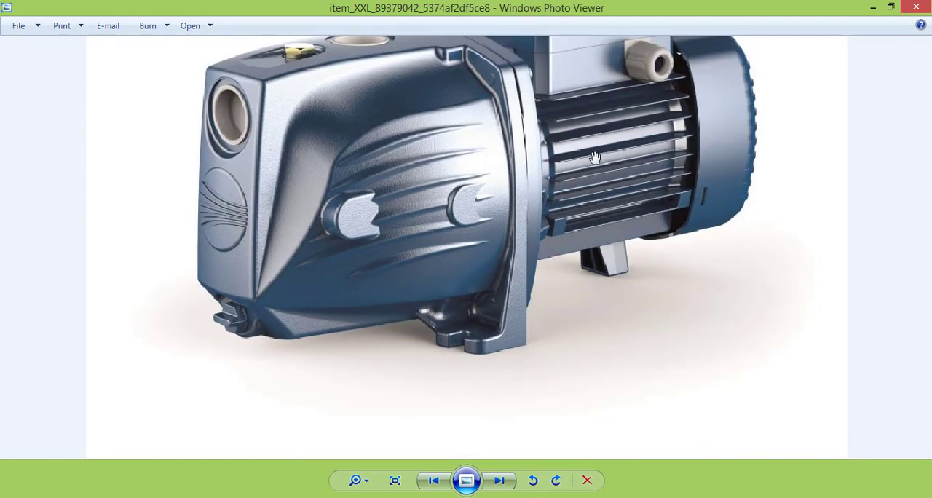
scroll(595, 159, down, 1)
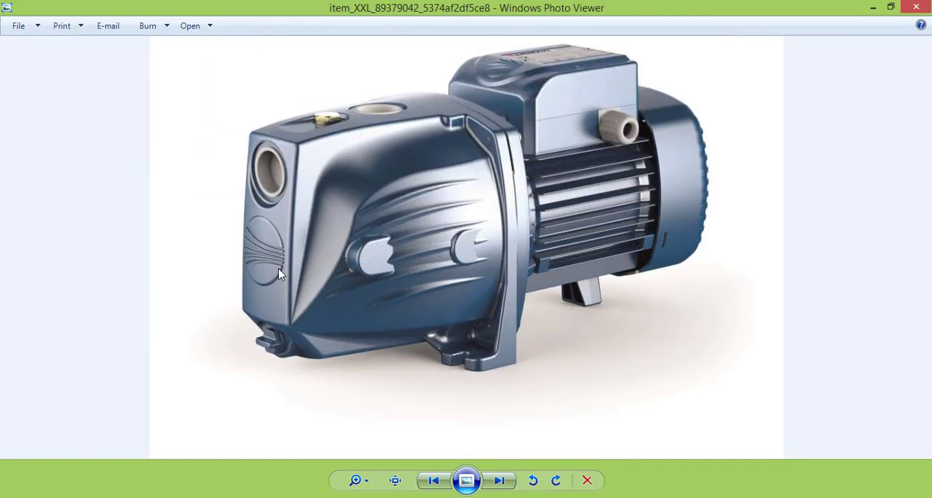
key(alt+Tab)
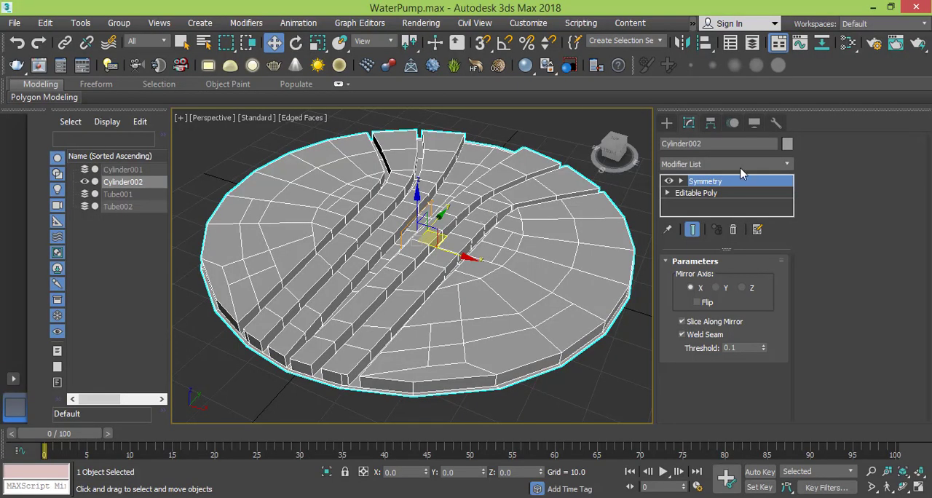
click(680, 181)
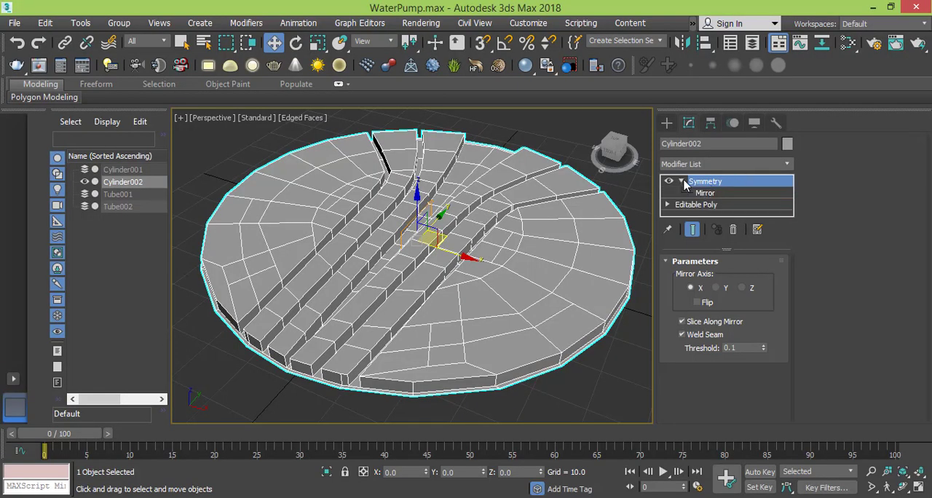
click(681, 182)
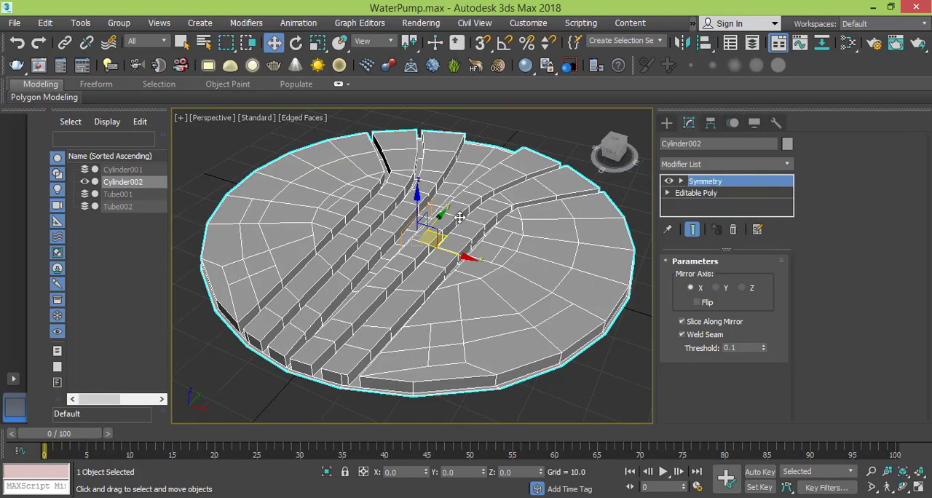
- Clone the full grooved disc as a single independent copy, placed beside the original on the ground plane
scroll(480, 266, down, 6)
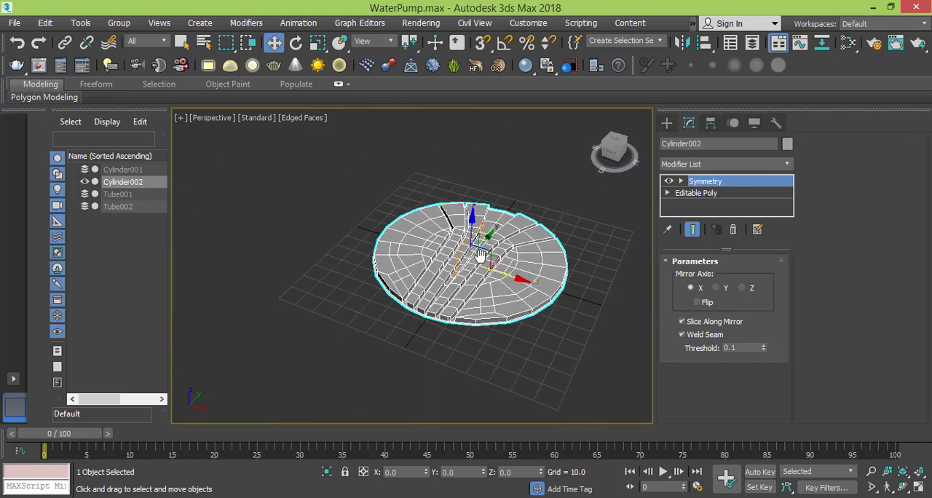
middle_drag(481, 256, 477, 241)
key(ctrl+v)
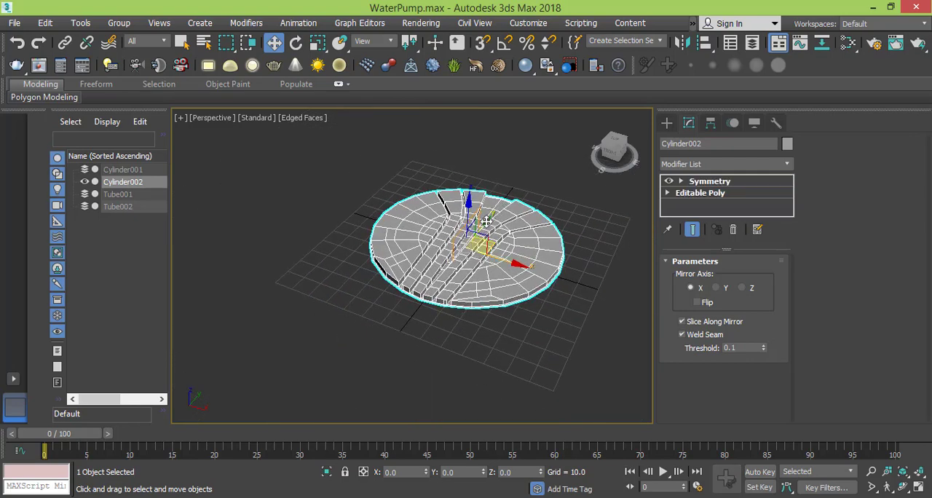
mouse_move(486, 221)
mouse_down()
mouse_move(374, 332)
mouse_move(290, 296)
mouse_move(290, 160)
mouse_move(307, 171)
mouse_up()
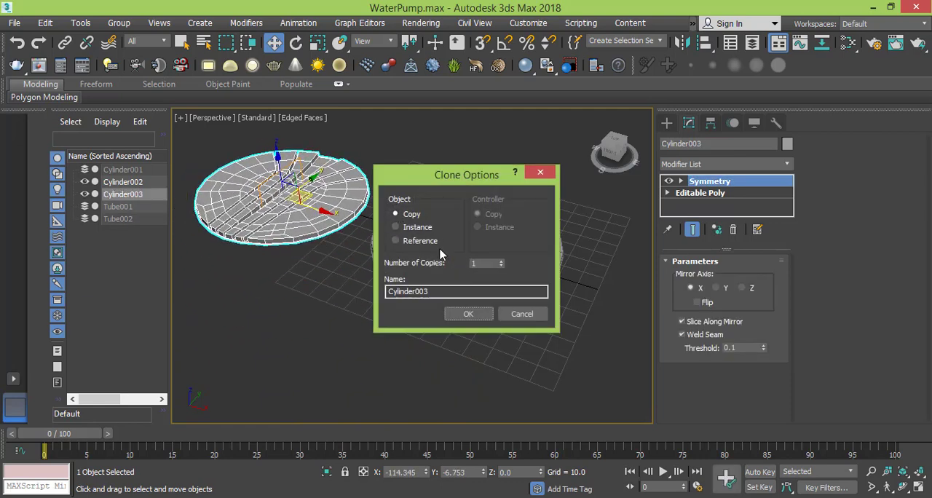
click(469, 314)
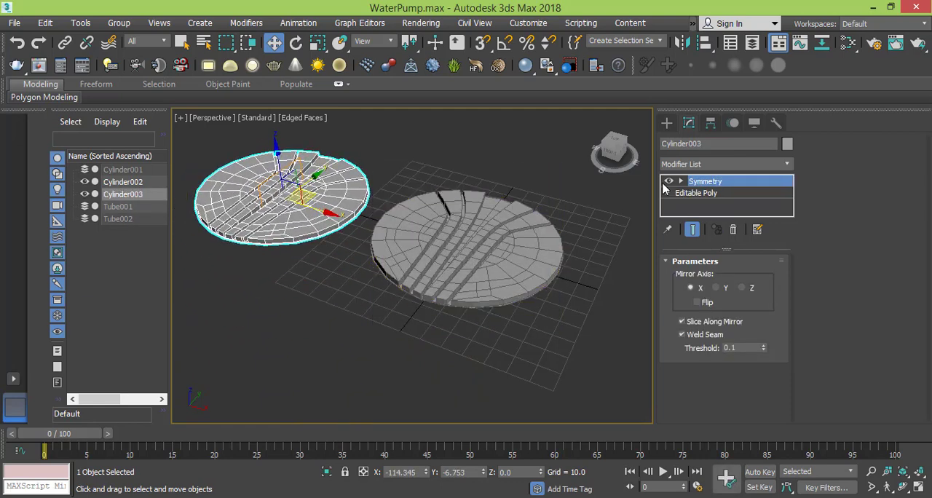
- Move the copied disc from the Upper part layer into the hidden 0 (default) layer, leaving the Upper part layer selected
click(753, 44)
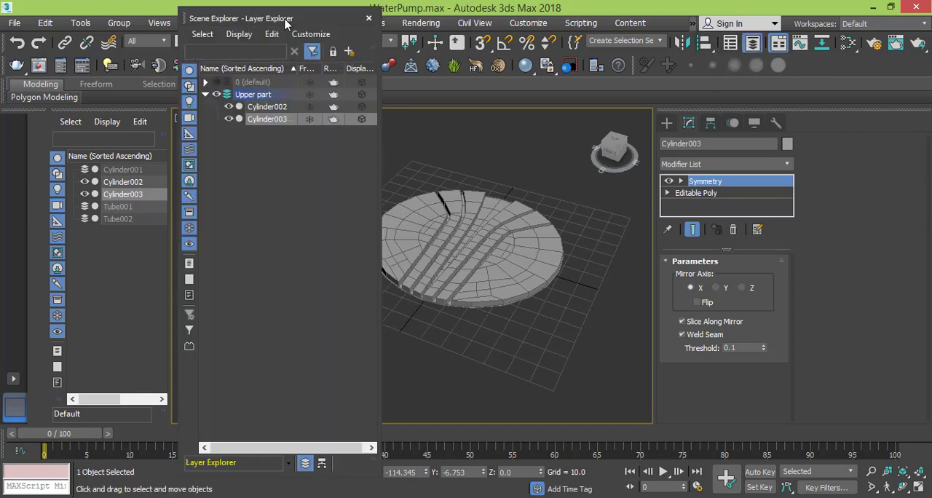
drag(285, 24, 552, 52)
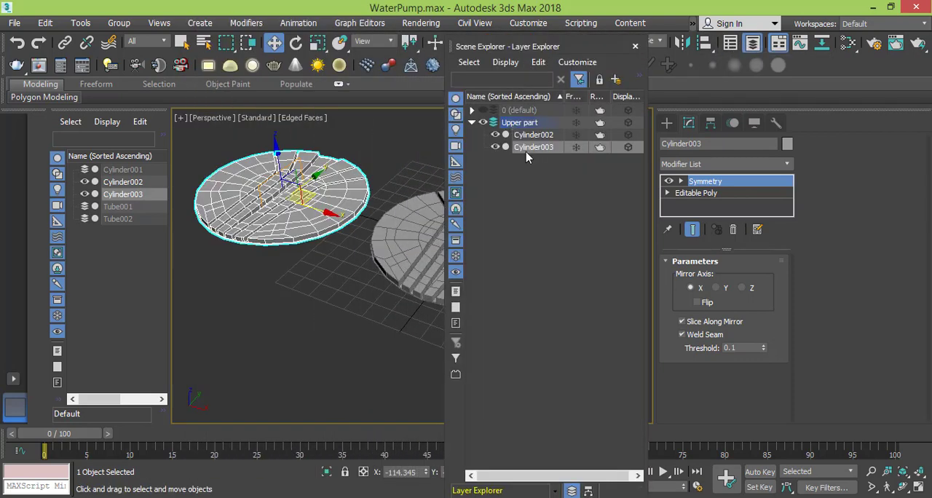
drag(520, 123, 519, 109)
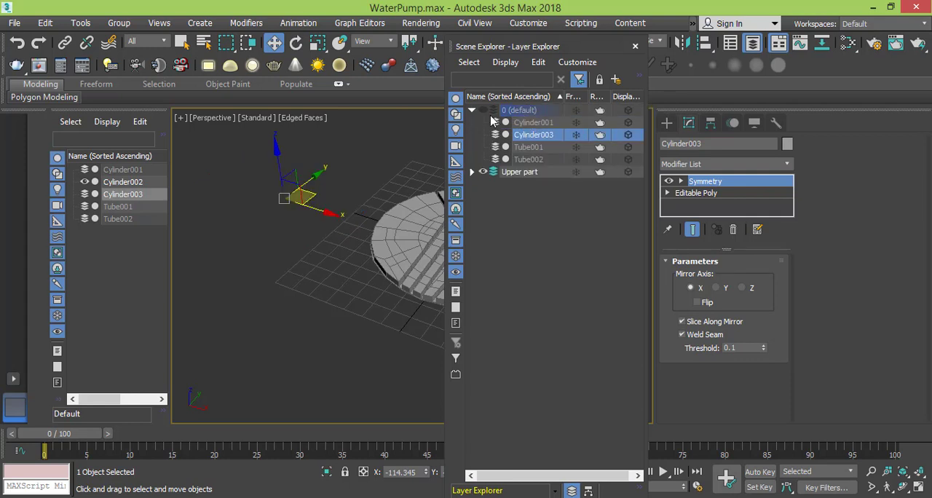
click(472, 111)
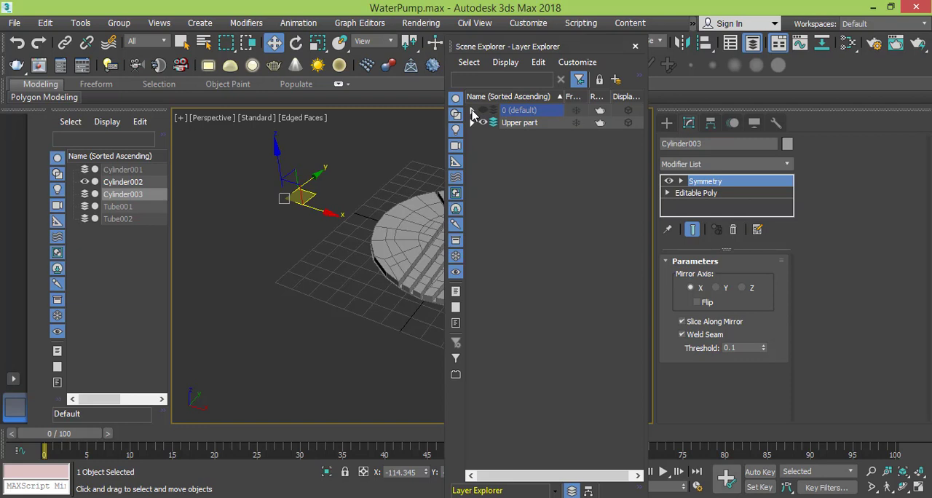
click(514, 124)
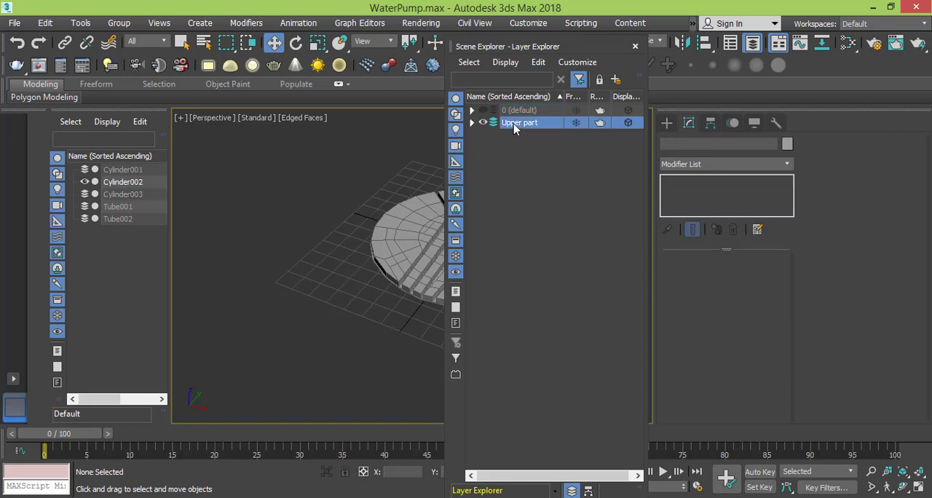
click(636, 48)
middle_drag(494, 230, 423, 259)
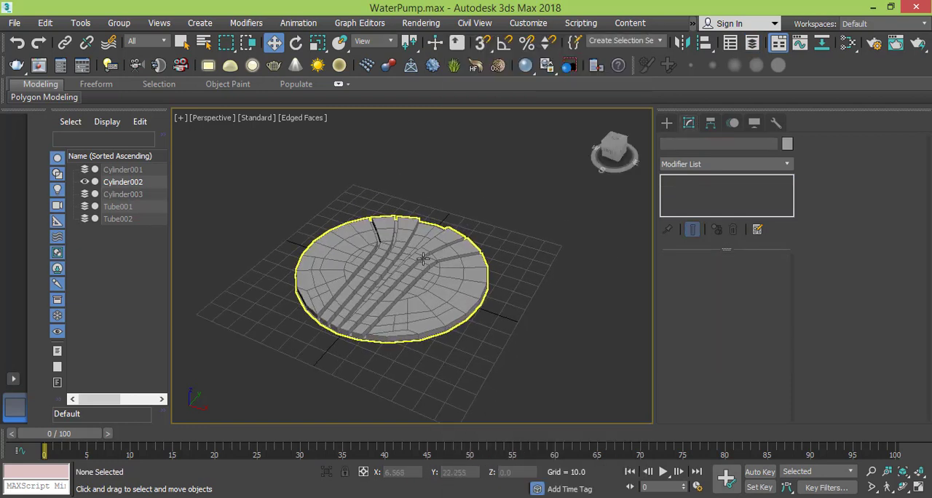
scroll(424, 275, up, 3)
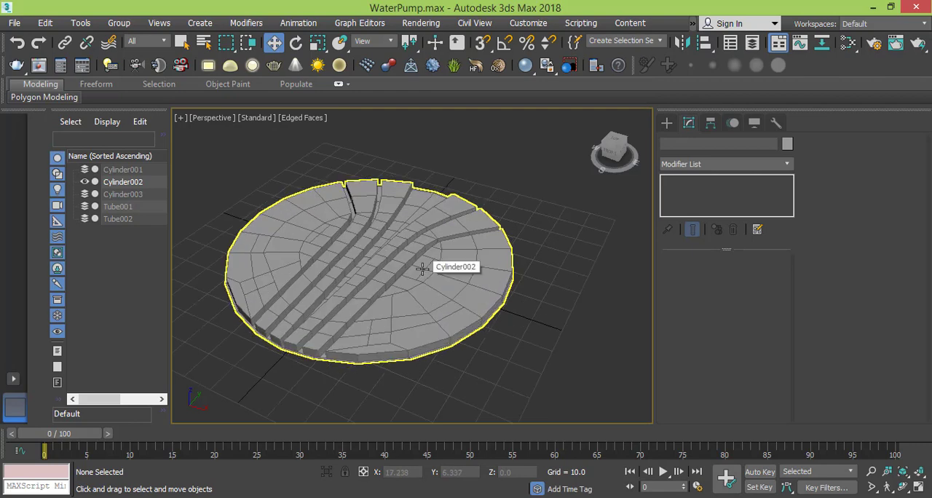
middle_drag(423, 269, 468, 267)
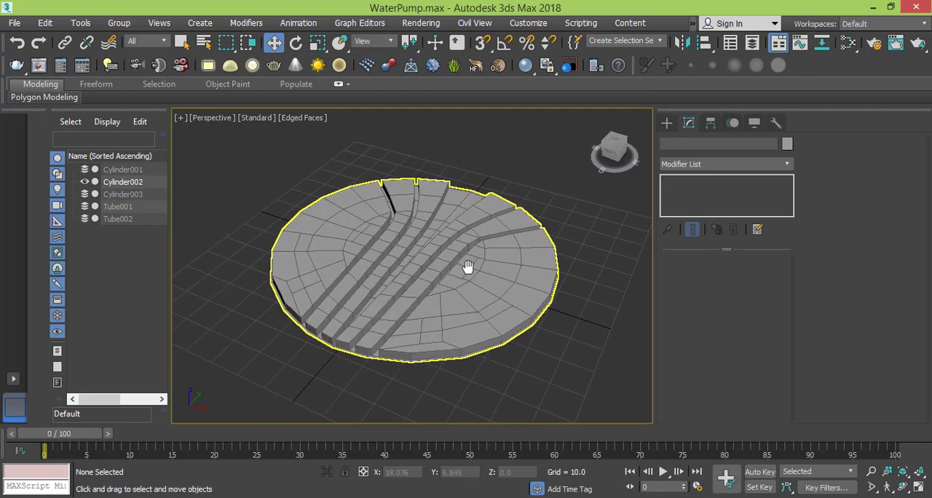